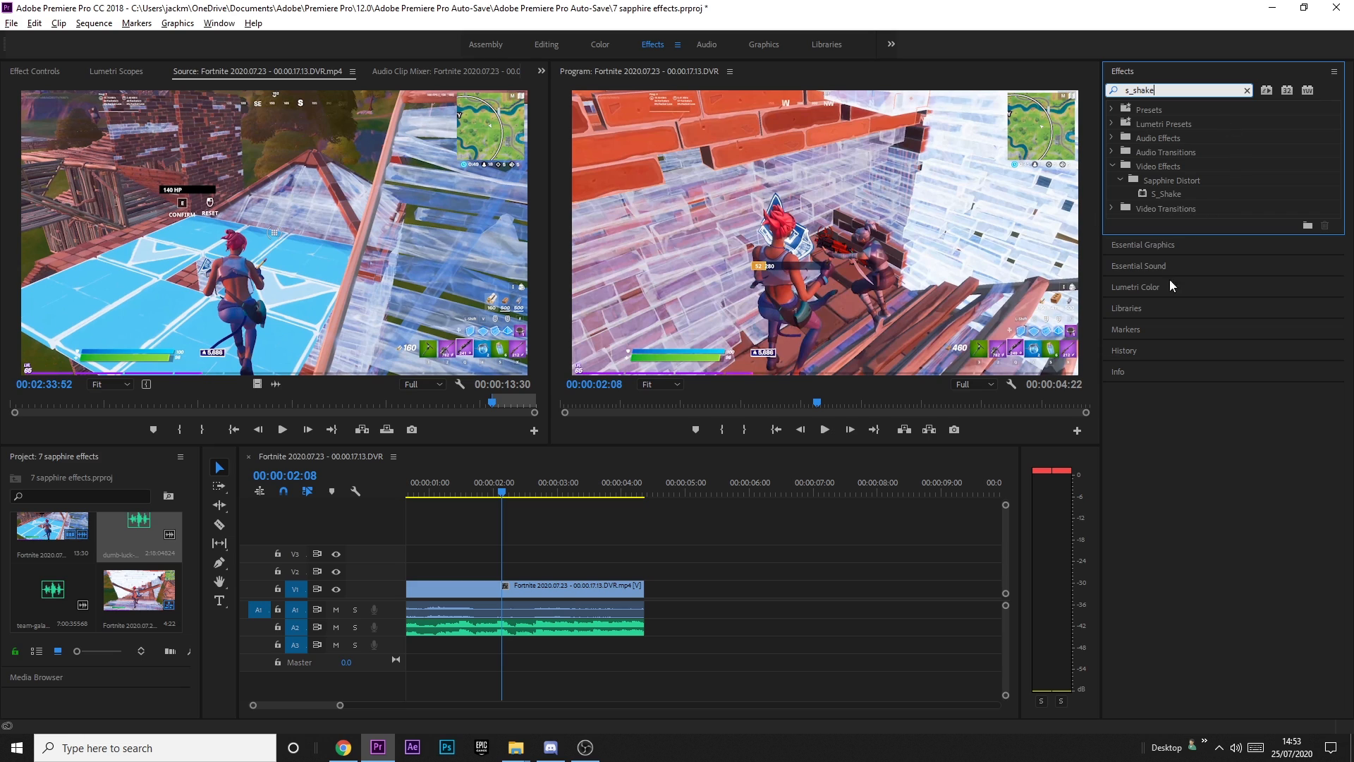
Apply the Sapphire S_Shake effect to the Fortnite gameplay clip on track V1.
{"action": "left_click", "coordinate": [1167, 193]}
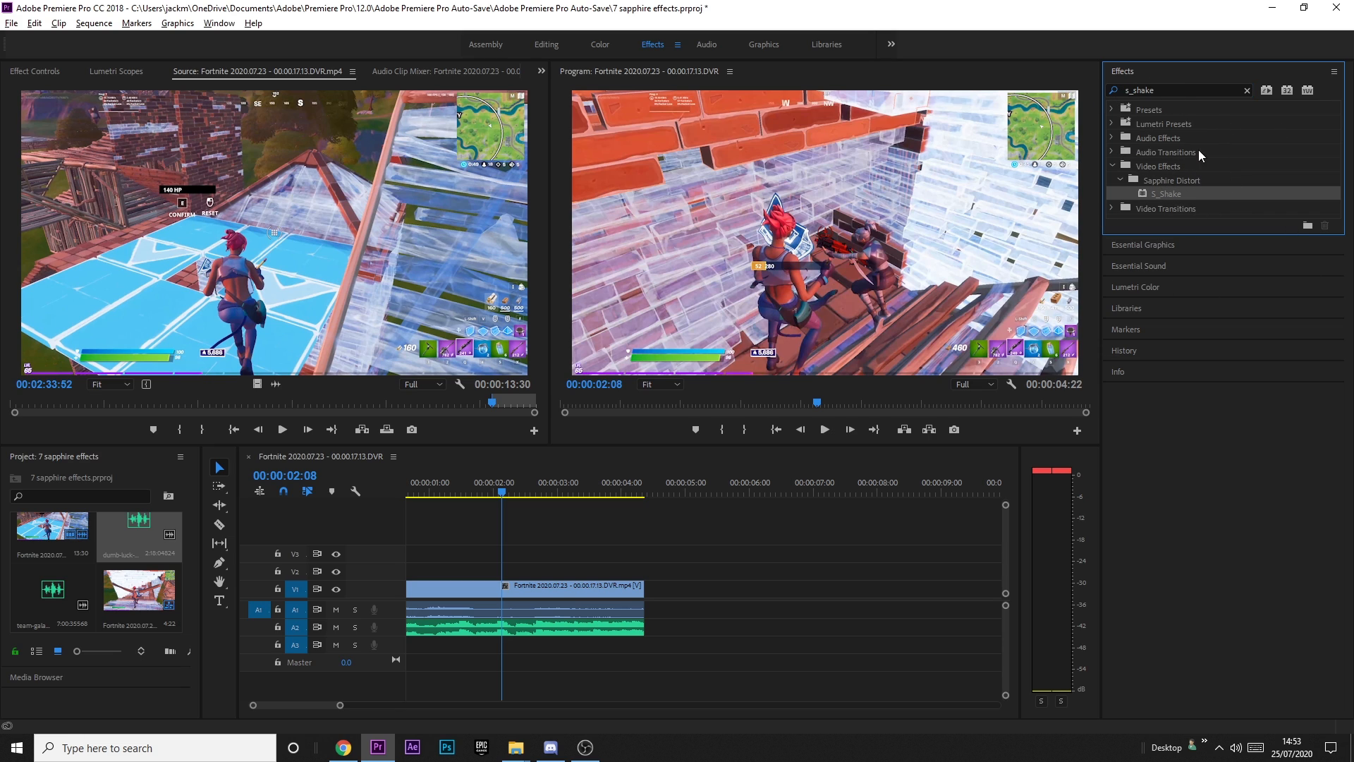
{"action": "left_click_drag", "start_coordinate": [1165, 195], "coordinate": [505, 584]}
Position the playhead at 00:00:02:36, the frame just before the shotgun fires.
{"action": "left_click", "coordinate": [534, 492]}
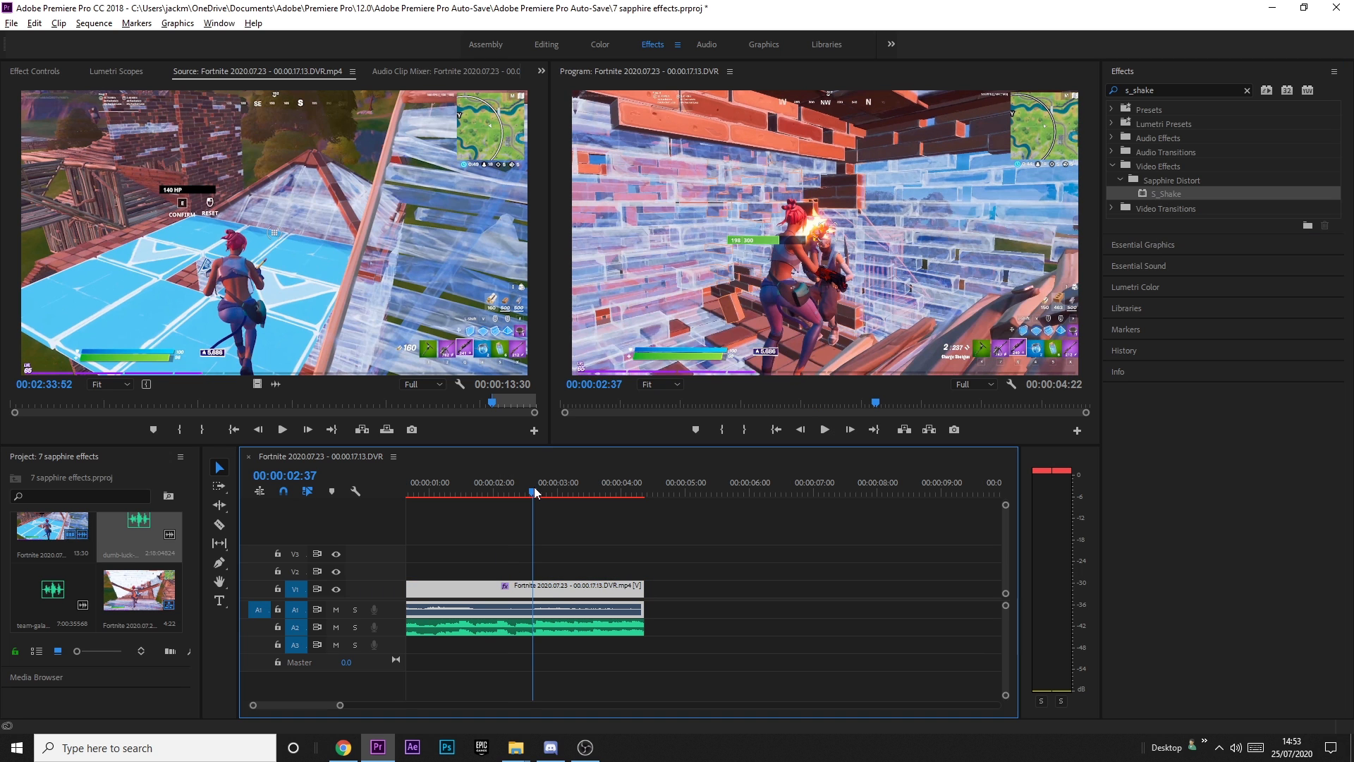
{"action": "key", "text": "space"}
{"action": "key", "text": "Left"}
{"action": "key", "text": "Left"}
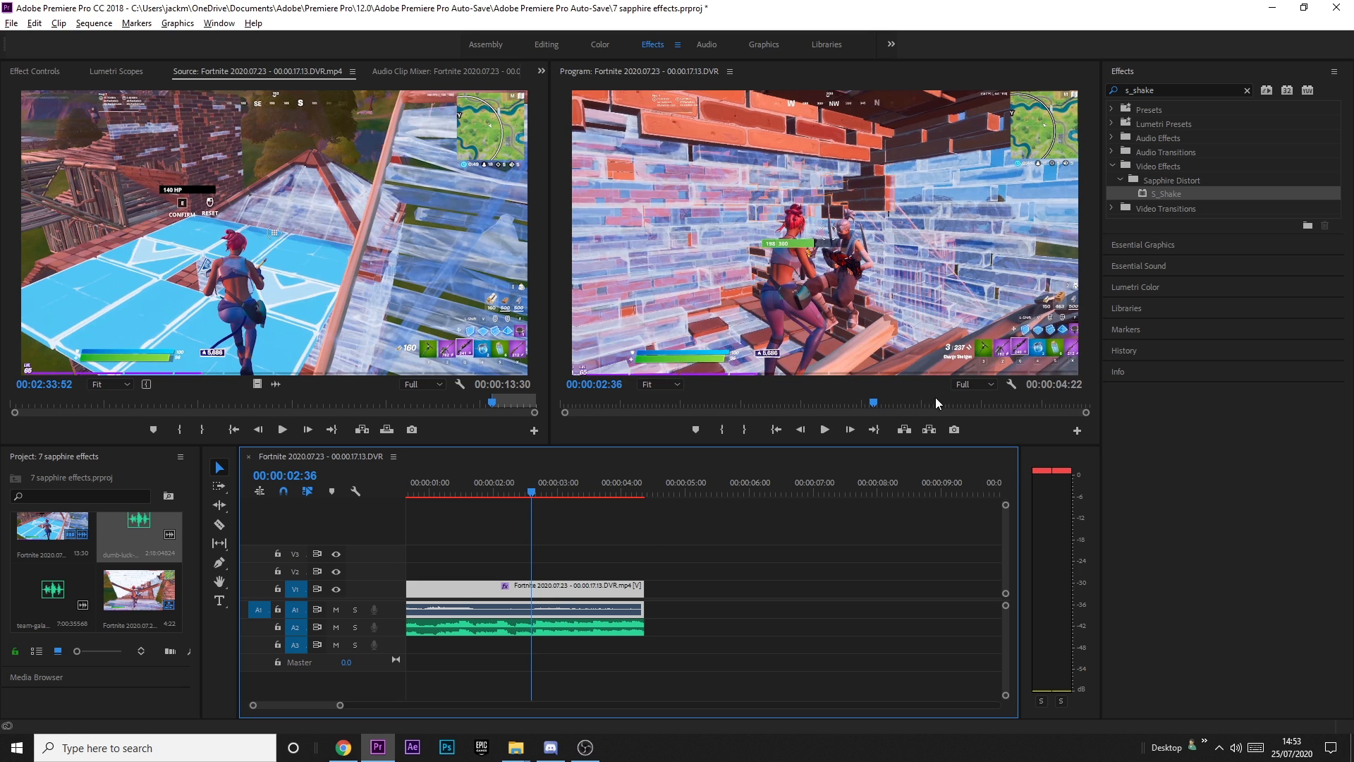
{"action": "key", "text": "Right"}
{"action": "key", "text": "Left"}
{"action": "key", "text": "Right"}
{"action": "key", "text": "Left"}
{"action": "key", "text": "Right"}
{"action": "key", "text": "Left"}
Turn on keyframing for the S_Shake Amplitude and set its keyframe at 00:00:02:36 to 0.
{"action": "left_click", "coordinate": [32, 72]}
{"action": "scroll", "coordinate": [182, 327], "scroll_direction": "down", "scroll_amount": 3}
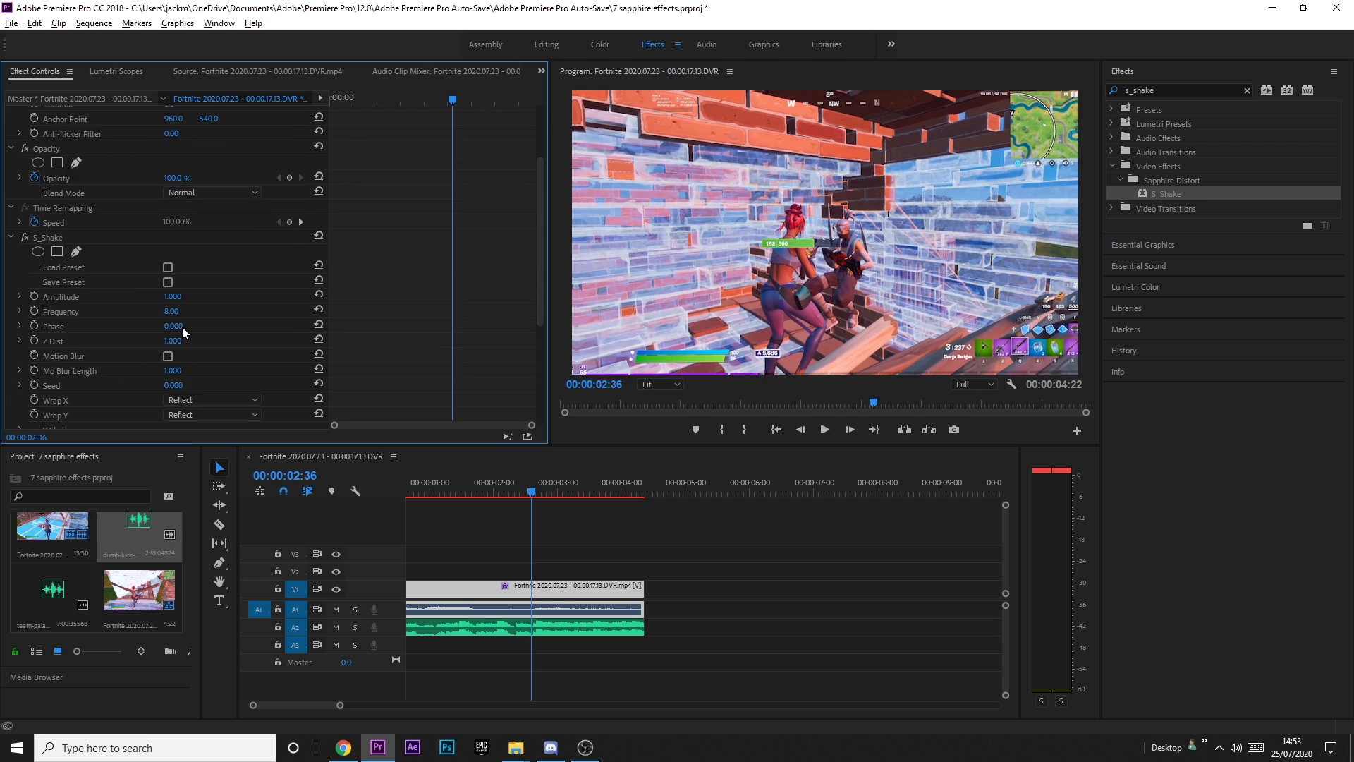
{"action": "left_click", "coordinate": [32, 267]}
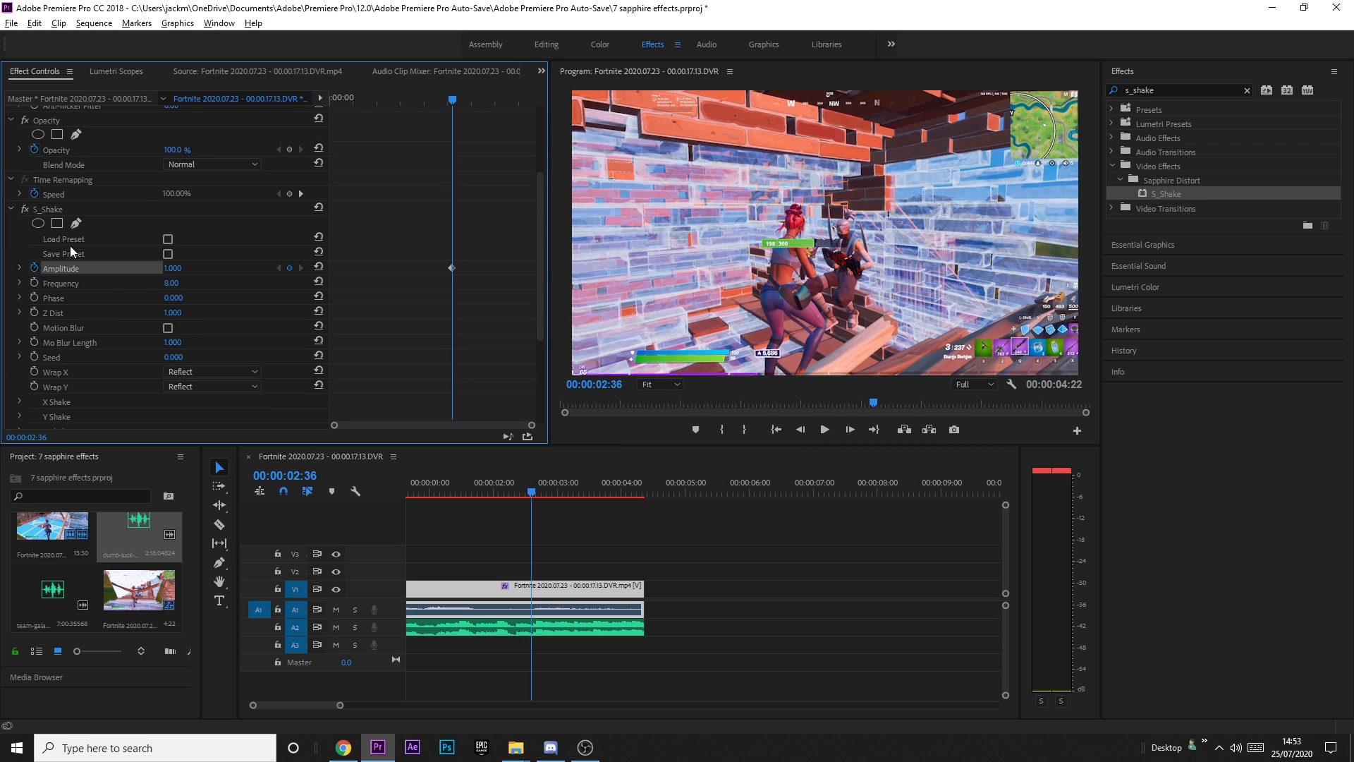
{"action": "left_click_drag", "start_coordinate": [180, 270], "coordinate": [163, 269]}
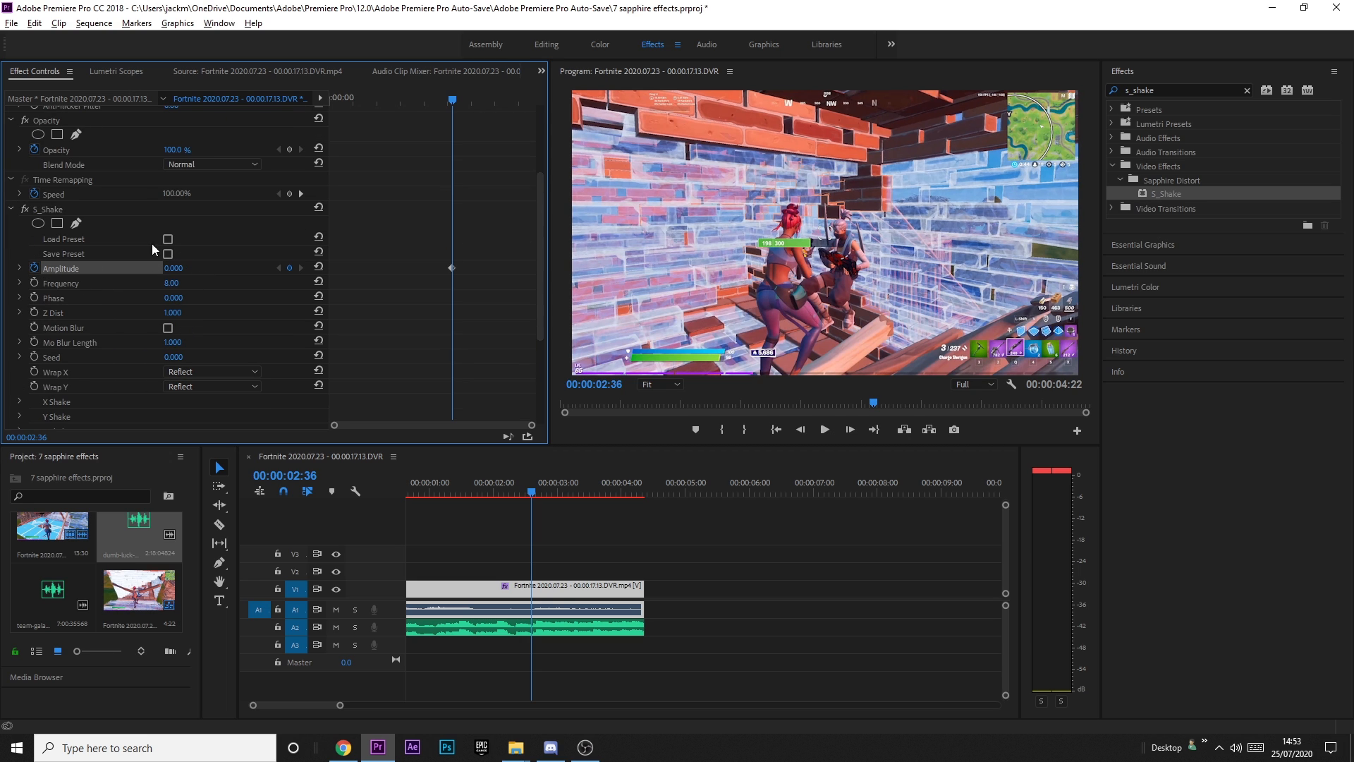
Set the S_Shake Amplitude to 0.5 one frame further on at 00:00:02:37, and its Frequency to 2.
{"action": "key", "text": "Right"}
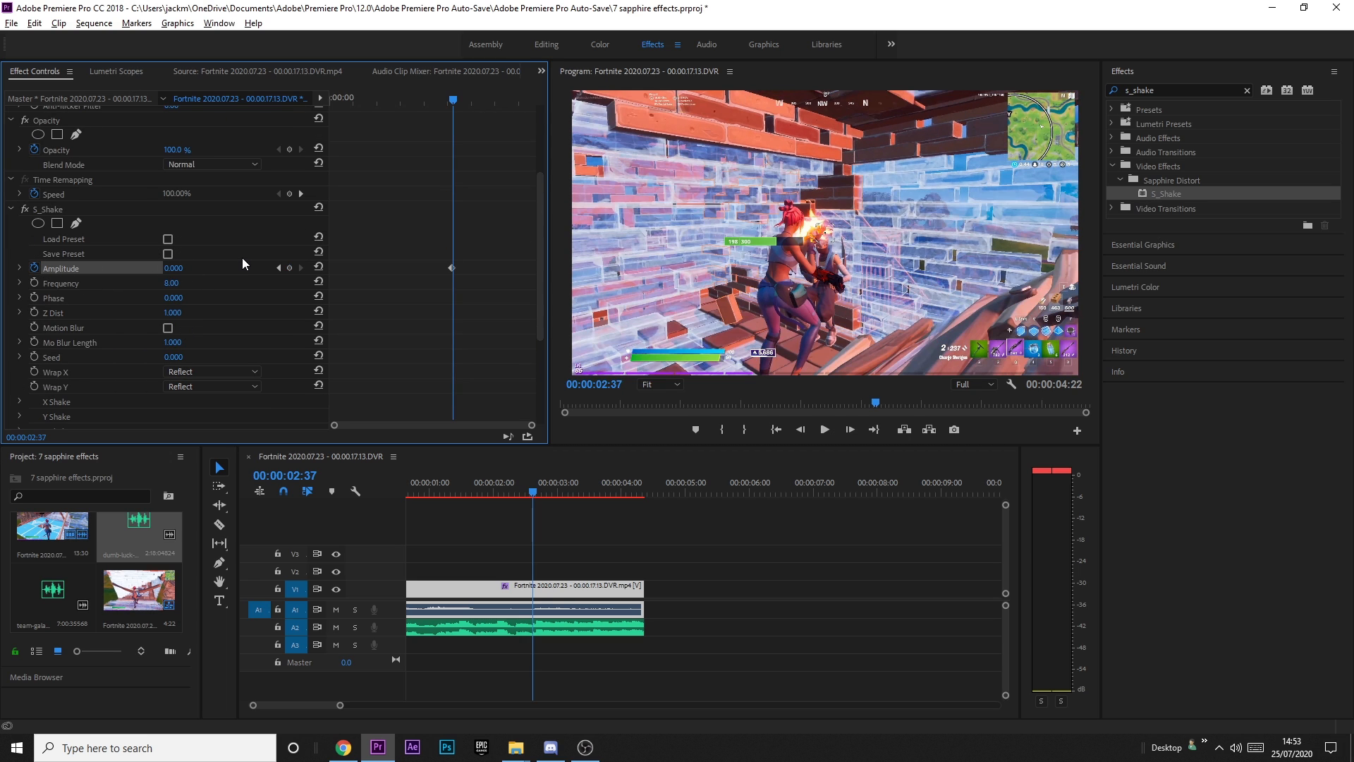
{"action": "left_click", "coordinate": [174, 268]}
{"action": "type", "text": ".5"}
{"action": "key", "text": "Return"}
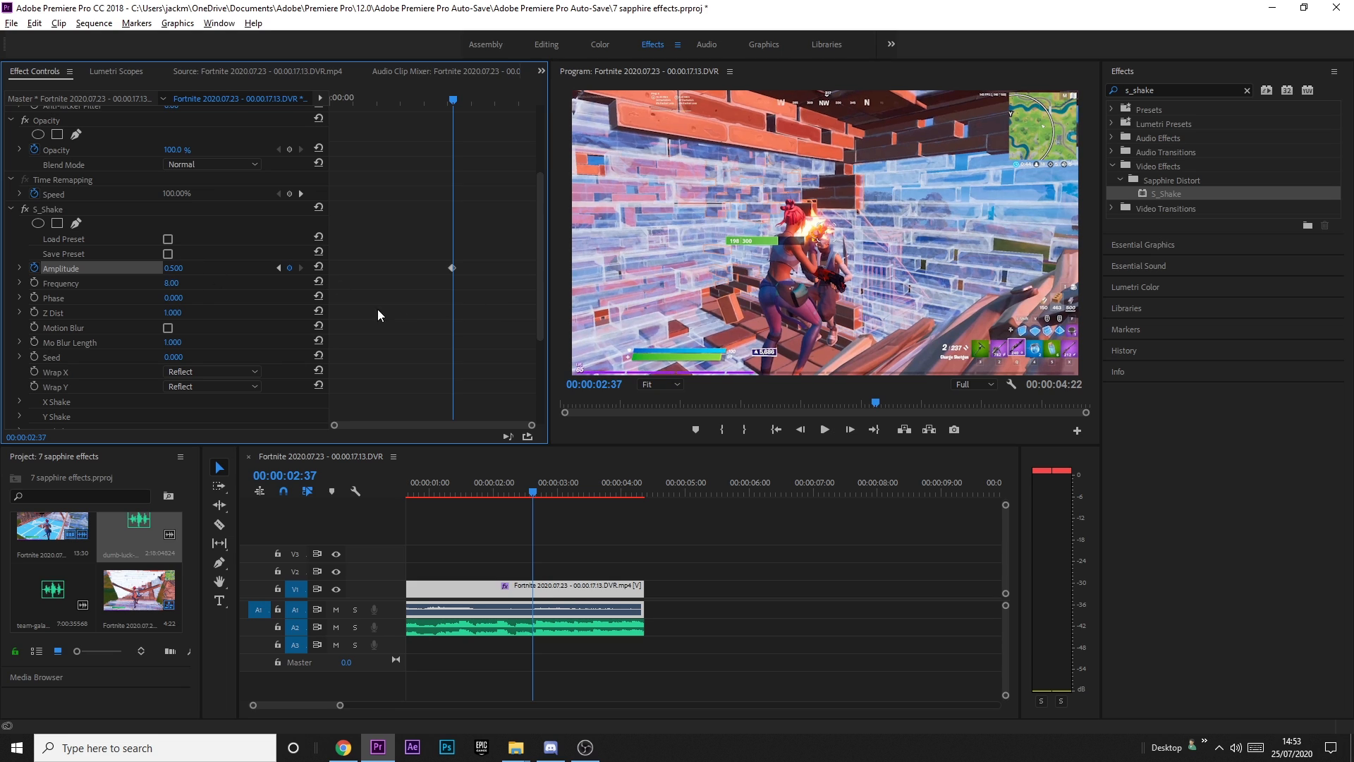
{"action": "left_click", "coordinate": [172, 283]}
{"action": "type", "text": "2"}
{"action": "key", "text": "Return"}
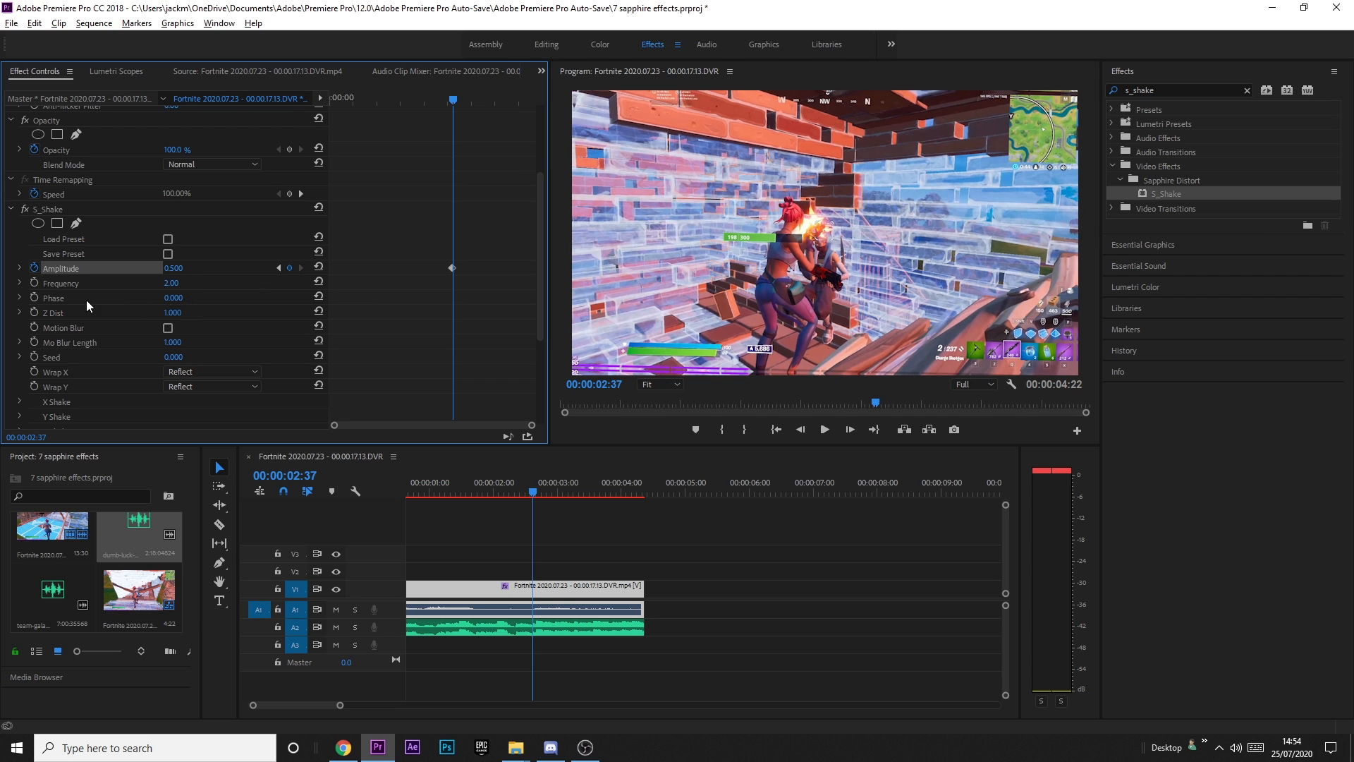
Set the X Rand Amp and Y Rand Amp of the S_Shake effect to 0.
{"action": "scroll", "coordinate": [86, 299], "scroll_direction": "down", "scroll_amount": 3}
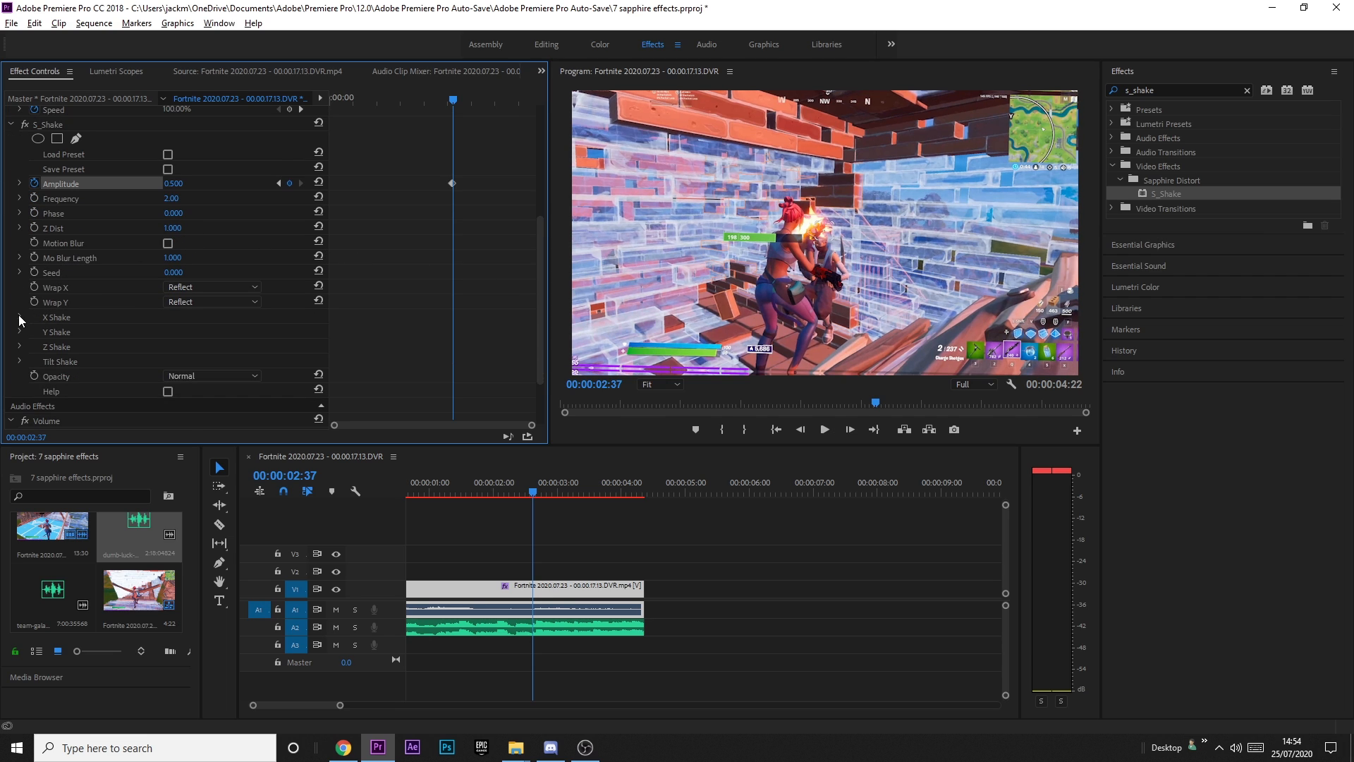
{"action": "left_click", "coordinate": [19, 317]}
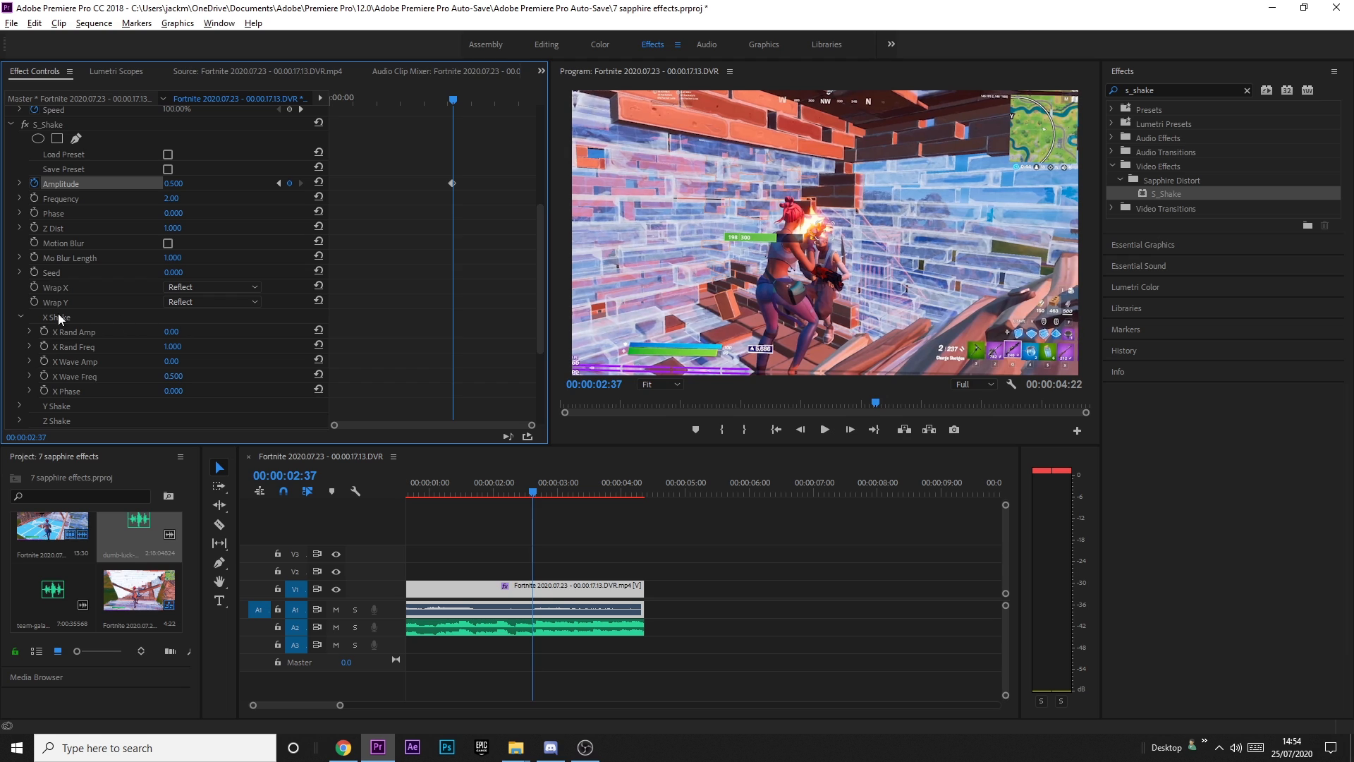
{"action": "left_click", "coordinate": [19, 318]}
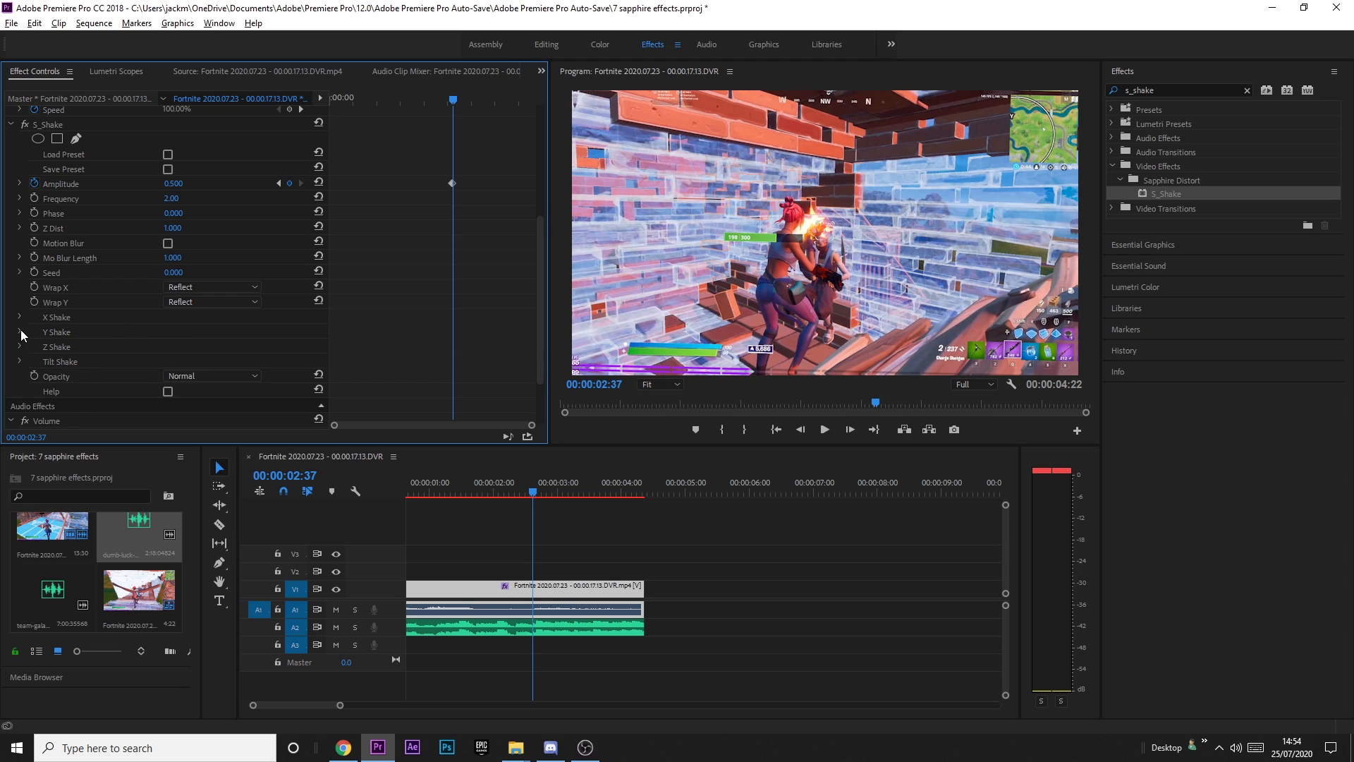
{"action": "left_click", "coordinate": [20, 330]}
{"action": "left_click_drag", "start_coordinate": [169, 349], "coordinate": [111, 341]}
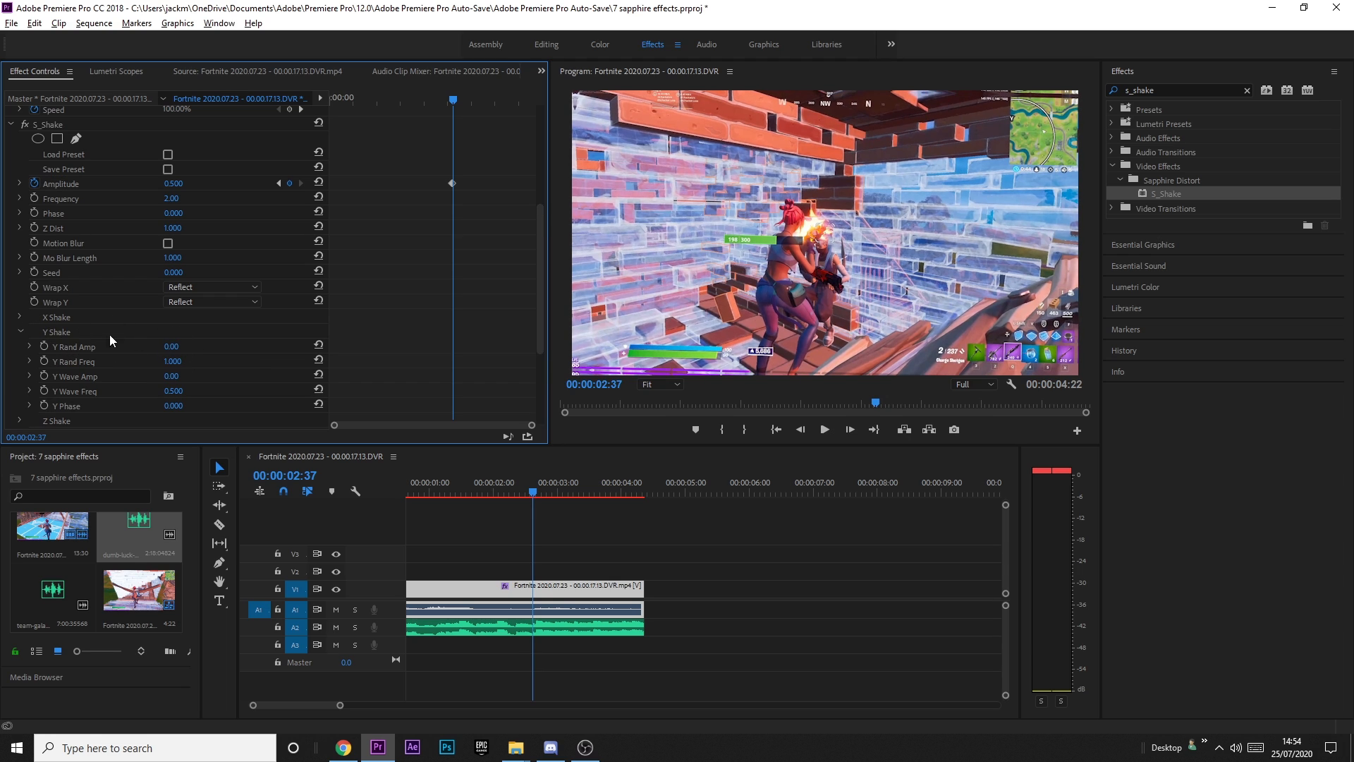
{"action": "left_click", "coordinate": [20, 331]}
Set the Tilt Rand Amp of S_Shake to 0 and its Tilt Wave Amp to 3.
{"action": "left_click", "coordinate": [20, 361]}
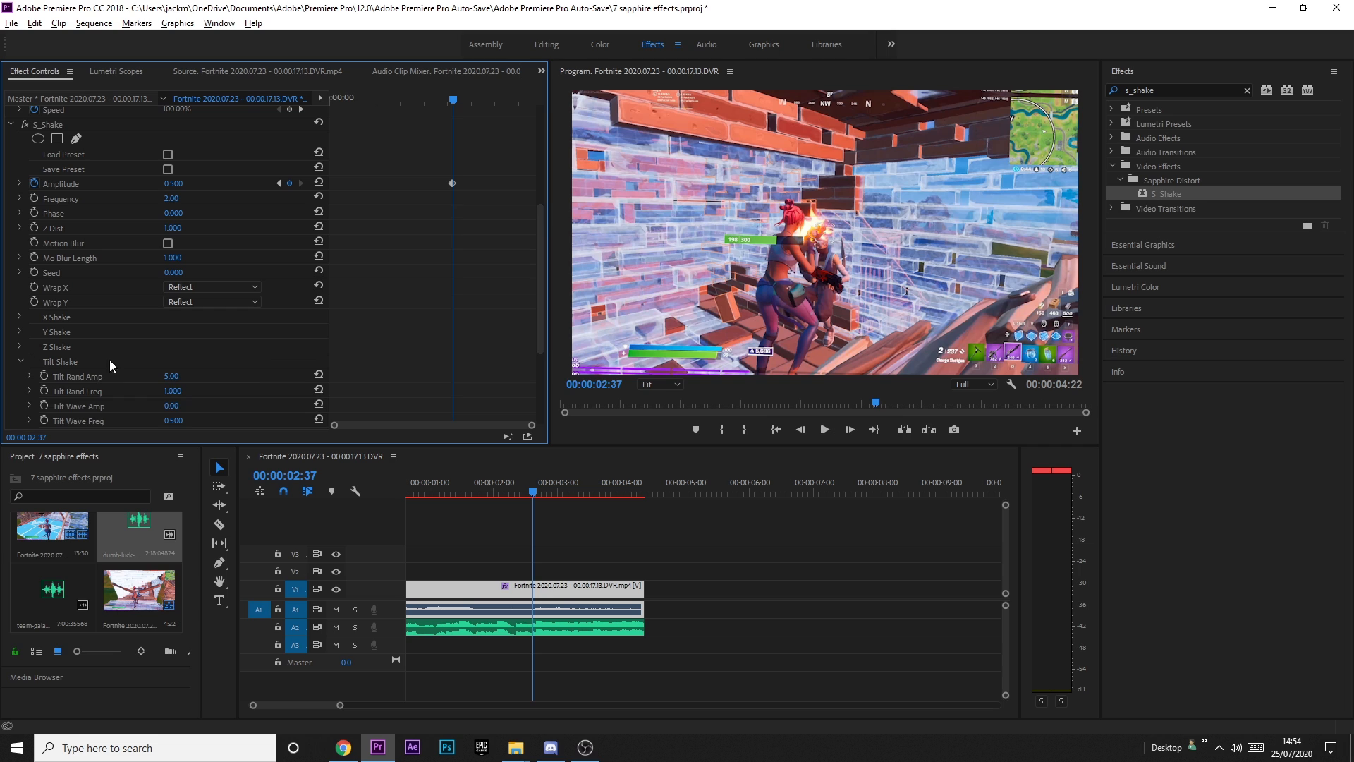
{"action": "scroll", "coordinate": [153, 365], "scroll_direction": "down", "scroll_amount": 1}
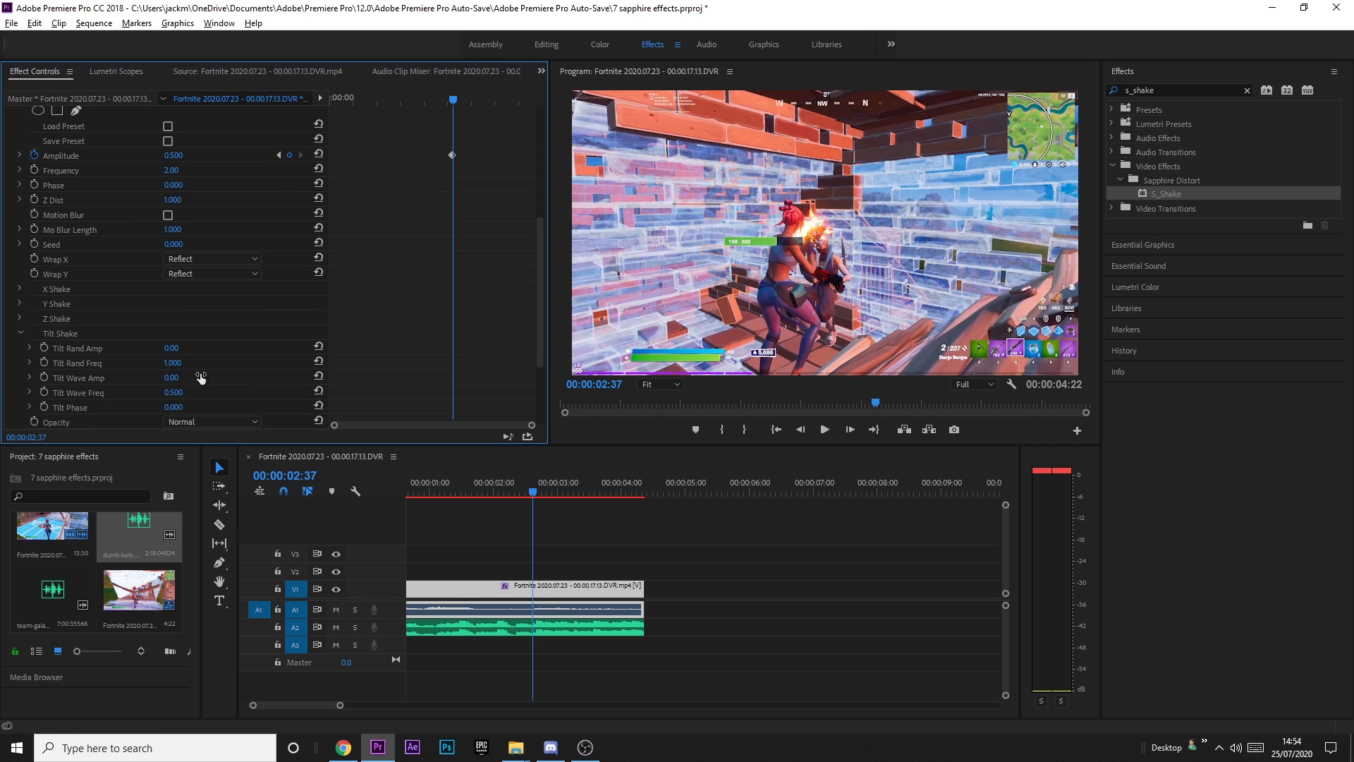
{"action": "left_click", "coordinate": [172, 377]}
{"action": "type", "text": "3"}
{"action": "key", "text": "Return"}
Play back the clip from 00:00:01:47 to preview the tilt shake around the shot.
{"action": "left_click", "coordinate": [480, 484]}
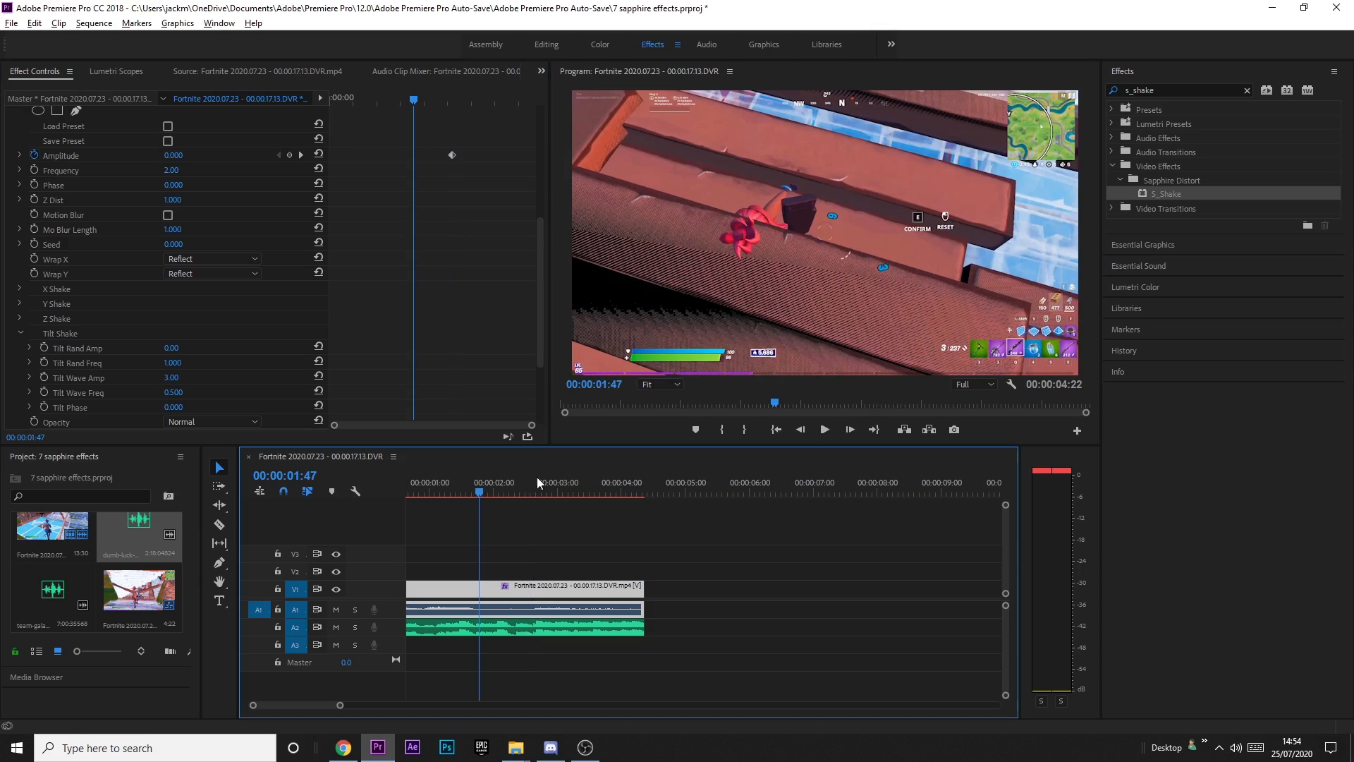
{"action": "key", "text": "space"}
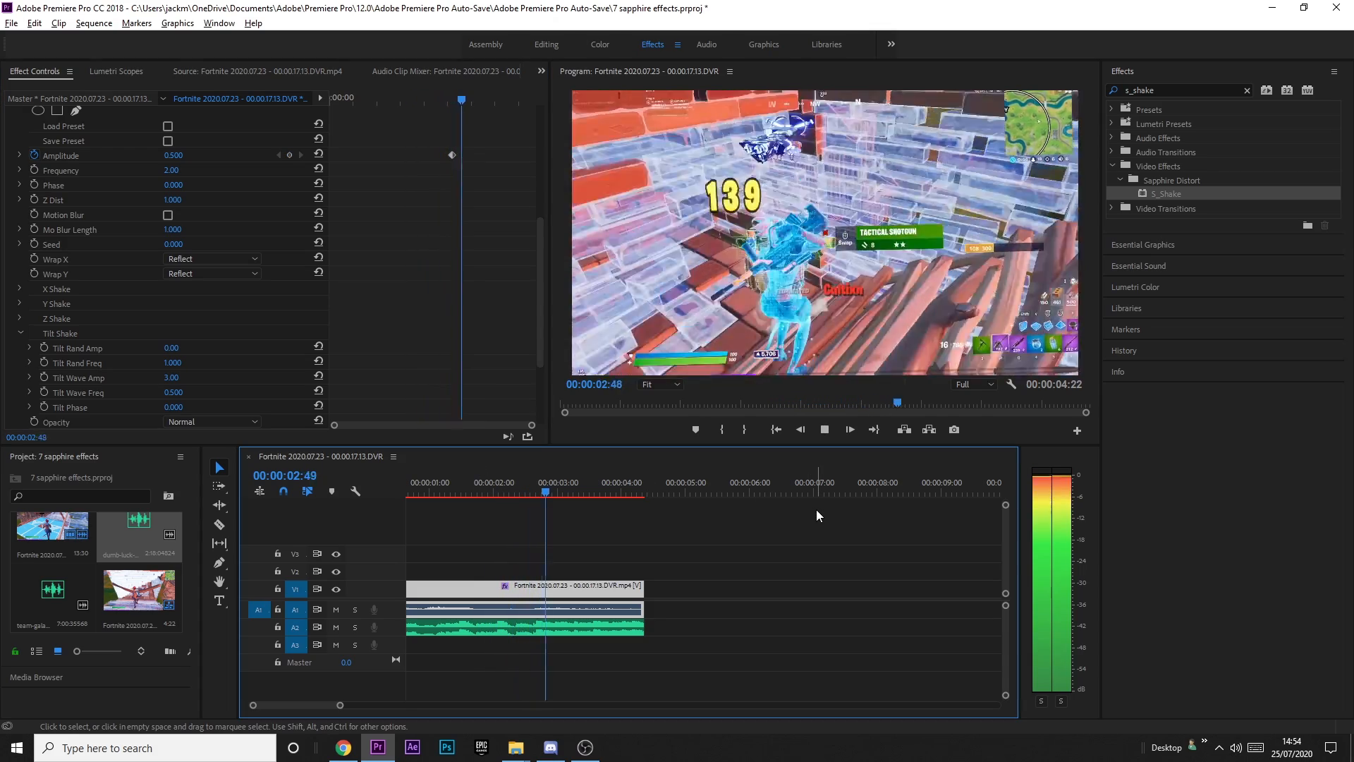
{"action": "key", "text": "space"}
Add a closing S_Shake Amplitude keyframe of 0 at 00:00:03:57.
{"action": "left_click_drag", "start_coordinate": [573, 484], "coordinate": [608, 481]}
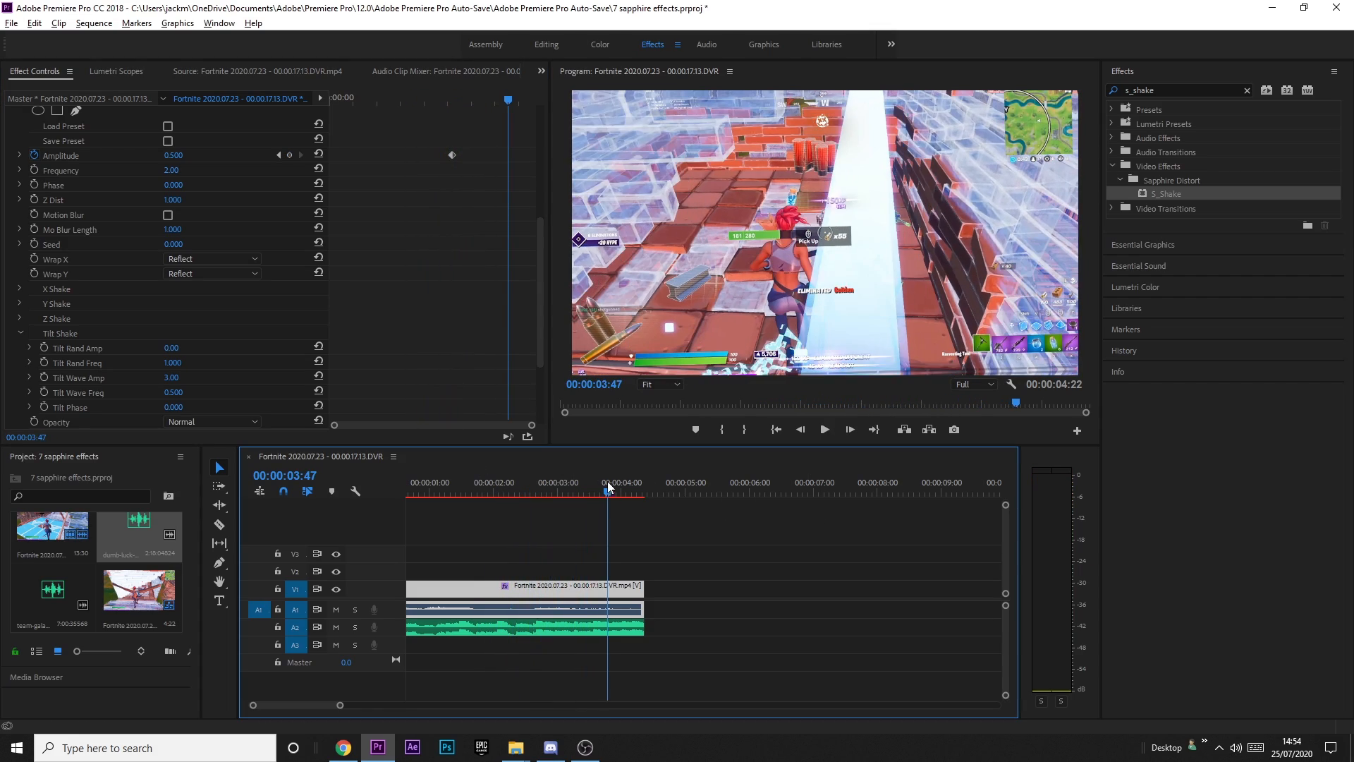
{"action": "scroll", "coordinate": [210, 205], "scroll_direction": "up", "scroll_amount": 2}
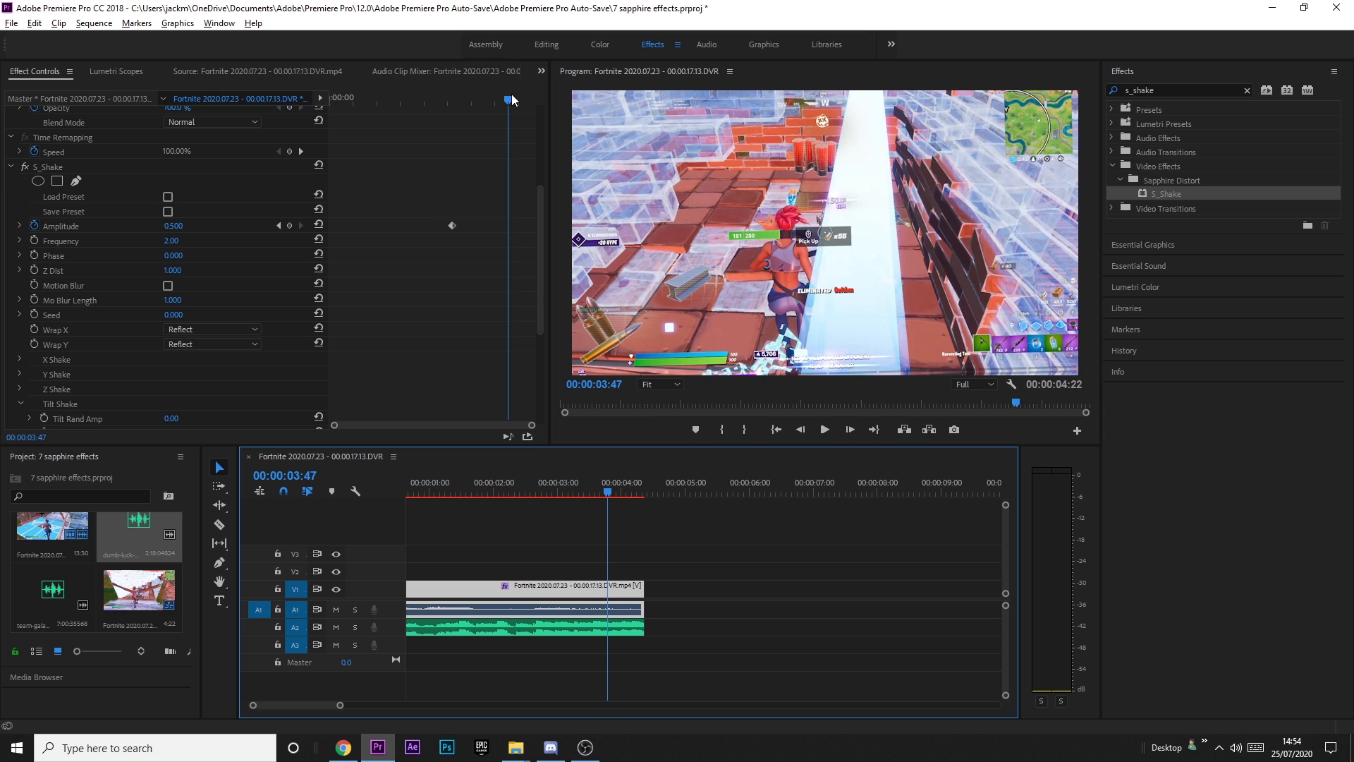
{"action": "left_click_drag", "start_coordinate": [512, 100], "coordinate": [520, 100]}
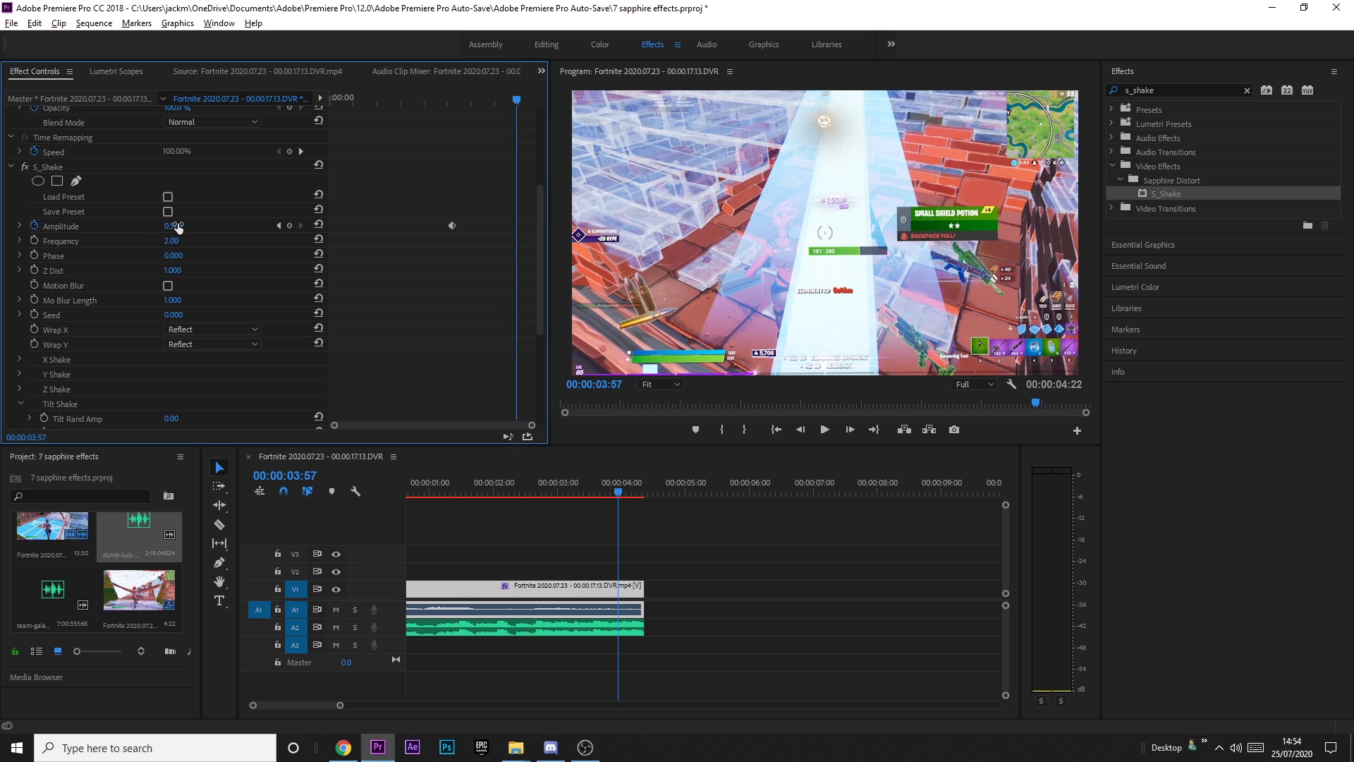
{"action": "left_click_drag", "start_coordinate": [177, 226], "coordinate": [134, 226]}
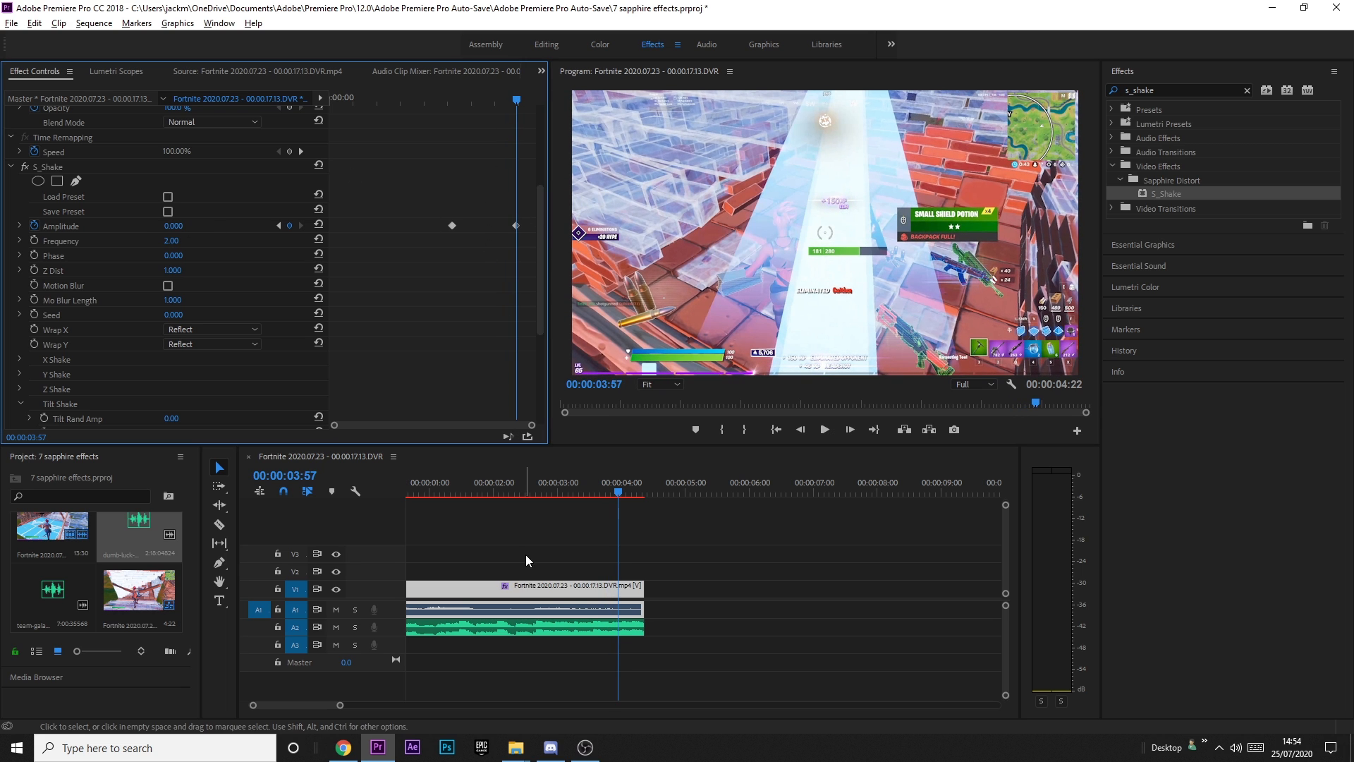
Play the clip again from before the shot to preview the shake fading out.
{"action": "left_click", "coordinate": [482, 482]}
{"action": "key", "text": "space"}
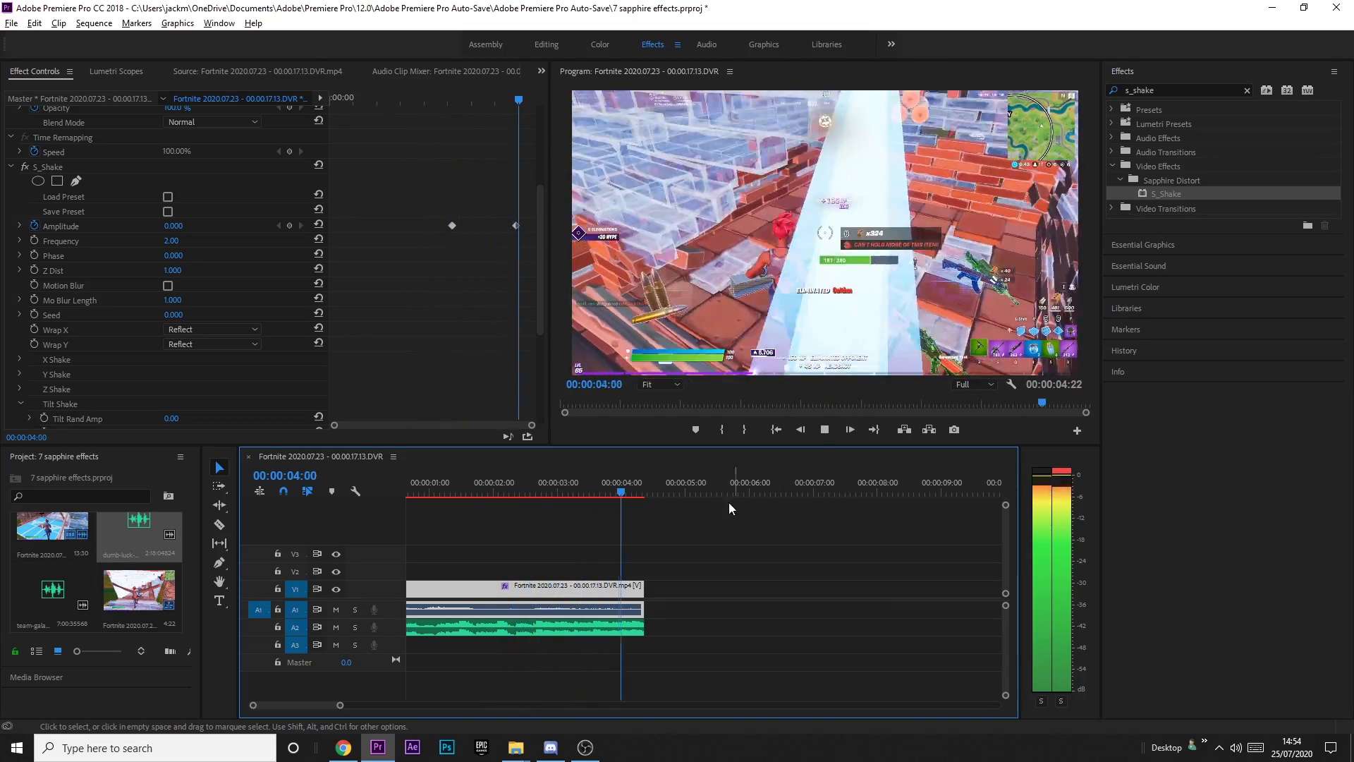
{"action": "mouse_move", "coordinate": [558, 471]}
{"action": "left_mouse_down"}
{"action": "mouse_move", "coordinate": [543, 472]}
{"action": "mouse_move", "coordinate": [573, 467]}
{"action": "left_mouse_up"}
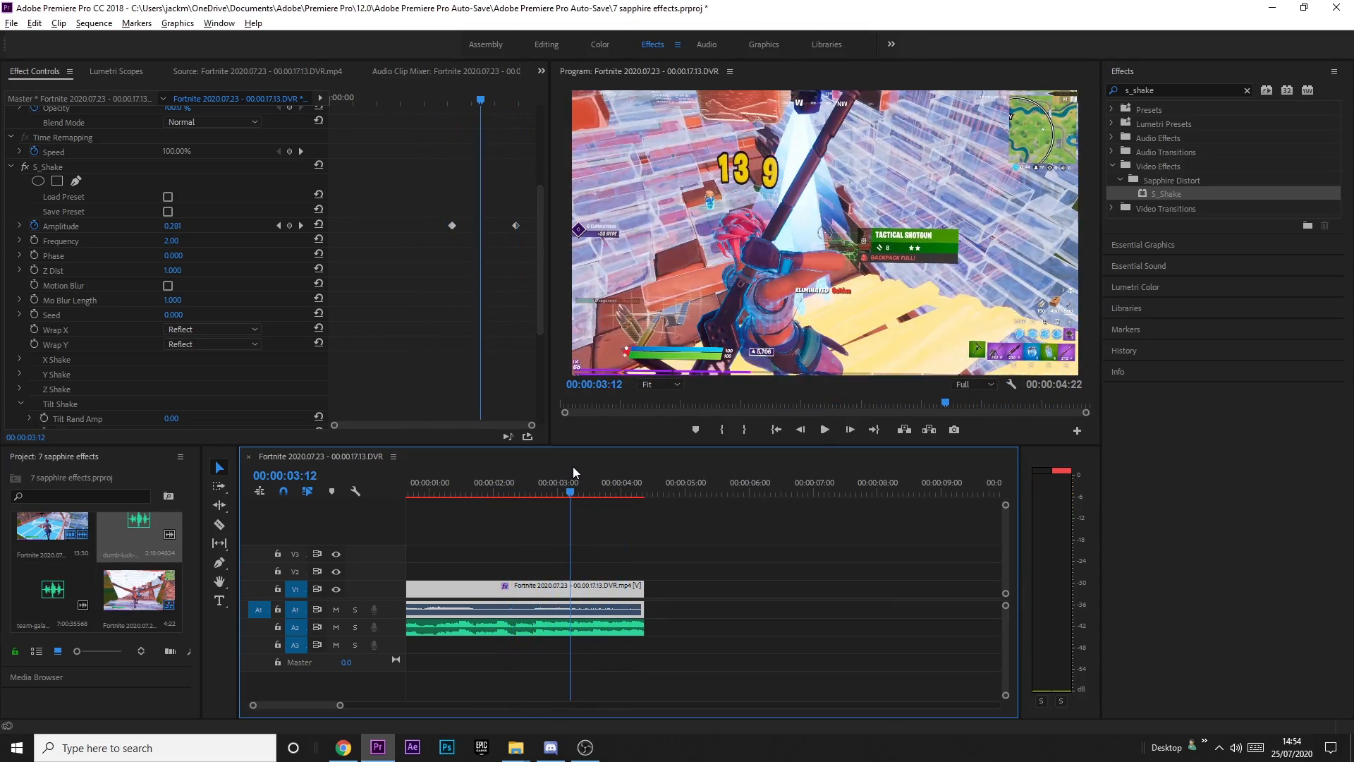
Delete the keyframed S_Shake effect and apply a fresh S_Shake to the gameplay clip.
{"action": "scroll", "coordinate": [223, 251], "scroll_direction": "up", "scroll_amount": 2}
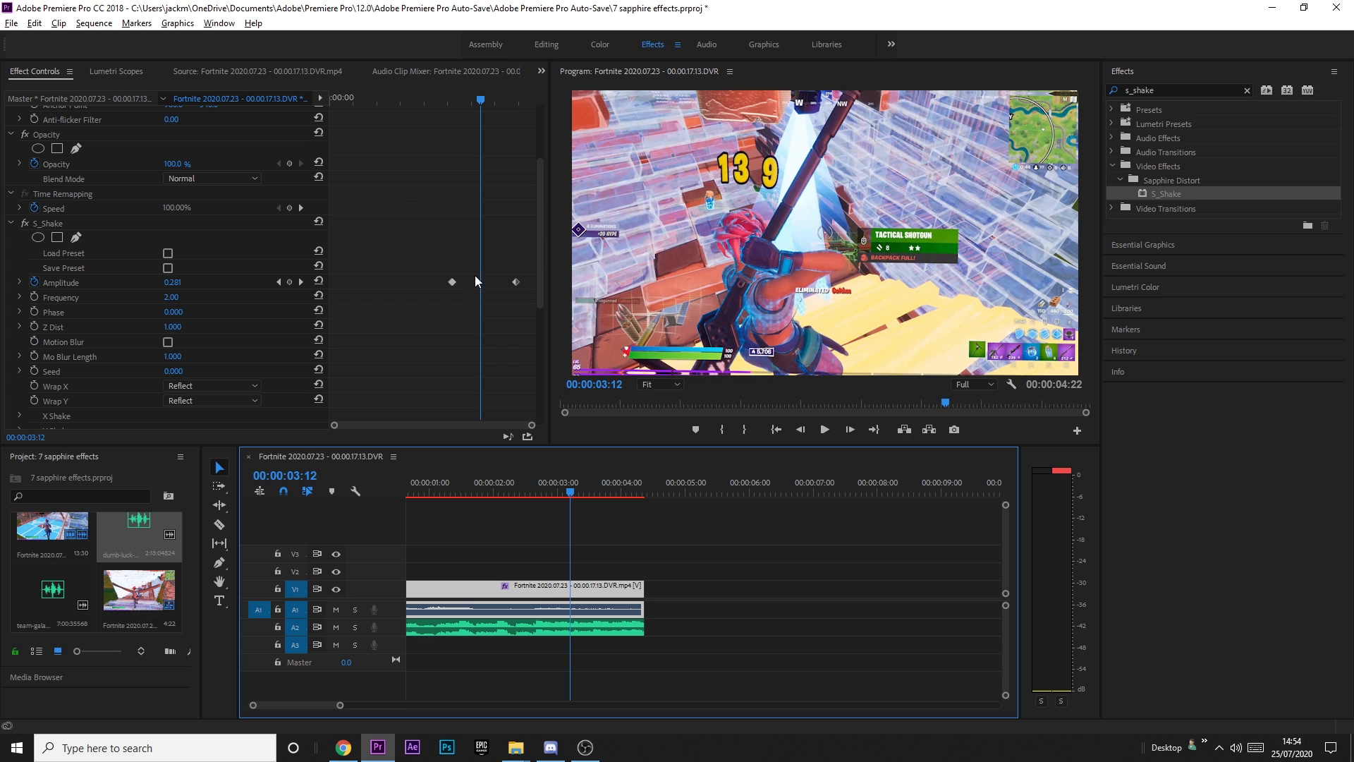
{"action": "left_click_drag", "start_coordinate": [55, 223], "coordinate": [480, 466]}
{"action": "key", "text": "Delete"}
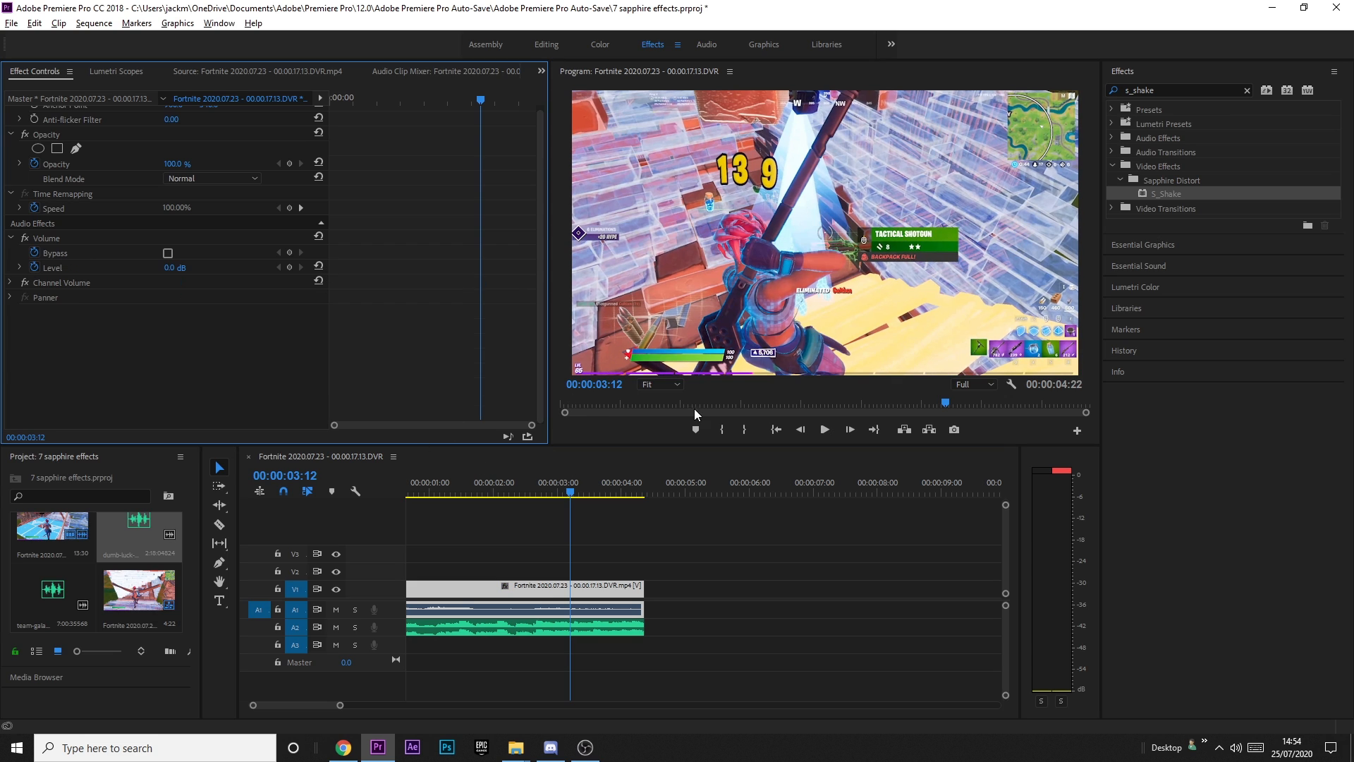
{"action": "left_click_drag", "start_coordinate": [1159, 193], "coordinate": [481, 587]}
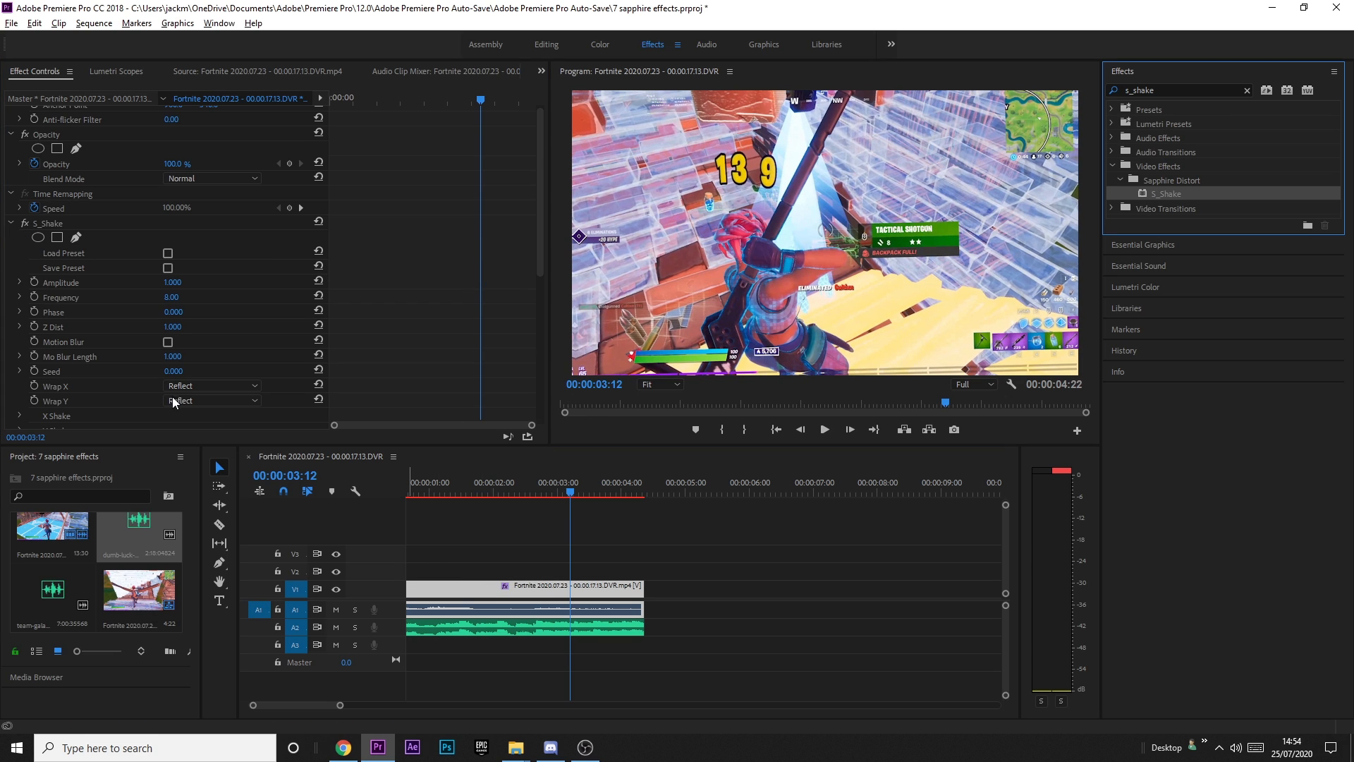
{"action": "scroll", "coordinate": [28, 159], "scroll_direction": "up", "scroll_amount": 2}
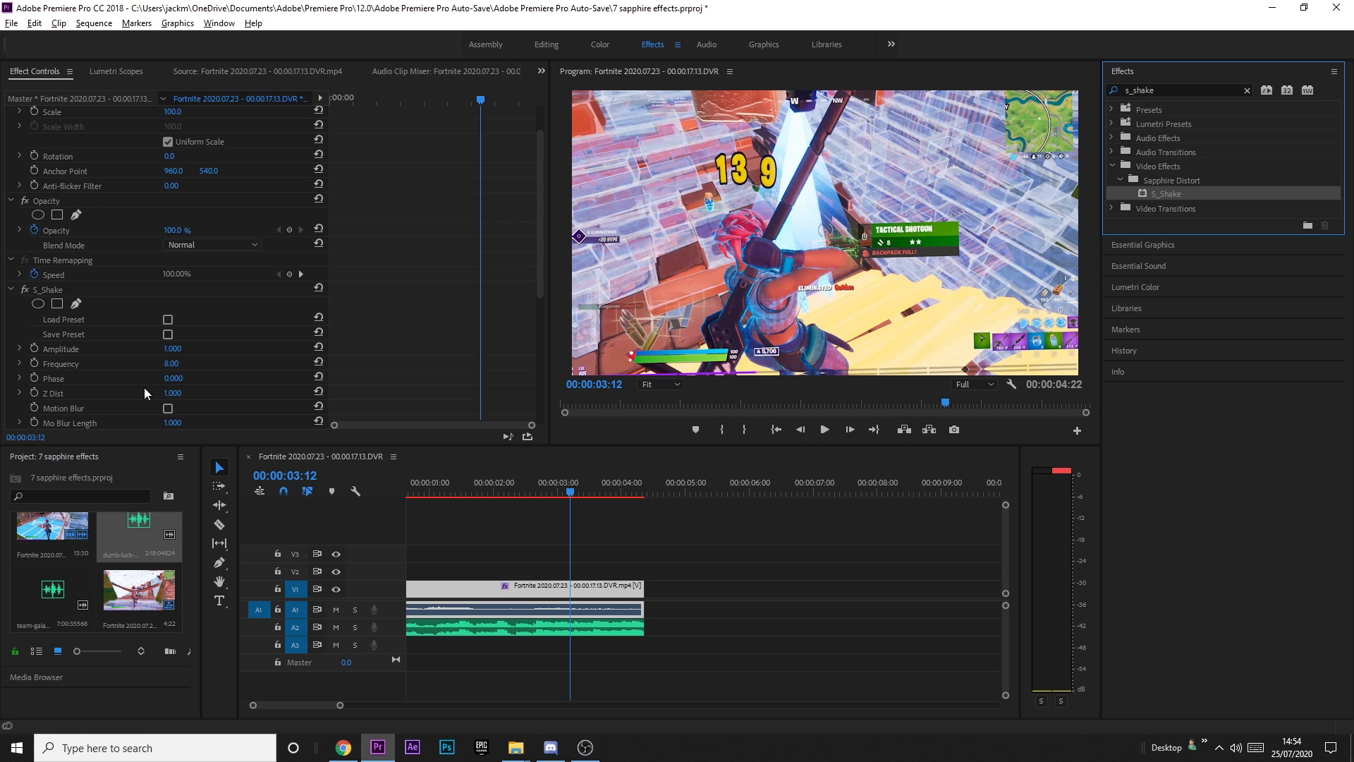
Set the new S_Shake effect's Amplitude to 0.2 and its Frequency to 1.
{"action": "left_click", "coordinate": [172, 349]}
{"action": "type", "text": "0.2"}
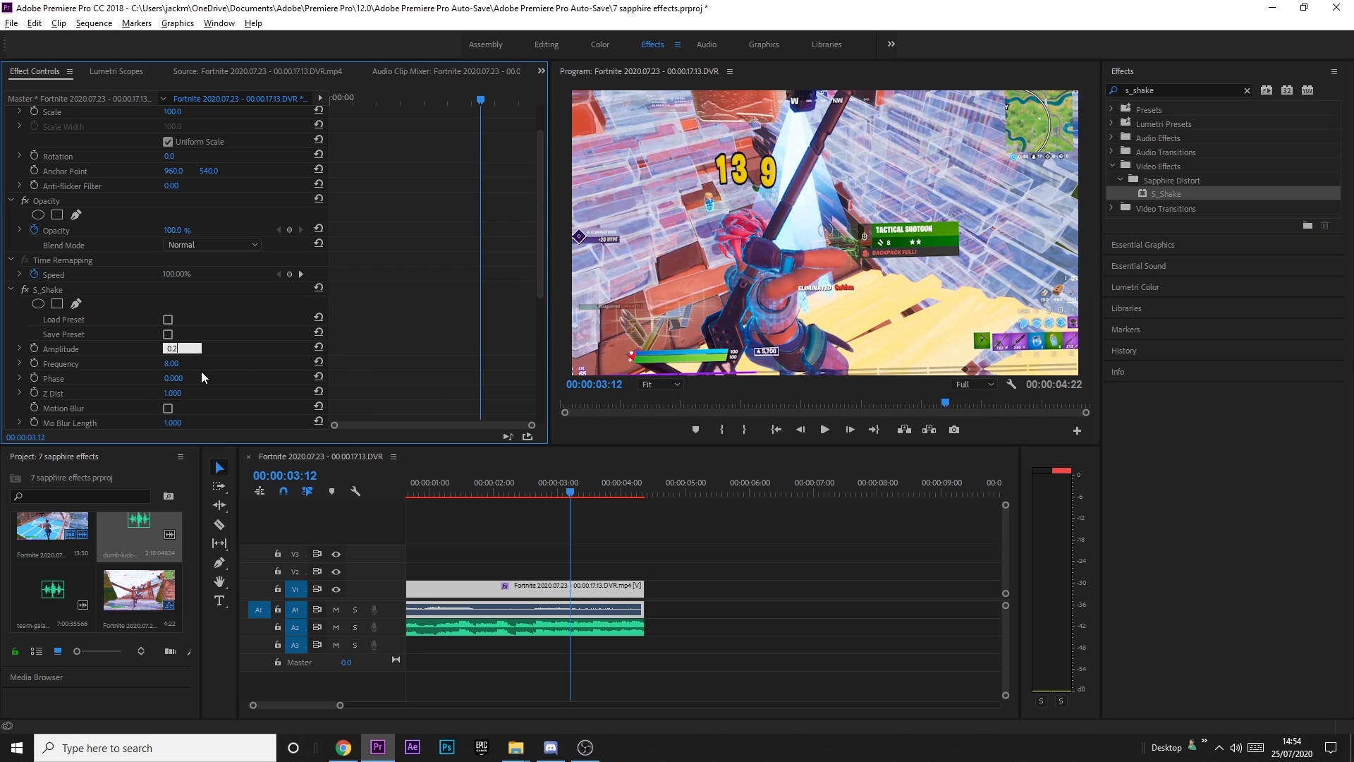
{"action": "key", "text": "Tab"}
{"action": "type", "text": "1"}
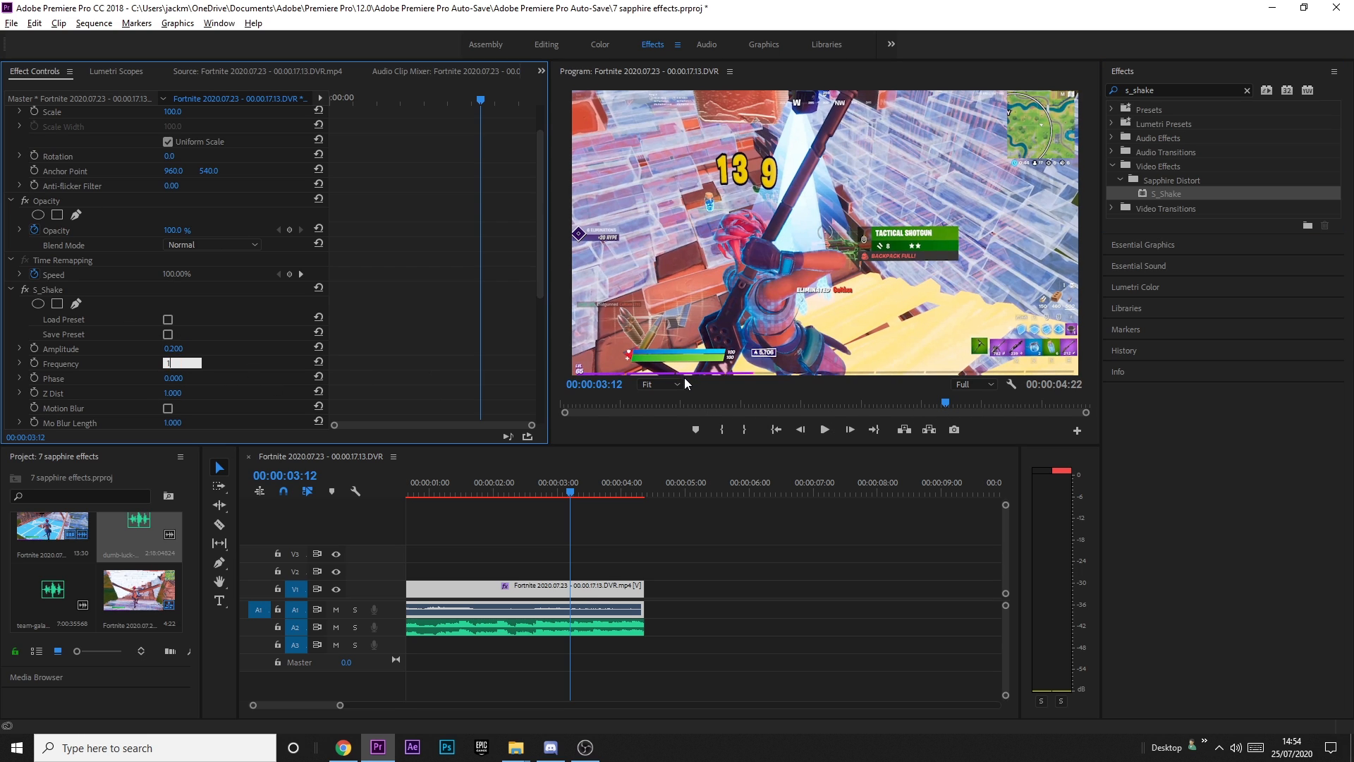
{"action": "left_click", "coordinate": [685, 378]}
Play back the clip from its start to preview the gentle constant shake.
{"action": "left_click_drag", "start_coordinate": [387, 100], "coordinate": [287, 95]}
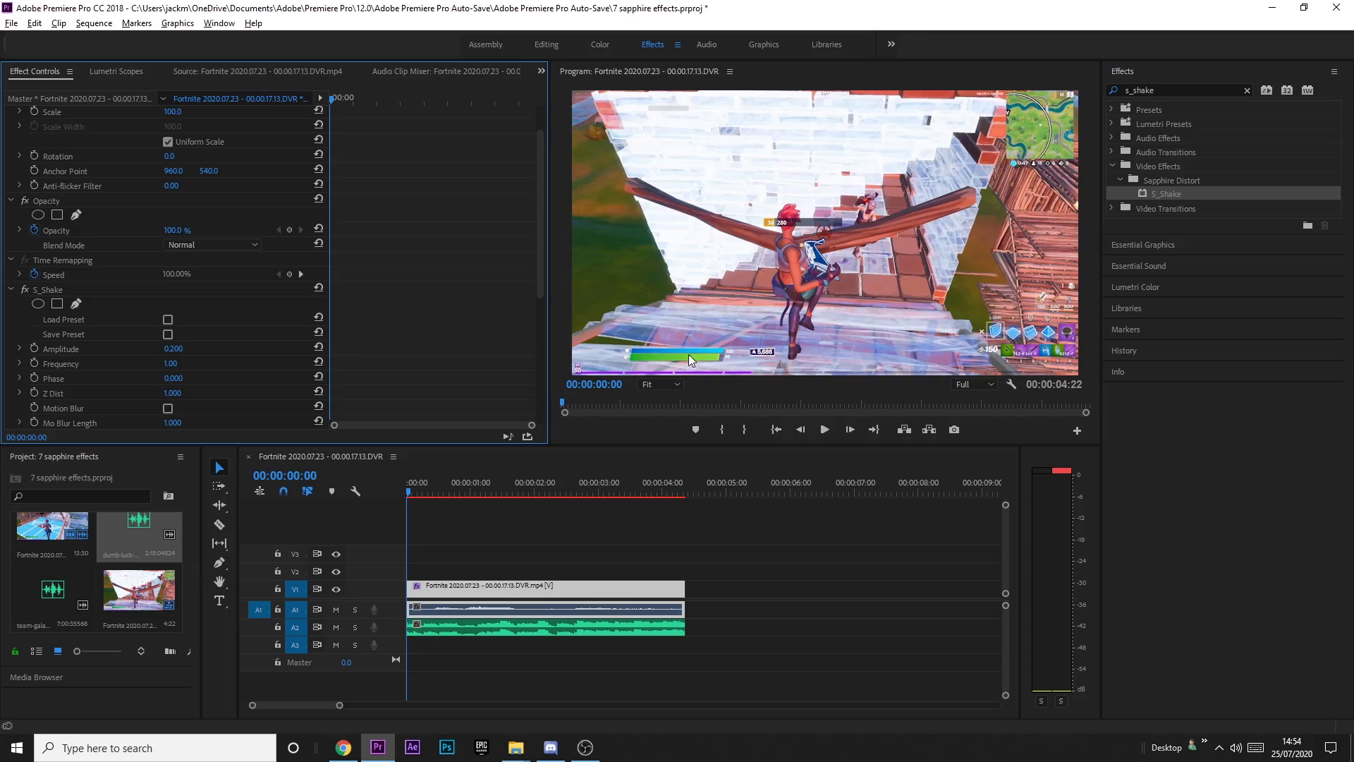
{"action": "key", "text": "space"}
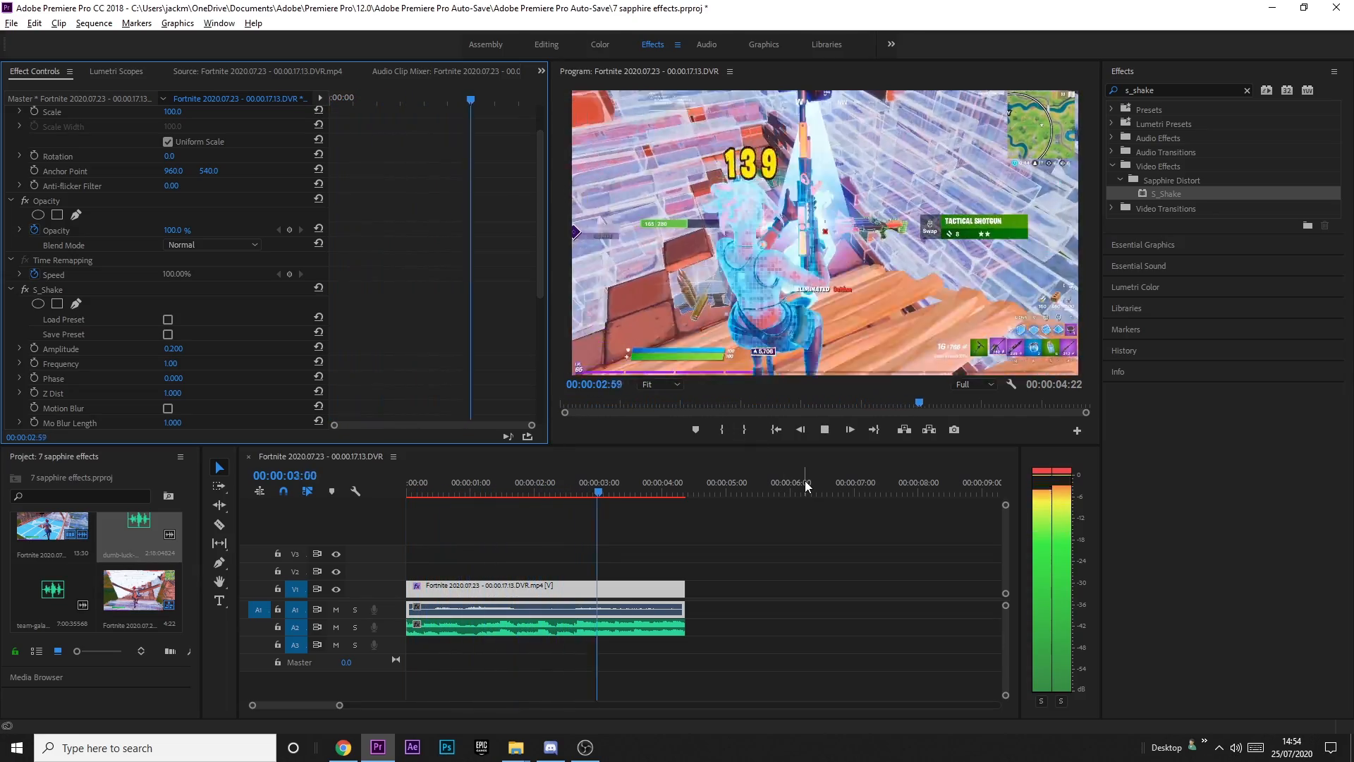
{"action": "key", "text": "space"}
Examine the X Shake parameters of the S_Shake effect with the playhead at 00:00:03:24.
{"action": "left_click_drag", "start_coordinate": [515, 492], "coordinate": [625, 493]}
{"action": "scroll", "coordinate": [74, 352], "scroll_direction": "down", "scroll_amount": 2}
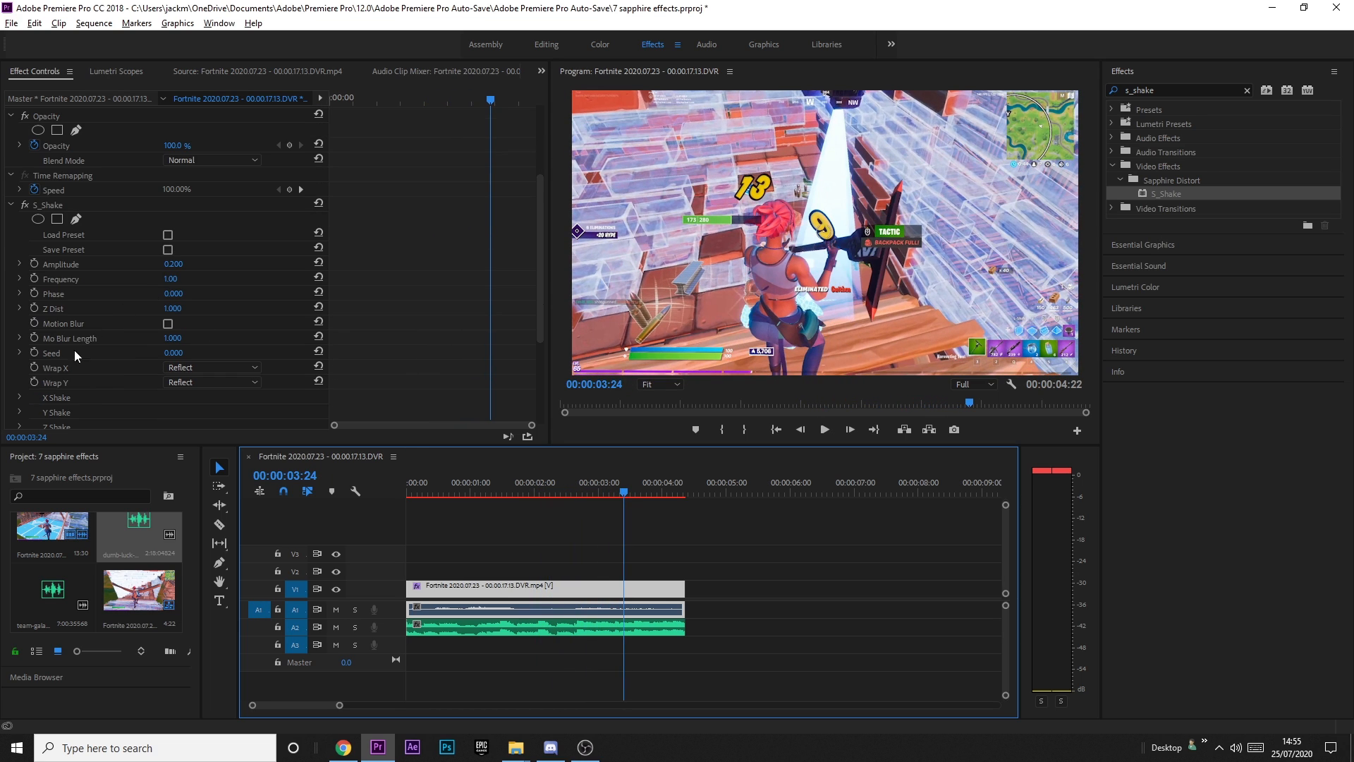
{"action": "left_click", "coordinate": [19, 397]}
{"action": "scroll", "coordinate": [86, 380], "scroll_direction": "down", "scroll_amount": 4}
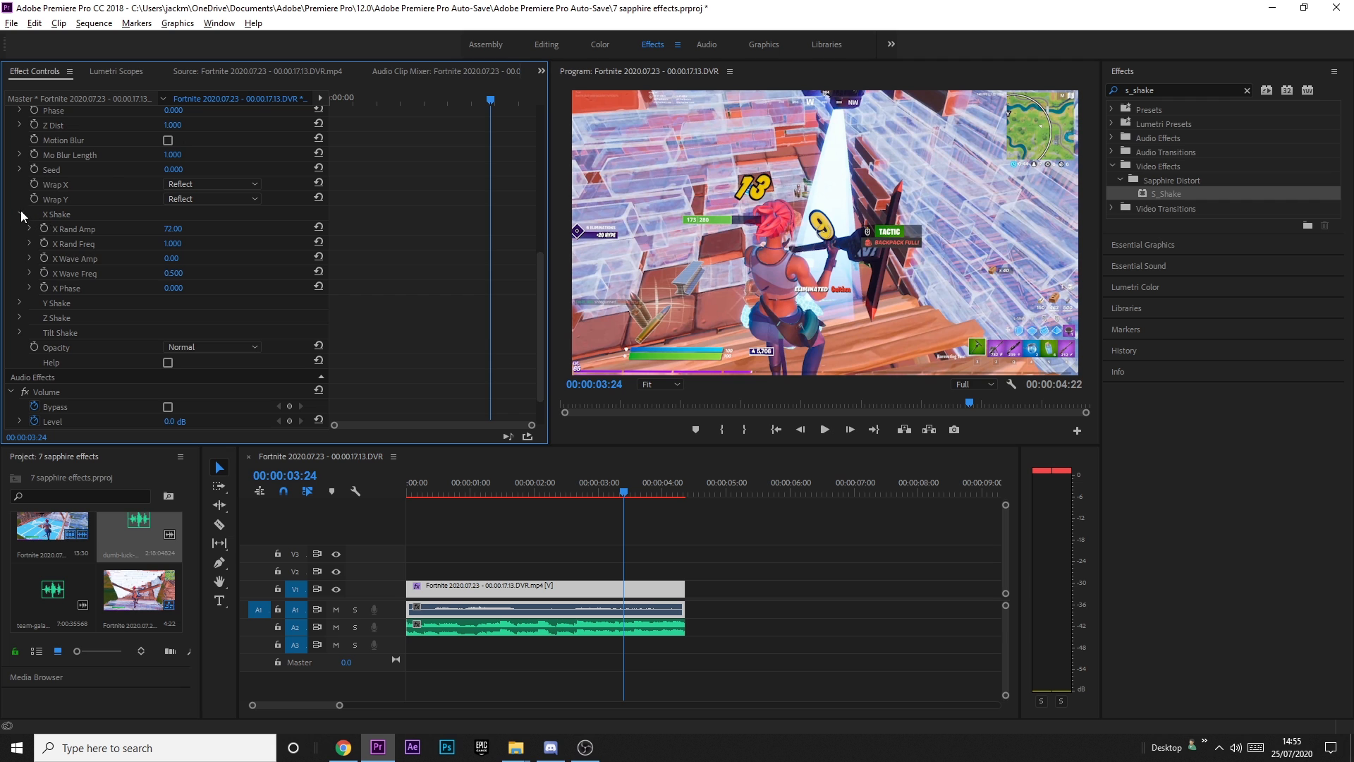
{"action": "left_click", "coordinate": [19, 212]}
{"action": "scroll", "coordinate": [263, 317], "scroll_direction": "up", "scroll_amount": 4}
Delete the S_Shake effect from the gameplay clip and return to the Effects workspace.
{"action": "left_click", "coordinate": [552, 487]}
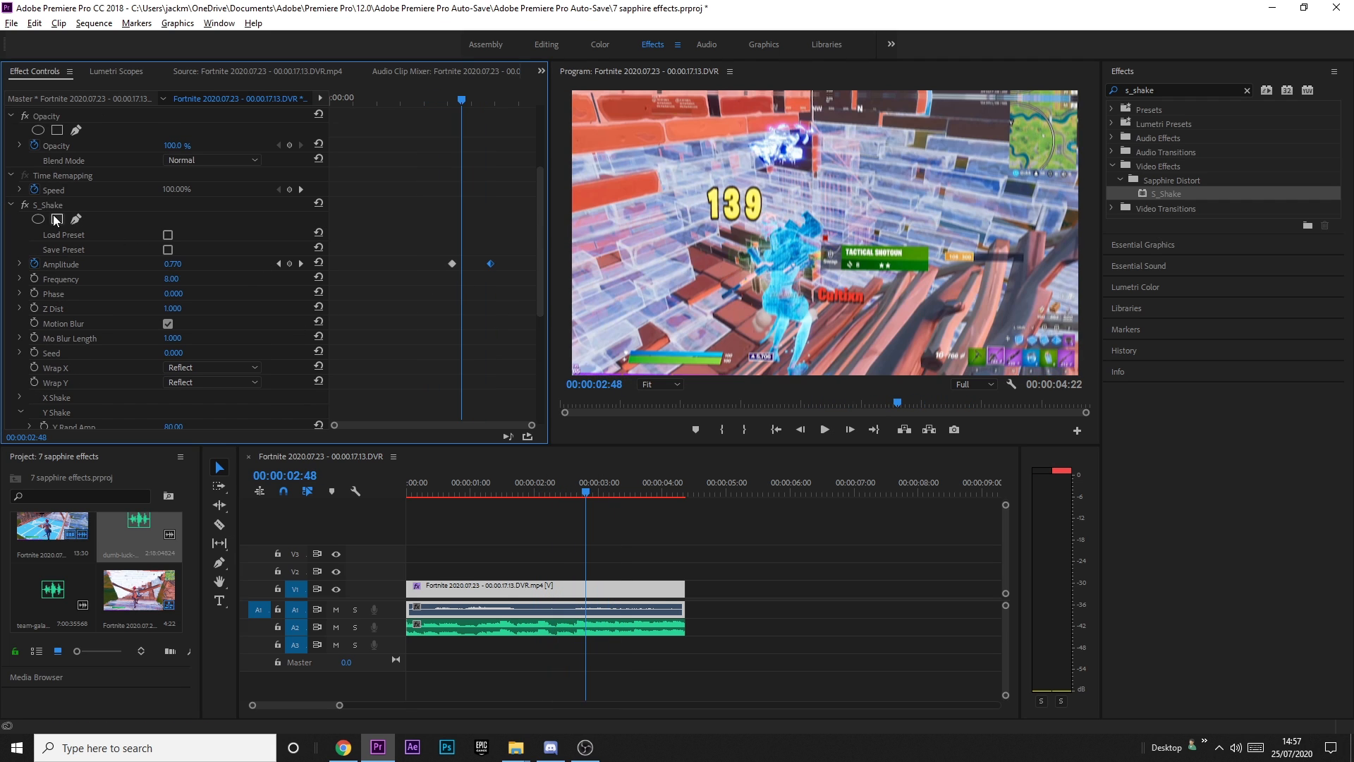
{"action": "left_click", "coordinate": [46, 205]}
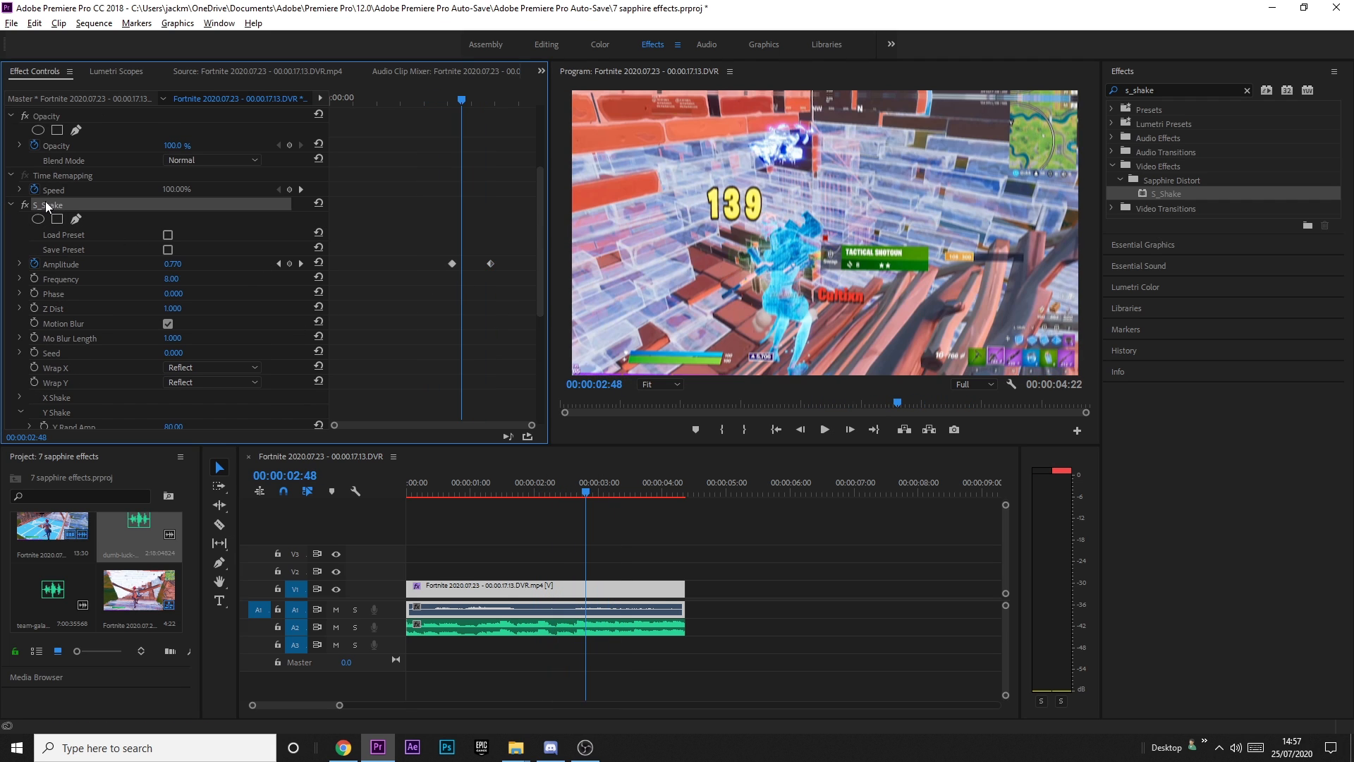
{"action": "key", "text": "Delete"}
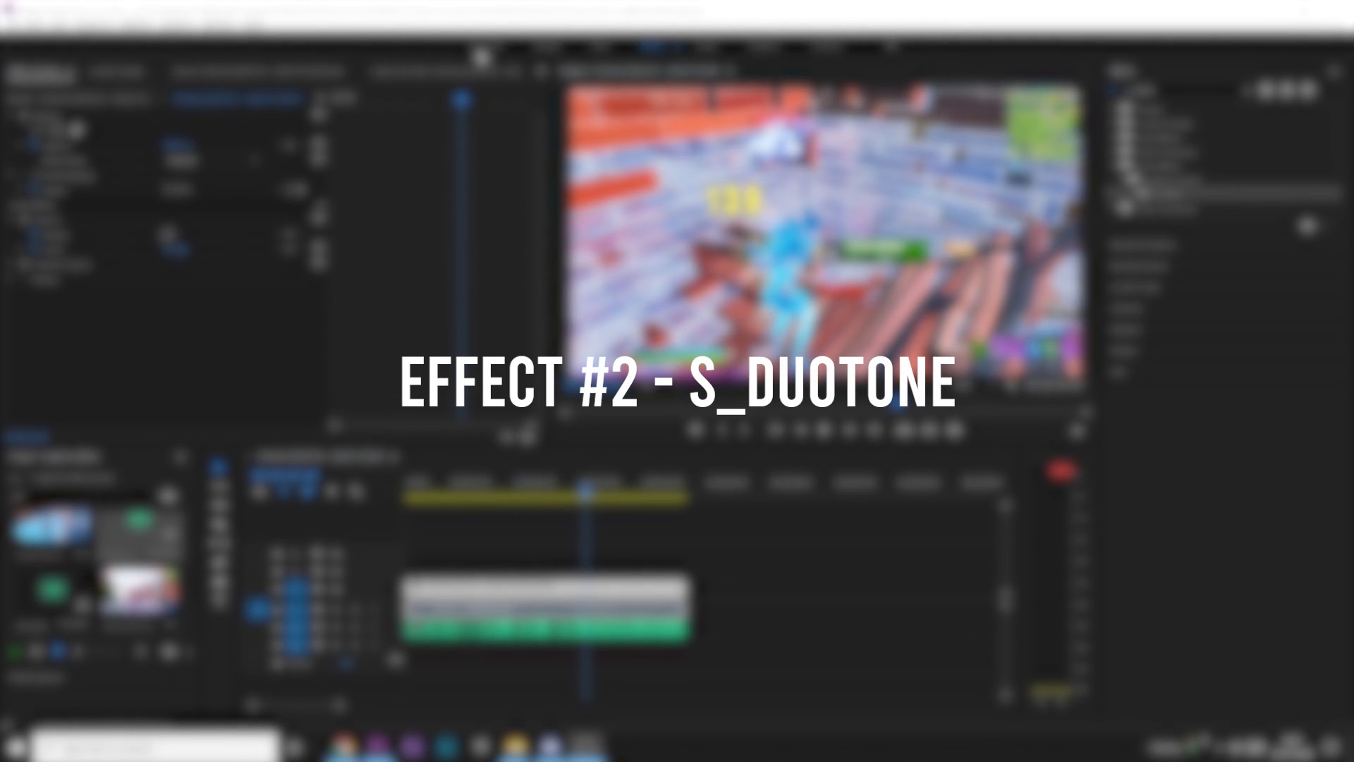
{"action": "key", "text": "alt+shift+0"}
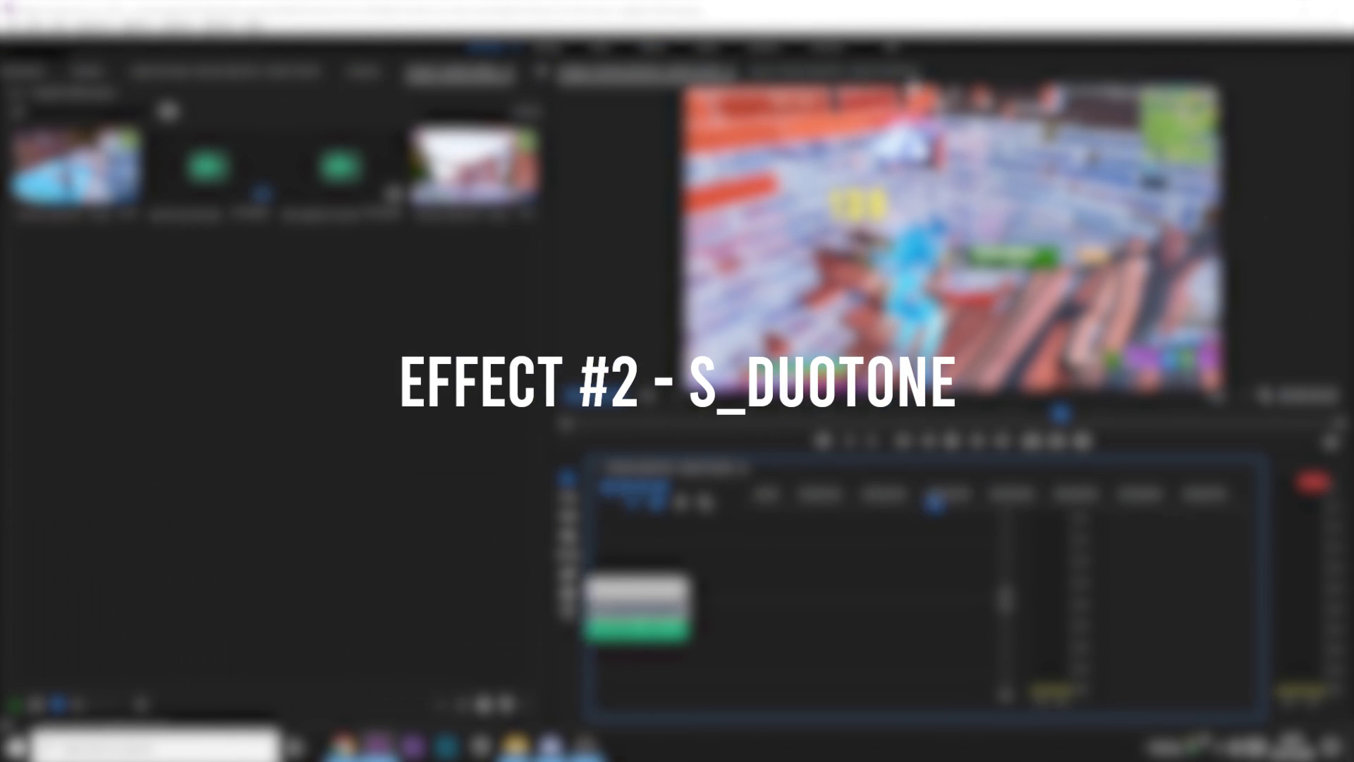
{"action": "left_click", "coordinate": [662, 45]}
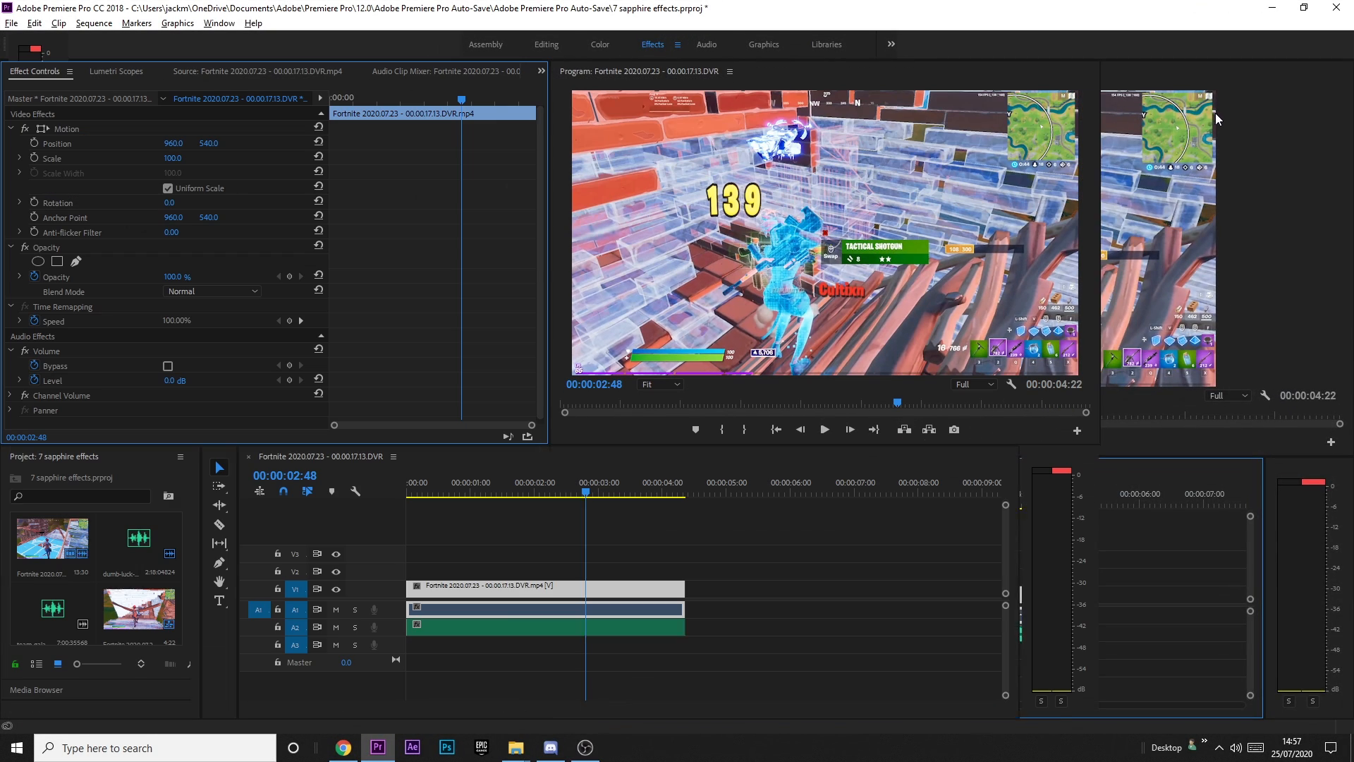
Search the effects for s_duotone and apply S_DuoTone to the gameplay clip on V1.
{"action": "left_click", "coordinate": [1217, 89]}
{"action": "type", "text": "s"}
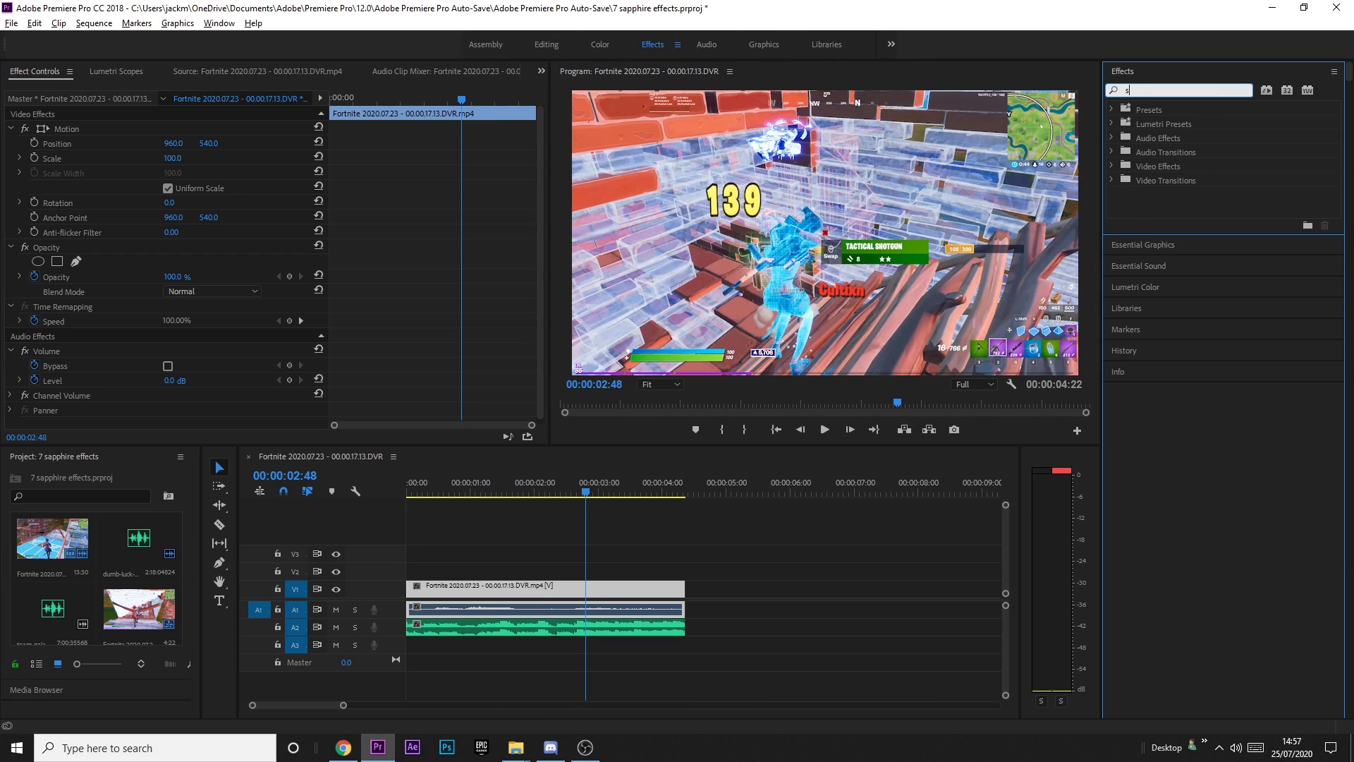
{"action": "type", "text": "_duotone"}
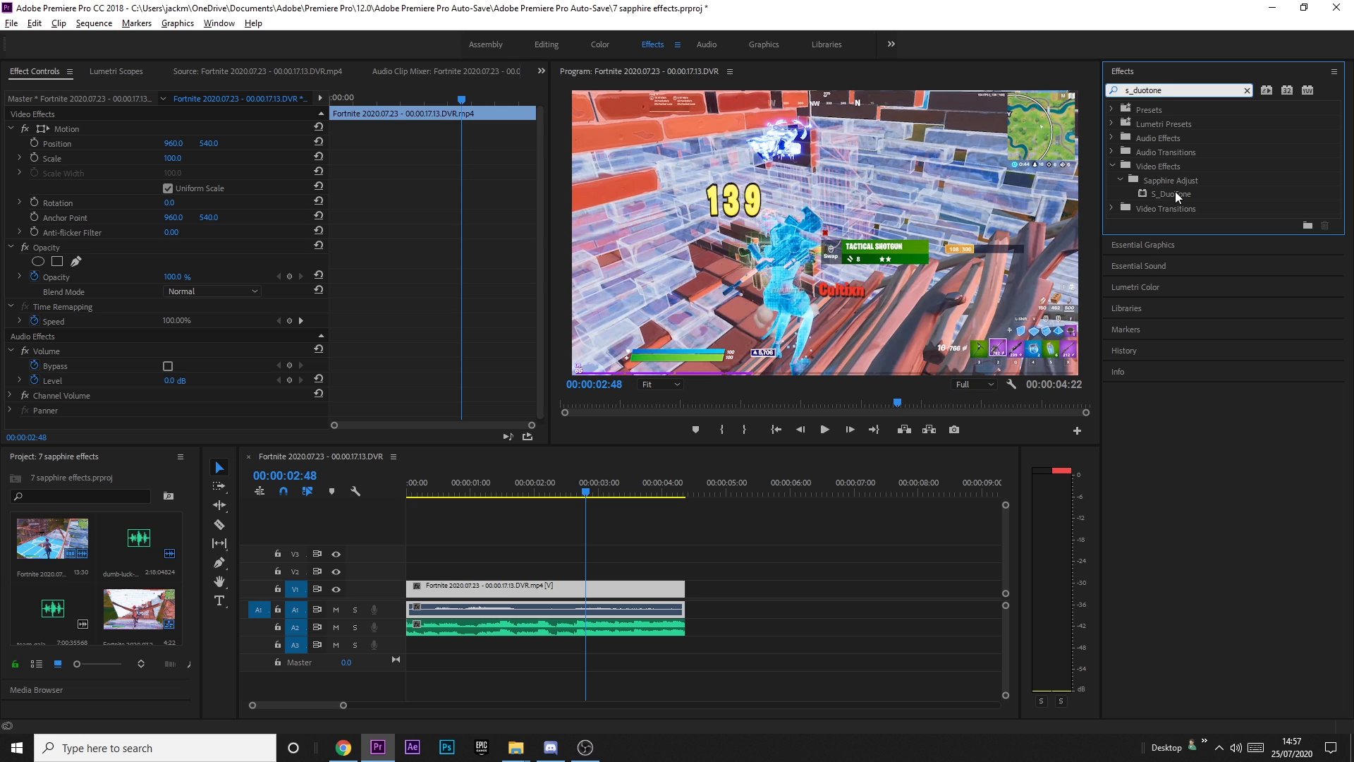
{"action": "left_click_drag", "start_coordinate": [1176, 191], "coordinate": [544, 591]}
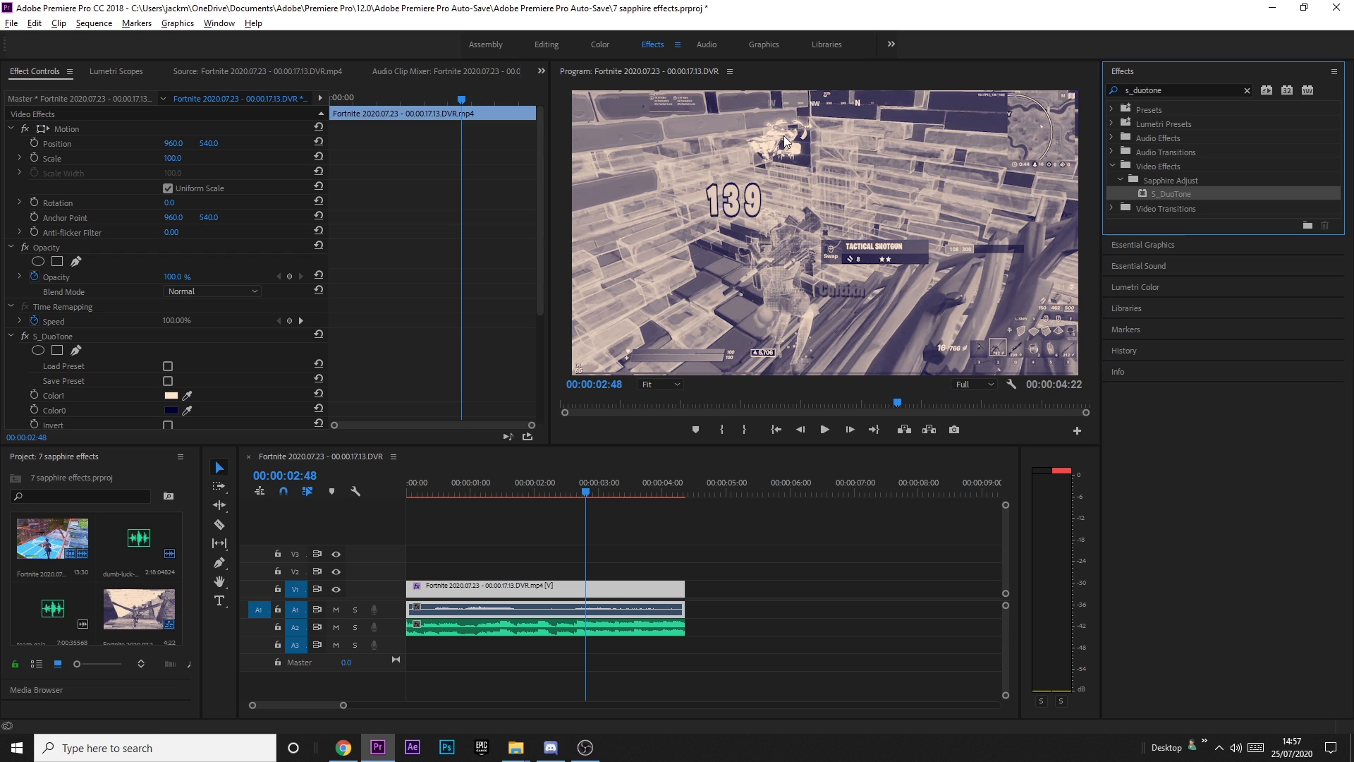
Set Color1 of the S_DuoTone effect to the yellow-orange FFC435.
{"action": "scroll", "coordinate": [182, 309], "scroll_direction": "down", "scroll_amount": 3}
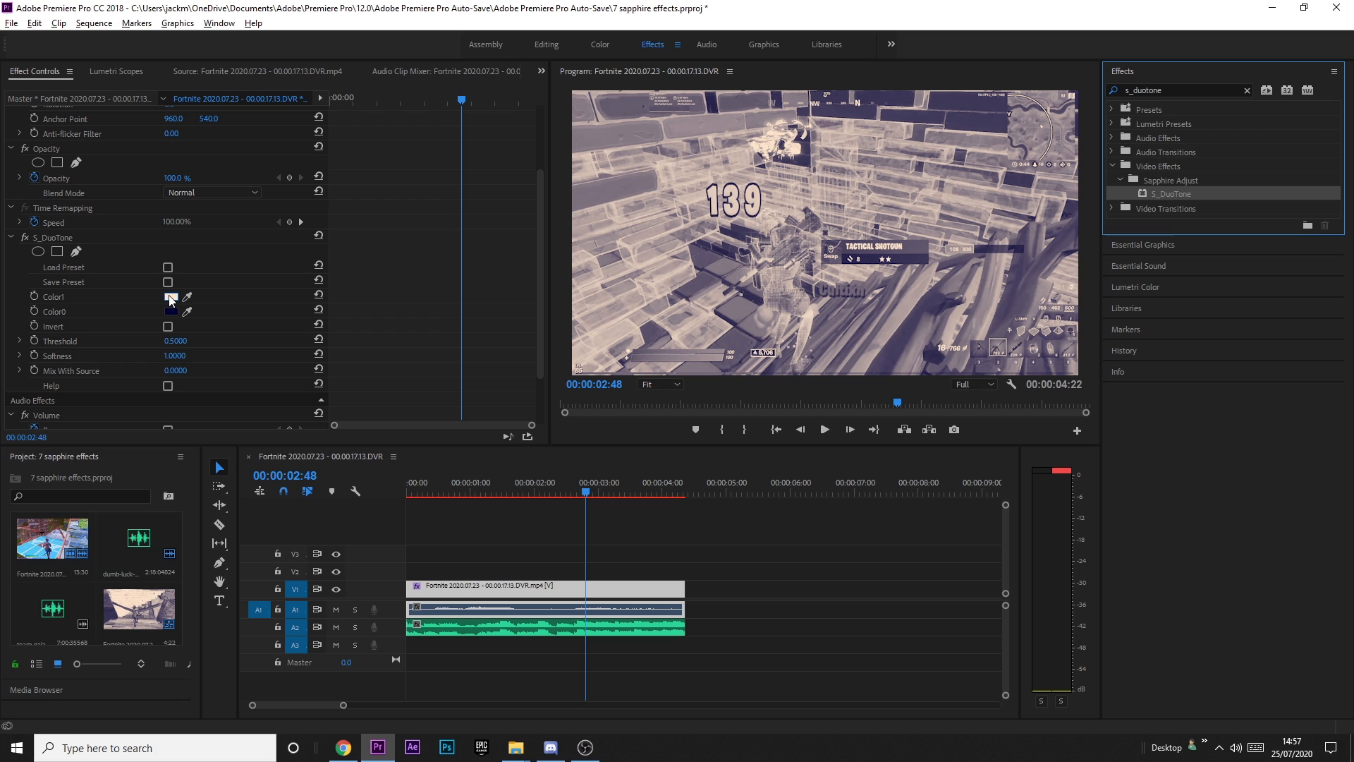
{"action": "left_click", "coordinate": [170, 297]}
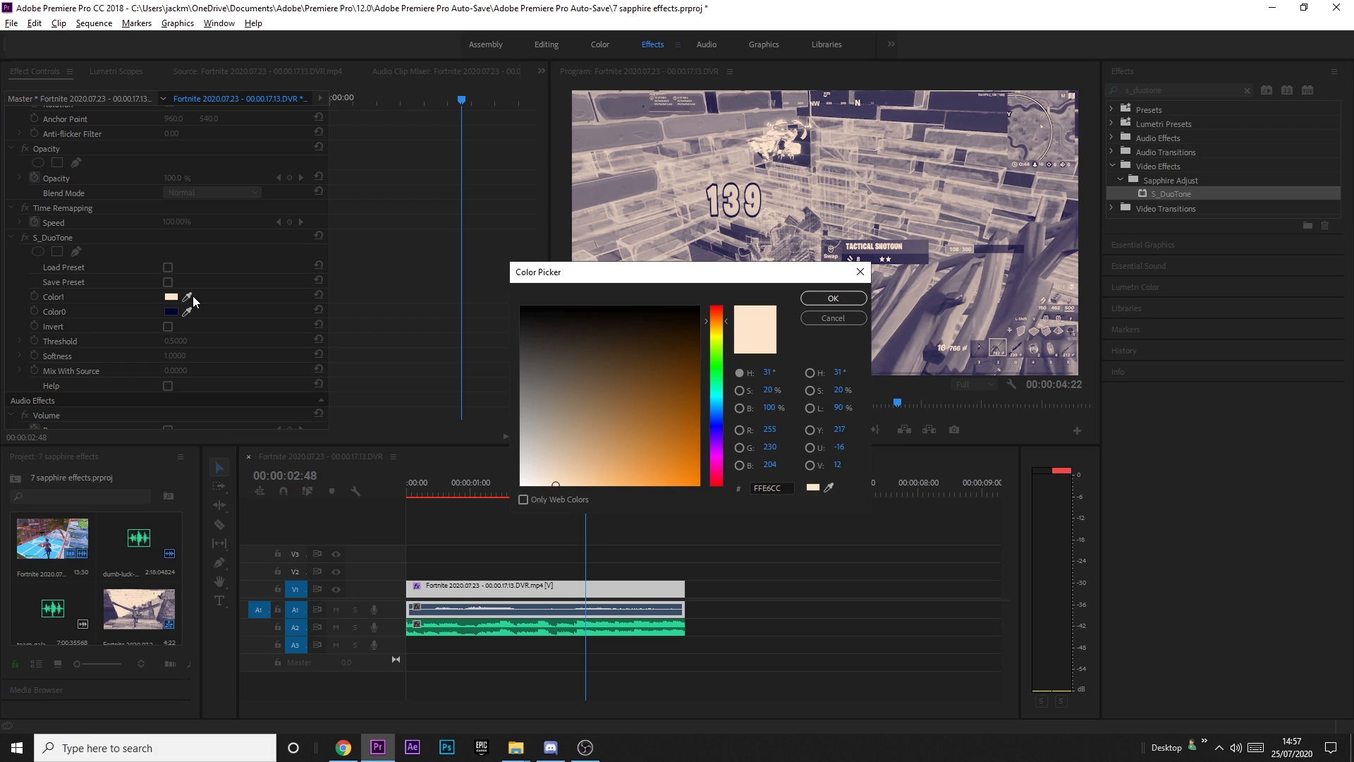
{"action": "left_click", "coordinate": [717, 327]}
{"action": "left_click", "coordinate": [653, 422]}
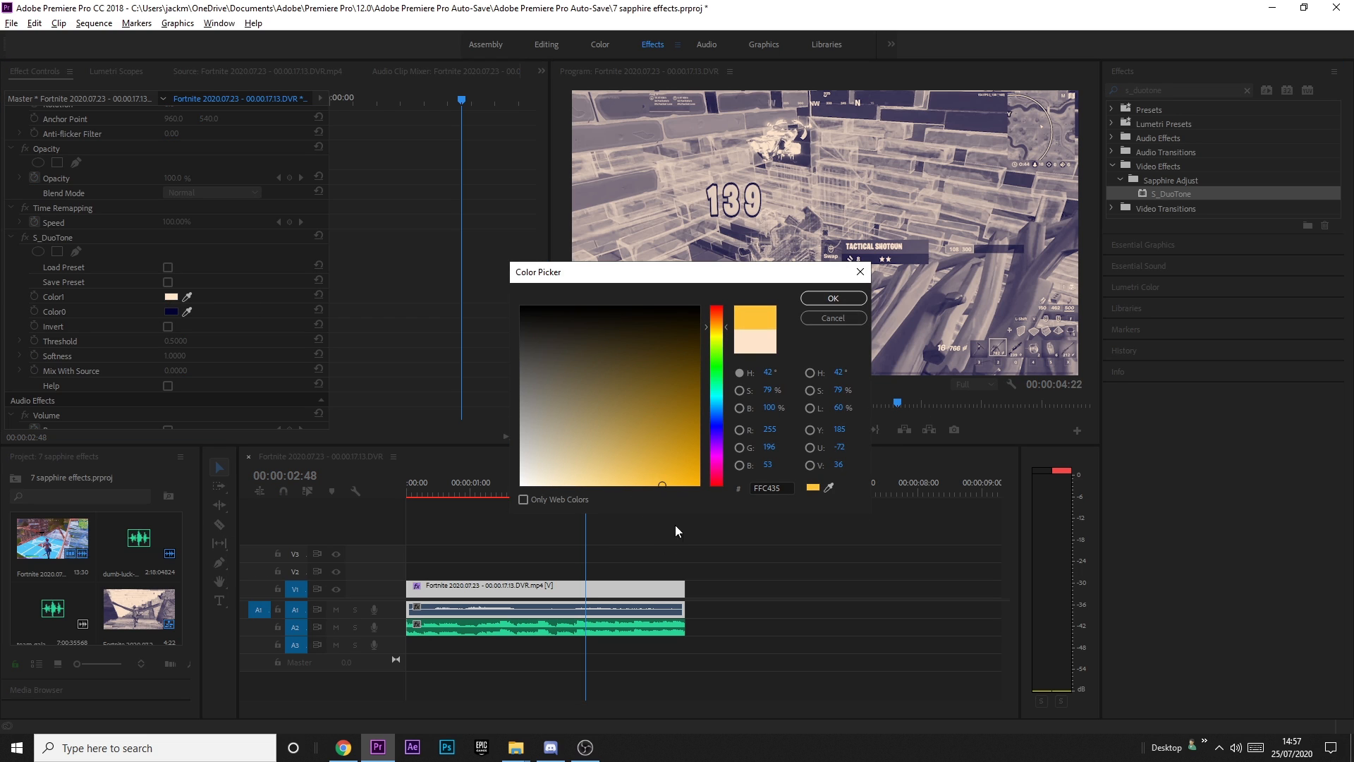
{"action": "left_click", "coordinate": [814, 302]}
Set Color0 of the S_DuoTone effect to the purple 8400FF.
{"action": "left_click", "coordinate": [171, 311]}
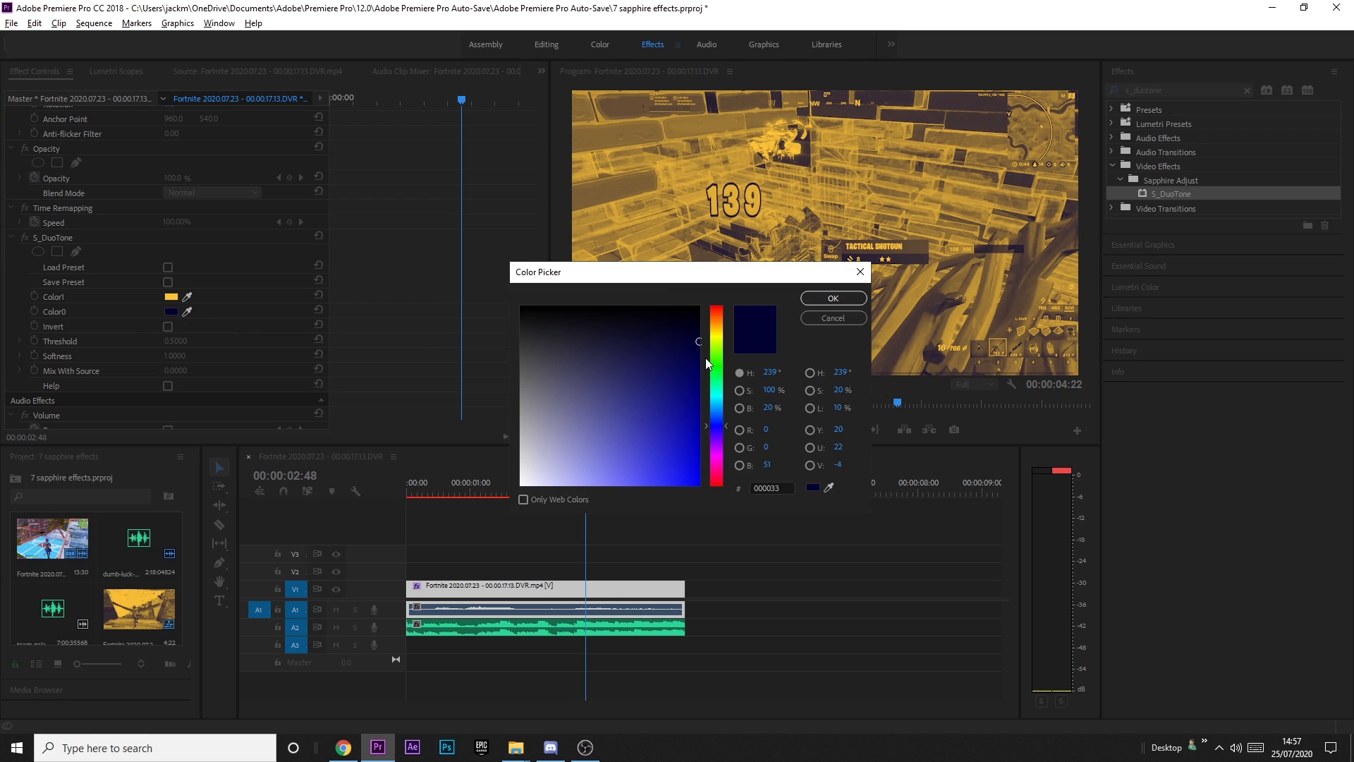
{"action": "left_click_drag", "start_coordinate": [715, 437], "coordinate": [715, 443]}
{"action": "left_click_drag", "start_coordinate": [687, 339], "coordinate": [805, 569]}
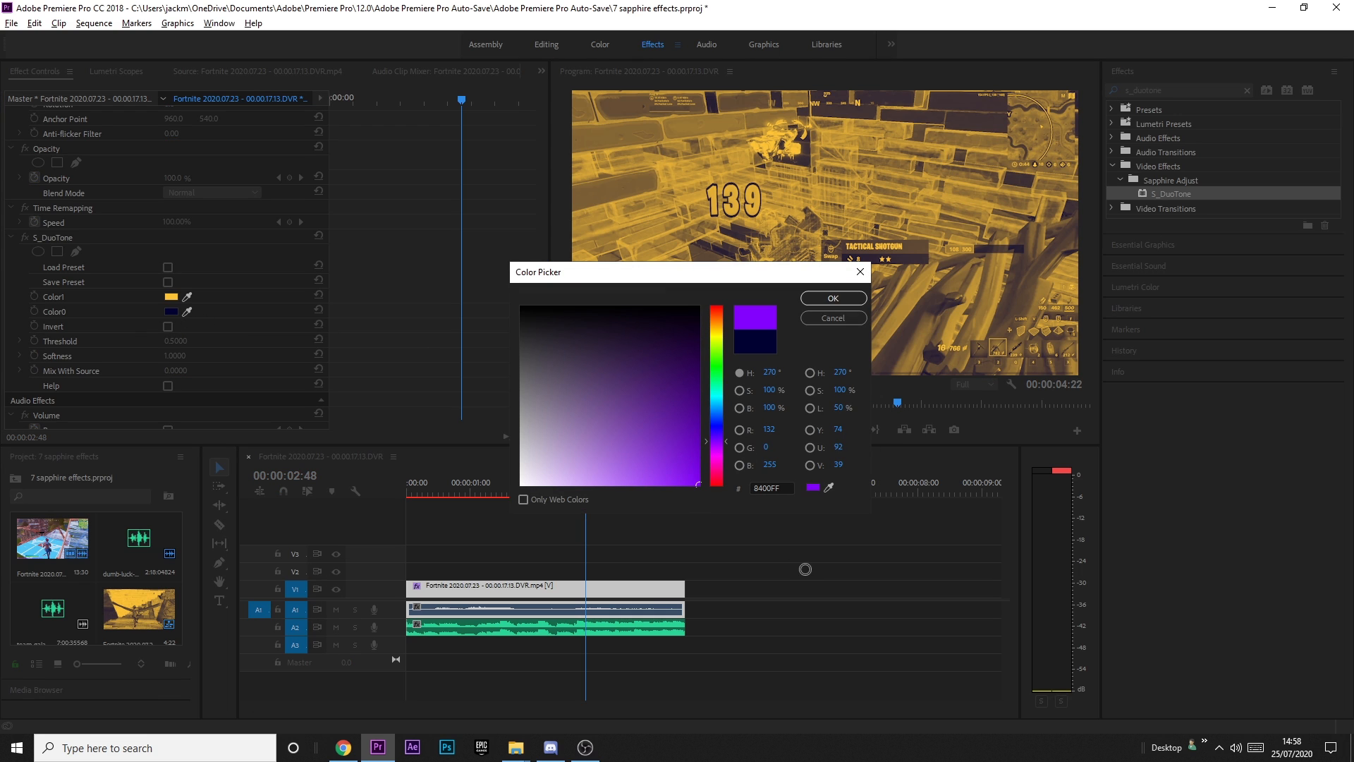
{"action": "left_click", "coordinate": [837, 299]}
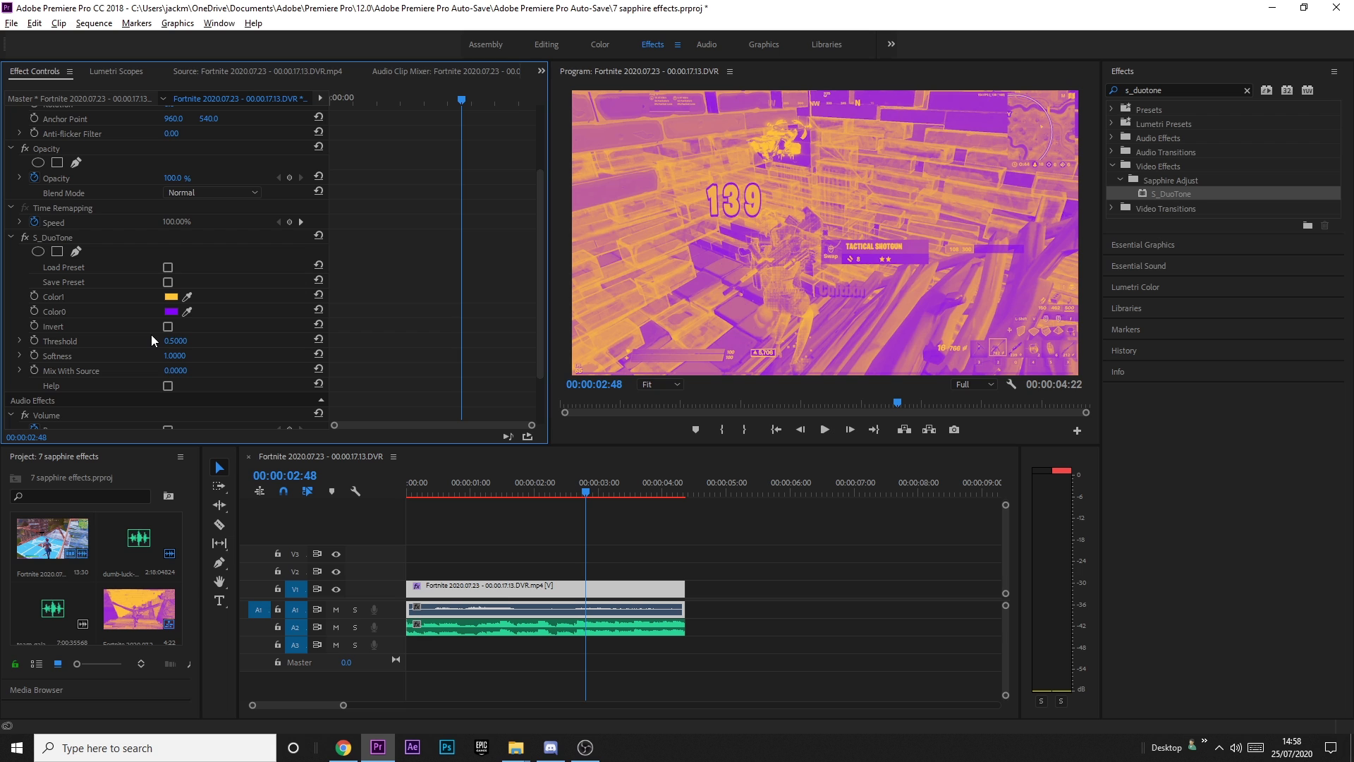
Step through the frames around the shotgun hit and place the playhead at 00:00:02:36, just before the shot.
{"action": "left_click_drag", "start_coordinate": [531, 499], "coordinate": [573, 490]}
{"action": "left_click", "coordinate": [573, 490]}
{"action": "left_click", "coordinate": [565, 587]}
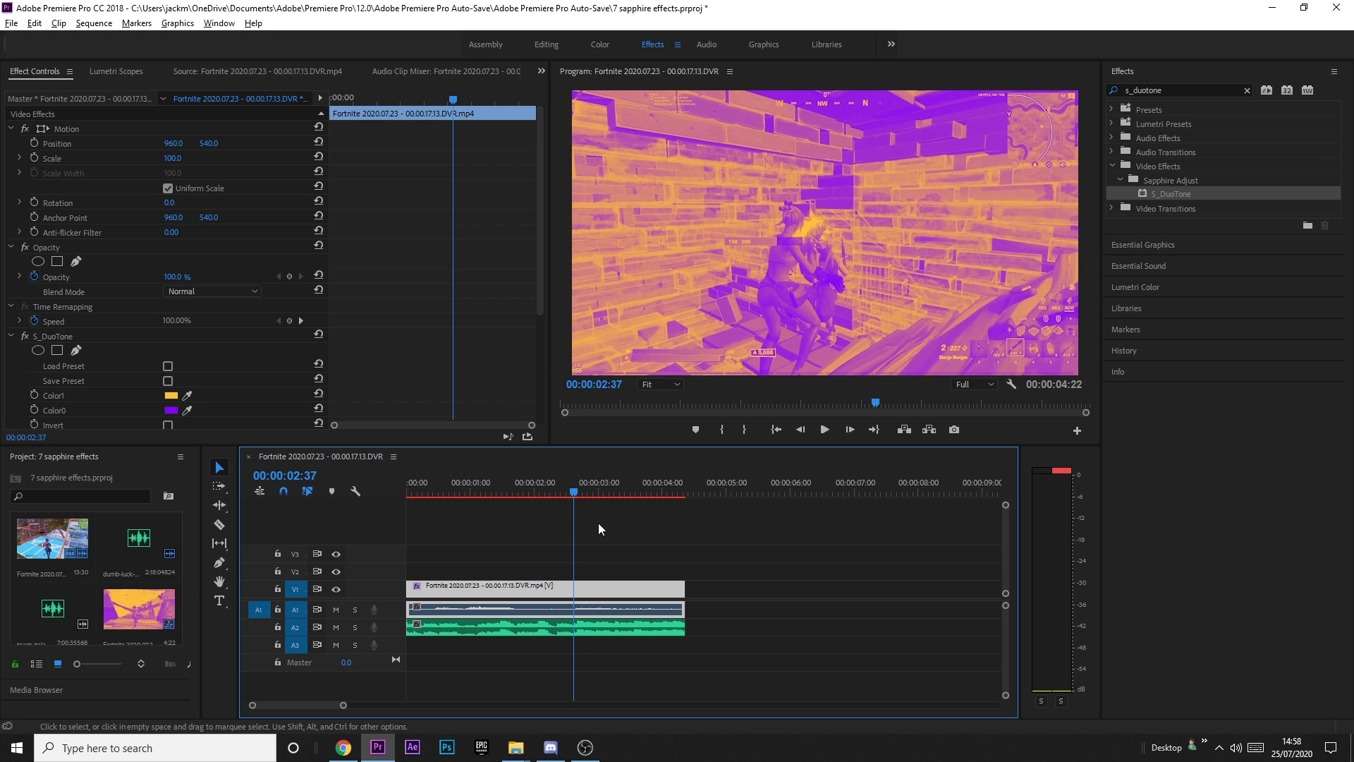
{"action": "left_click", "coordinate": [594, 494]}
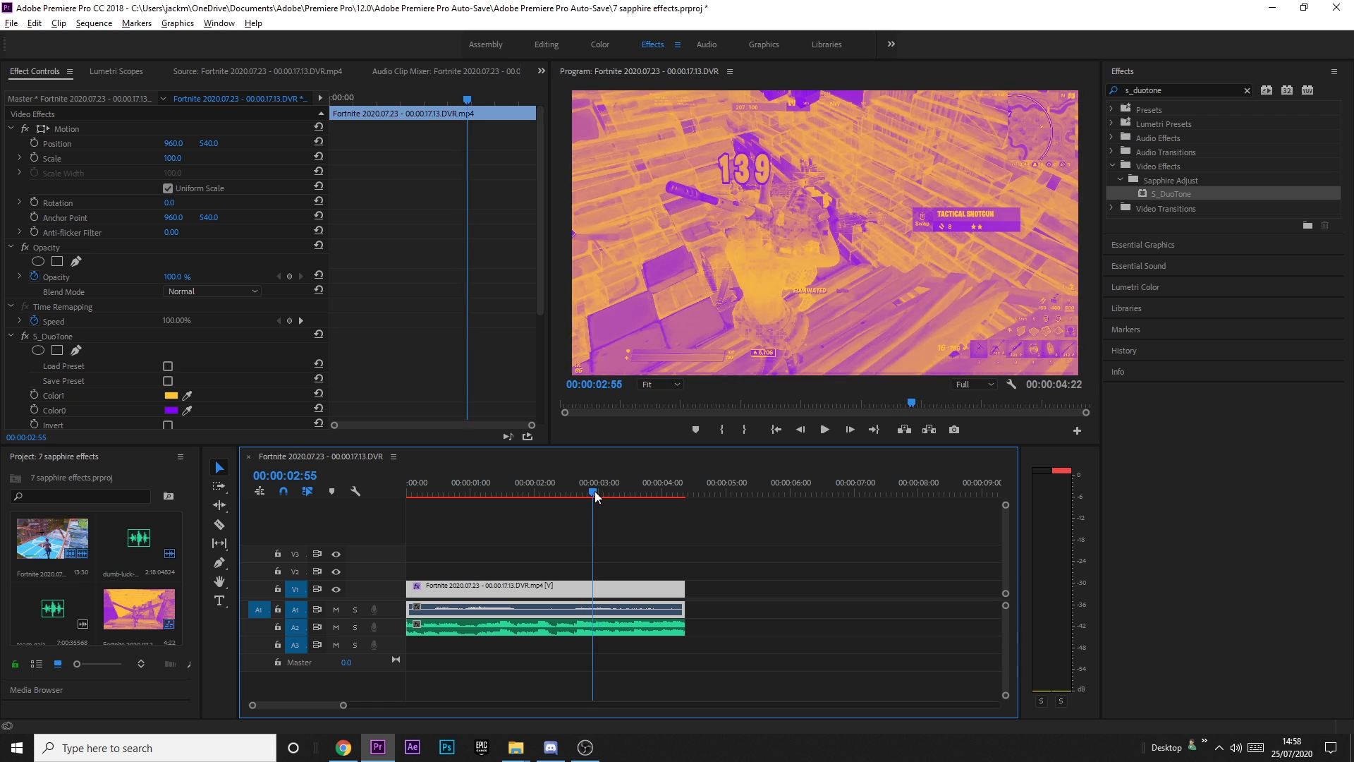
{"action": "left_click_drag", "start_coordinate": [595, 492], "coordinate": [579, 493]}
{"action": "key", "text": "Right"}
{"action": "key", "text": "Right"}
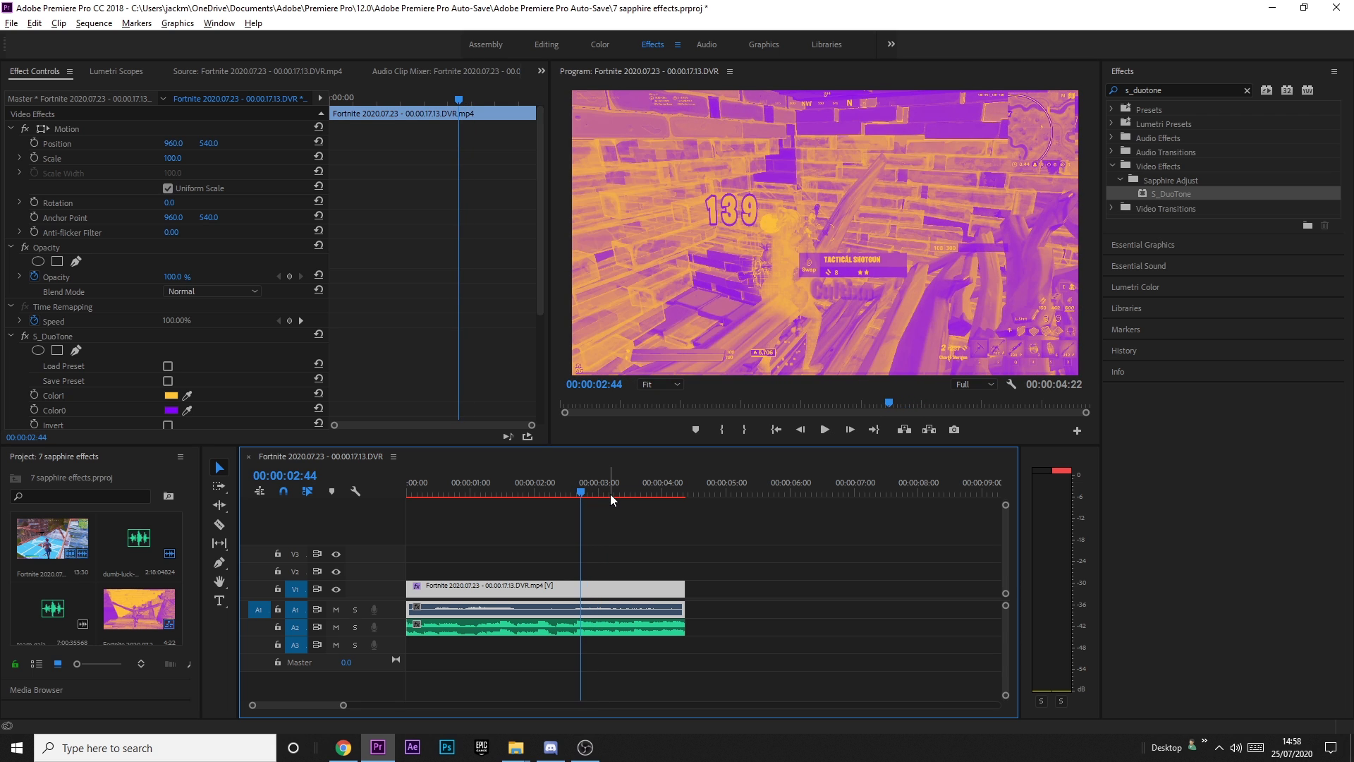
{"action": "key", "text": "Left"}
{"action": "key", "text": "Left"}
{"action": "key", "text": "Right"}
{"action": "key", "text": "Right"}
{"action": "key", "text": "Right"}
{"action": "key", "text": "Right"}
{"action": "key", "text": "Left"}
{"action": "key", "text": "Left"}
{"action": "key", "text": "Left"}
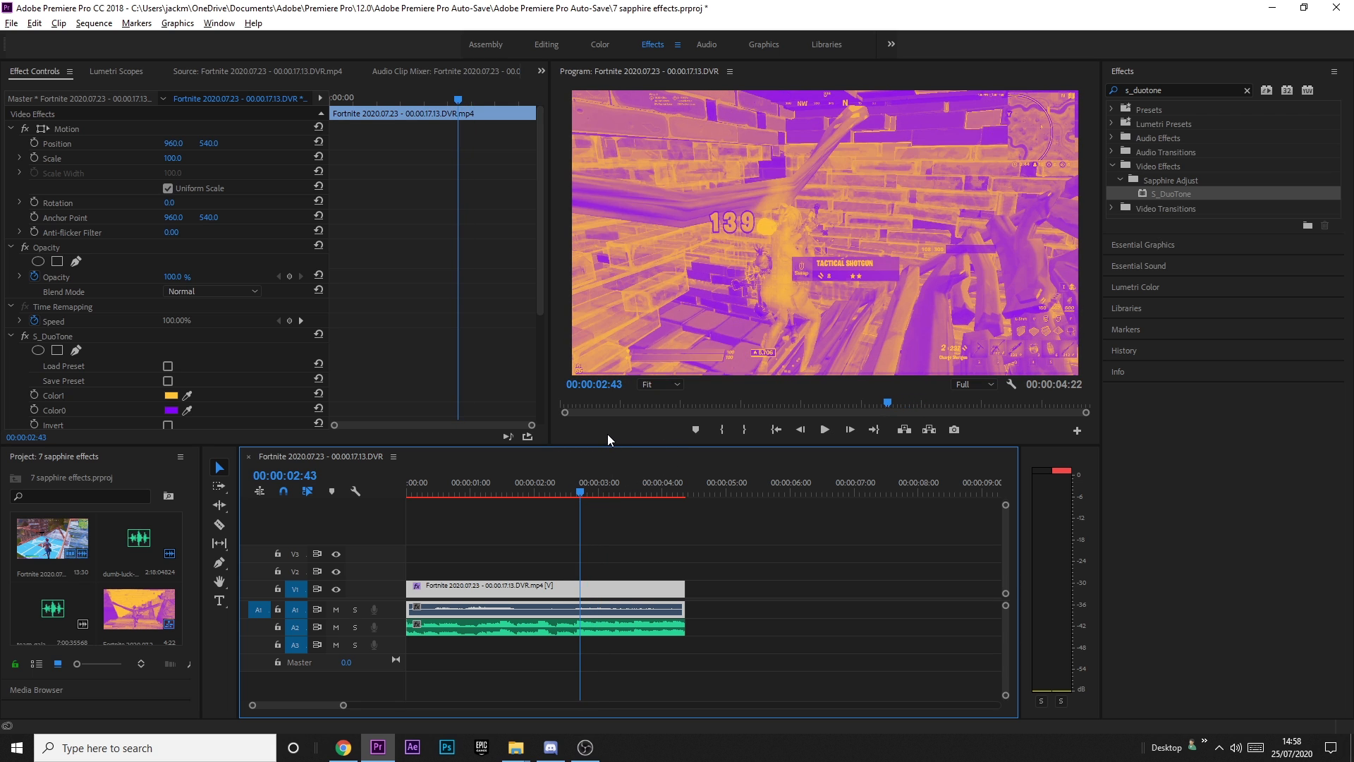
{"action": "key", "text": "Left"}
{"action": "key", "text": "Left"}
{"action": "key", "text": "Left"}
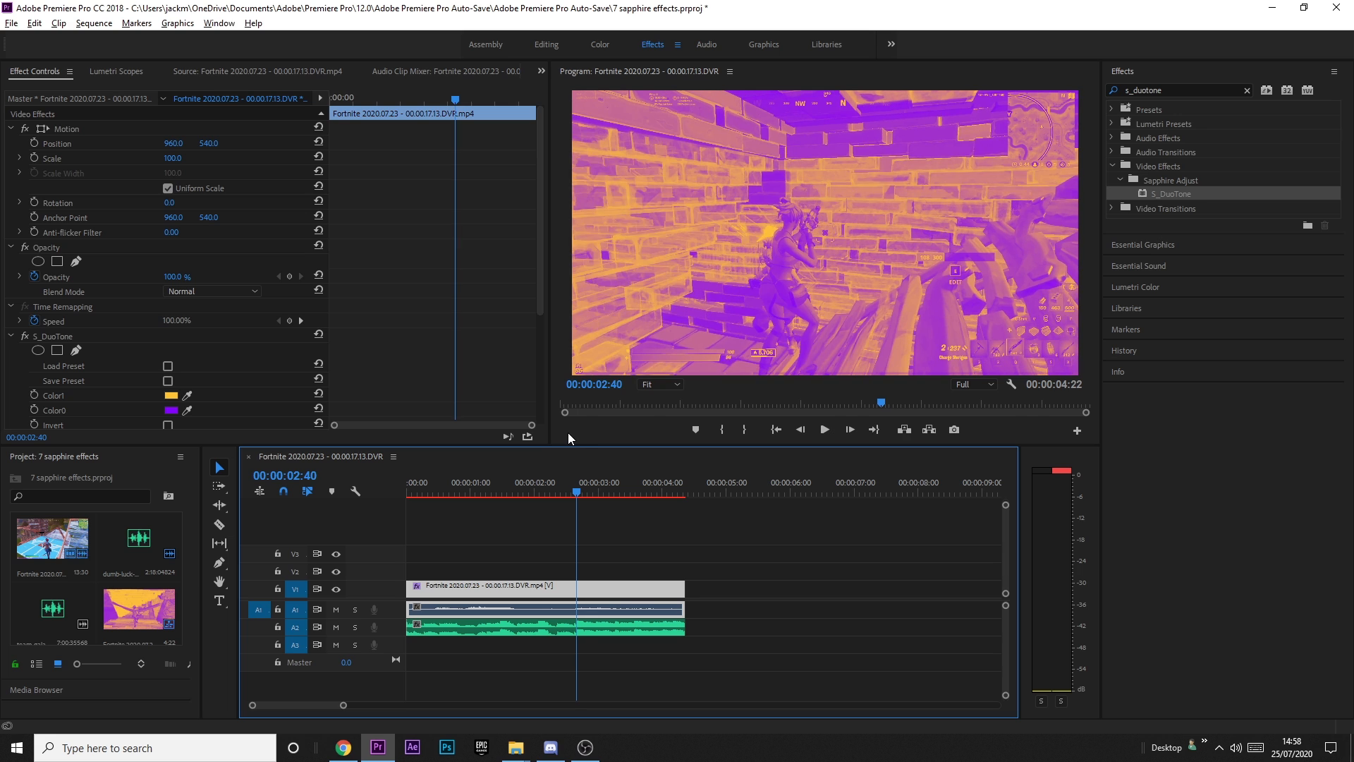
{"action": "key", "text": "Left"}
{"action": "key", "text": "Left"}
{"action": "key", "text": "Left"}
{"action": "key", "text": "Left"}
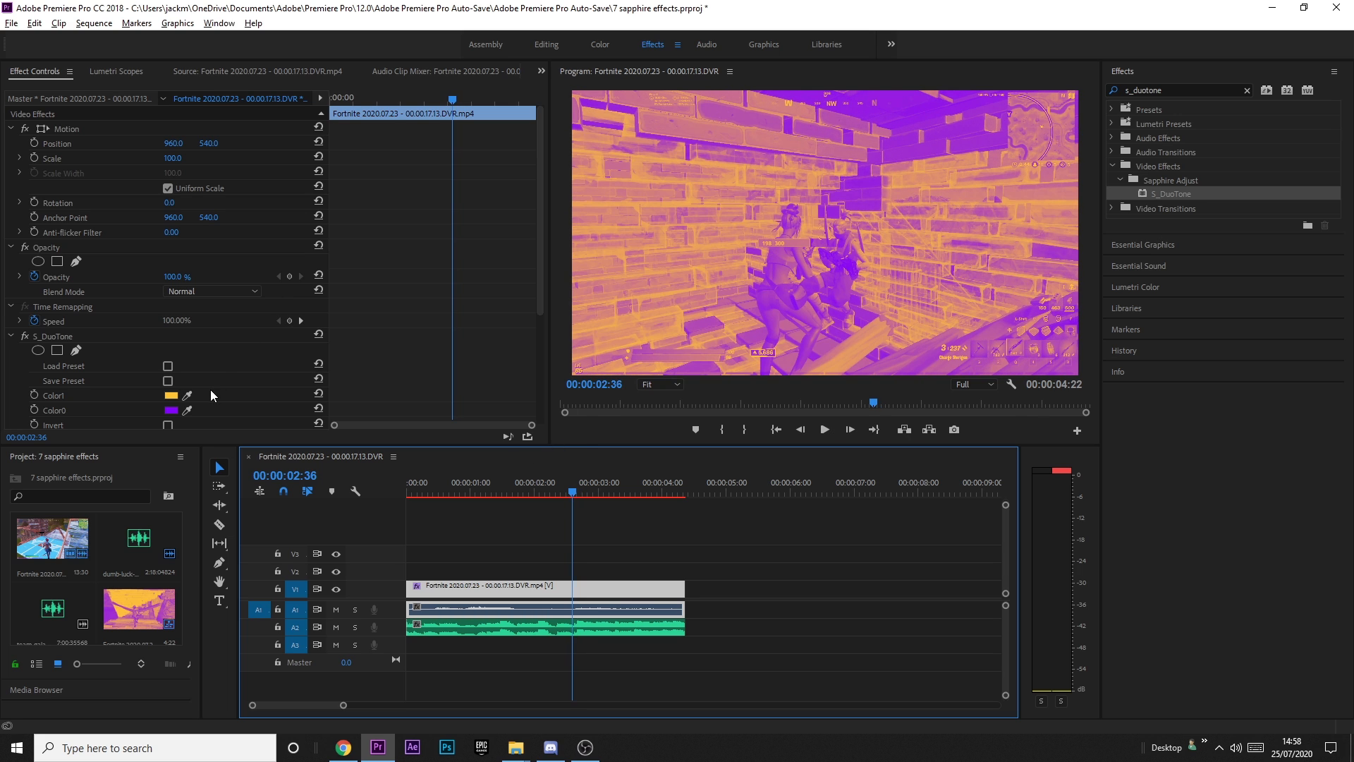
Try the Invert option of the S_DuoTone effect to compare the swapped colours, leaving it off.
{"action": "scroll", "coordinate": [211, 389], "scroll_direction": "down", "scroll_amount": 3}
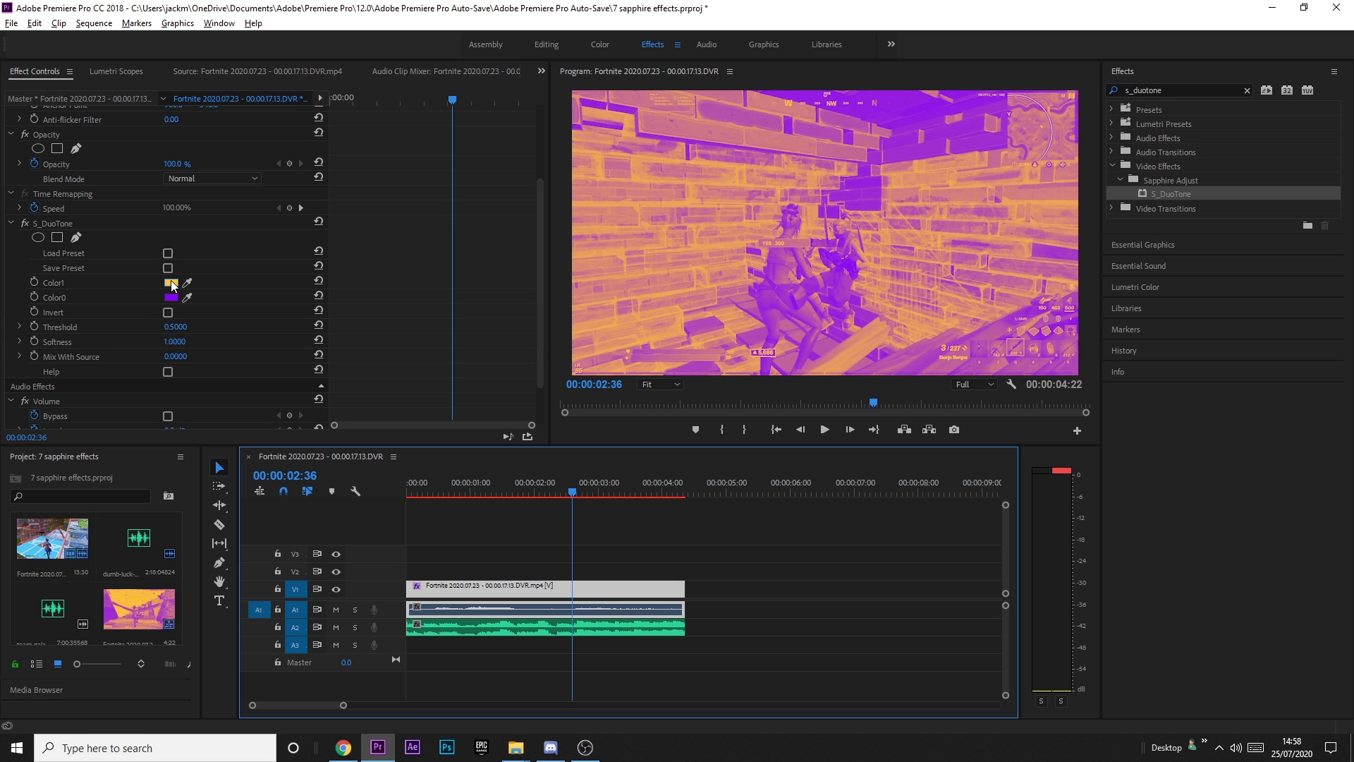
{"action": "left_click", "coordinate": [169, 312]}
{"action": "left_click", "coordinate": [169, 312]}
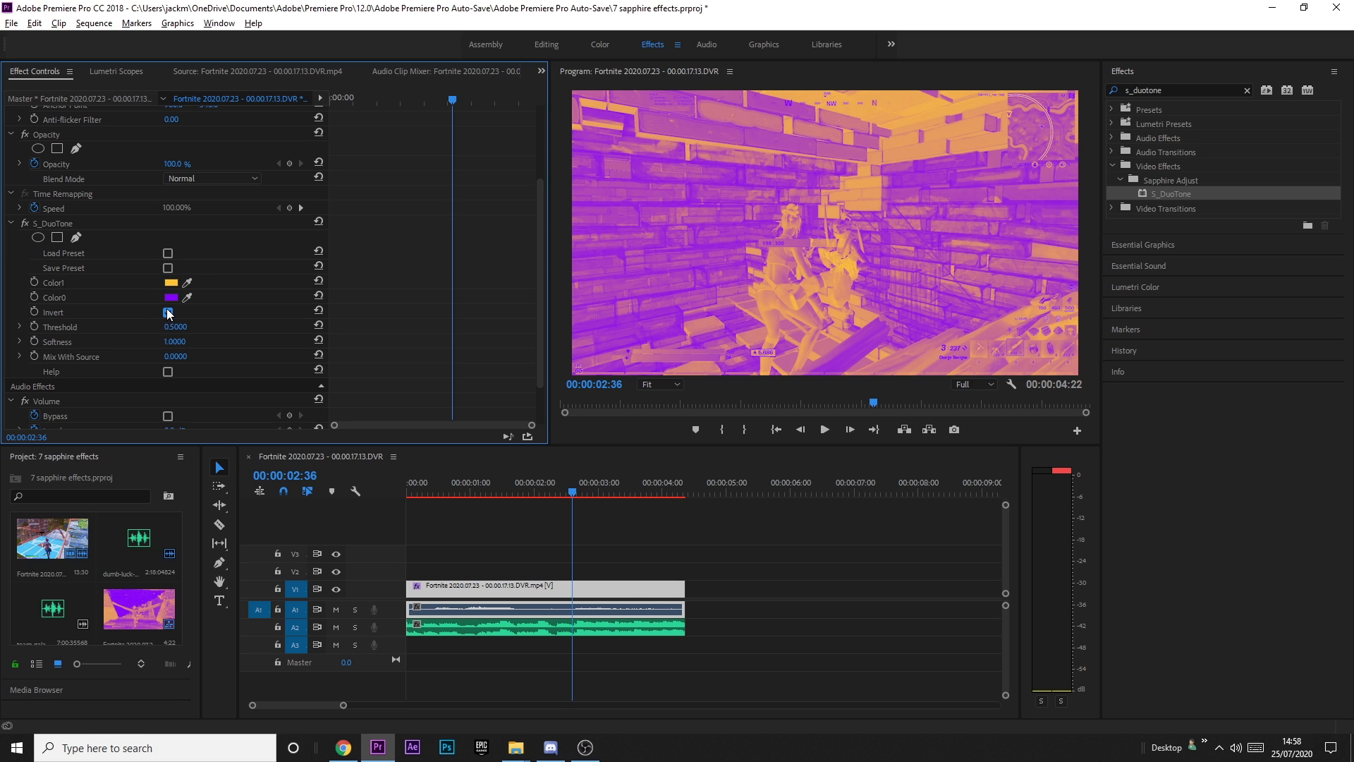
{"action": "left_click", "coordinate": [168, 313]}
{"action": "left_click", "coordinate": [168, 312]}
{"action": "left_click", "coordinate": [168, 313]}
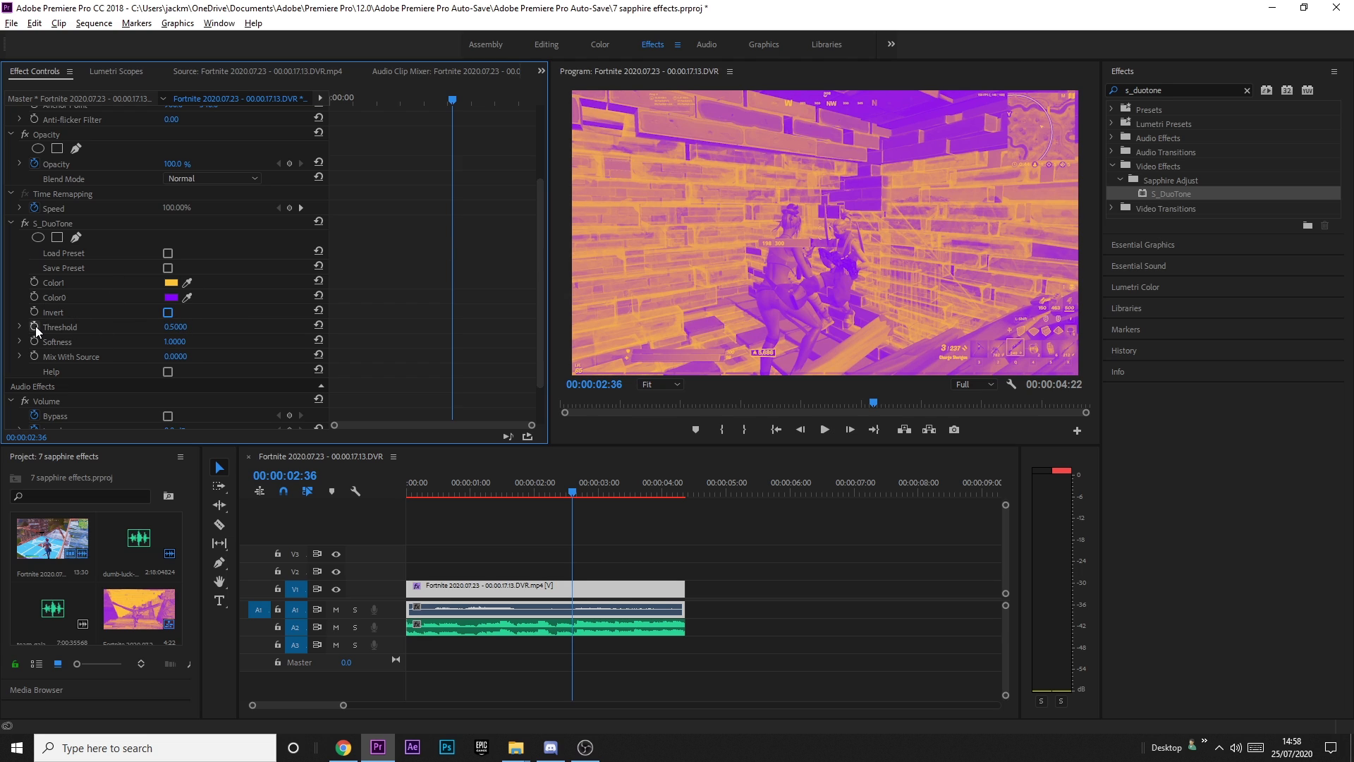
Keyframe the S_DuoTone effect's Mix With Source at 1 on 00:00:02:36 and 0.2 one frame later.
{"action": "left_click", "coordinate": [34, 356]}
{"action": "left_click_drag", "start_coordinate": [172, 357], "coordinate": [210, 354]}
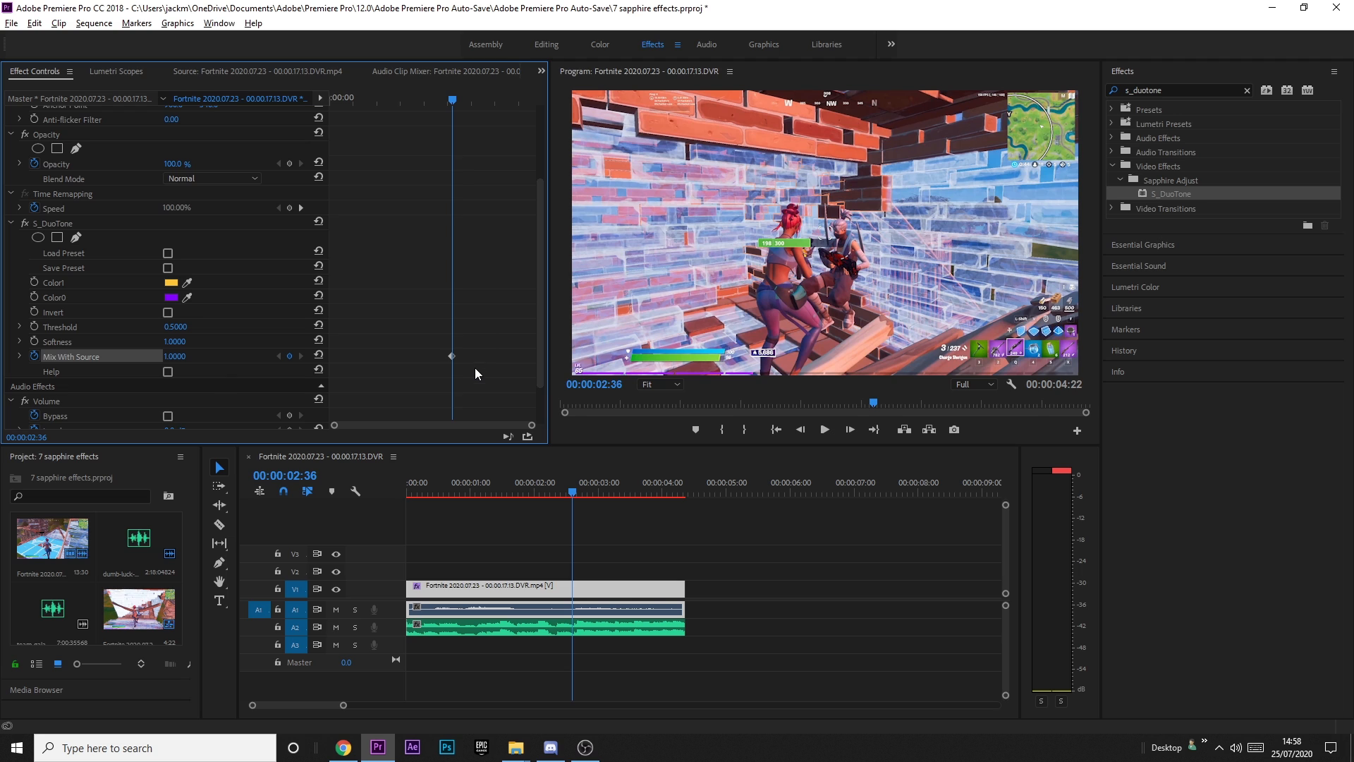
{"action": "key", "text": "Right"}
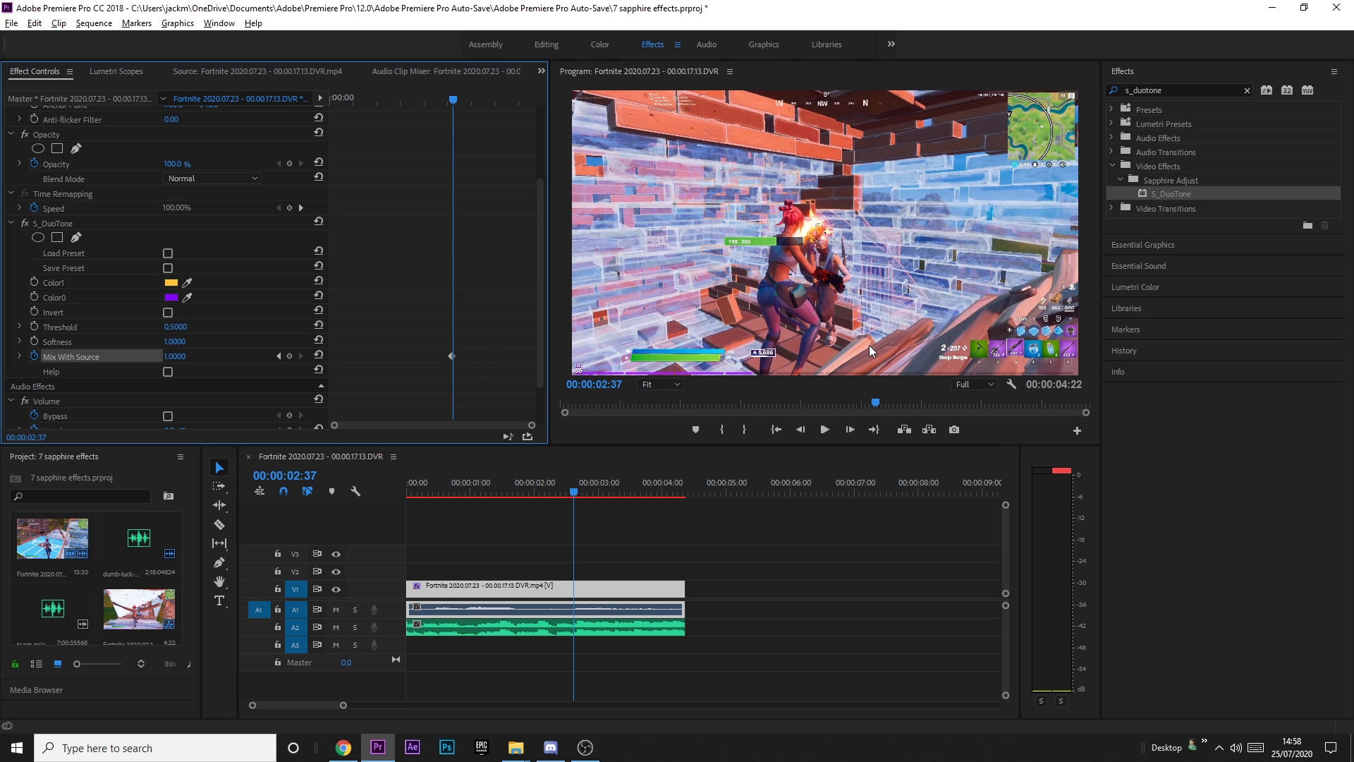
{"action": "left_click_drag", "start_coordinate": [175, 364], "coordinate": [134, 364]}
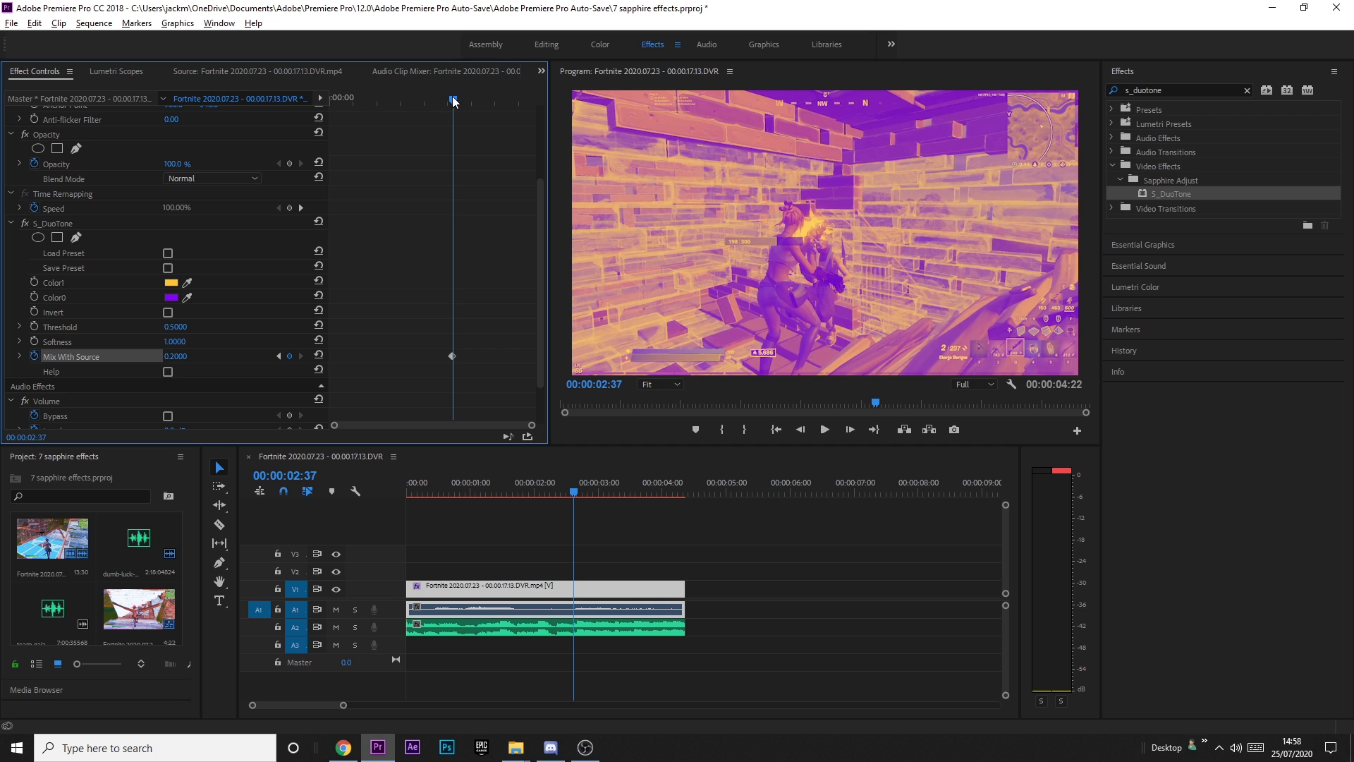
Add a Mix With Source keyframe of 1 at 00:00:03:36 for the S_DuoTone effect.
{"action": "left_click_drag", "start_coordinate": [452, 101], "coordinate": [490, 104]}
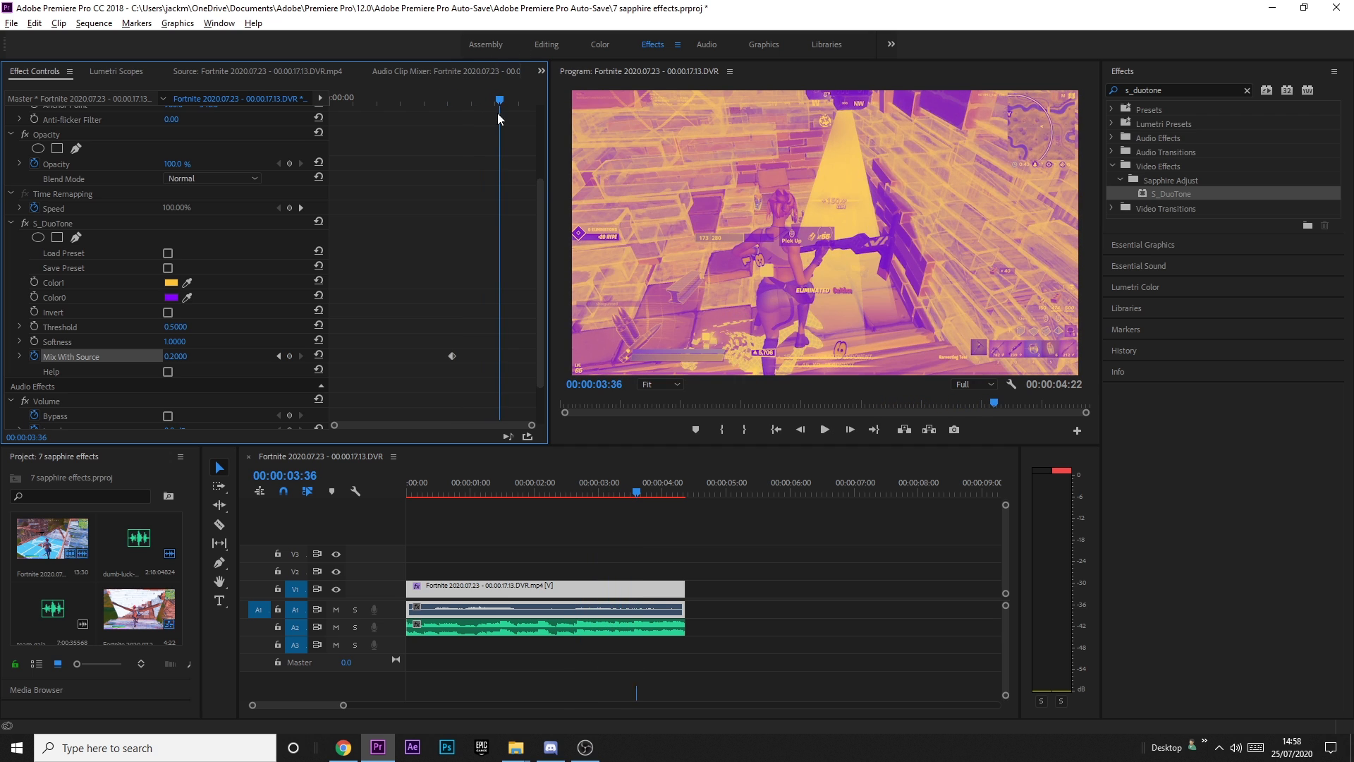
{"action": "left_click", "coordinate": [176, 357]}
{"action": "type", "text": "1"}
{"action": "key", "text": "Return"}
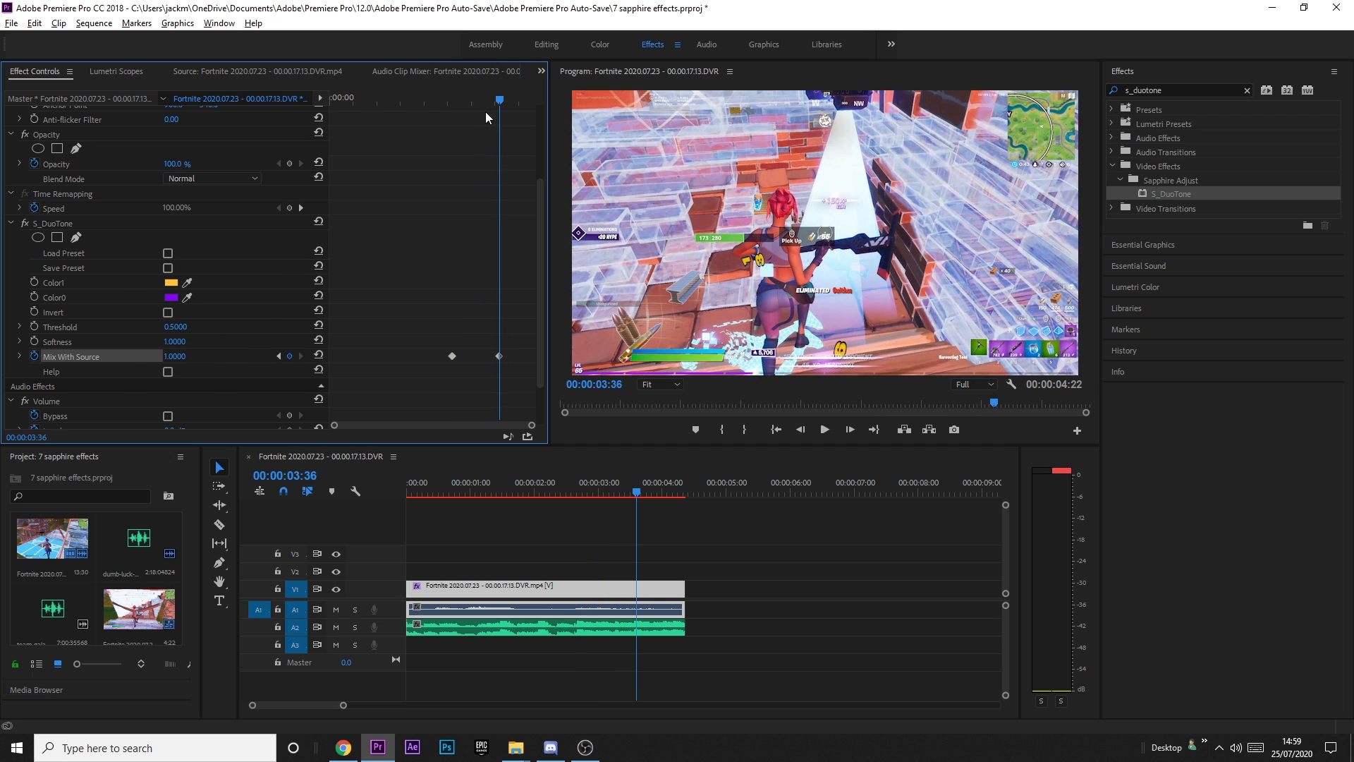
Play back the clip from about 00:00:01:49 to preview the duotone flash on the shot.
{"action": "left_click", "coordinate": [415, 98]}
{"action": "key", "text": "space"}
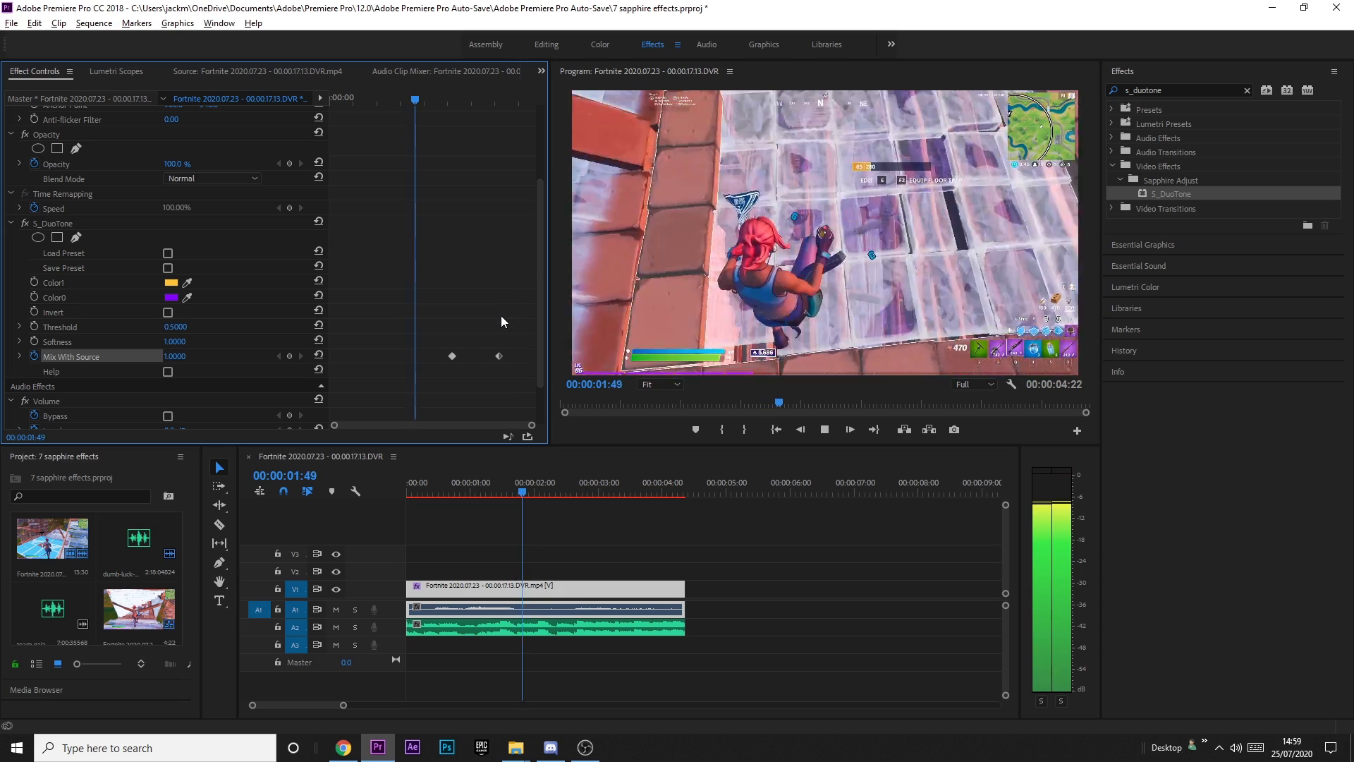
{"action": "key", "text": "space"}
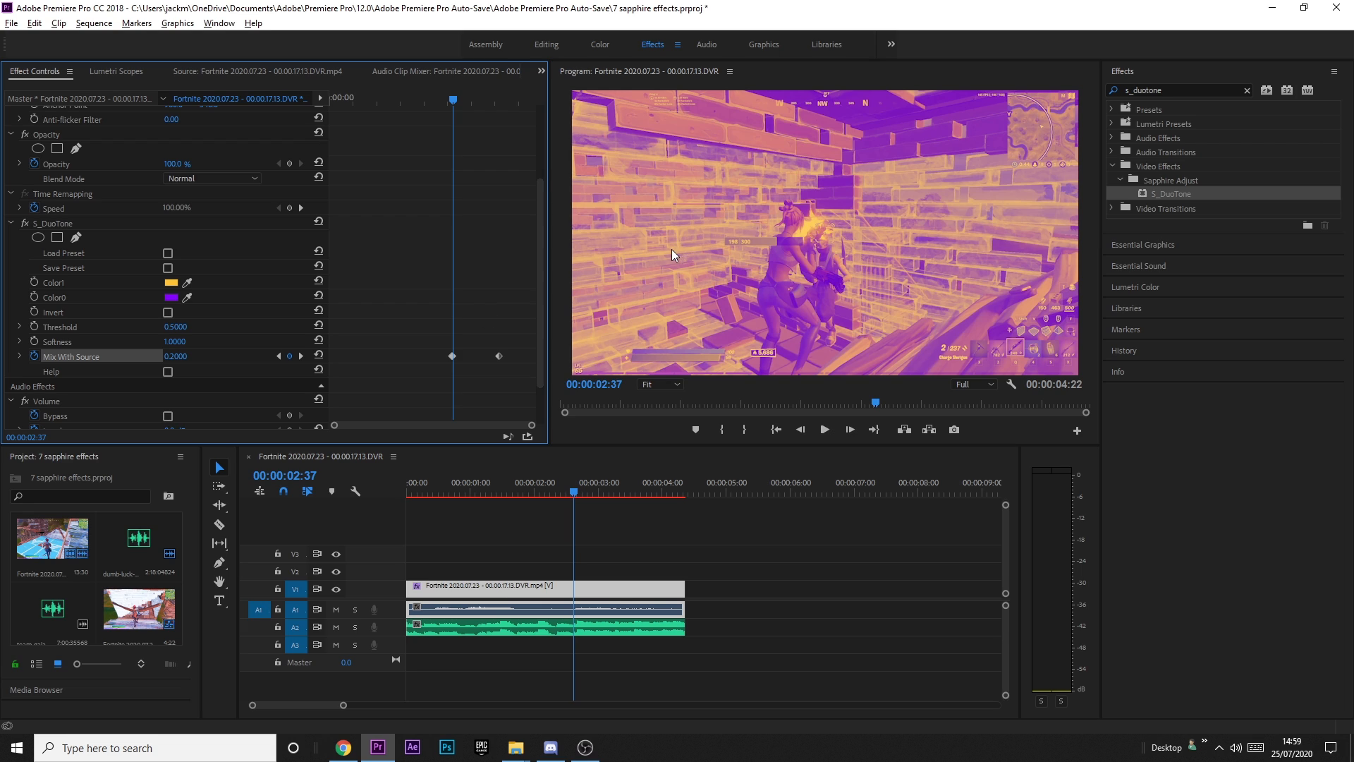
Move the playhead to 00:00:04:06 and delete the S_DuoTone effect from the first gameplay clip.
{"action": "scroll", "coordinate": [125, 229], "scroll_direction": "down", "scroll_amount": 2}
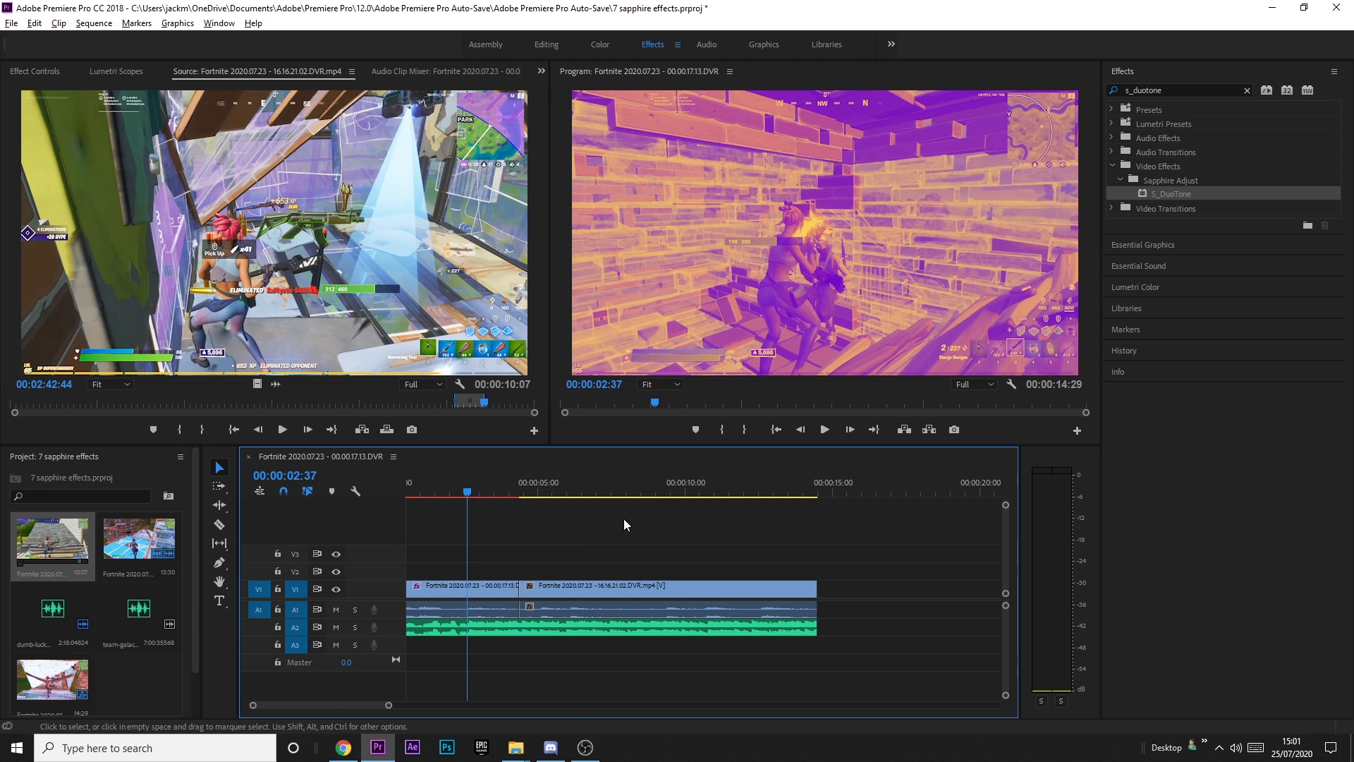
{"action": "left_click_drag", "start_coordinate": [624, 519], "coordinate": [484, 616]}
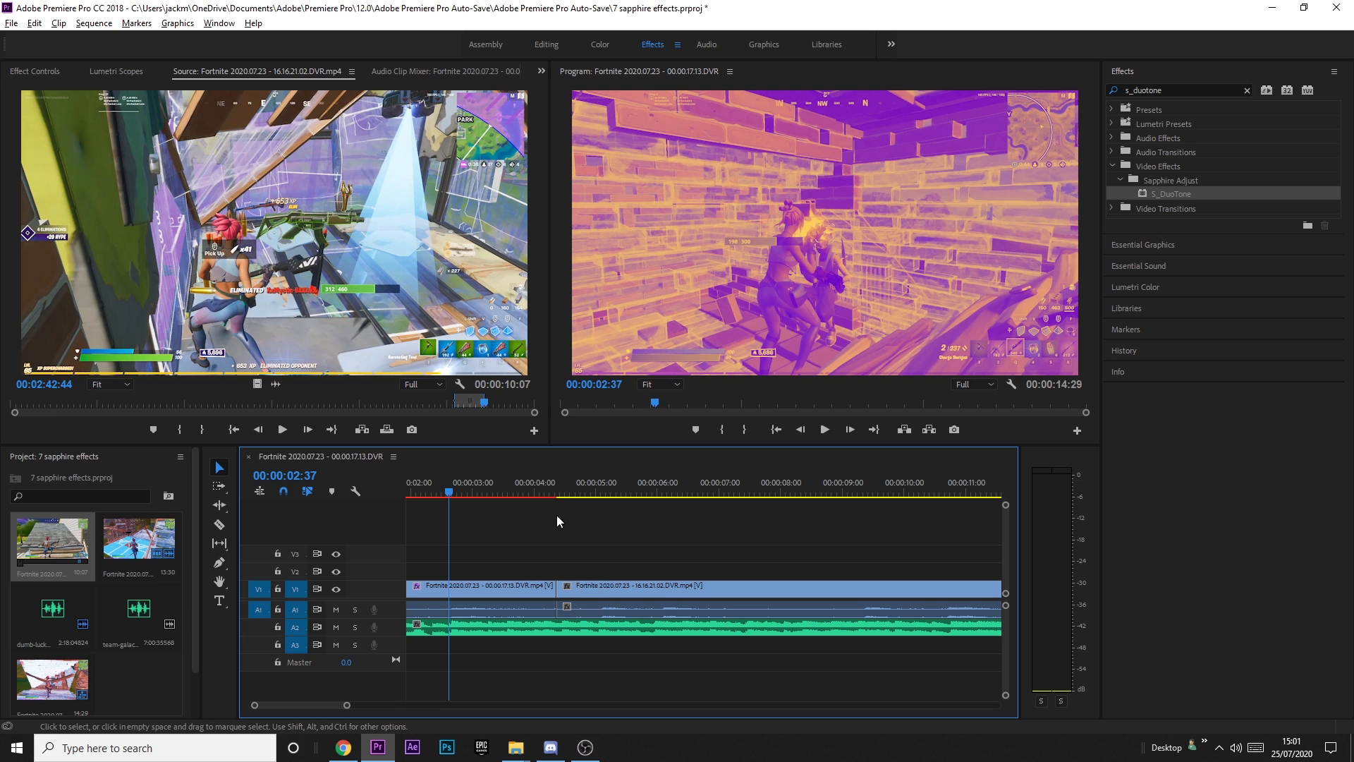
{"action": "left_click_drag", "start_coordinate": [551, 489], "coordinate": [540, 489]}
{"action": "left_click", "coordinate": [478, 590]}
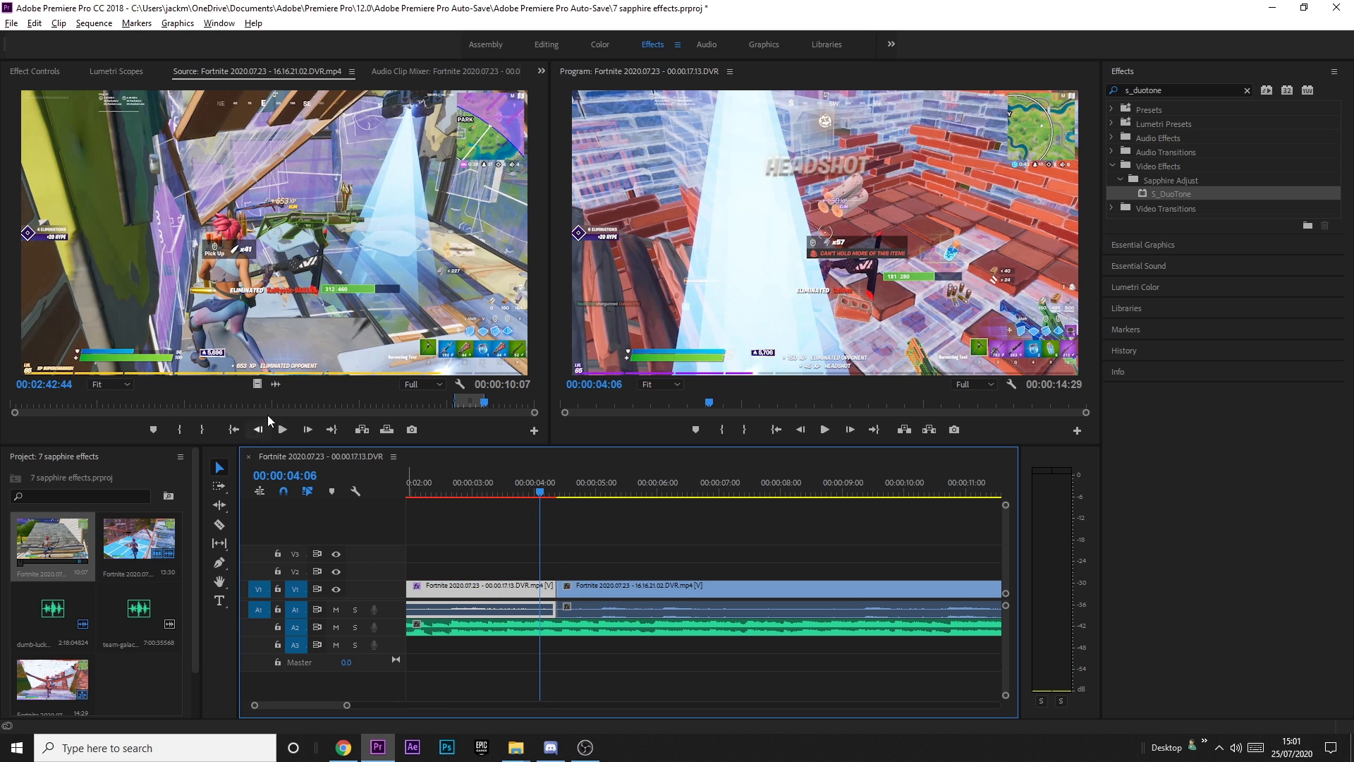
{"action": "left_click", "coordinate": [35, 71]}
{"action": "left_click", "coordinate": [61, 338]}
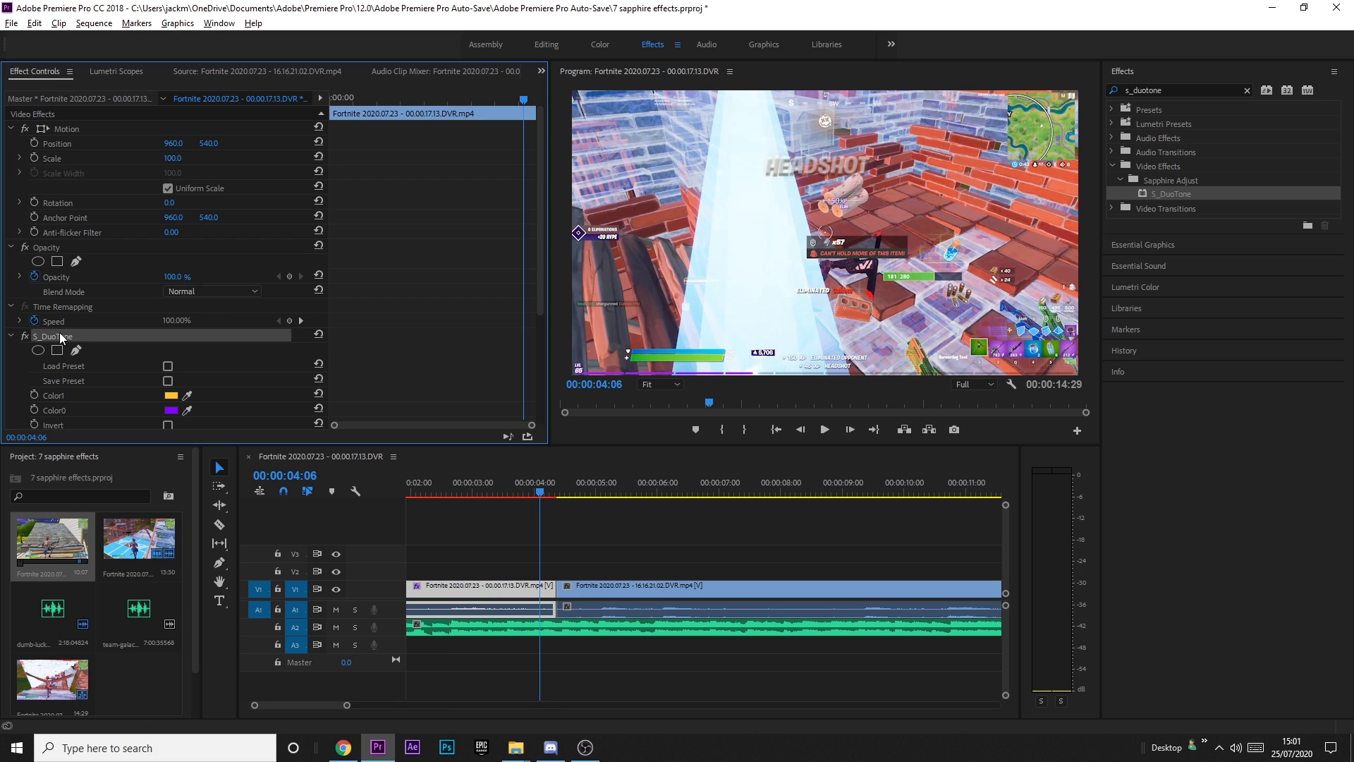
{"action": "key", "text": "Delete"}
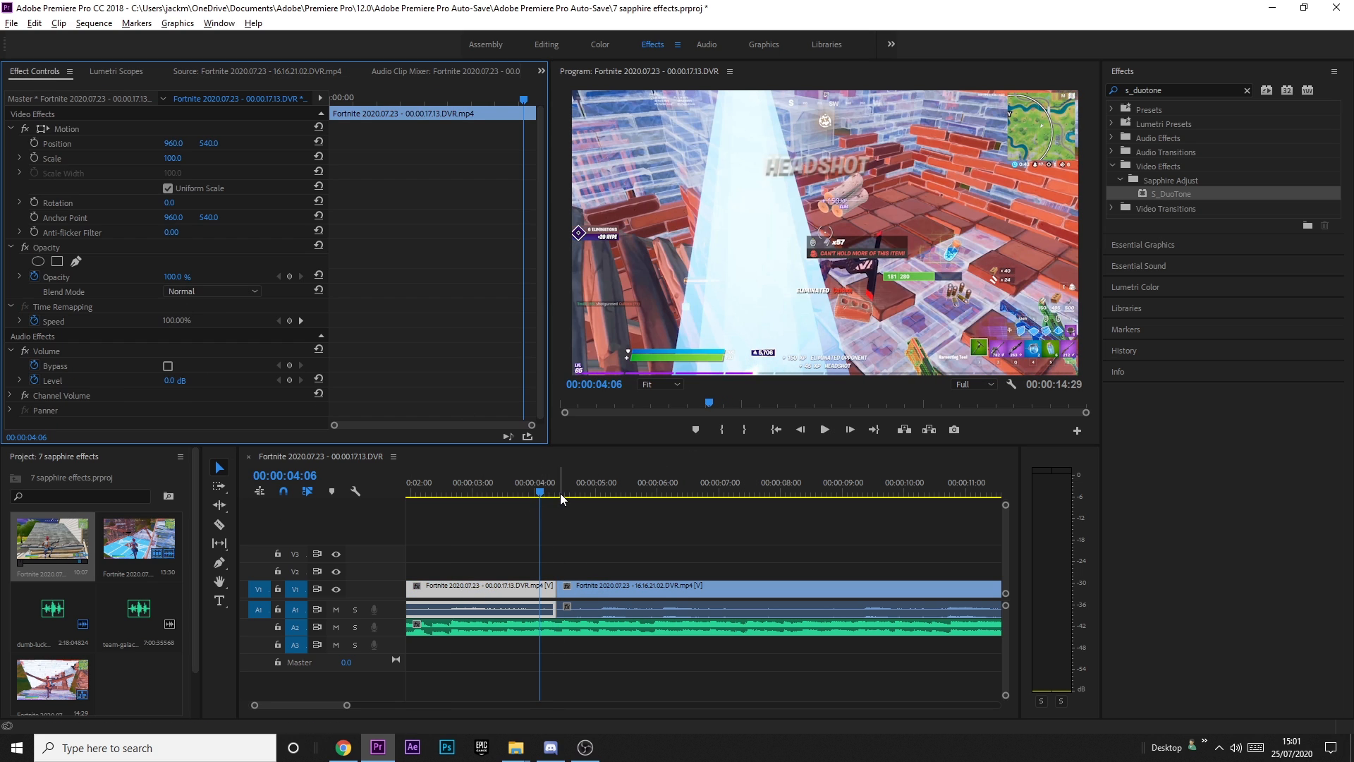
Create a 1920 x 1080, 60 fps adjustment layer and place it on V2 above the cut between the two gameplay clips.
{"action": "left_click", "coordinate": [486, 44]}
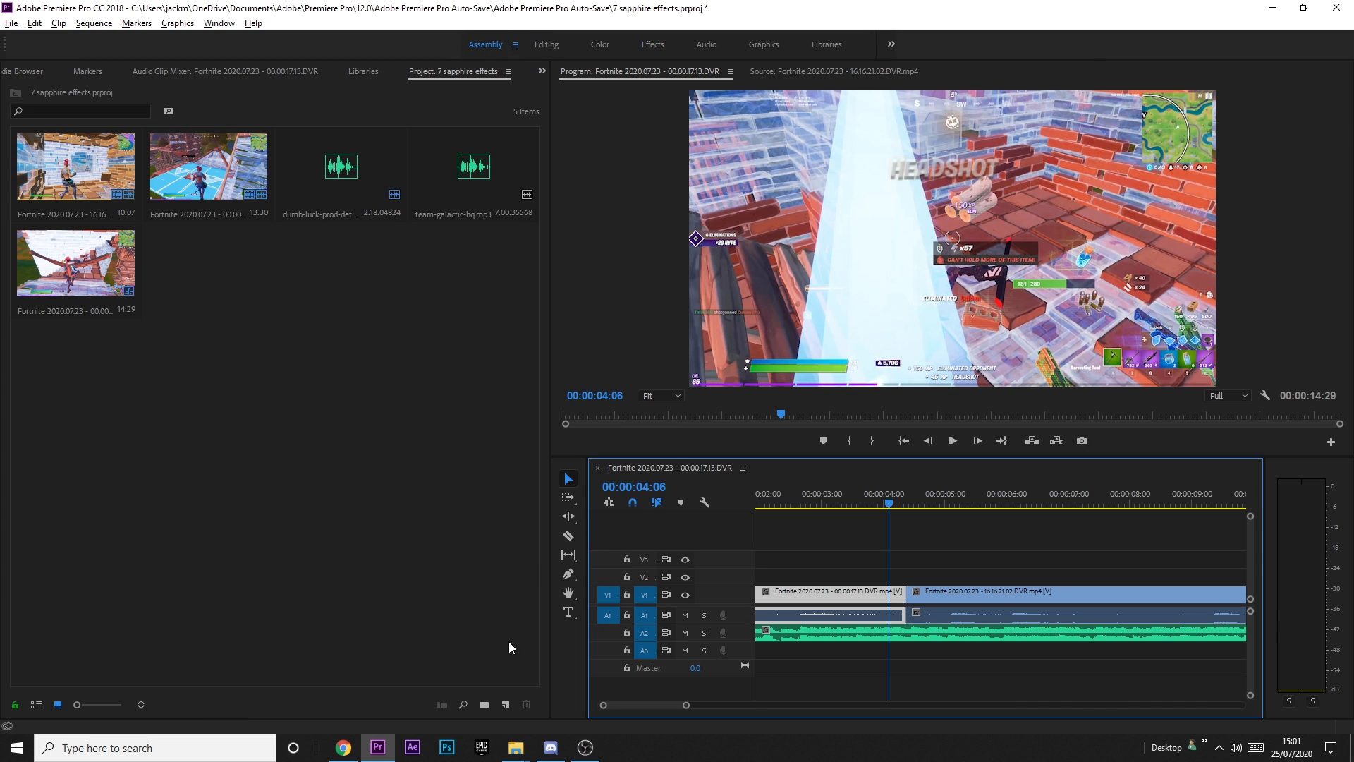
{"action": "left_click", "coordinate": [506, 704]}
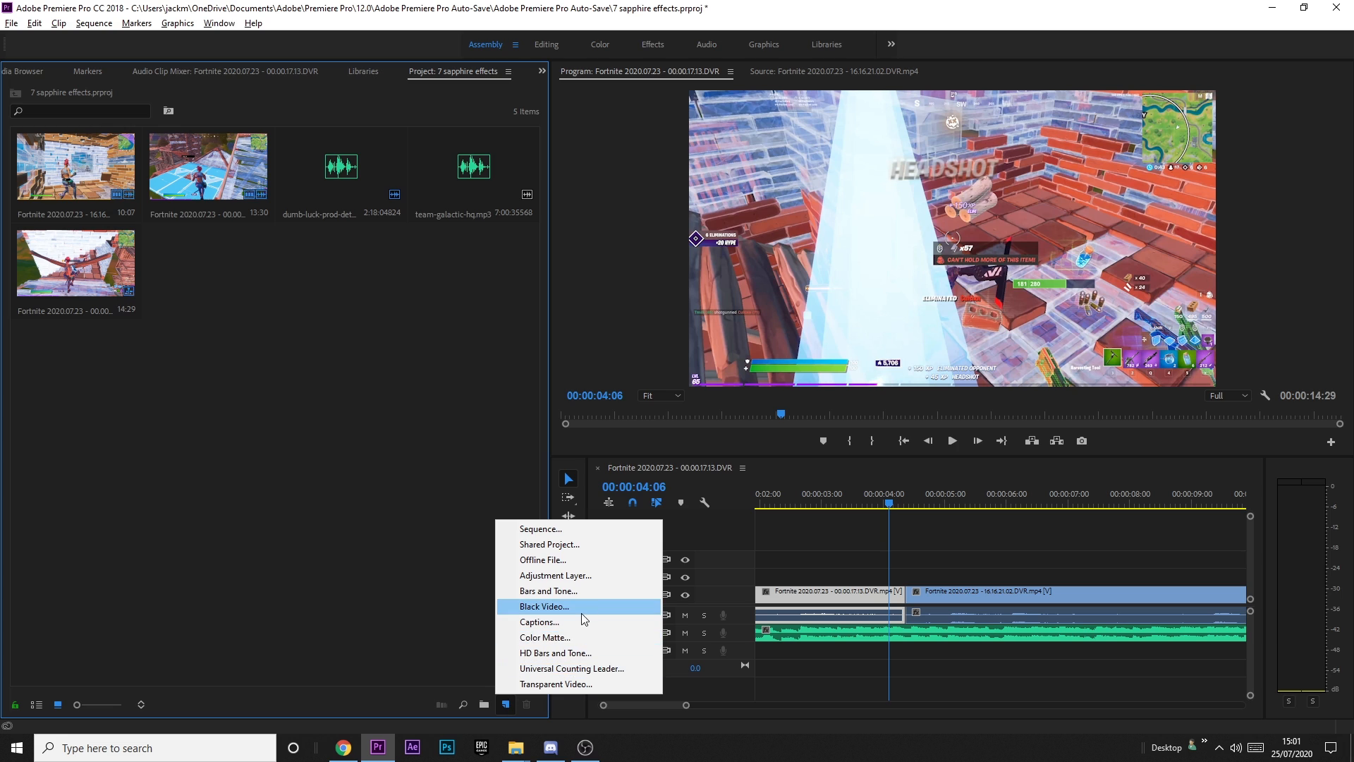
{"action": "left_click", "coordinate": [554, 575]}
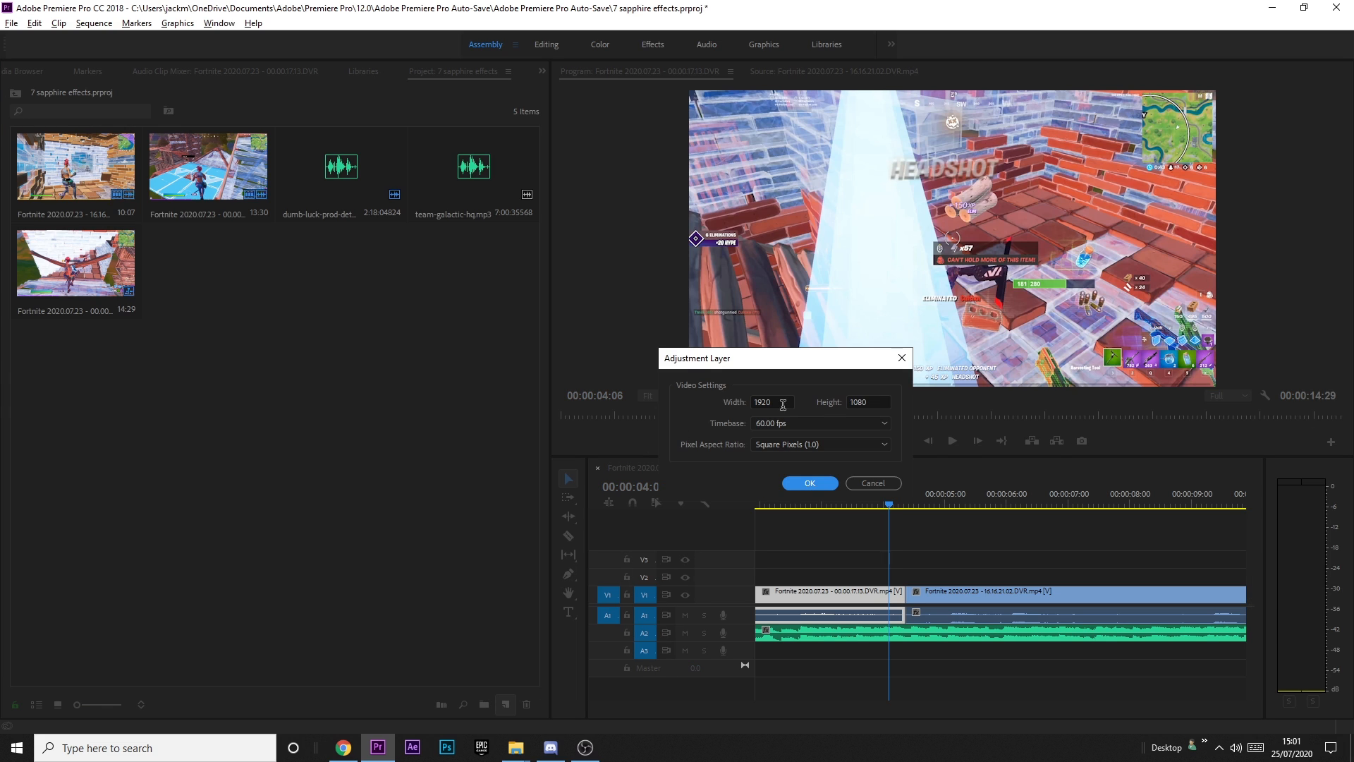
{"action": "left_click", "coordinate": [811, 483]}
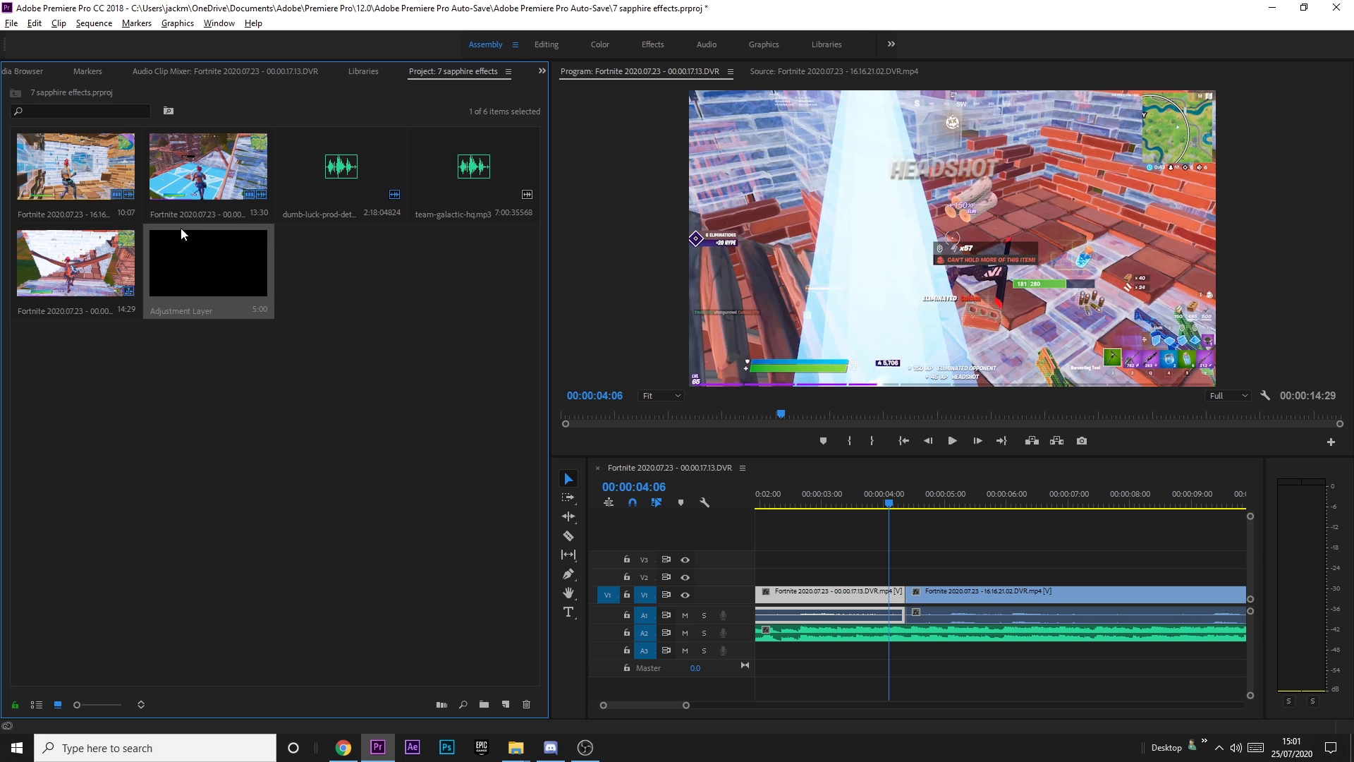
{"action": "left_click_drag", "start_coordinate": [883, 480], "coordinate": [845, 575]}
Trim the adjustment layer's start to 00:00:04:07, 15 frames before the cut between the gameplay clips.
{"action": "left_click", "coordinate": [907, 502]}
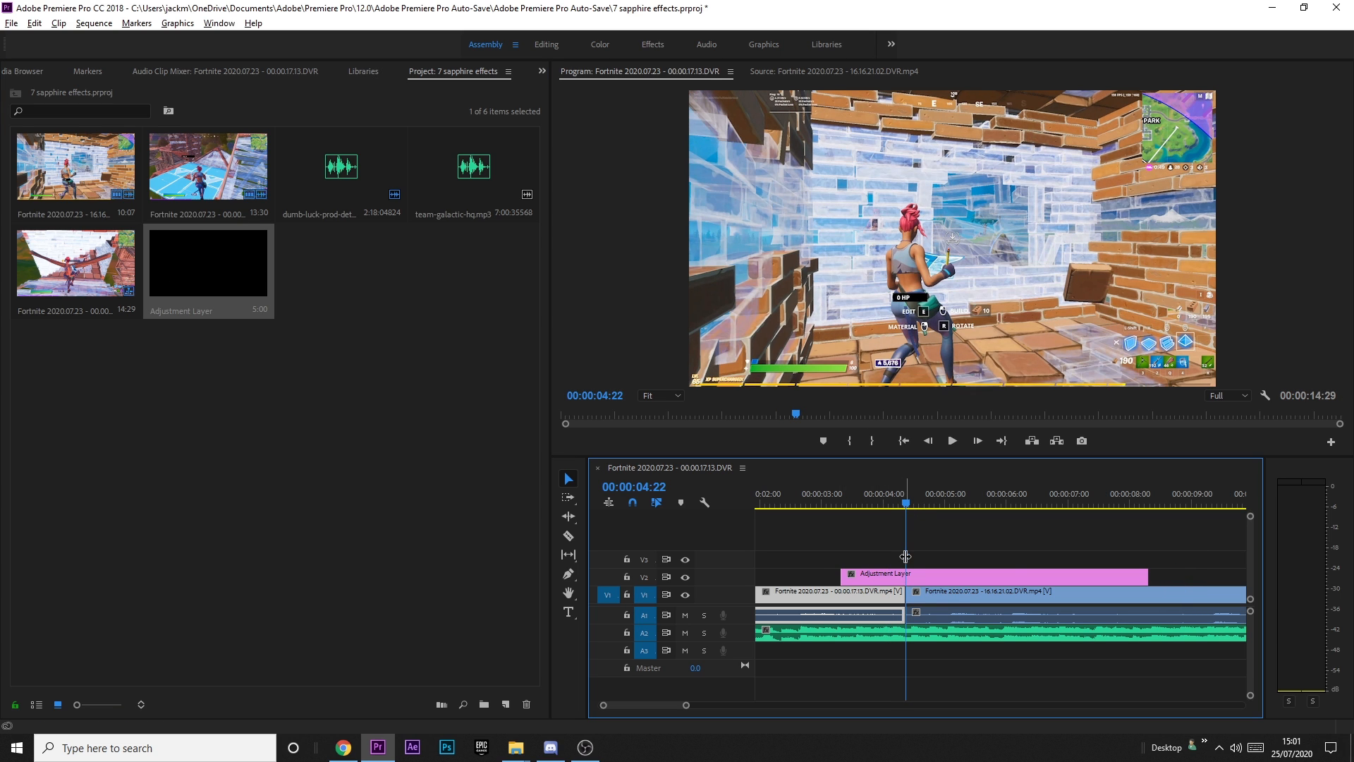
{"action": "scroll", "coordinate": [915, 580], "scroll_direction": "up", "scroll_amount": 2}
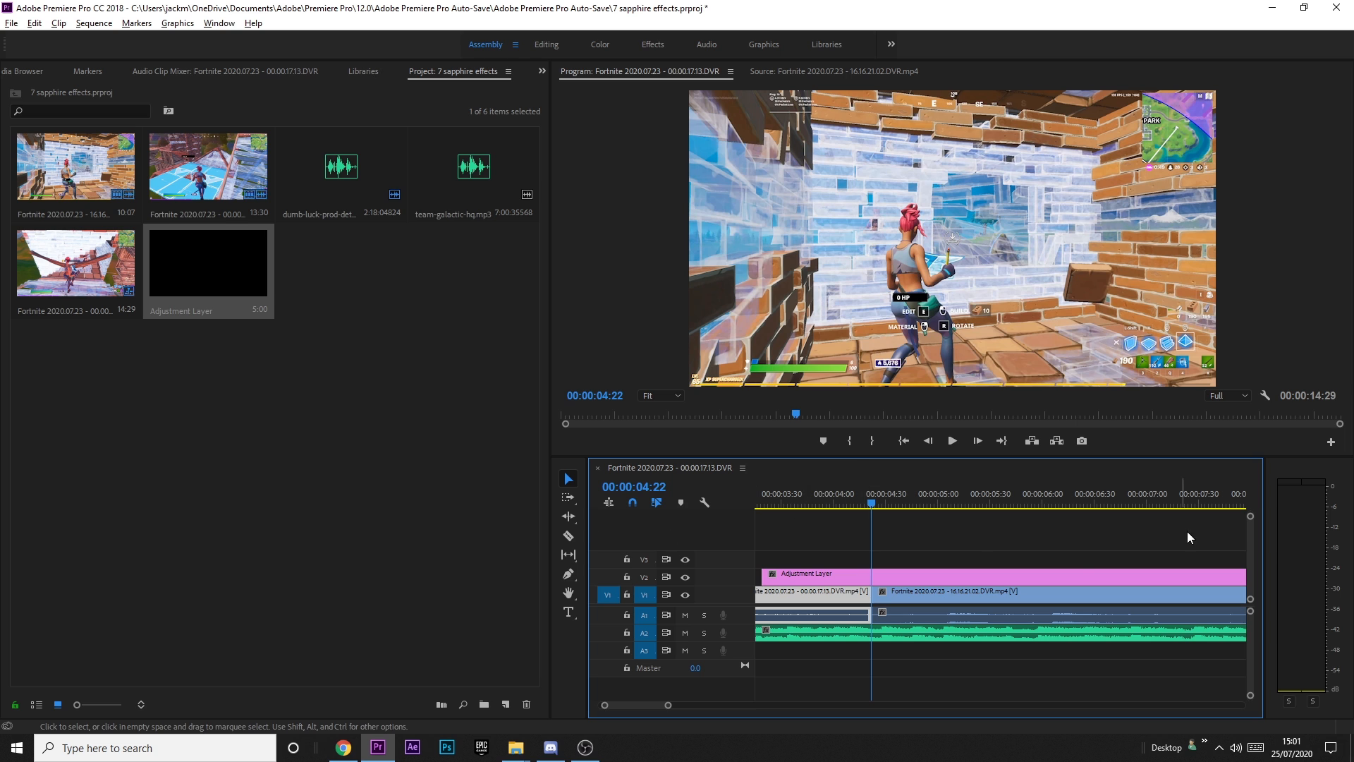
{"action": "key", "text": "Left"}
{"action": "key", "text": "Left"}
{"action": "key", "text": "Left"}
{"action": "key", "text": "Left"}
{"action": "key", "text": "Left"}
{"action": "key", "text": "Left"}
{"action": "key", "text": "Left"}
{"action": "key", "text": "Left"}
{"action": "key", "text": "Left"}
{"action": "key", "text": "Left"}
{"action": "key", "text": "Left"}
{"action": "key", "text": "Left"}
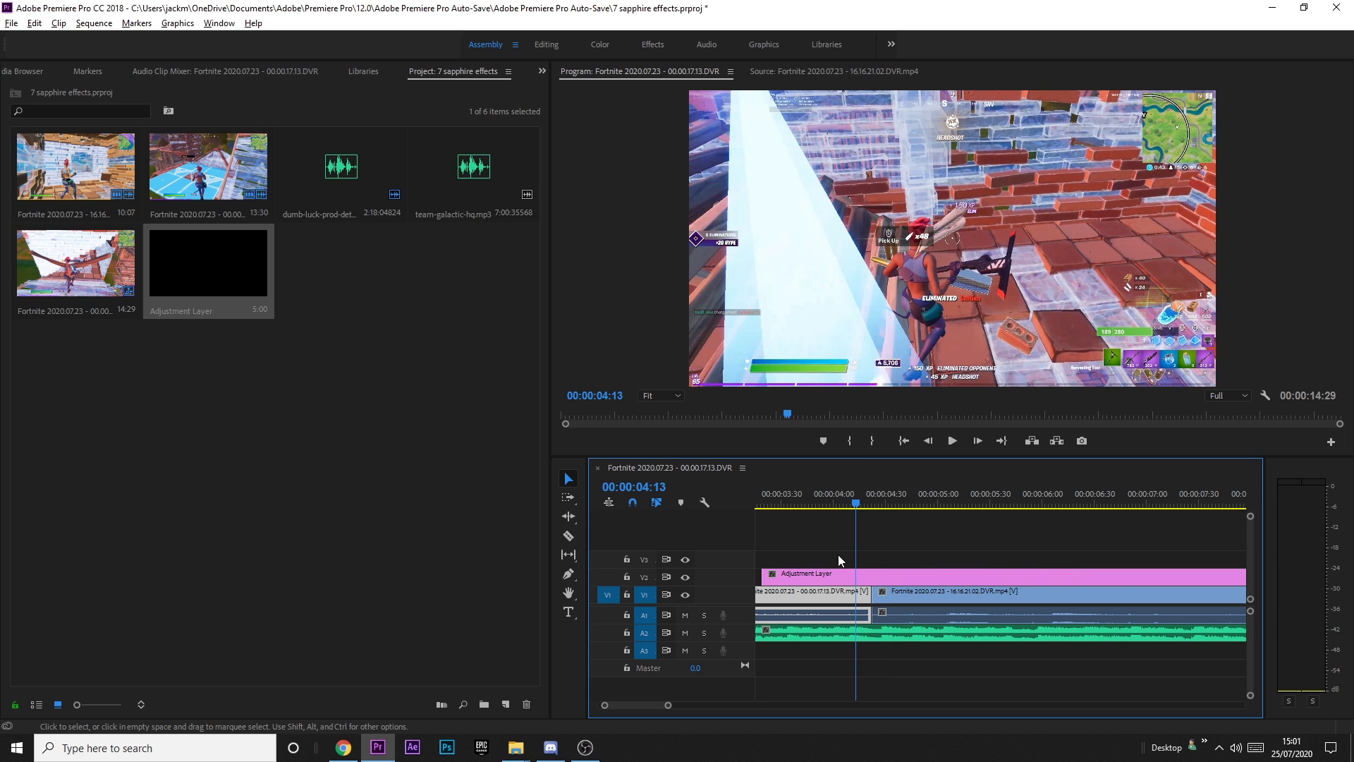
{"action": "key", "text": "Left"}
{"action": "key", "text": "Left"}
{"action": "key", "text": "Left"}
{"action": "left_click_drag", "start_coordinate": [763, 577], "coordinate": [845, 577]}
Trim the adjustment layer's end to 00:00:04:37, 15 frames after the cut between the gameplay clips.
{"action": "key", "text": "Right"}
{"action": "key", "text": "Right"}
{"action": "key", "text": "Right"}
{"action": "key", "text": "Right"}
{"action": "key", "text": "Right"}
{"action": "key", "text": "Right"}
{"action": "key", "text": "Right"}
{"action": "key", "text": "Right"}
{"action": "key", "text": "Right"}
{"action": "key", "text": "Right"}
{"action": "key", "text": "Right"}
{"action": "key", "text": "Right"}
{"action": "key", "text": "Right"}
{"action": "key", "text": "Right"}
{"action": "key", "text": "Right"}
{"action": "key", "text": "Right"}
{"action": "key", "text": "Right"}
{"action": "key", "text": "Right"}
{"action": "key", "text": "Right"}
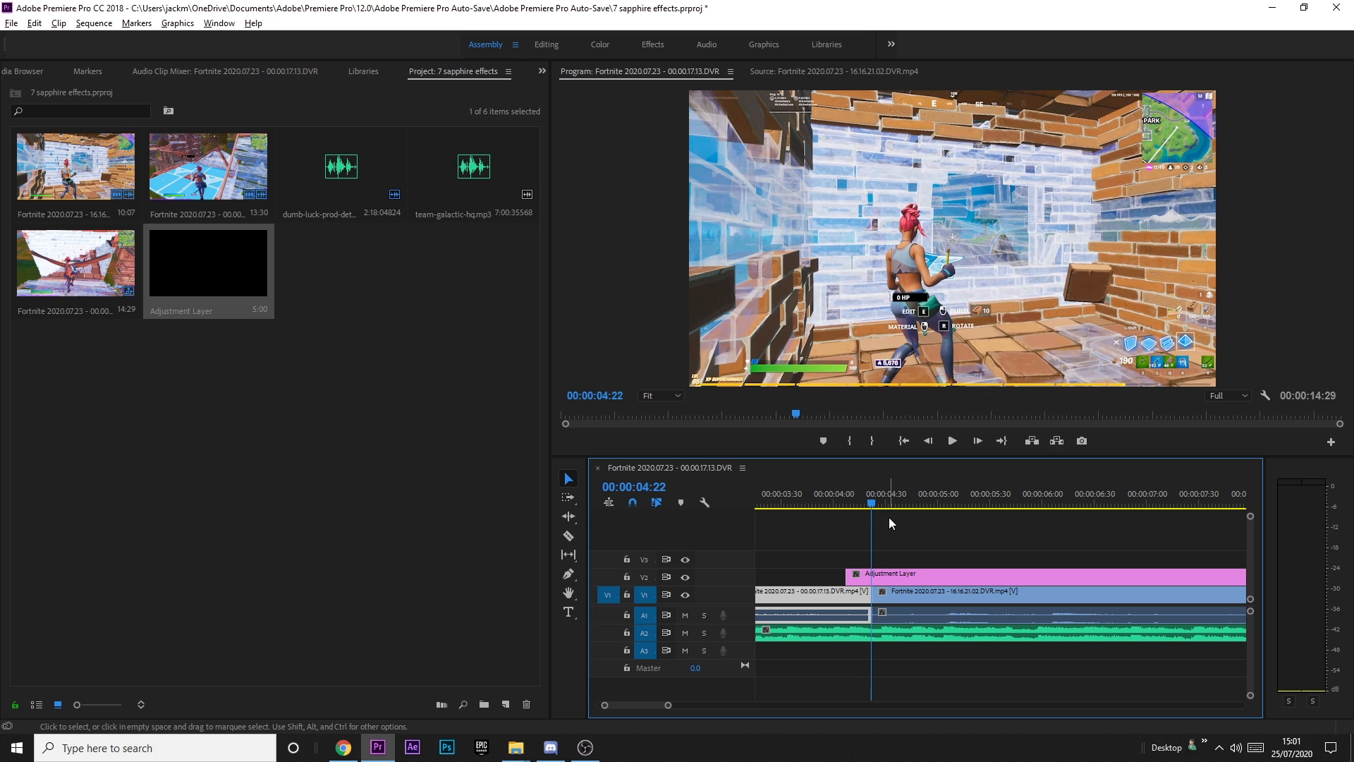
{"action": "key", "text": "Right"}
{"action": "key", "text": "Right"}
{"action": "key", "text": "Right"}
{"action": "key", "text": "Right"}
{"action": "key", "text": "Right"}
{"action": "key", "text": "Right"}
{"action": "key", "text": "Right"}
{"action": "key", "text": "Right"}
{"action": "key", "text": "Right"}
{"action": "key", "text": "Right"}
{"action": "key", "text": "Right"}
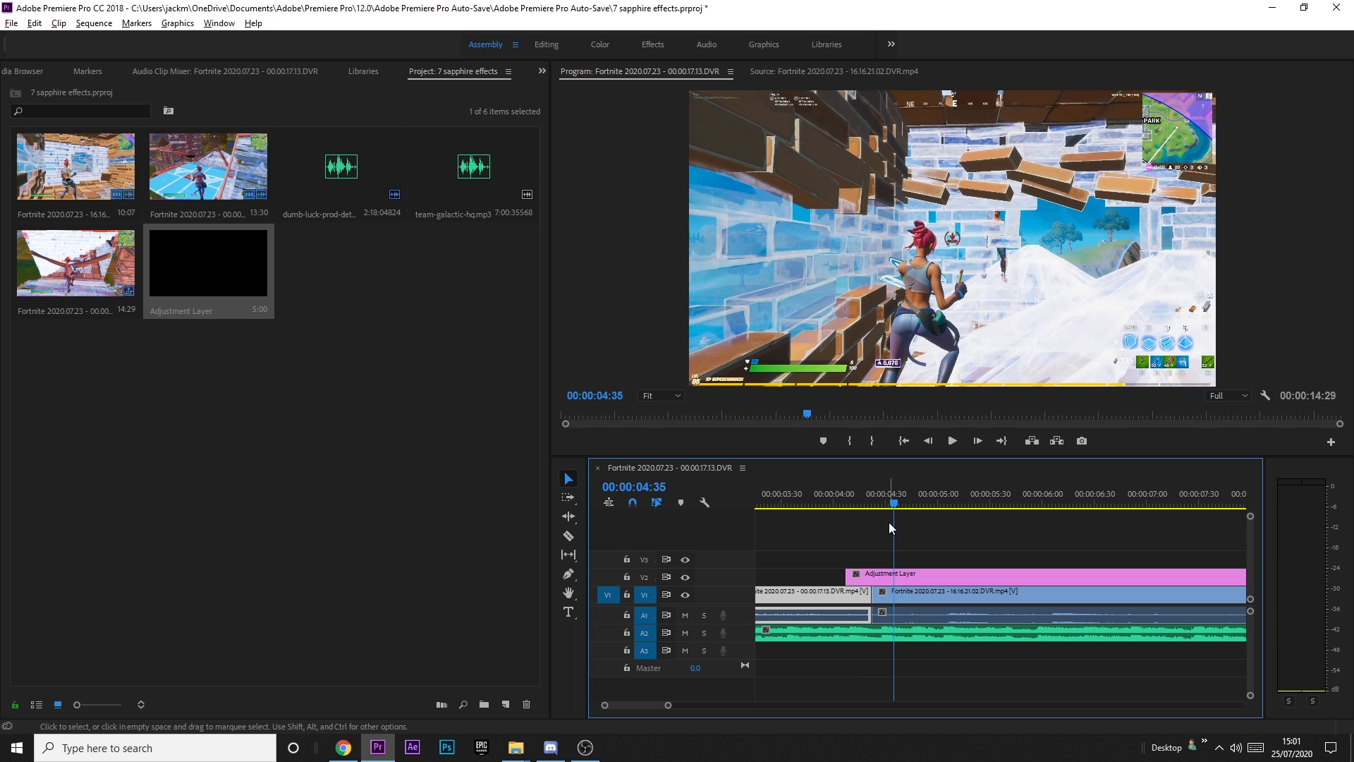
{"action": "key", "text": "minus"}
{"action": "left_click_drag", "start_coordinate": [1081, 577], "coordinate": [937, 577]}
{"action": "scroll", "coordinate": [921, 597], "scroll_direction": "up", "scroll_amount": 4}
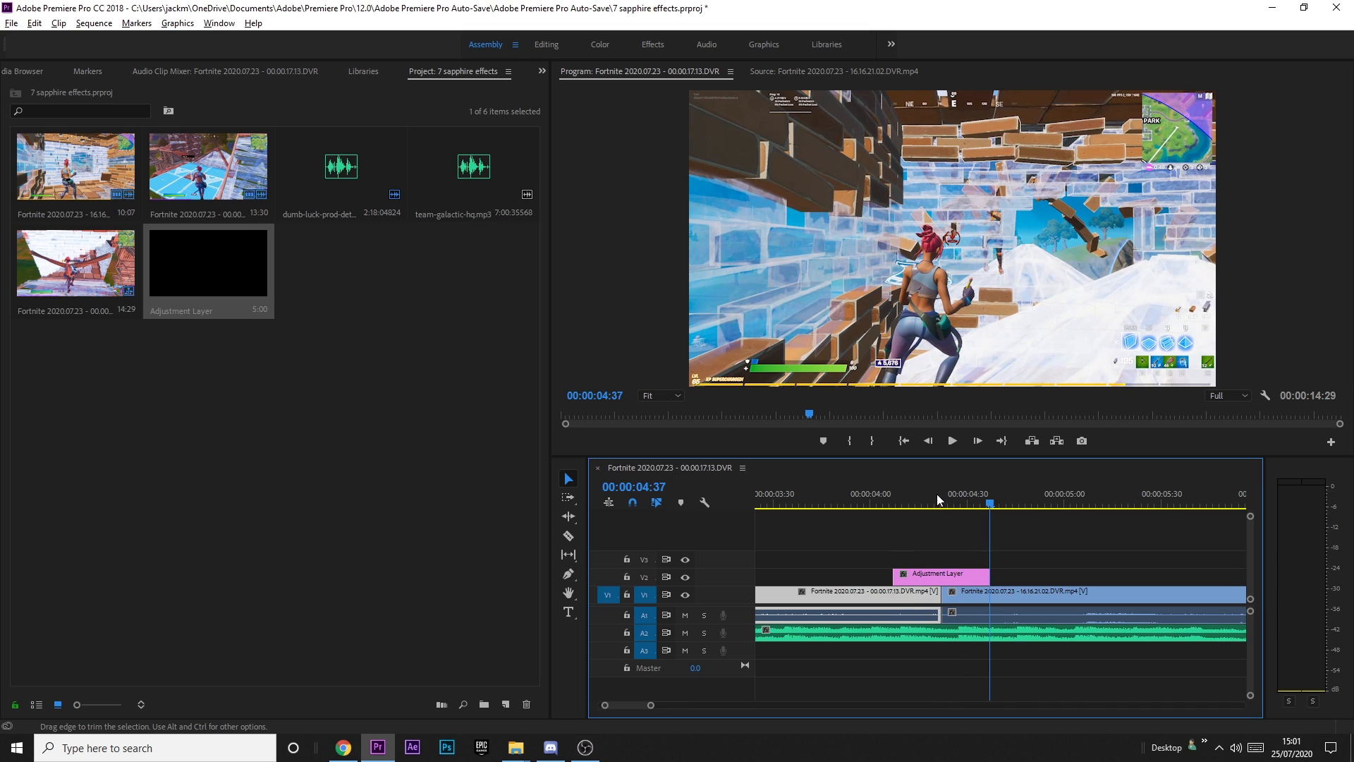
Park the playhead on the cut at 00:00:04:22 and apply the S_DuoTone effect to the adjustment layer.
{"action": "left_click_drag", "start_coordinate": [937, 497], "coordinate": [941, 503]}
{"action": "left_click", "coordinate": [663, 46]}
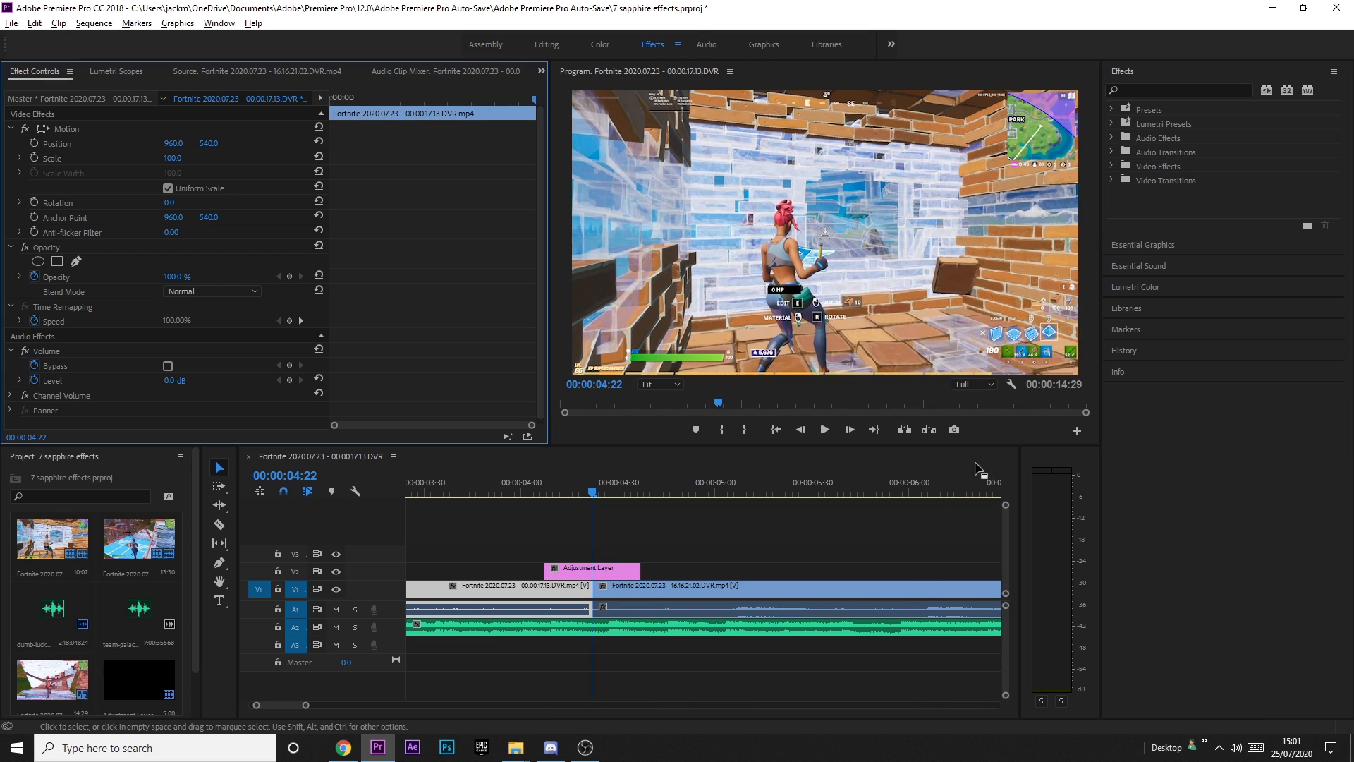
{"action": "left_click", "coordinate": [1150, 85]}
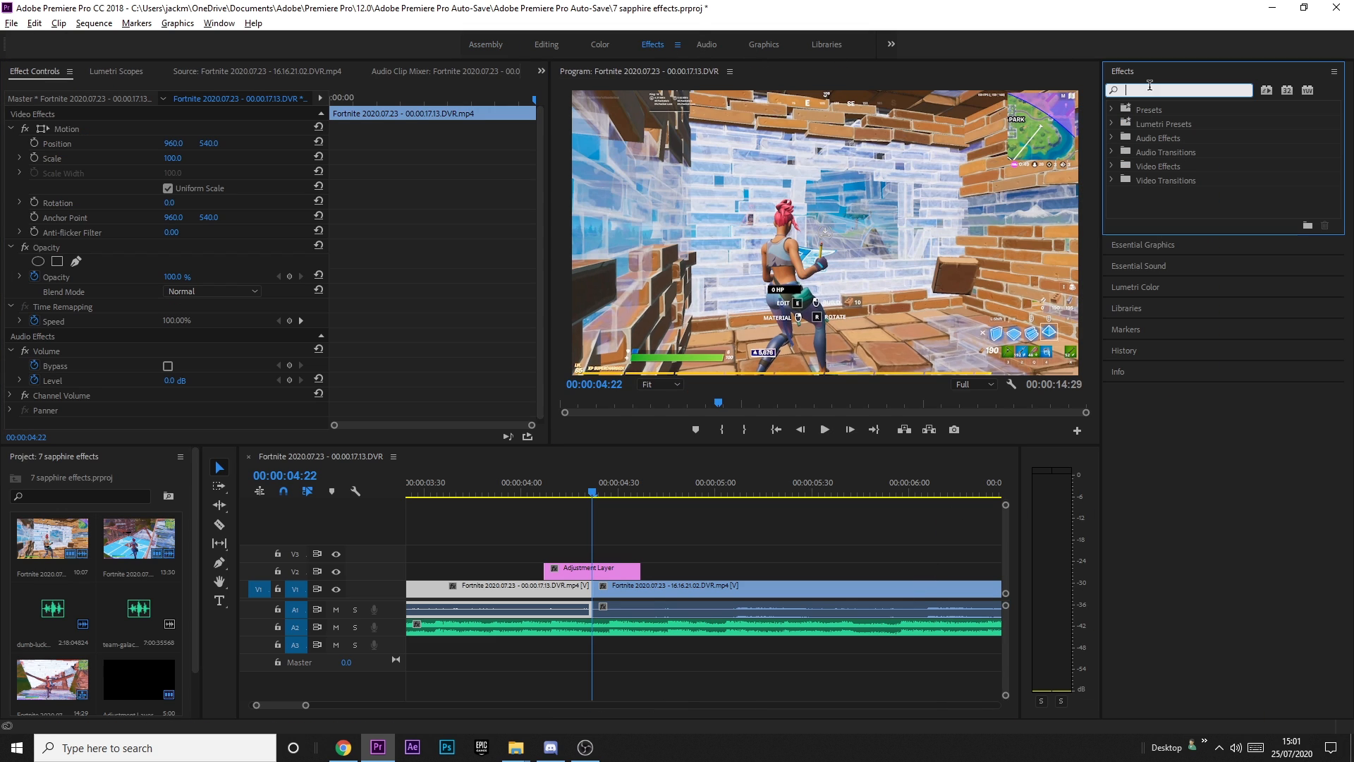
{"action": "type", "text": "duotone"}
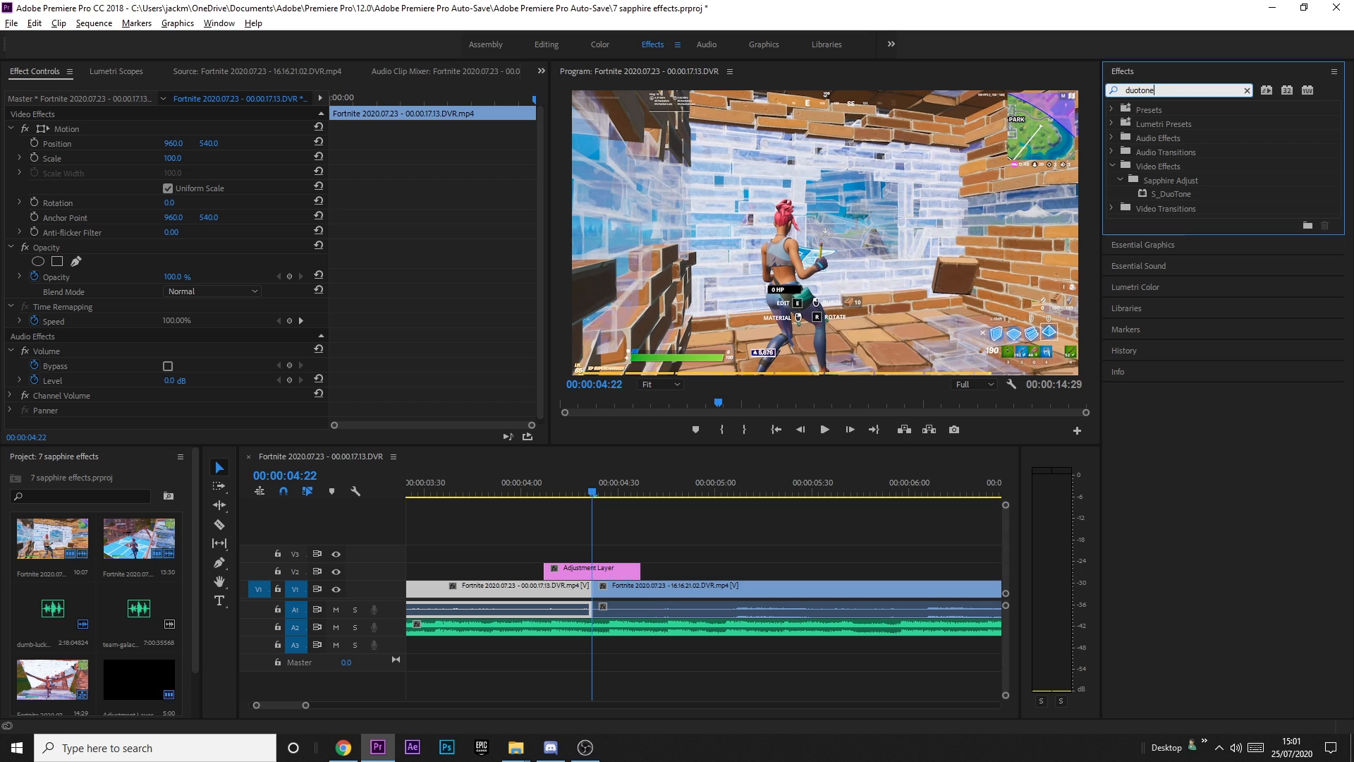
{"action": "left_click_drag", "start_coordinate": [1171, 193], "coordinate": [589, 568]}
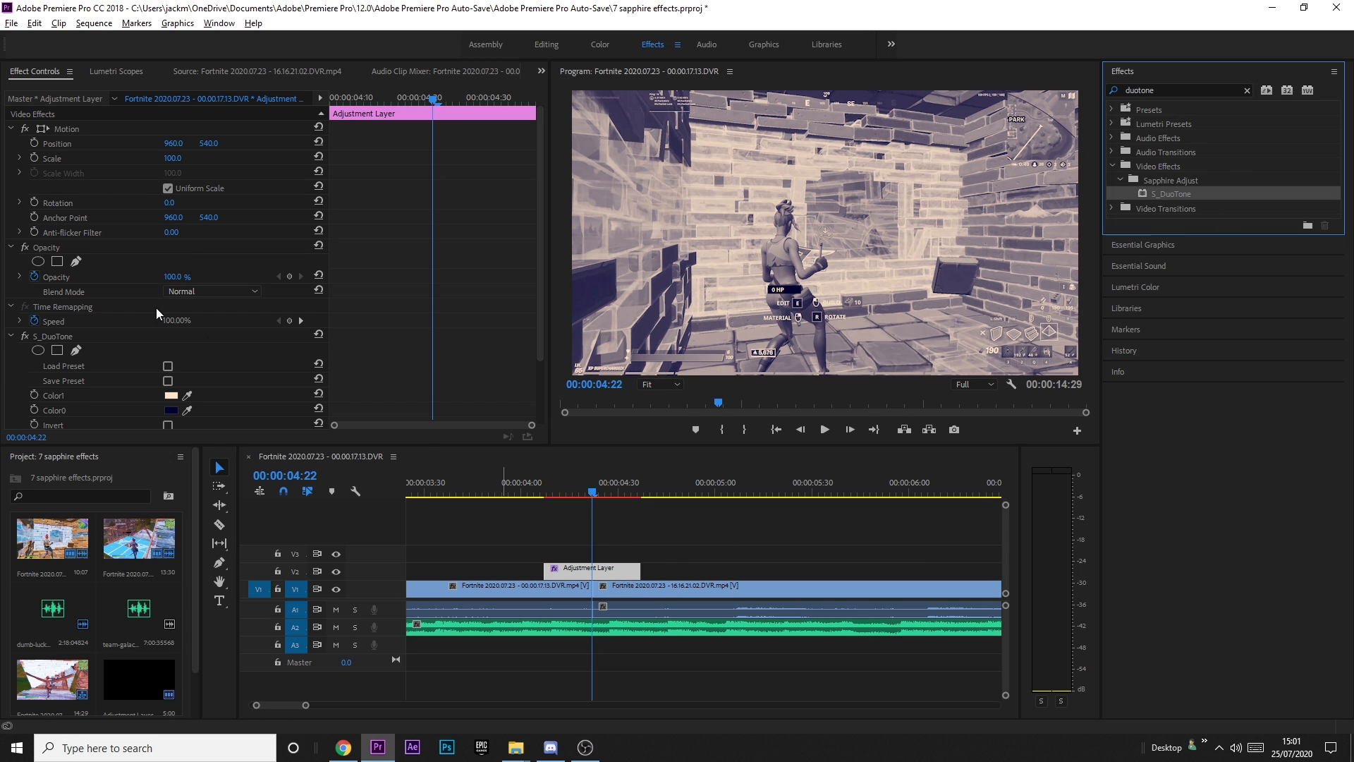
Set the S_DuoTone effect's Color1 to a bright yellow.
{"action": "scroll", "coordinate": [150, 356], "scroll_direction": "down", "scroll_amount": 2}
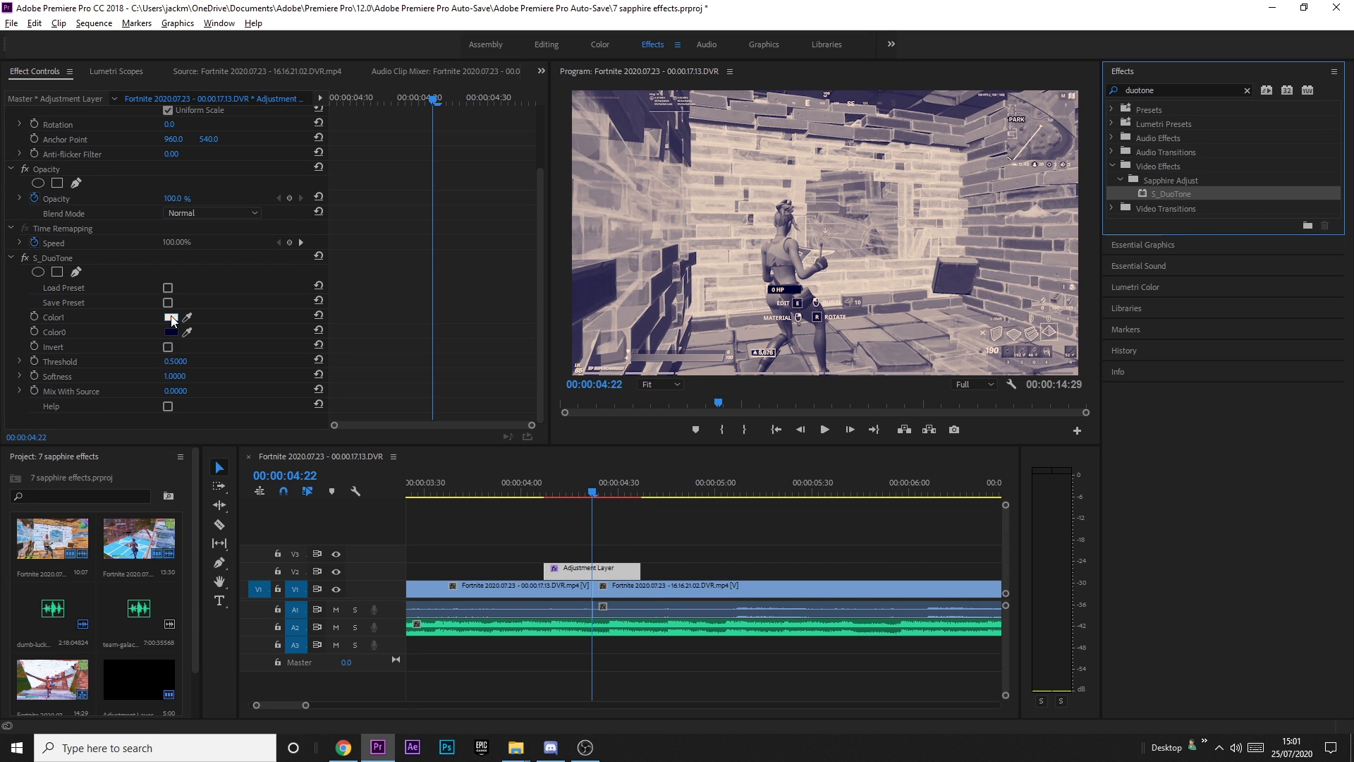
{"action": "left_click", "coordinate": [170, 317]}
{"action": "left_click_drag", "start_coordinate": [640, 501], "coordinate": [639, 511]}
{"action": "left_click", "coordinate": [833, 298]}
Set the S_DuoTone effect's Color0 to the purple 7800FF.
{"action": "left_click", "coordinate": [171, 331]}
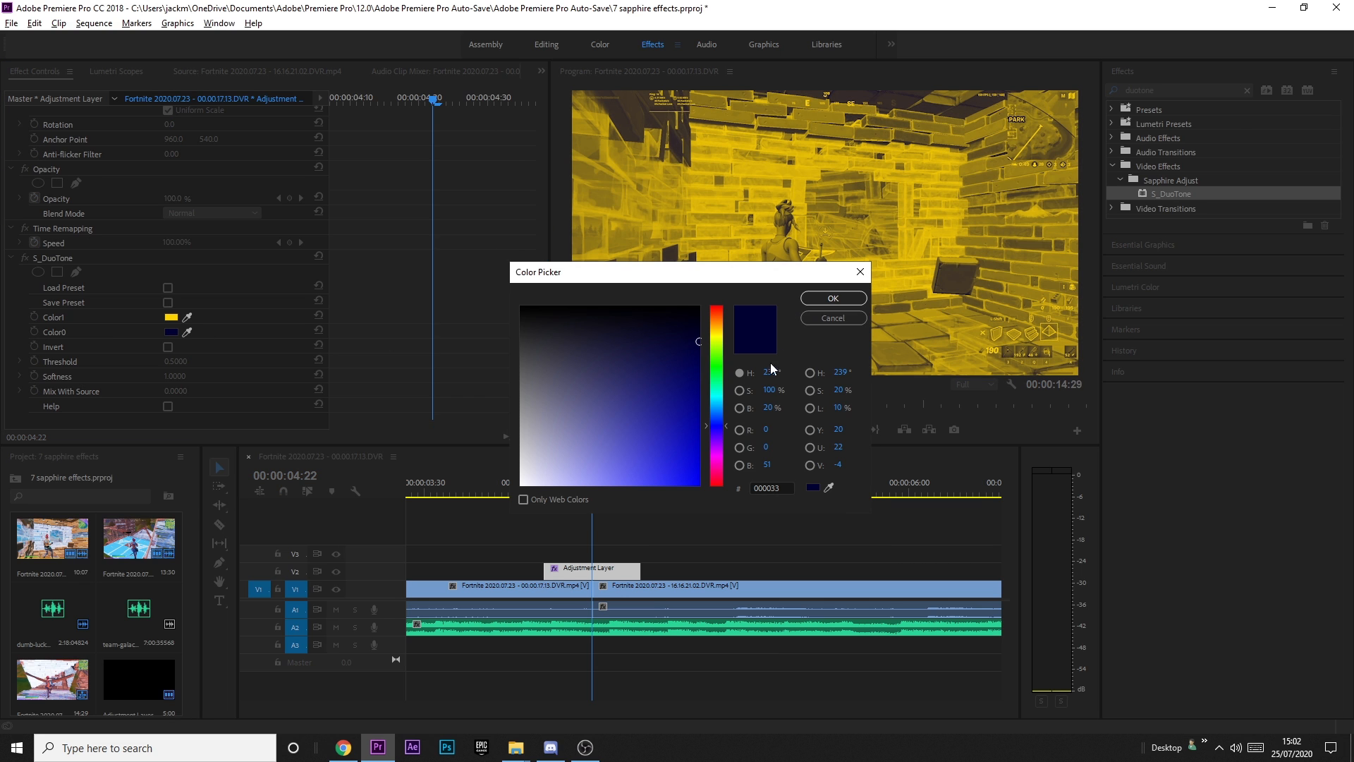
{"action": "left_click", "coordinate": [717, 452]}
{"action": "left_click_drag", "start_coordinate": [697, 471], "coordinate": [810, 576]}
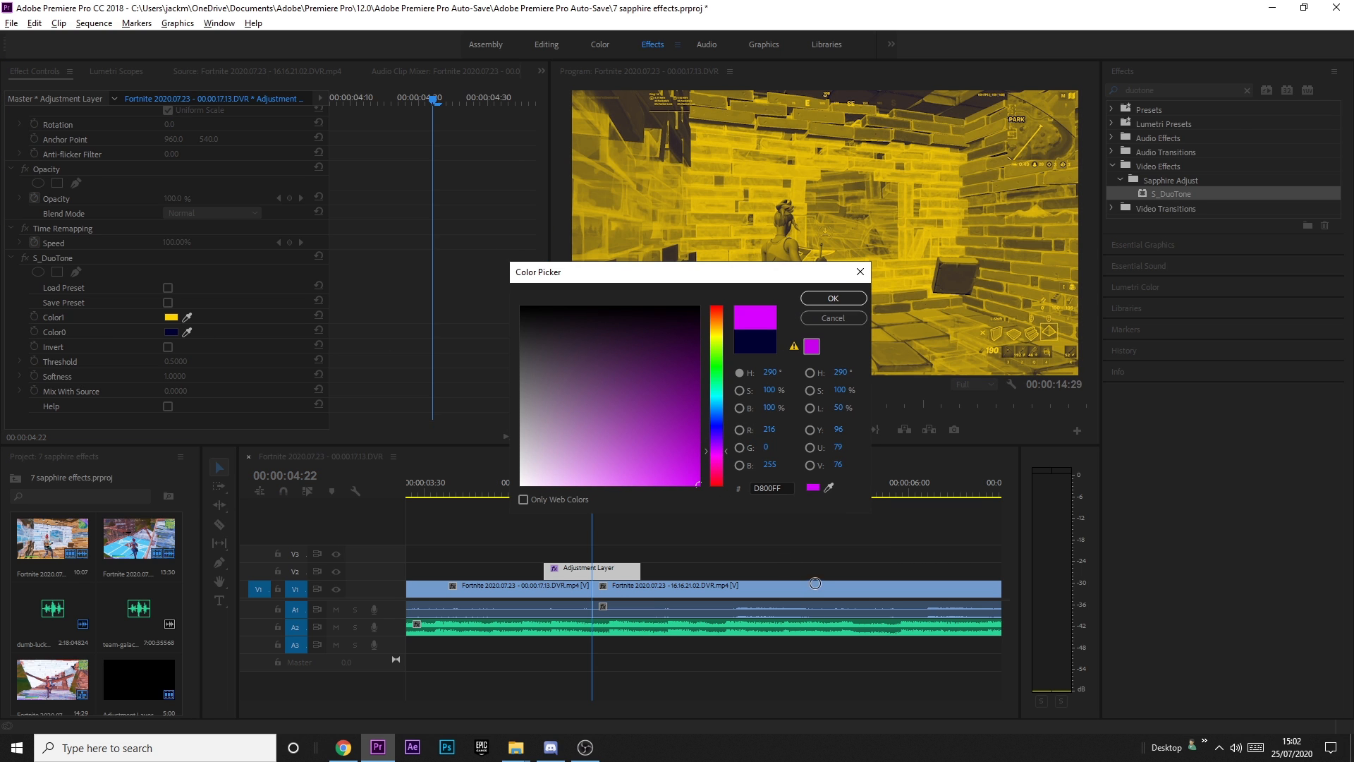
{"action": "left_click", "coordinate": [714, 444]}
{"action": "left_click", "coordinate": [715, 449]}
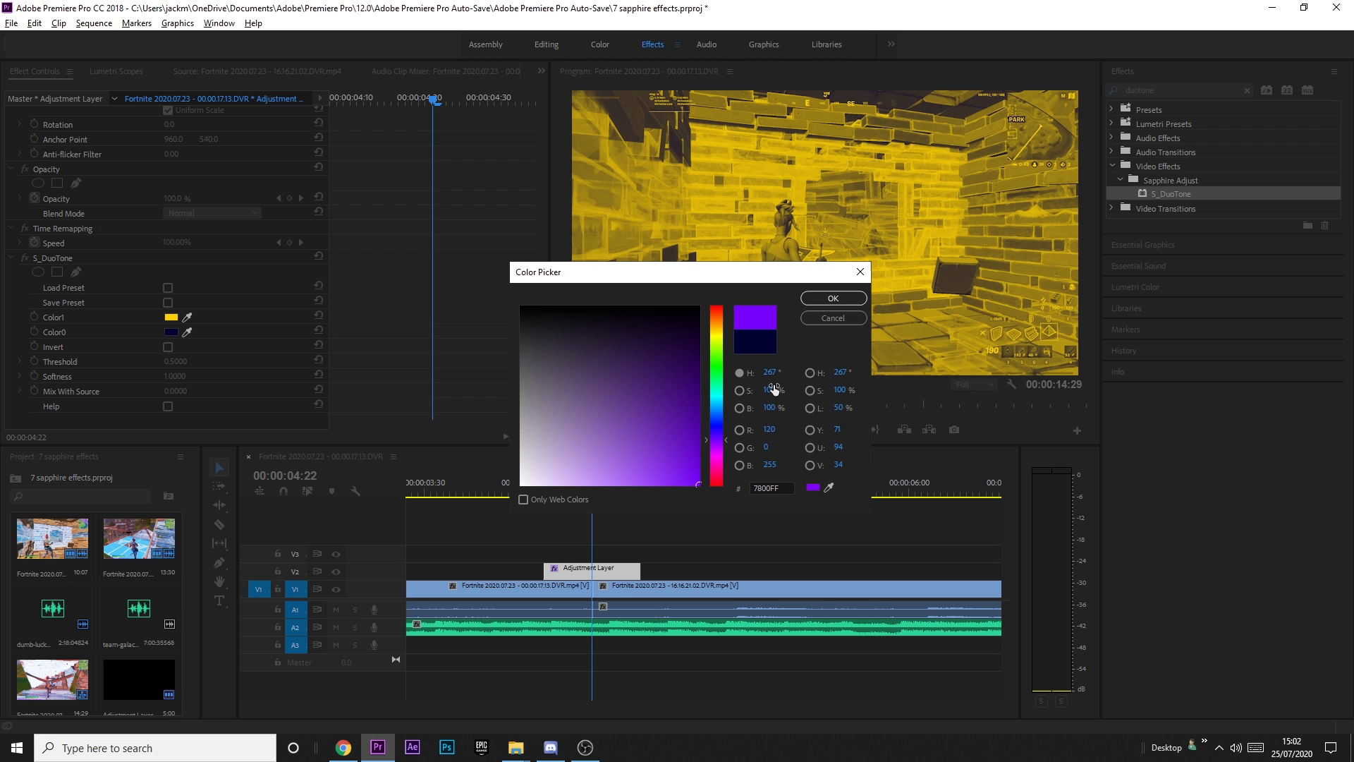
{"action": "left_click", "coordinate": [833, 298]}
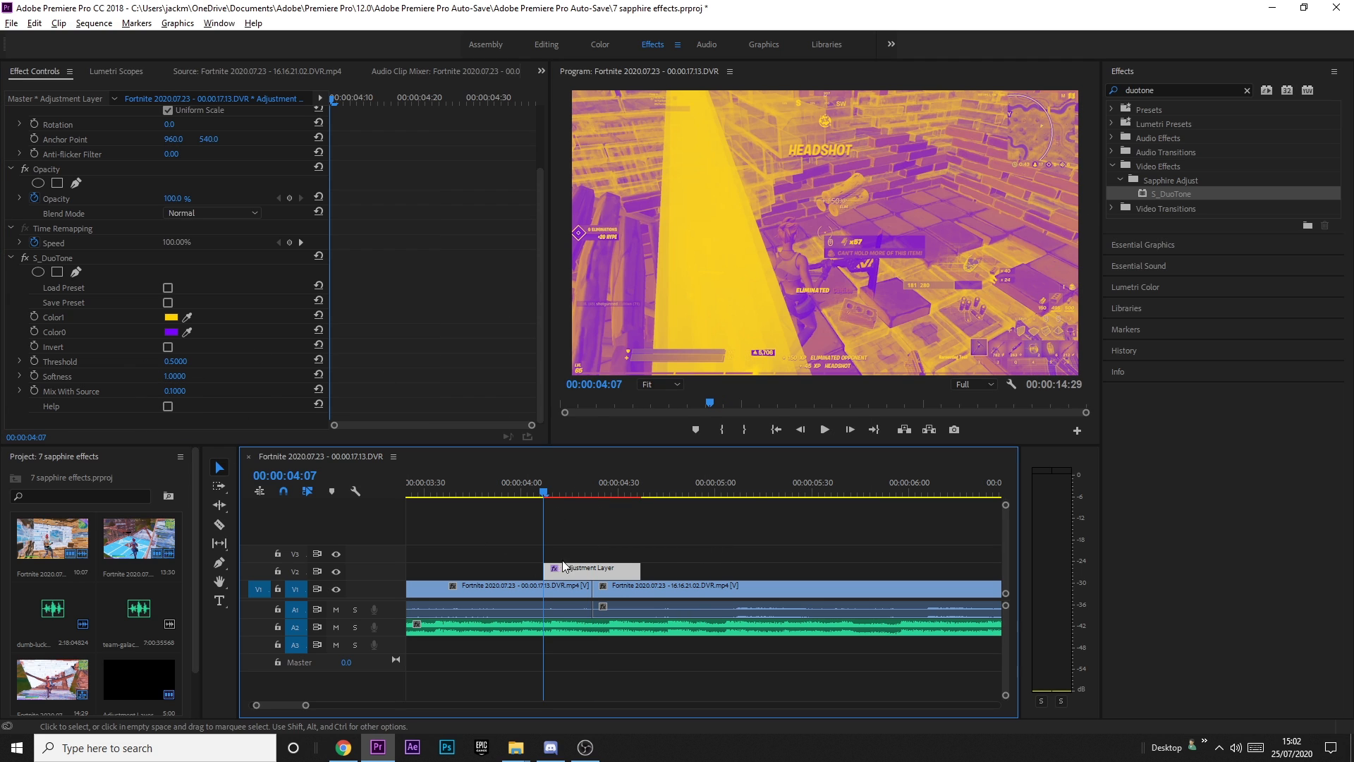
Keyframe S_DuoTone's Mix With Source on the adjustment layer: 1 at 00:00:04:07, 0.2 at 00:00:04:22 and 1 at 00:00:04:37.
{"action": "left_click", "coordinate": [33, 390]}
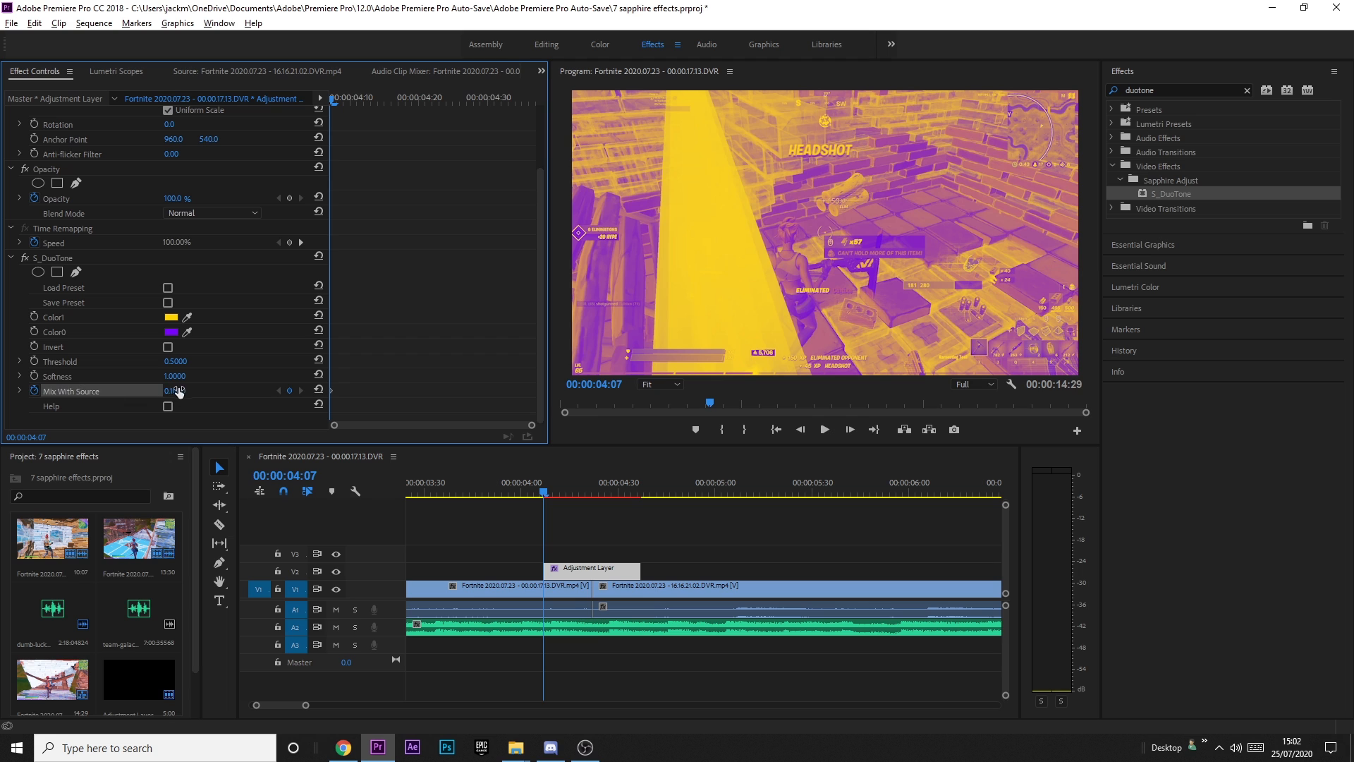
{"action": "left_click_drag", "start_coordinate": [175, 391], "coordinate": [227, 394]}
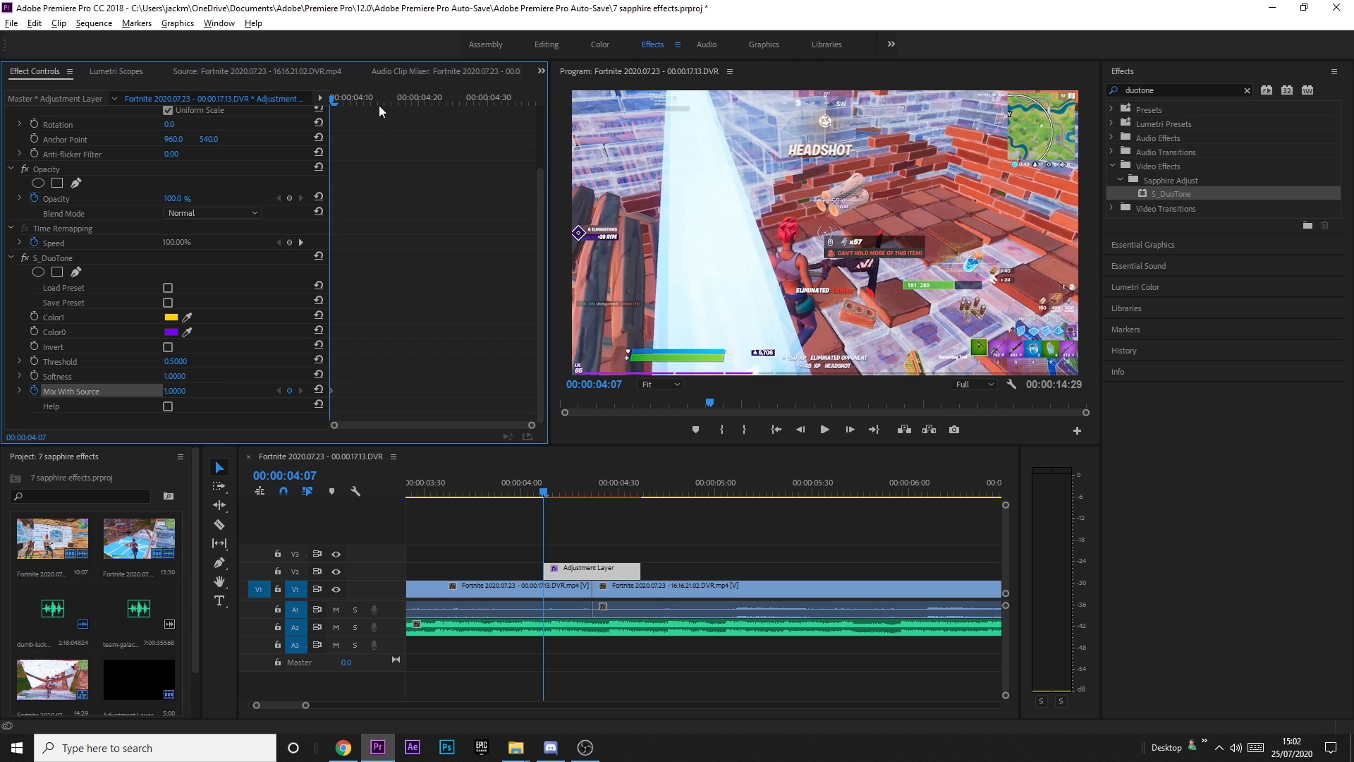
{"action": "left_click_drag", "start_coordinate": [370, 94], "coordinate": [438, 103]}
{"action": "left_click_drag", "start_coordinate": [581, 487], "coordinate": [592, 487]}
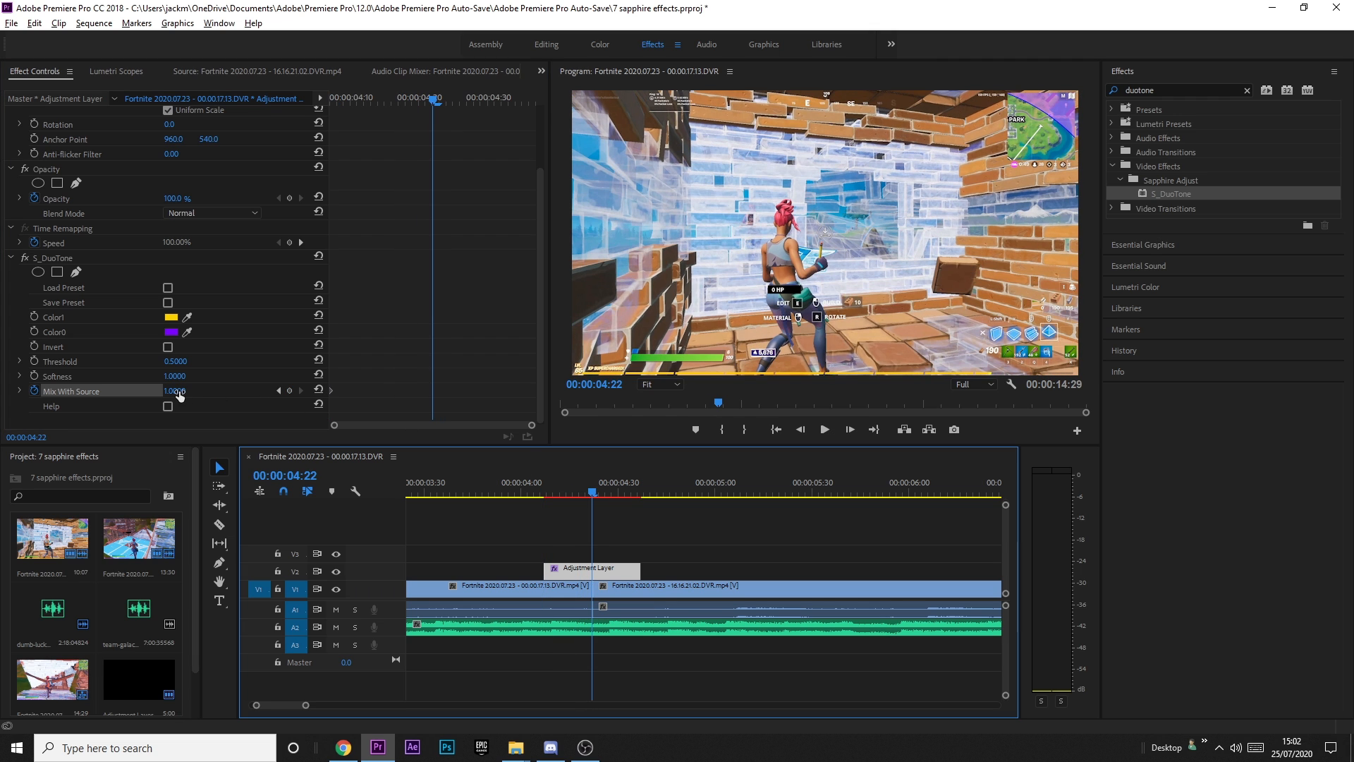
{"action": "left_click_drag", "start_coordinate": [178, 392], "coordinate": [121, 392]}
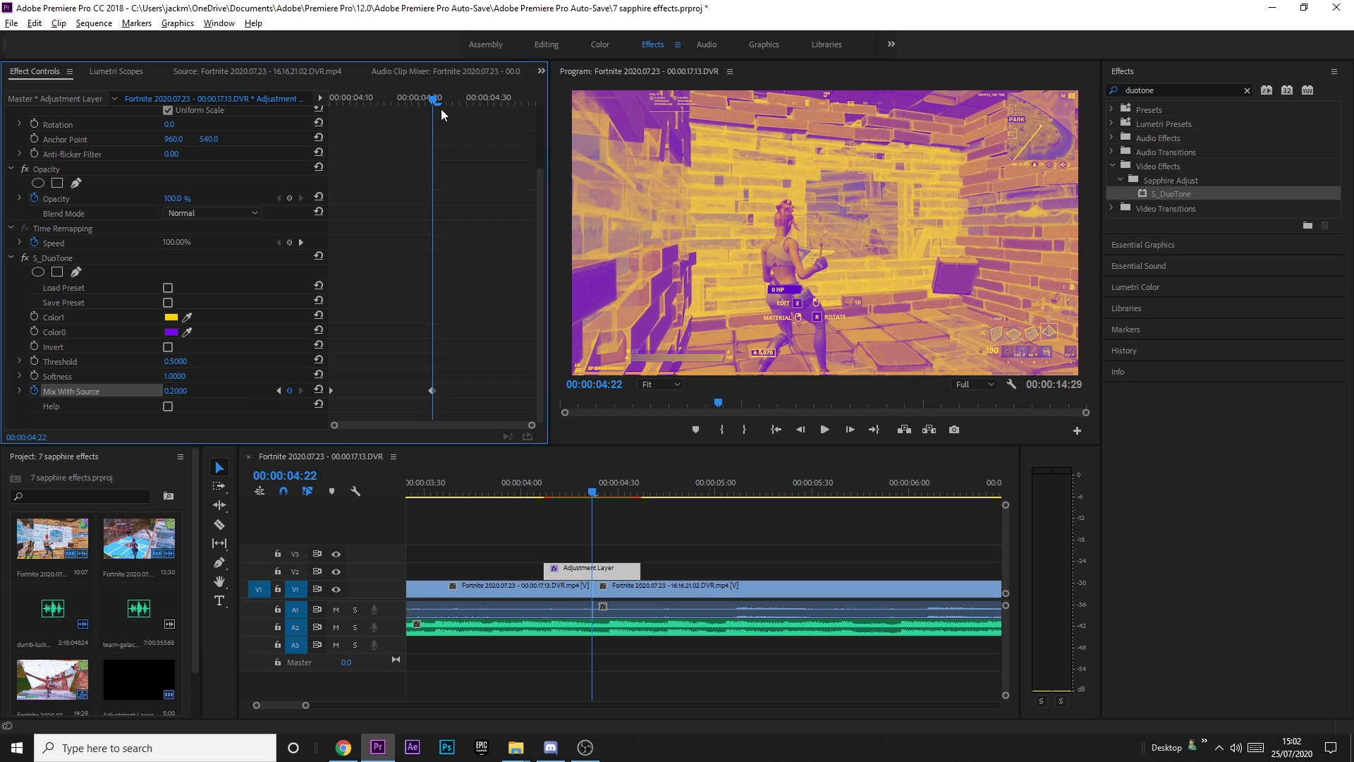
{"action": "left_click_drag", "start_coordinate": [434, 94], "coordinate": [543, 103]}
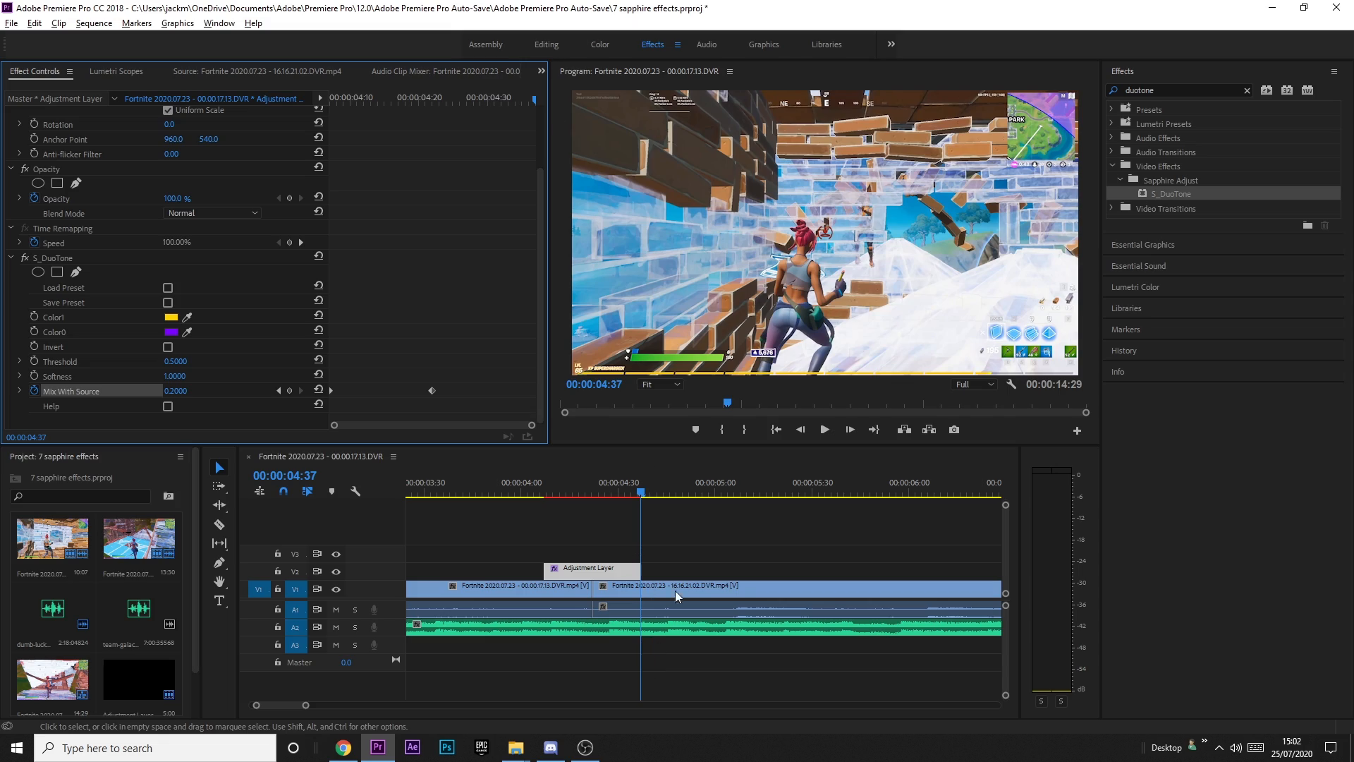
{"action": "left_click_drag", "start_coordinate": [176, 391], "coordinate": [232, 391]}
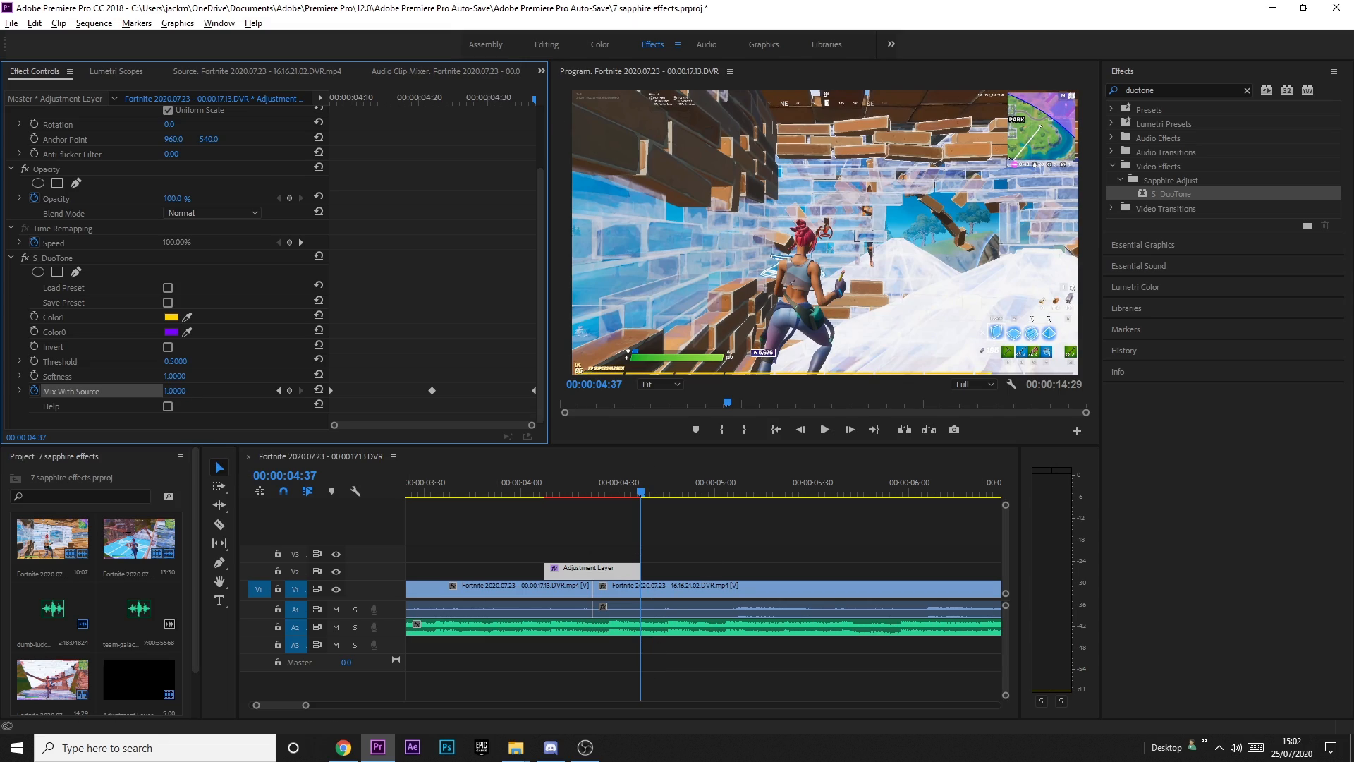
Play and scrub across the cut to preview the duotone transition, and select the S_DuoTone effect on the adjustment layer.
{"action": "left_click", "coordinate": [466, 482]}
{"action": "key", "text": "space"}
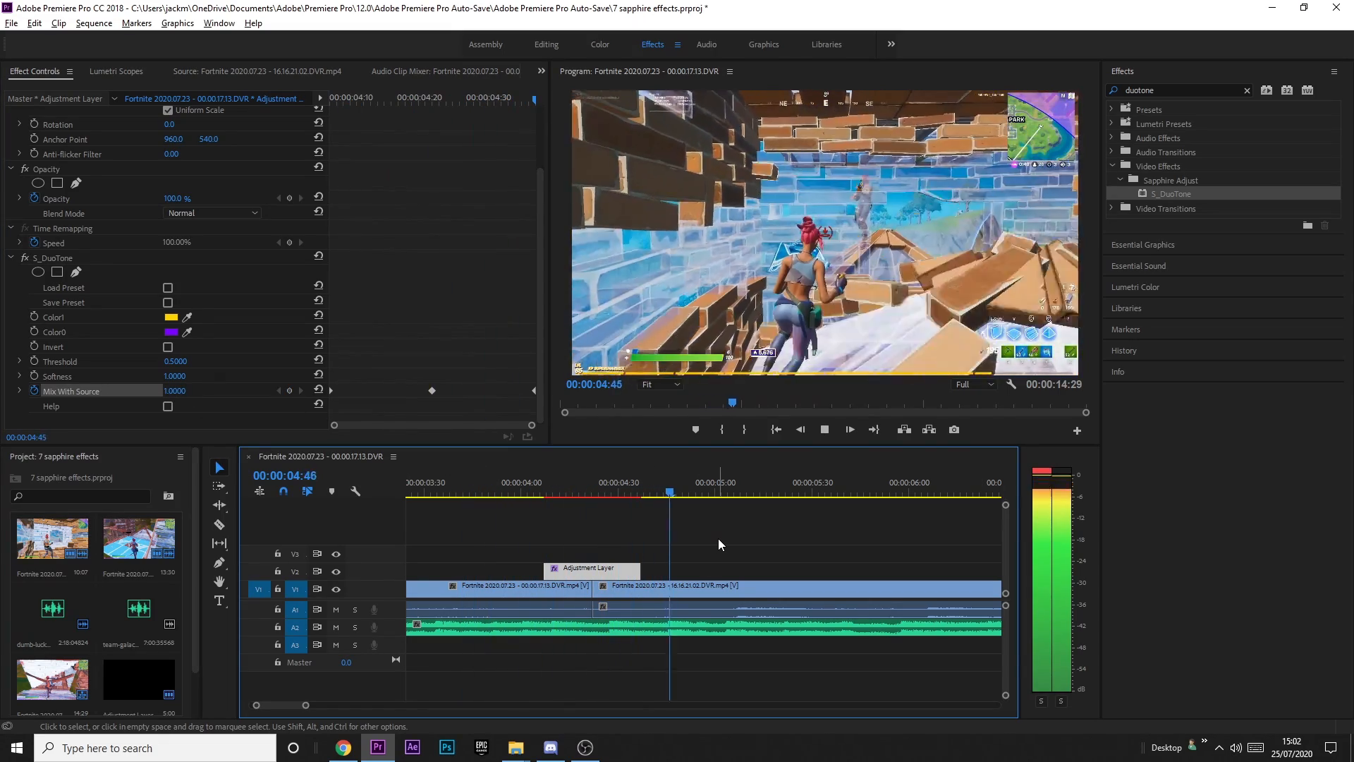
{"action": "left_click", "coordinate": [531, 488]}
{"action": "key", "text": "space"}
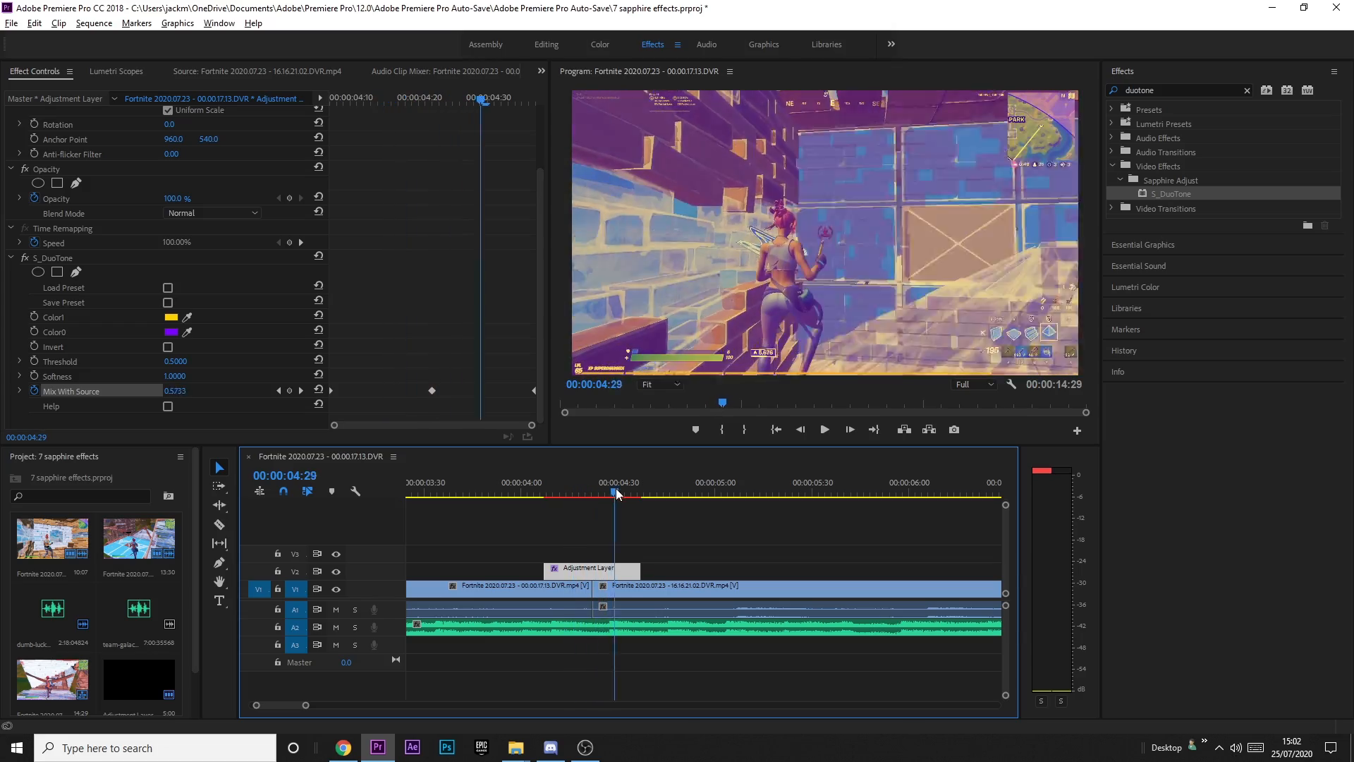
{"action": "left_click", "coordinate": [508, 490]}
{"action": "left_click_drag", "start_coordinate": [517, 493], "coordinate": [591, 509]}
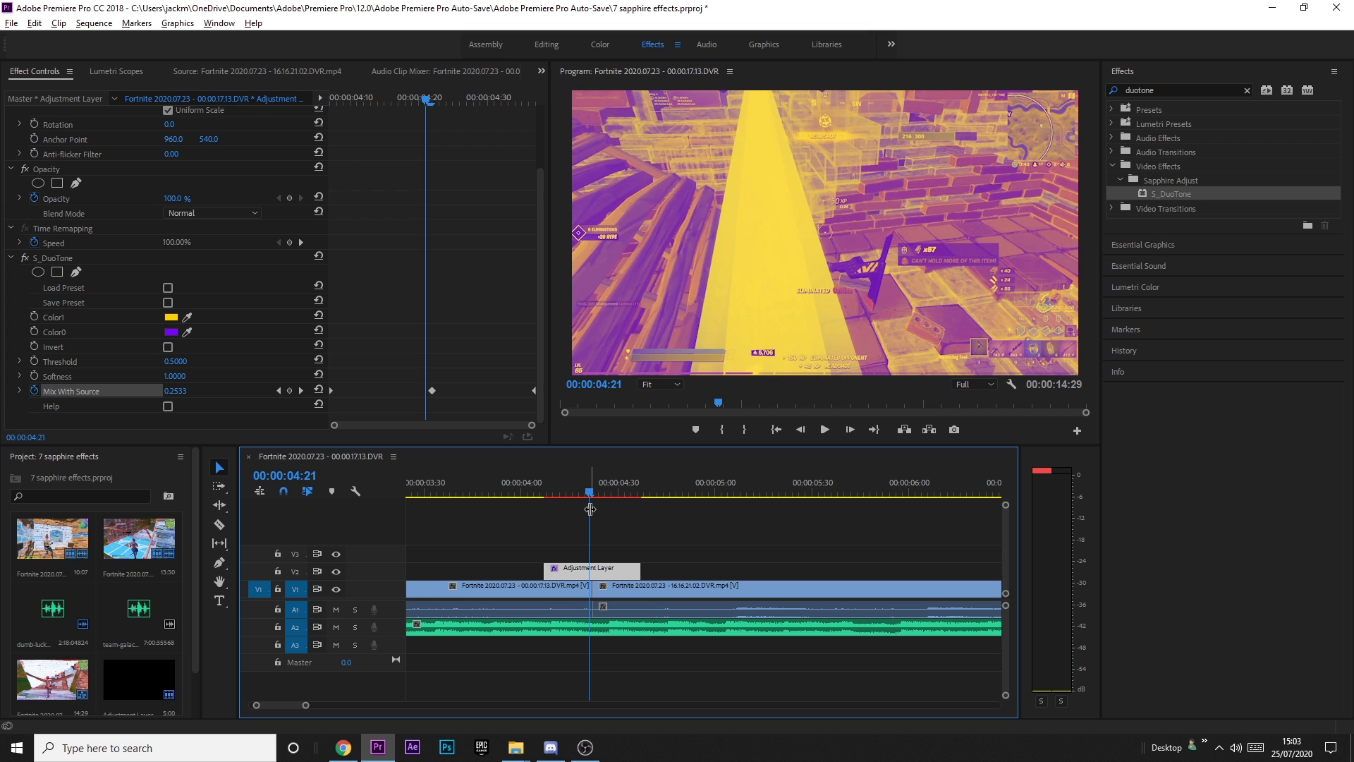
{"action": "mouse_move", "coordinate": [590, 508]}
{"action": "left_mouse_down"}
{"action": "mouse_move", "coordinate": [574, 478]}
{"action": "mouse_move", "coordinate": [606, 492]}
{"action": "mouse_move", "coordinate": [573, 496]}
{"action": "mouse_move", "coordinate": [613, 511]}
{"action": "mouse_move", "coordinate": [613, 527]}
{"action": "mouse_move", "coordinate": [566, 495]}
{"action": "mouse_move", "coordinate": [611, 499]}
{"action": "left_mouse_up"}
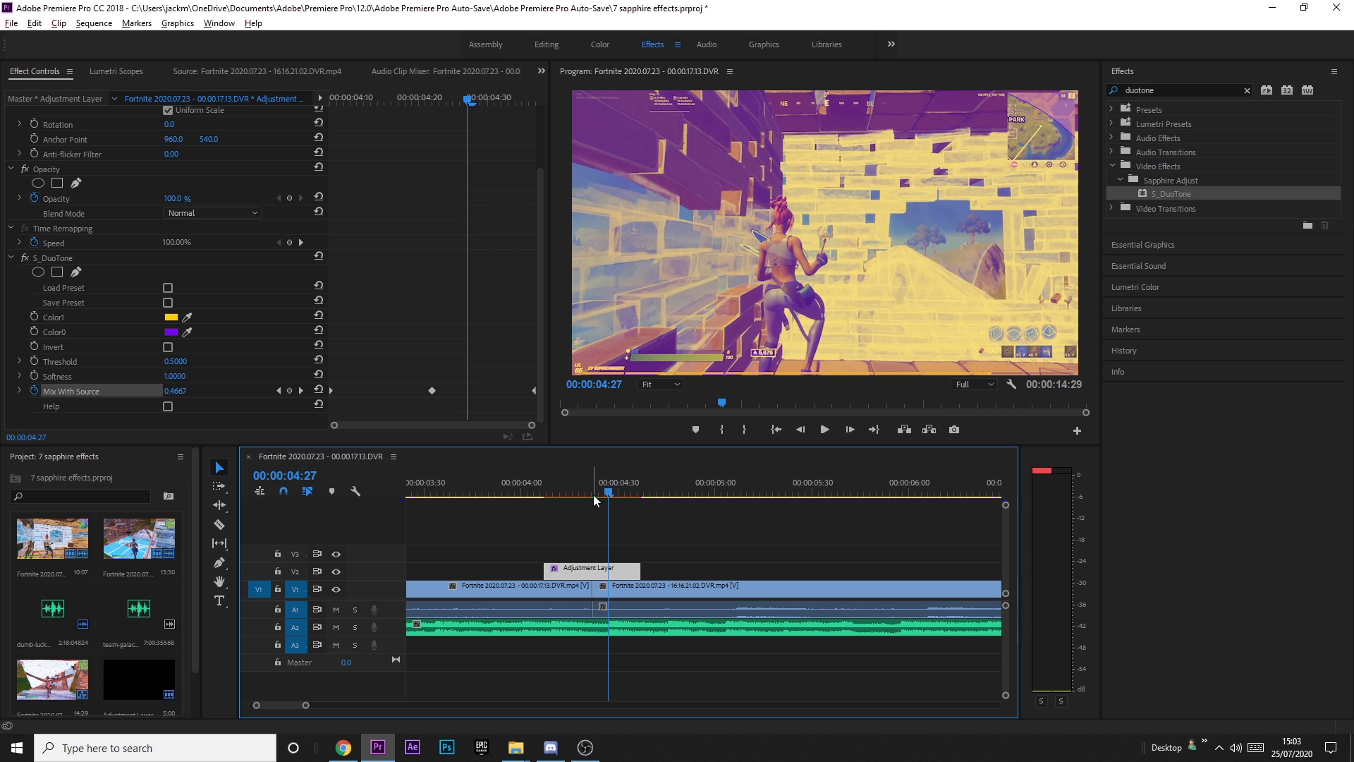
{"action": "left_click", "coordinate": [58, 257]}
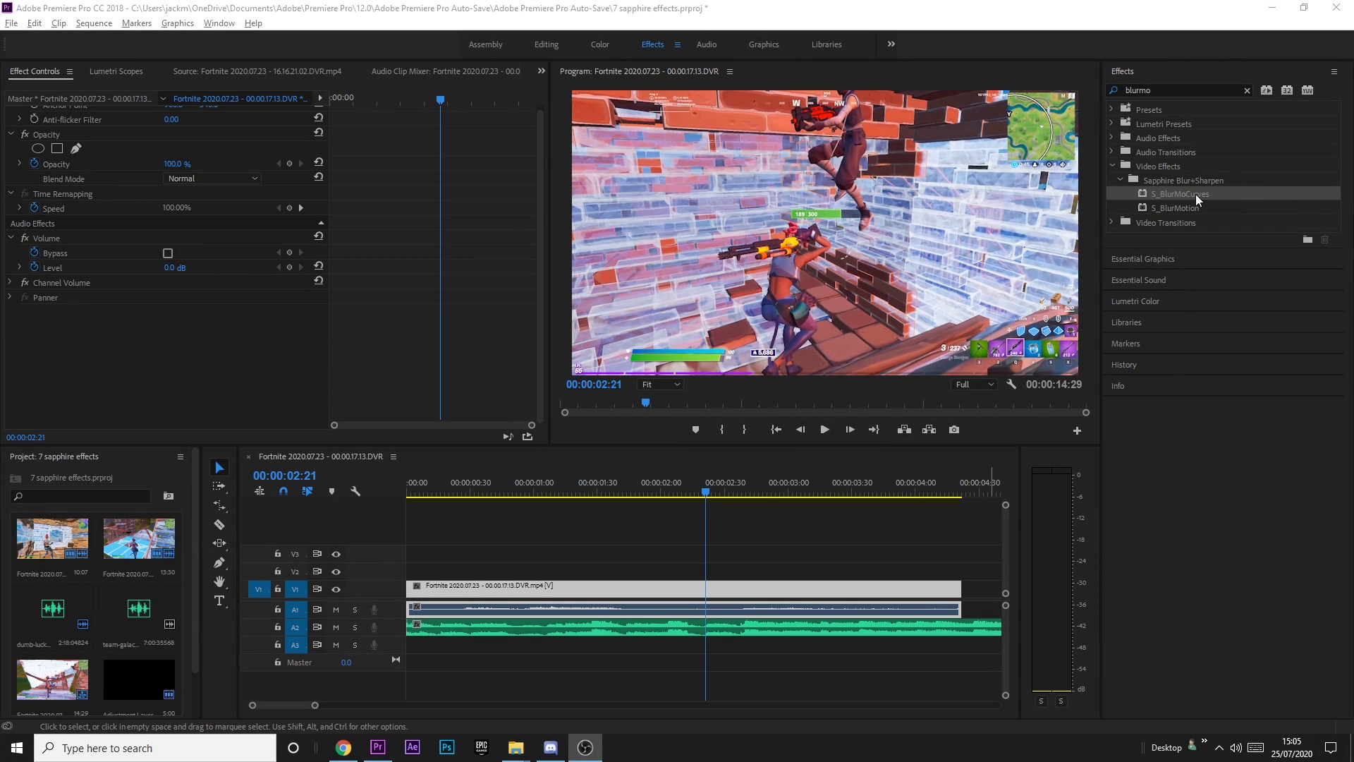
Apply S_BlurMoCurves to the first gameplay clip and position the playhead on the gunshot frame at 00:00:02:37.
{"action": "left_click_drag", "start_coordinate": [1196, 194], "coordinate": [644, 589]}
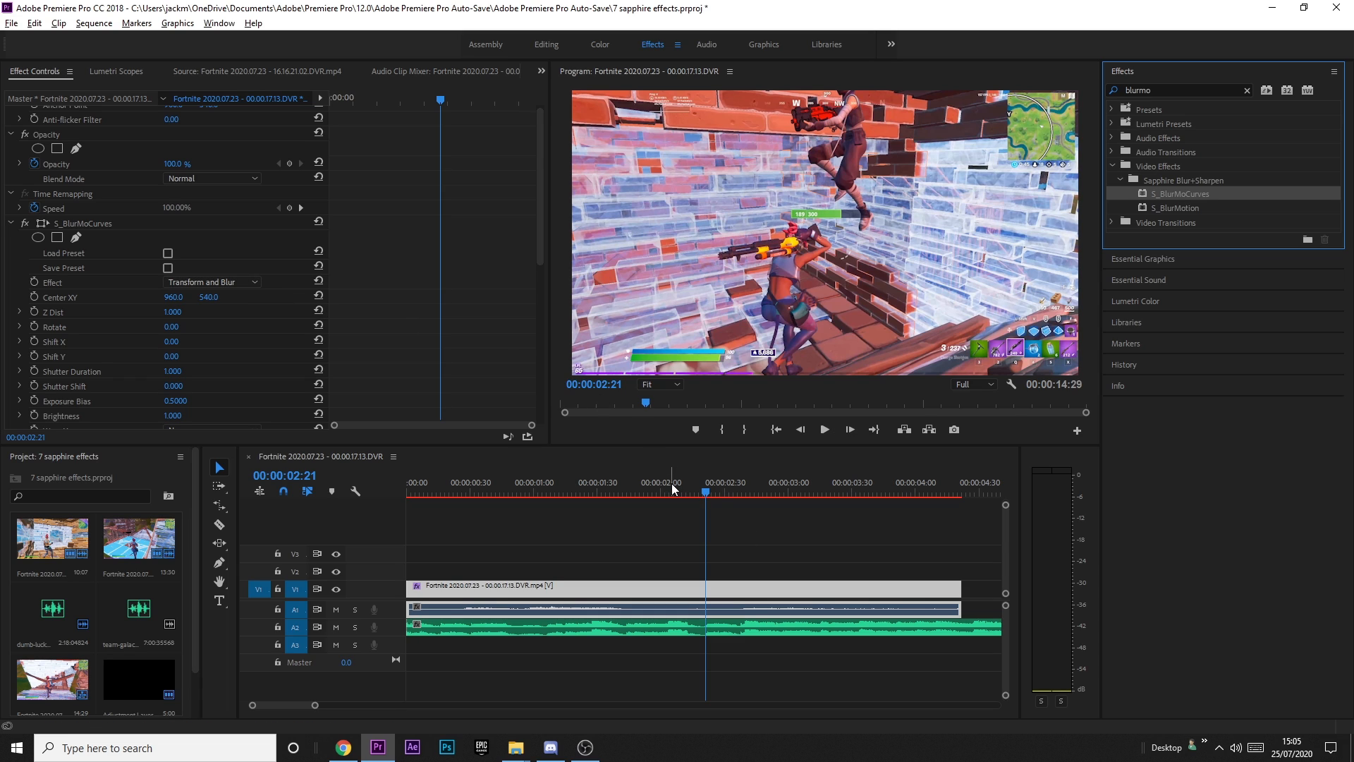
{"action": "left_click_drag", "start_coordinate": [707, 493], "coordinate": [740, 489]}
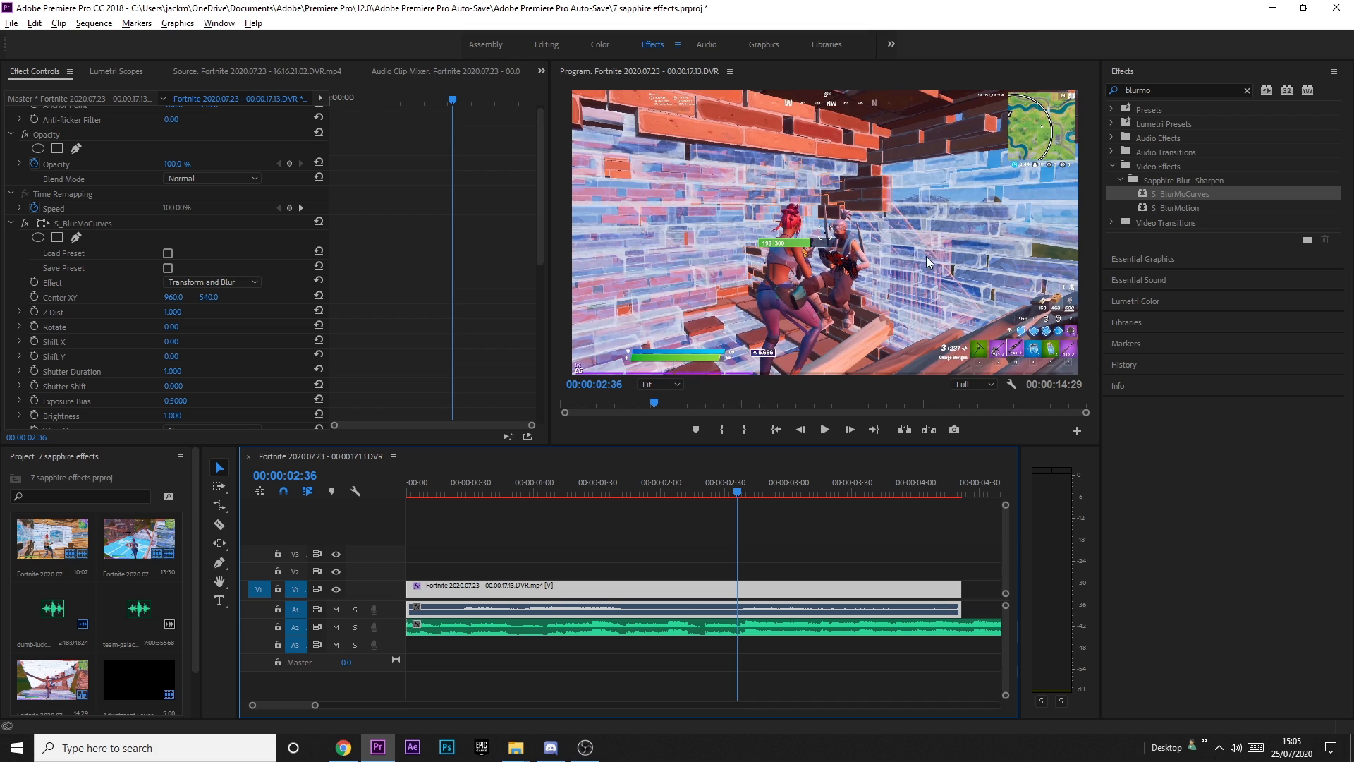
{"action": "key", "text": "Right"}
{"action": "key", "text": "Left"}
{"action": "key", "text": "Right"}
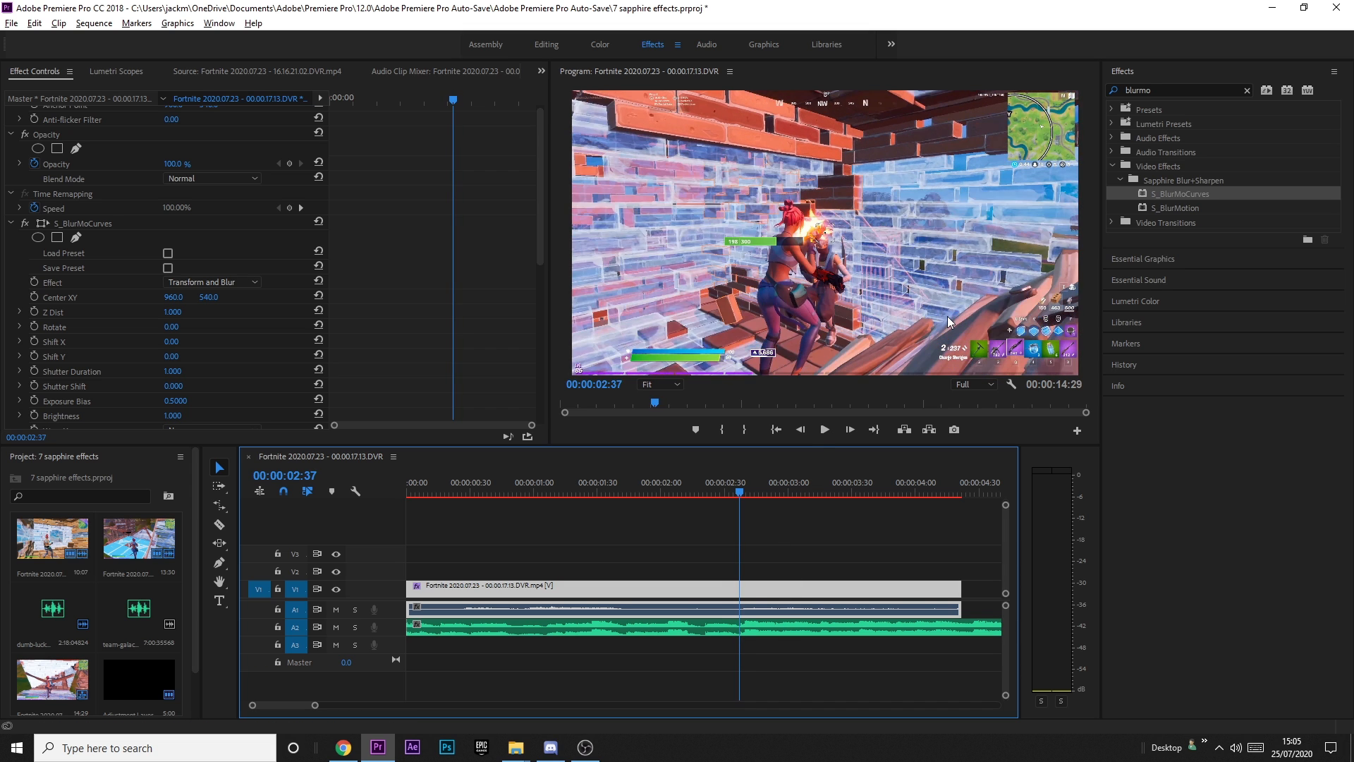
{"action": "key", "text": "Right"}
{"action": "key", "text": "Left"}
{"action": "key", "text": "Left"}
{"action": "key", "text": "Right"}
Enable keyframing for S_BlurMoCurves' Z Dist at the gunshot frame, 00:00:02:37, and set it to 0.9.
{"action": "left_click", "coordinate": [33, 312]}
{"action": "scroll", "coordinate": [166, 381], "scroll_direction": "down", "scroll_amount": 3}
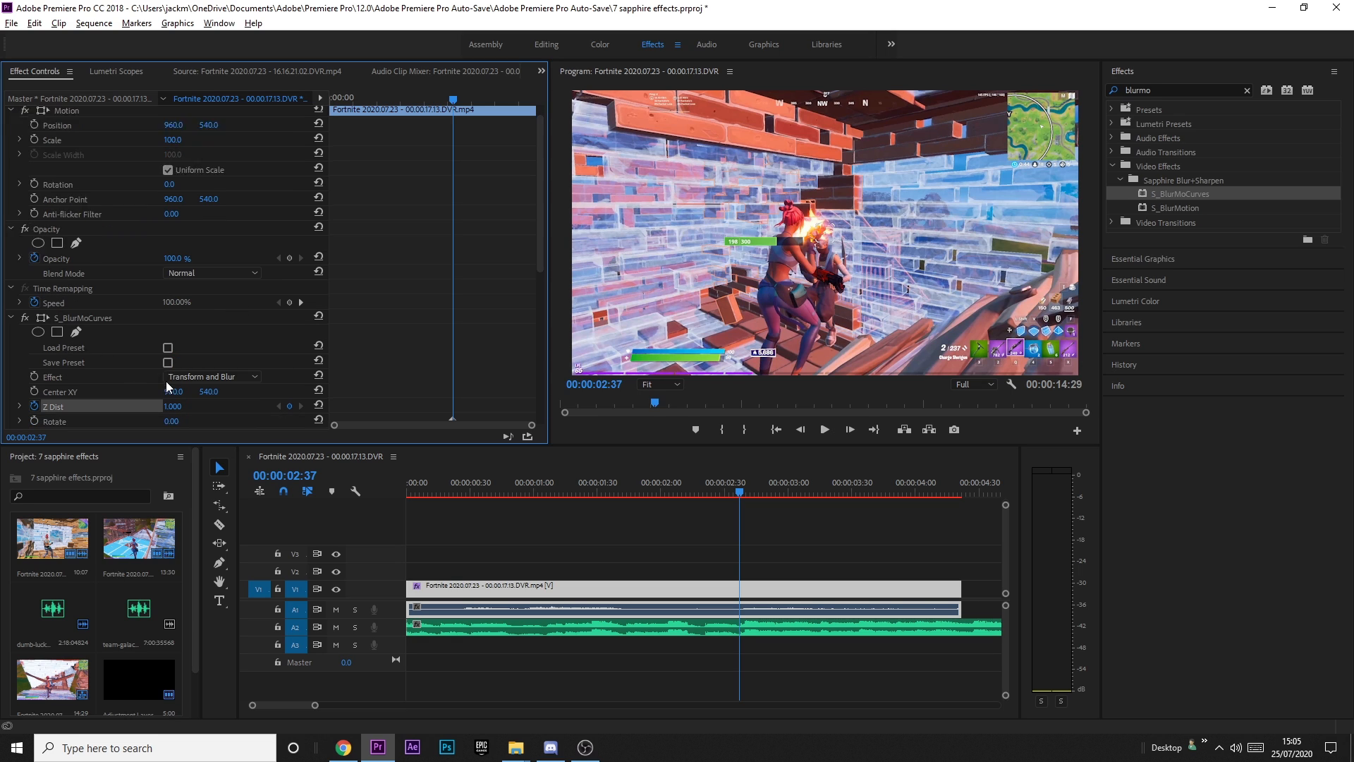
{"action": "left_click", "coordinate": [173, 322]}
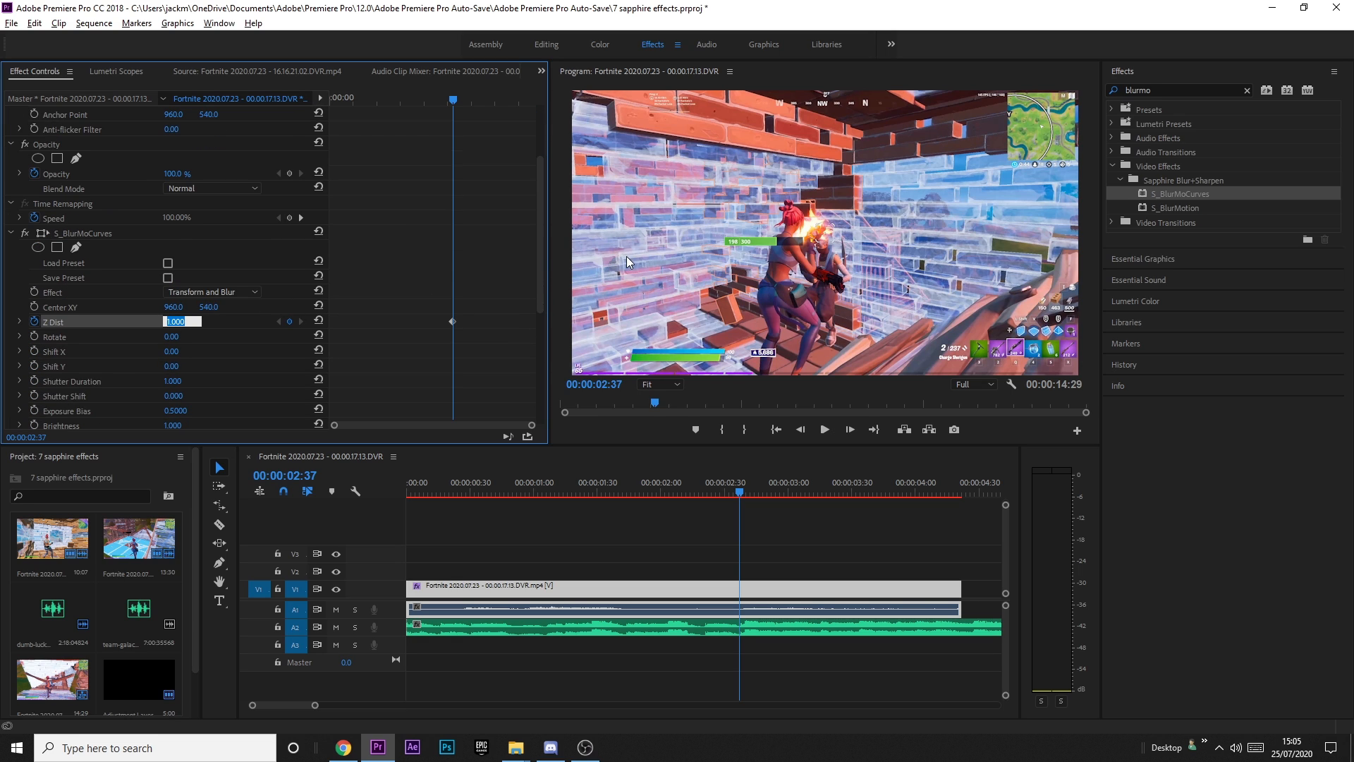
{"action": "type", "text": "0.9"}
{"action": "key", "text": "Return"}
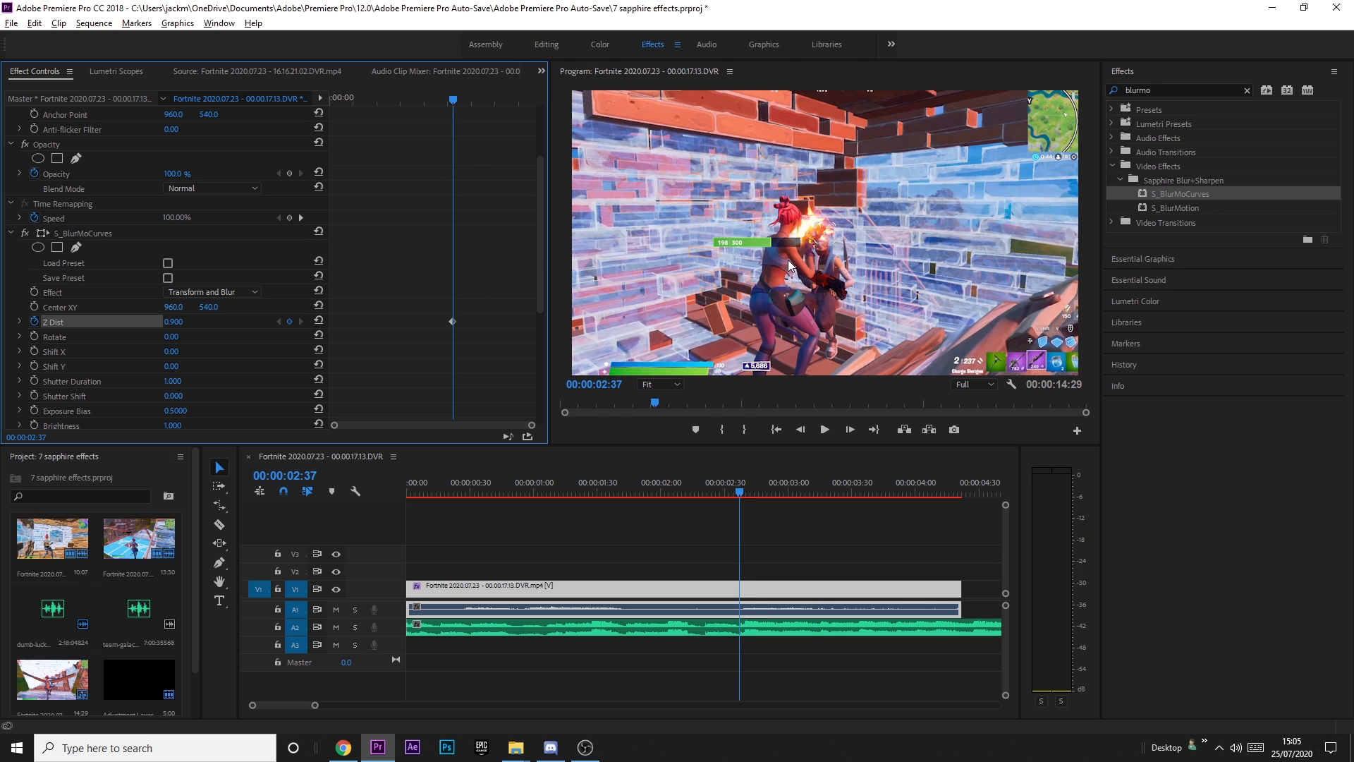
Add a Z Dist keyframe of 1 eight frames before the gunshot, at 00:00:02:29.
{"action": "key", "text": "Left"}
{"action": "key", "text": "Left"}
{"action": "key", "text": "Left"}
{"action": "key", "text": "Left"}
{"action": "key", "text": "Left"}
{"action": "key", "text": "Left"}
{"action": "key", "text": "Left"}
{"action": "key", "text": "Left"}
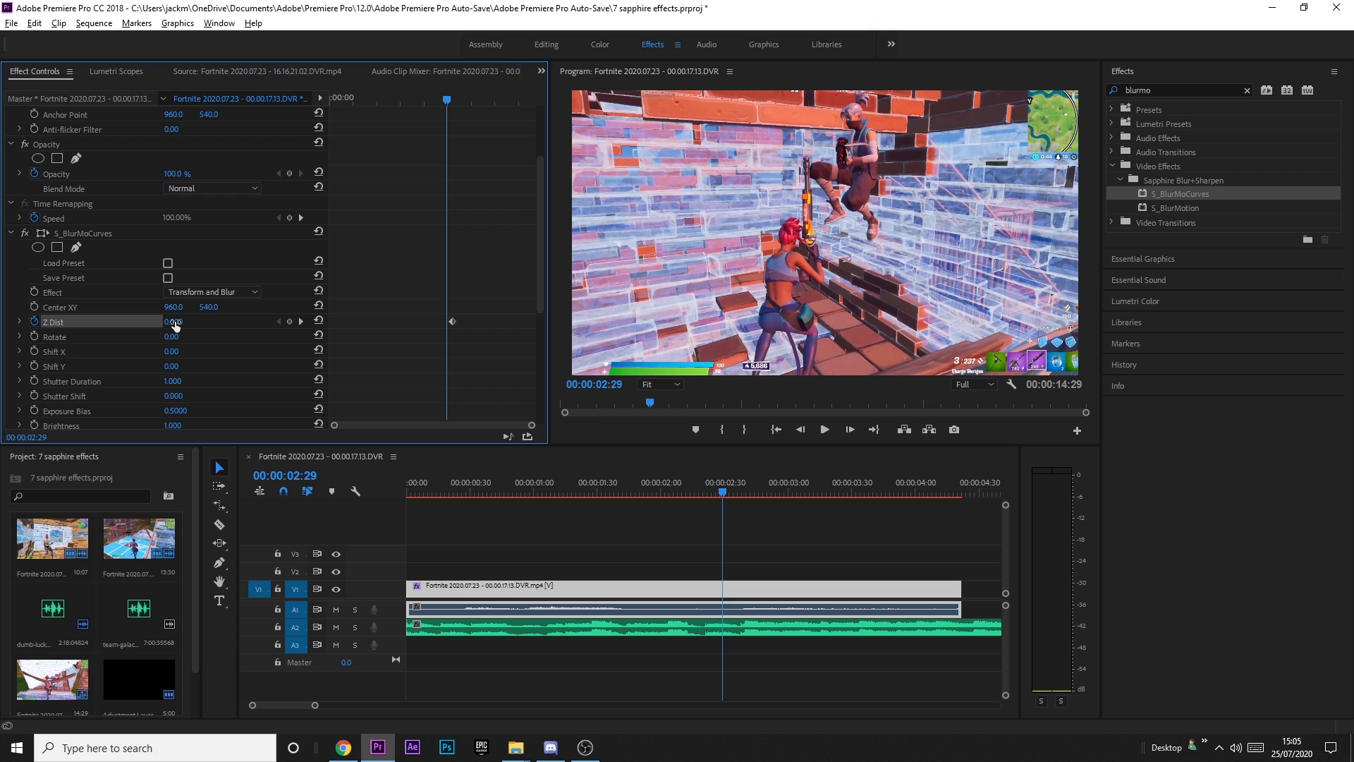
{"action": "left_click", "coordinate": [174, 322]}
{"action": "type", "text": "1"}
{"action": "key", "text": "Return"}
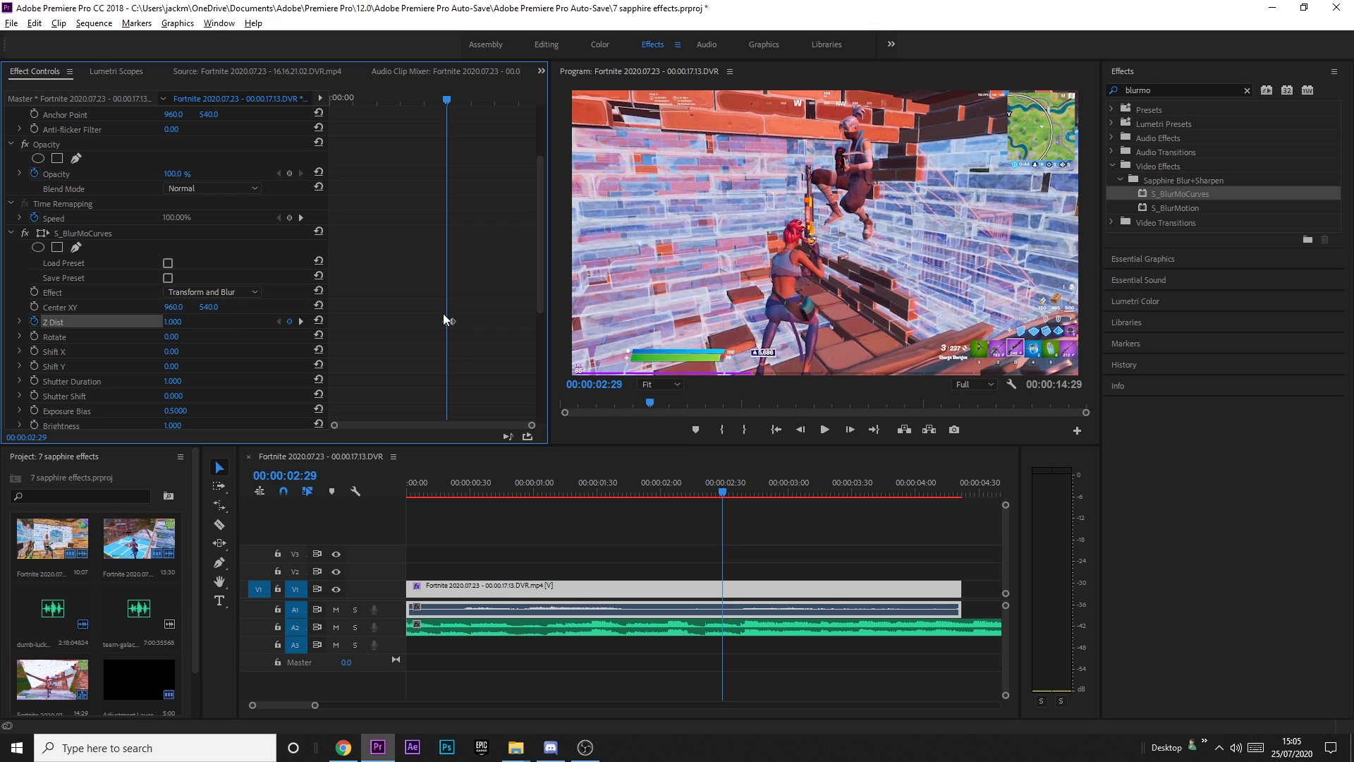
Play to the end of the clip and add a closing Z Dist keyframe at 00:00:04:22 to bring the zoom back out.
{"action": "key", "text": "space"}
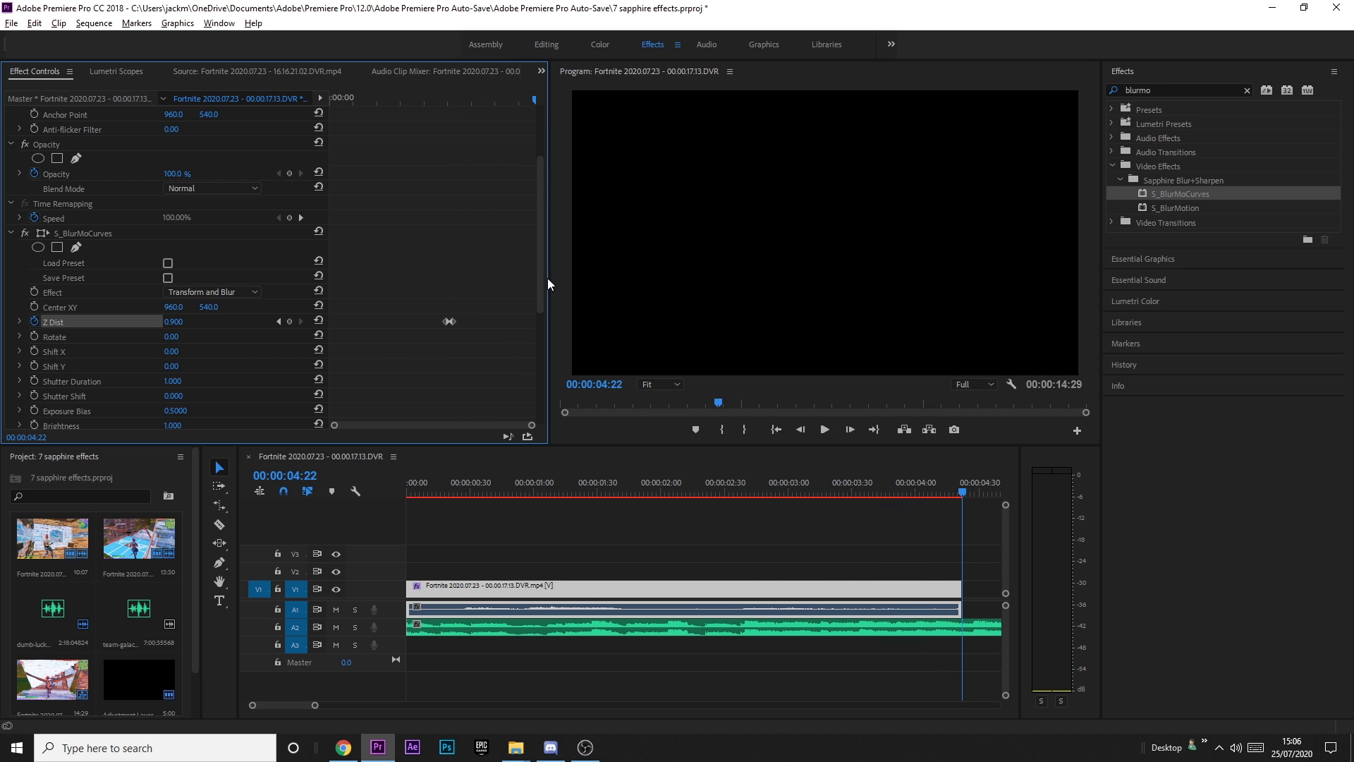
{"action": "left_click", "coordinate": [172, 321]}
{"action": "type", "text": "0"}
{"action": "key", "text": "Return"}
Try a Shutter Duration of 3 on S_BlurMoCurves and undo it.
{"action": "left_click_drag", "start_coordinate": [515, 92], "coordinate": [439, 100]}
{"action": "scroll", "coordinate": [79, 341], "scroll_direction": "down", "scroll_amount": 2}
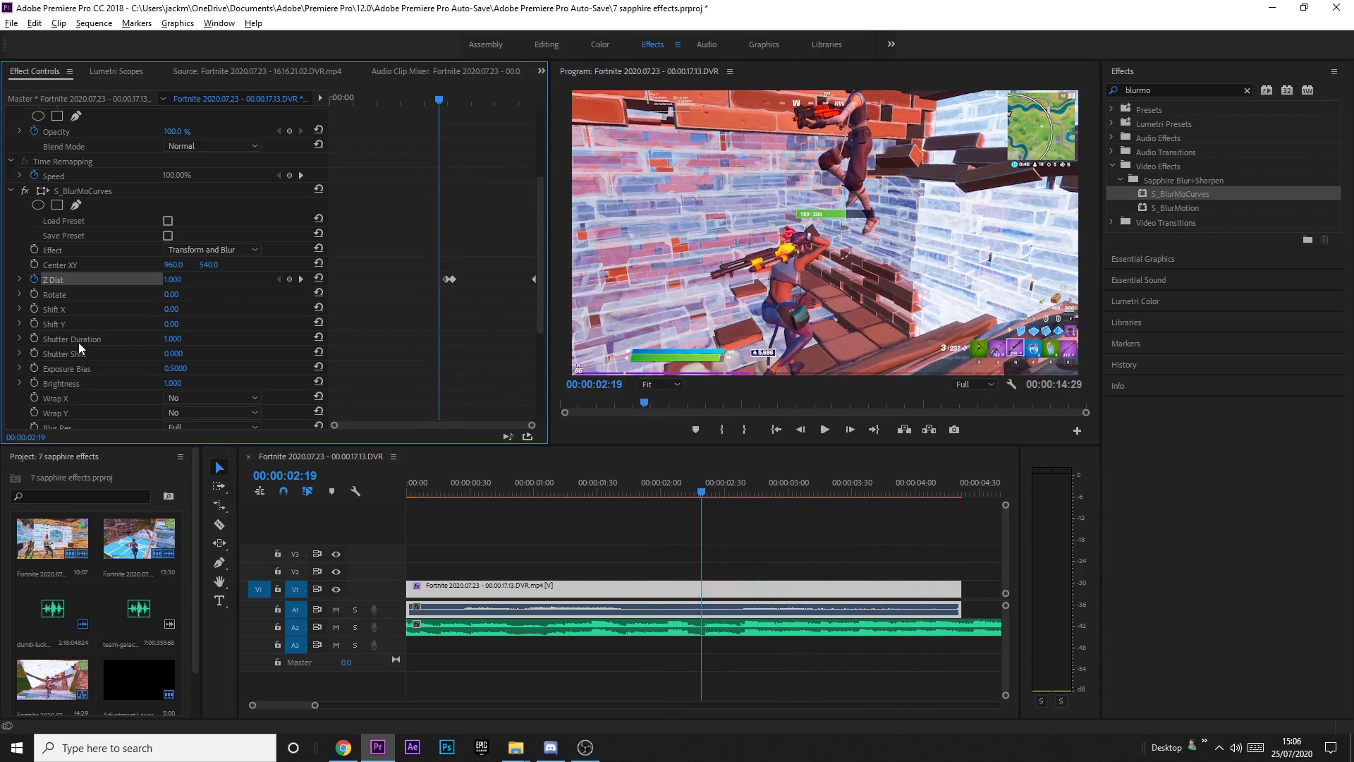
{"action": "left_click", "coordinate": [172, 339]}
{"action": "type", "text": "3"}
{"action": "key", "text": "Return"}
{"action": "mouse_move", "coordinate": [441, 104]}
{"action": "left_mouse_down"}
{"action": "mouse_move", "coordinate": [474, 106]}
{"action": "mouse_move", "coordinate": [442, 107]}
{"action": "left_mouse_up"}
{"action": "key", "text": "ctrl+z"}
Set S_BlurMoCurves' Shutter Duration to 1.5 and preview the blurred zoom around the gunshot.
{"action": "left_click", "coordinate": [172, 339]}
{"action": "type", "text": "1.5"}
{"action": "key", "text": "Return"}
{"action": "mouse_move", "coordinate": [440, 99]}
{"action": "left_mouse_down"}
{"action": "mouse_move", "coordinate": [484, 99]}
{"action": "mouse_move", "coordinate": [440, 101]}
{"action": "left_mouse_up"}
{"action": "left_click", "coordinate": [411, 99]}
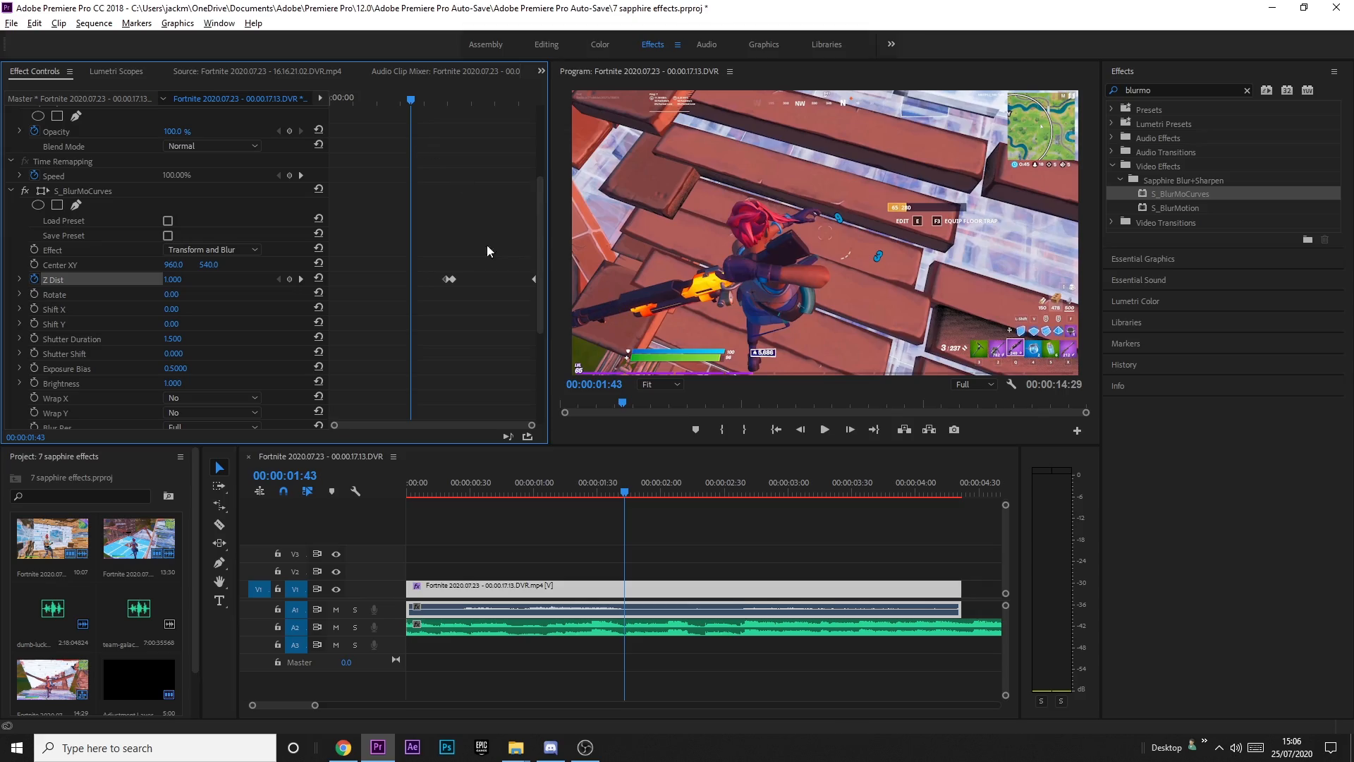
{"action": "key", "text": "space"}
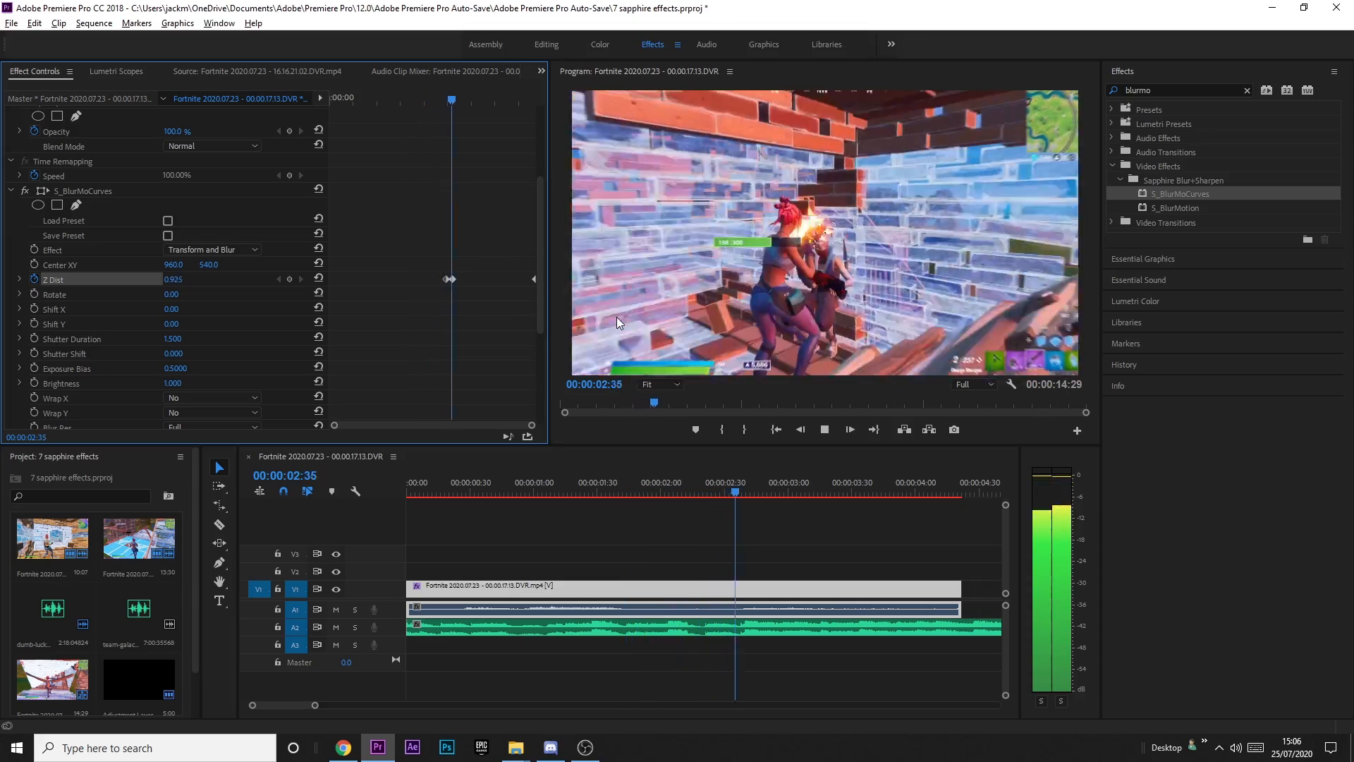
{"action": "left_click", "coordinate": [434, 99]}
{"action": "left_click_drag", "start_coordinate": [433, 99], "coordinate": [459, 101]}
Change the Z Dist keyframe at the gunshot to Continuous Bezier interpolation.
{"action": "scroll", "coordinate": [471, 275], "scroll_direction": "up", "scroll_amount": 2}
{"action": "scroll", "coordinate": [471, 269], "scroll_direction": "down", "scroll_amount": 1}
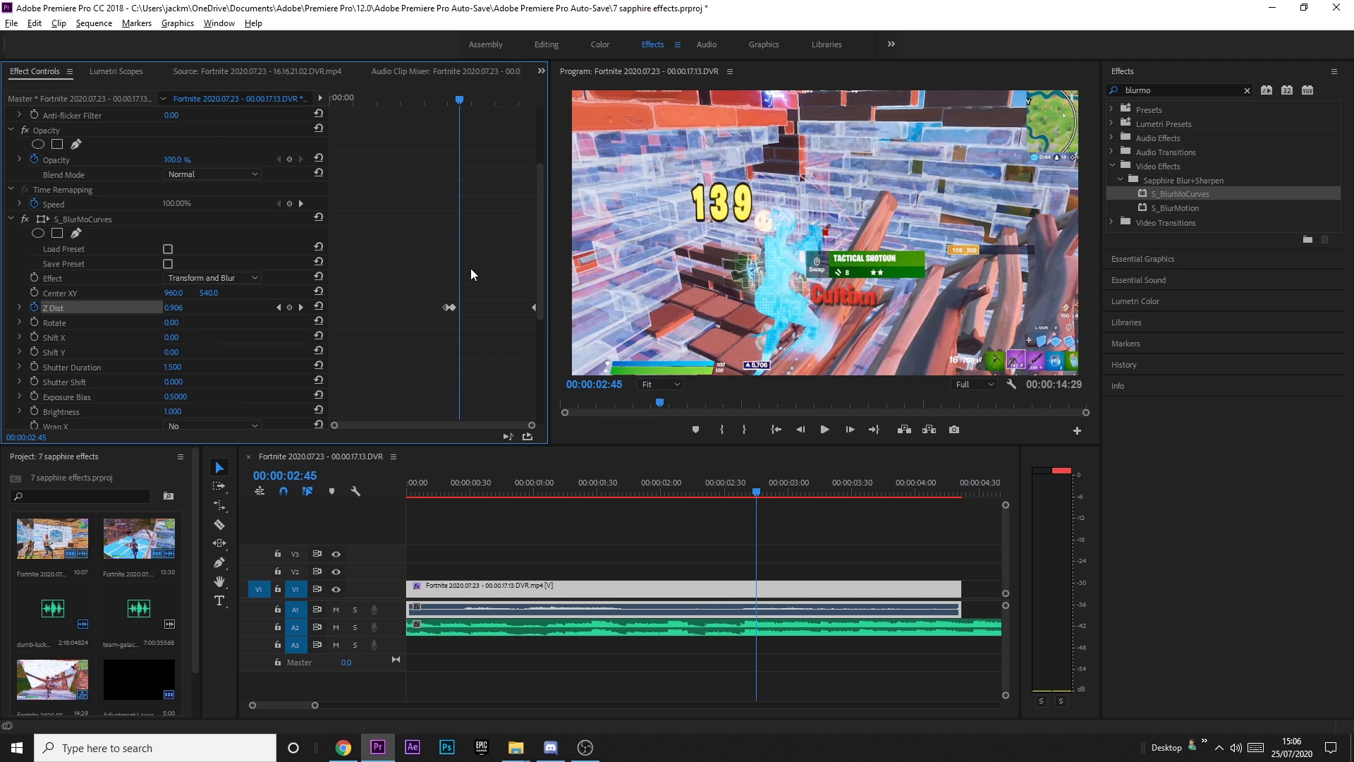
{"action": "left_click_drag", "start_coordinate": [334, 424], "coordinate": [382, 425]}
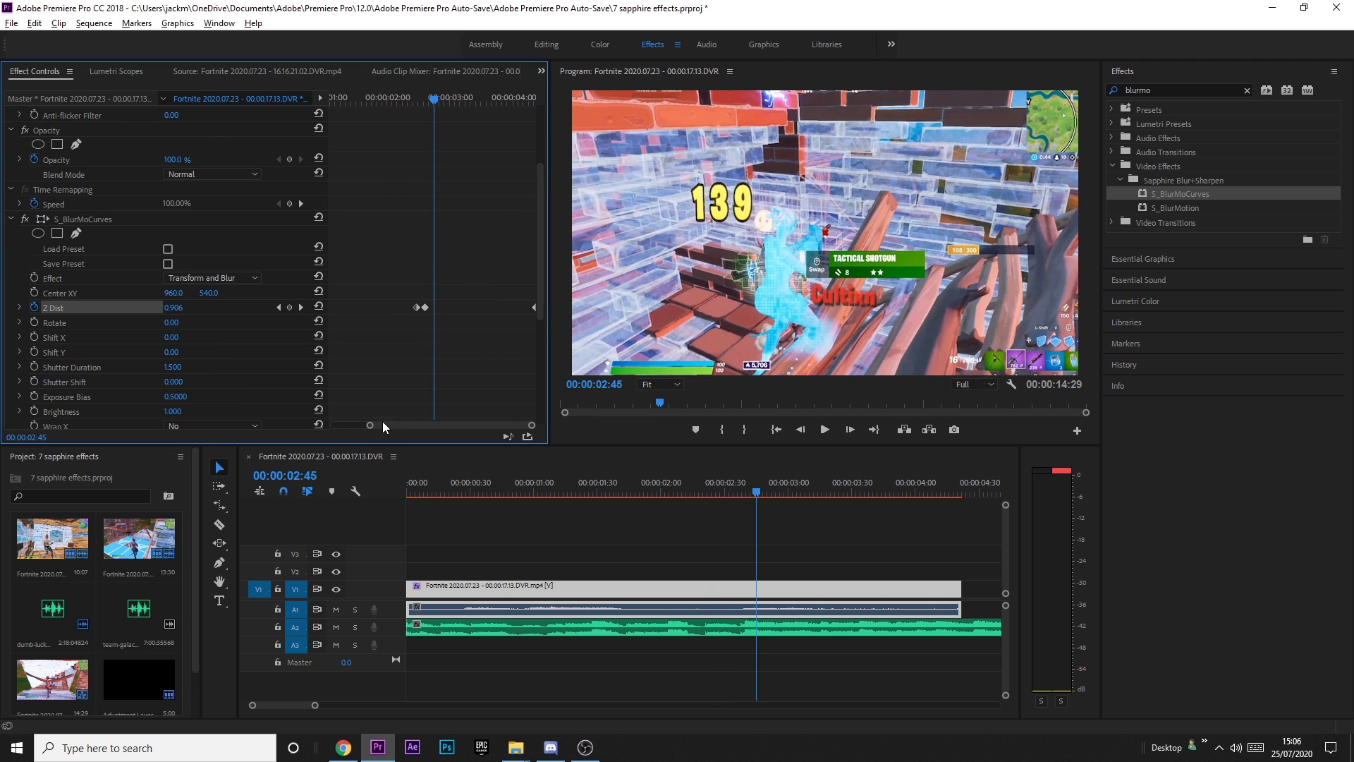
{"action": "left_click", "coordinate": [426, 306]}
{"action": "right_click", "coordinate": [426, 307]}
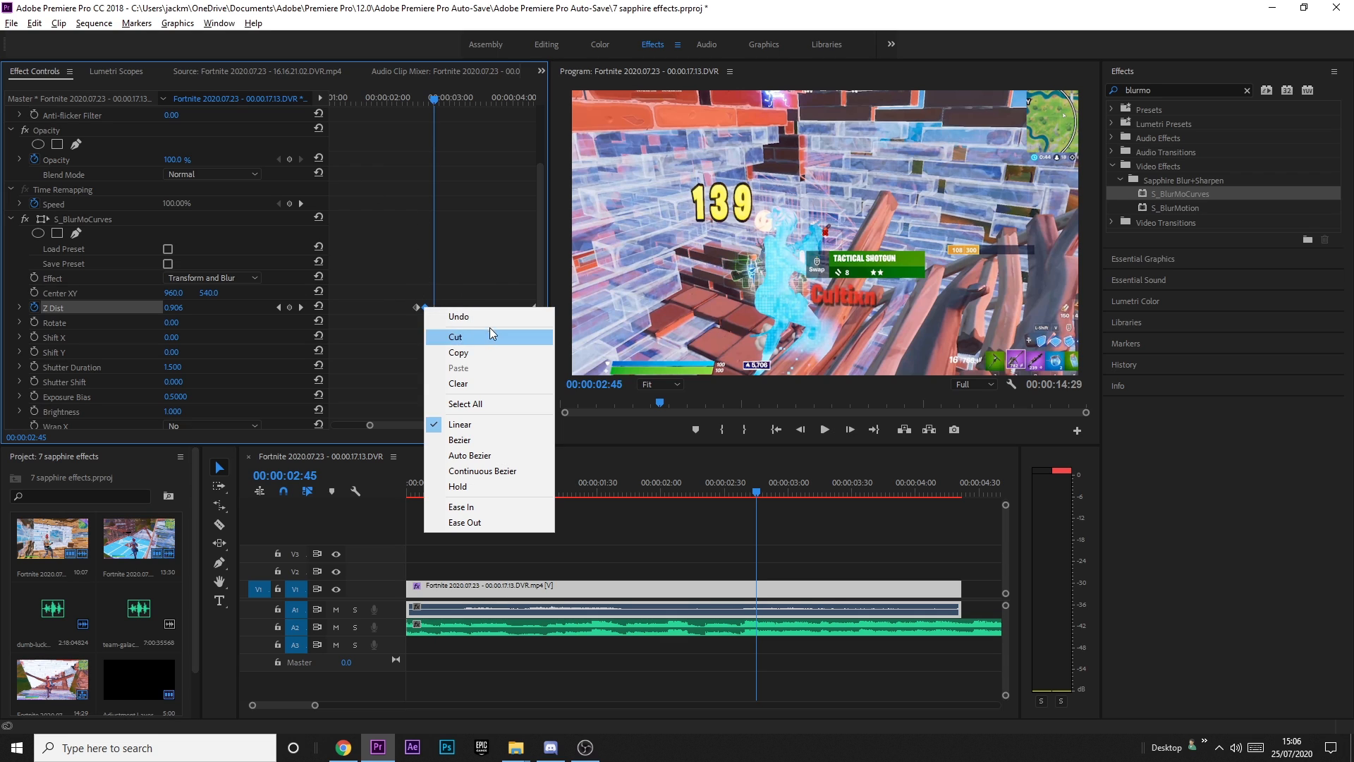
{"action": "left_click", "coordinate": [489, 471]}
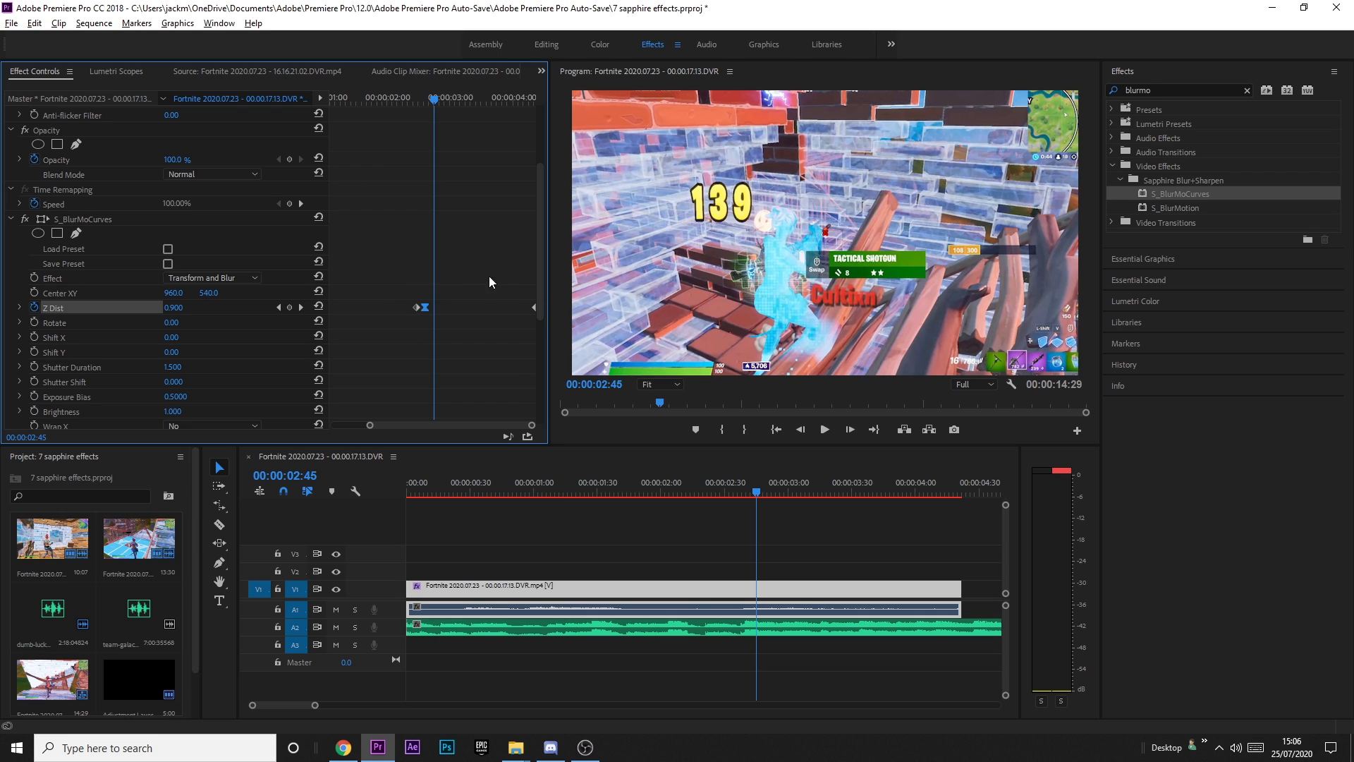
Show the Z Dist velocity graph and extend the gunshot keyframe's incoming handle toward the previous keyframe for a sharper zoom.
{"action": "left_click", "coordinate": [19, 307]}
{"action": "scroll", "coordinate": [403, 397], "scroll_direction": "up", "scroll_amount": 1}
{"action": "scroll", "coordinate": [442, 365], "scroll_direction": "down", "scroll_amount": 1}
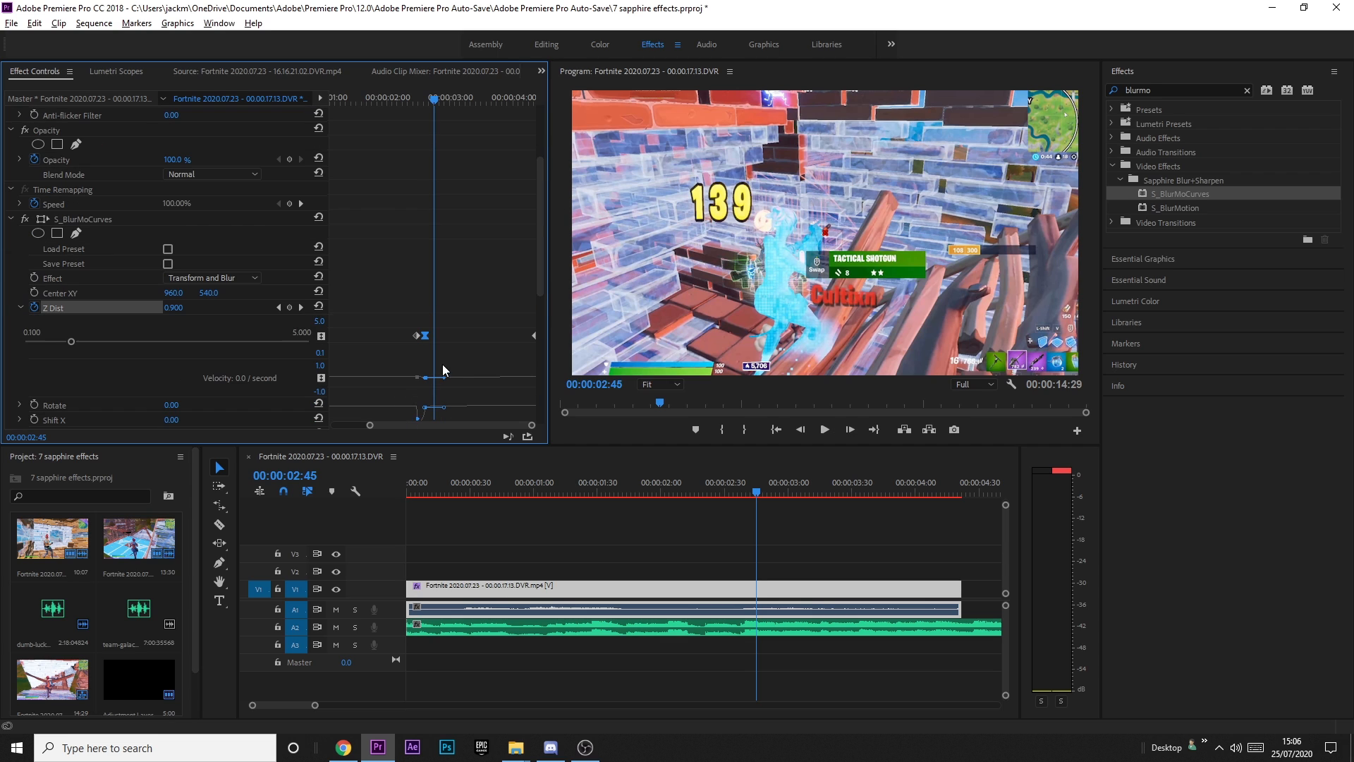
{"action": "left_click_drag", "start_coordinate": [370, 425], "coordinate": [400, 429]}
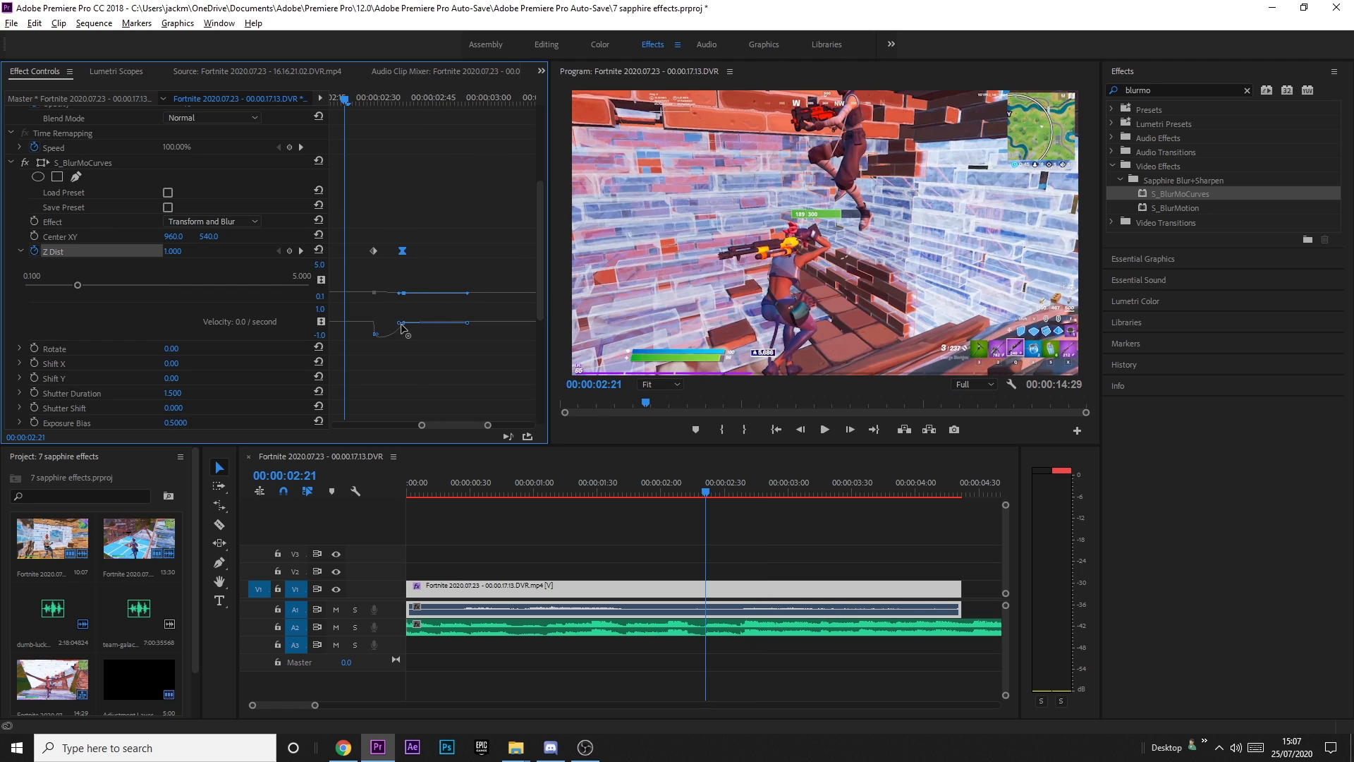
{"action": "left_click_drag", "start_coordinate": [402, 326], "coordinate": [379, 324]}
{"action": "left_click_drag", "start_coordinate": [349, 106], "coordinate": [469, 211]}
{"action": "key", "text": "alt"}
{"action": "left_click_drag", "start_coordinate": [422, 425], "coordinate": [334, 427]}
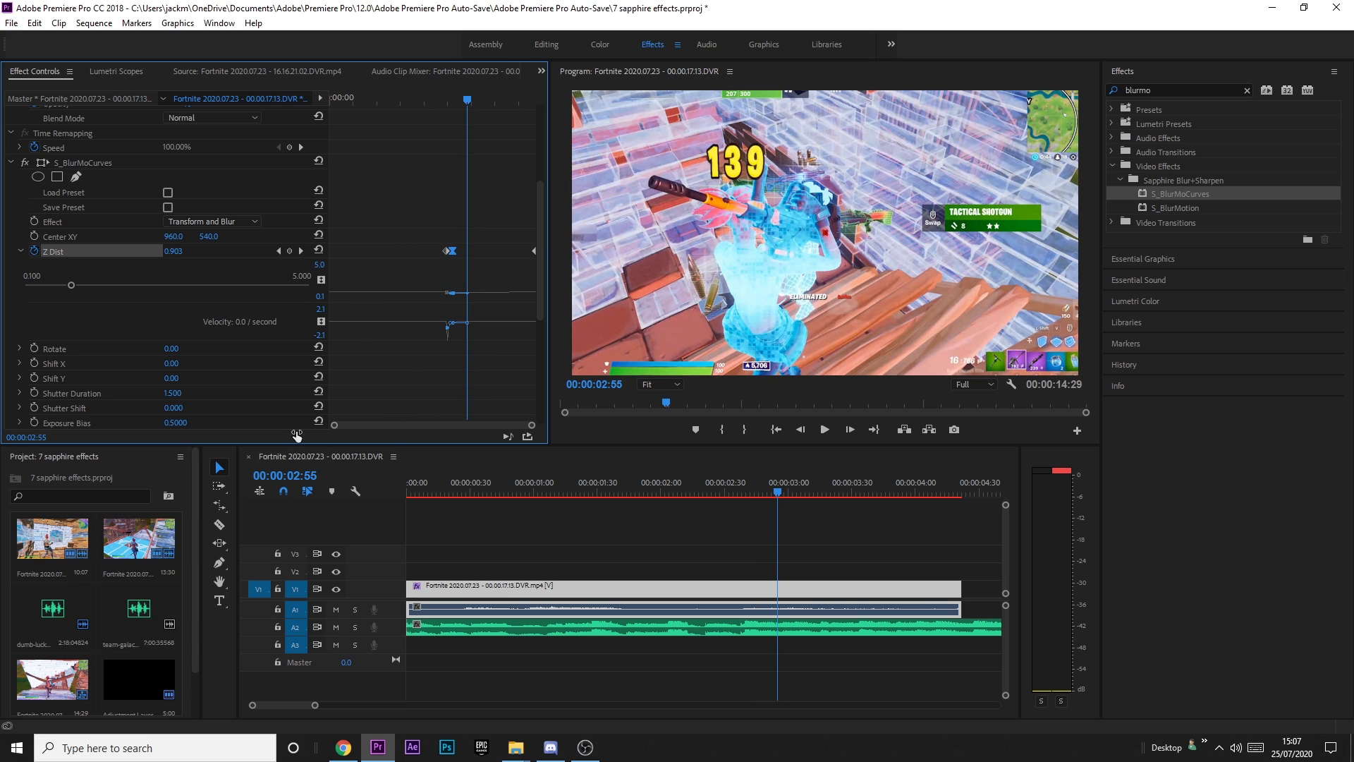
Play the clip from 00:00:01:54 to preview the eased zoom and look over the remaining S_BlurMoCurves parameters.
{"action": "left_click", "coordinate": [426, 98]}
{"action": "left_click_drag", "start_coordinate": [426, 100], "coordinate": [419, 99]}
{"action": "left_click", "coordinate": [464, 163]}
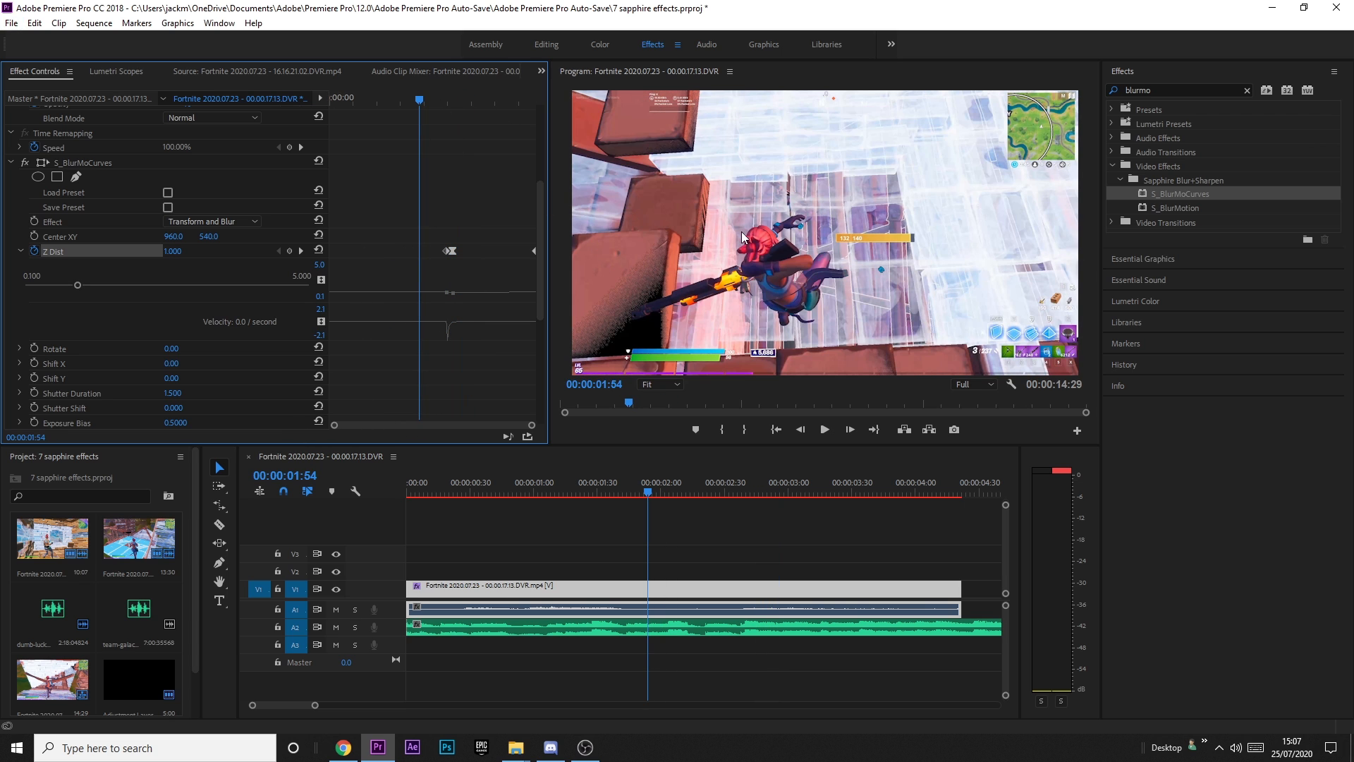
{"action": "key", "text": "space"}
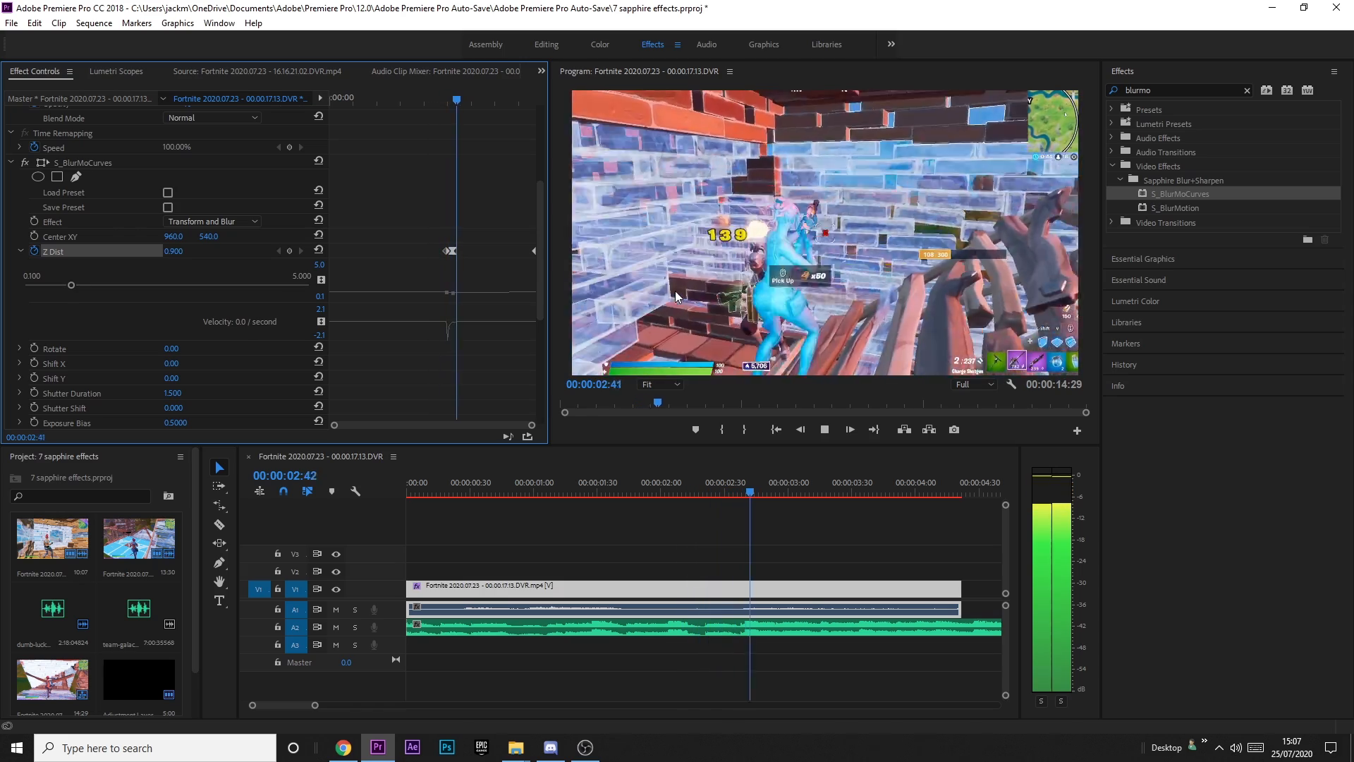
{"action": "key", "text": "space"}
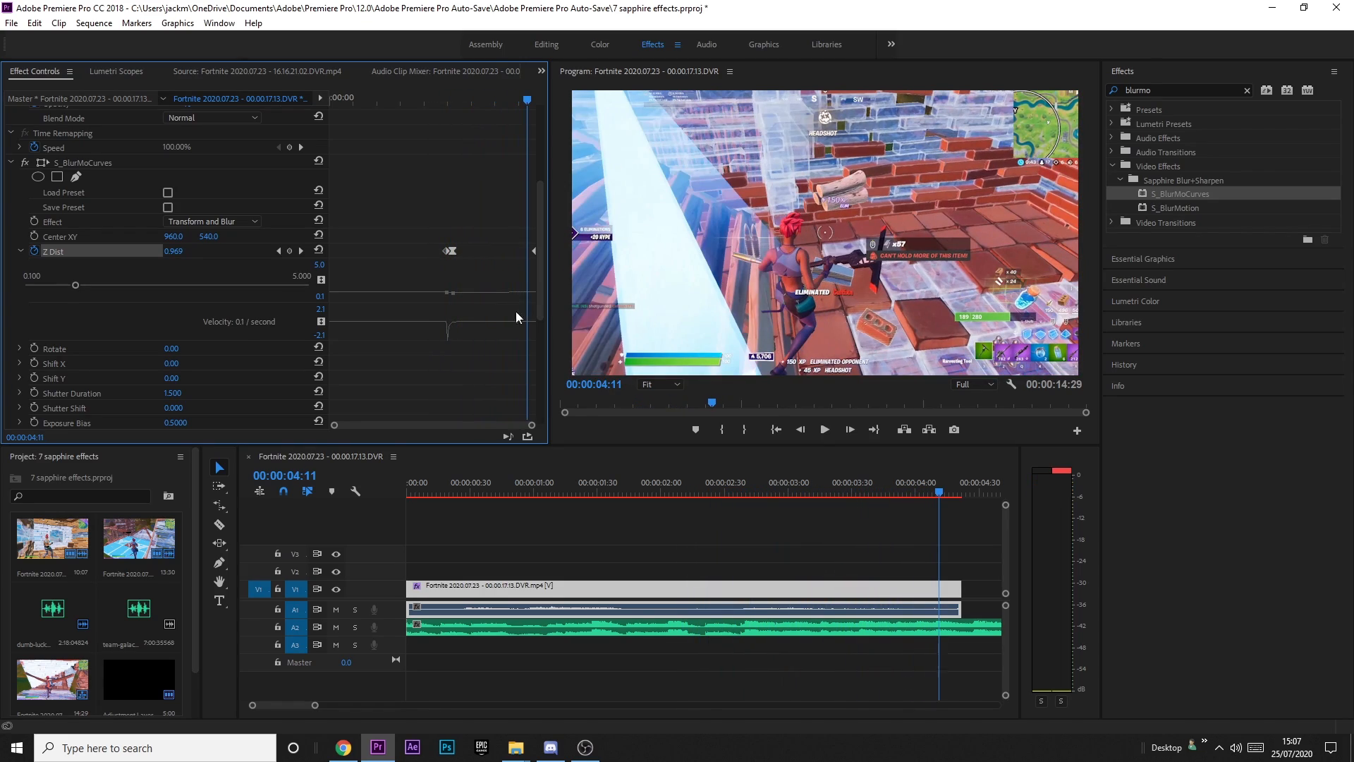
{"action": "scroll", "coordinate": [494, 332], "scroll_direction": "down", "scroll_amount": 2}
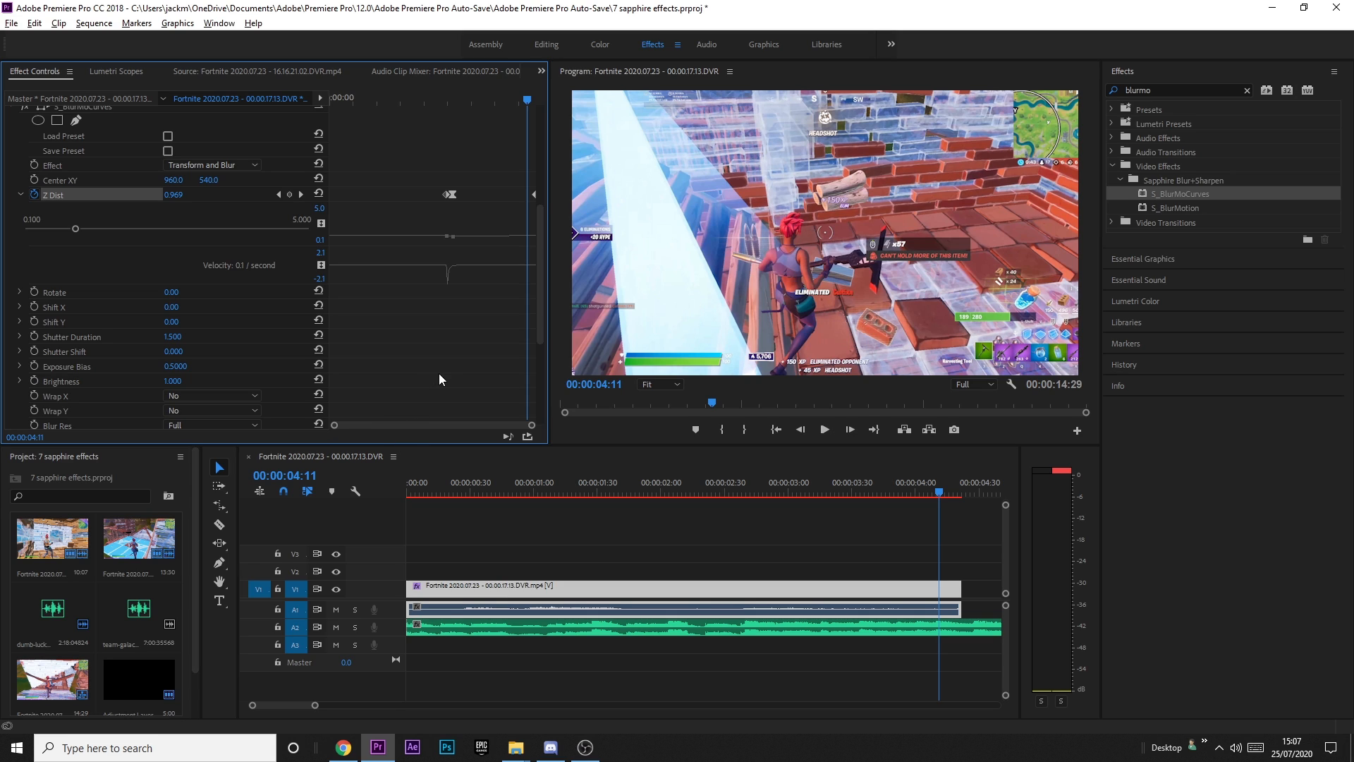
{"action": "scroll", "coordinate": [415, 277], "scroll_direction": "up", "scroll_amount": 1}
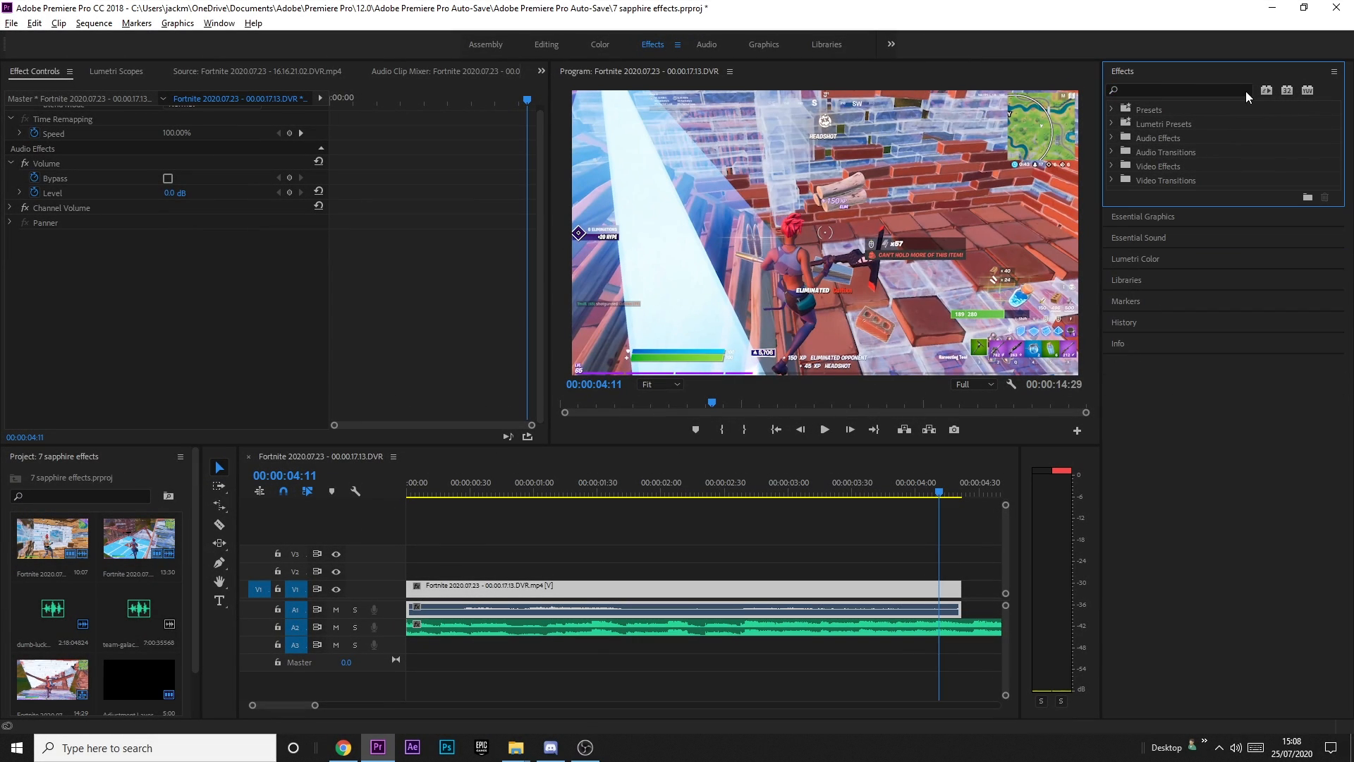
Apply S_FilmDamage to the first gameplay clip and position the playhead at 00:00:01:27.
{"action": "left_click", "coordinate": [1227, 90]}
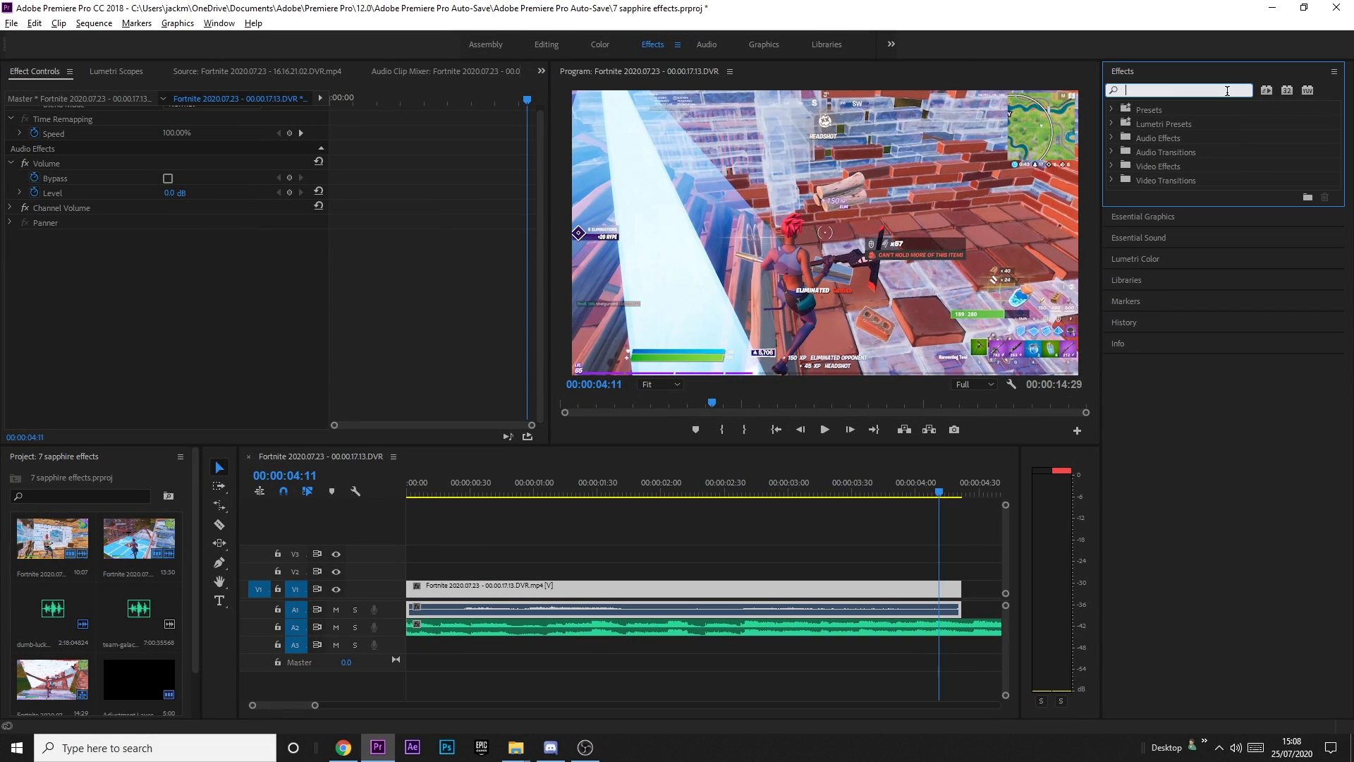
{"action": "type", "text": "s_film"}
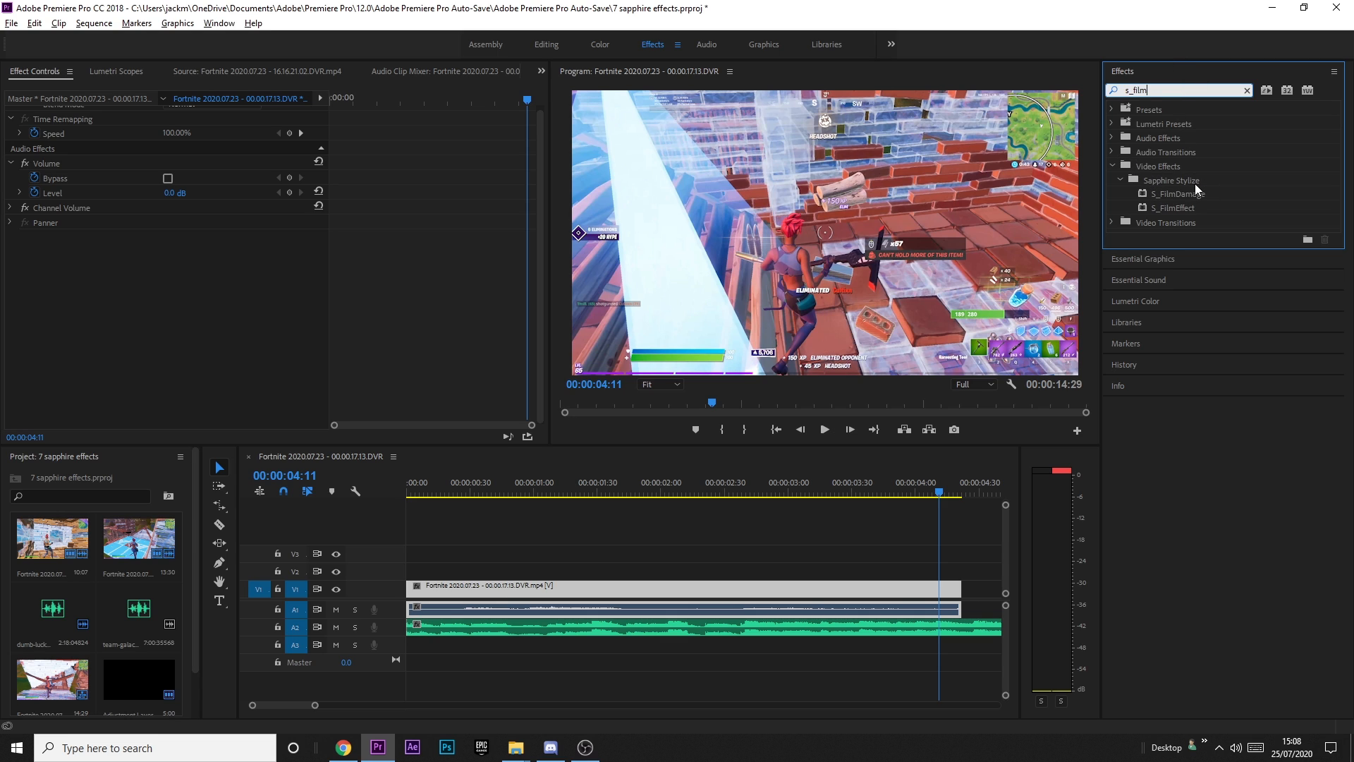
{"action": "left_click_drag", "start_coordinate": [1174, 195], "coordinate": [641, 591]}
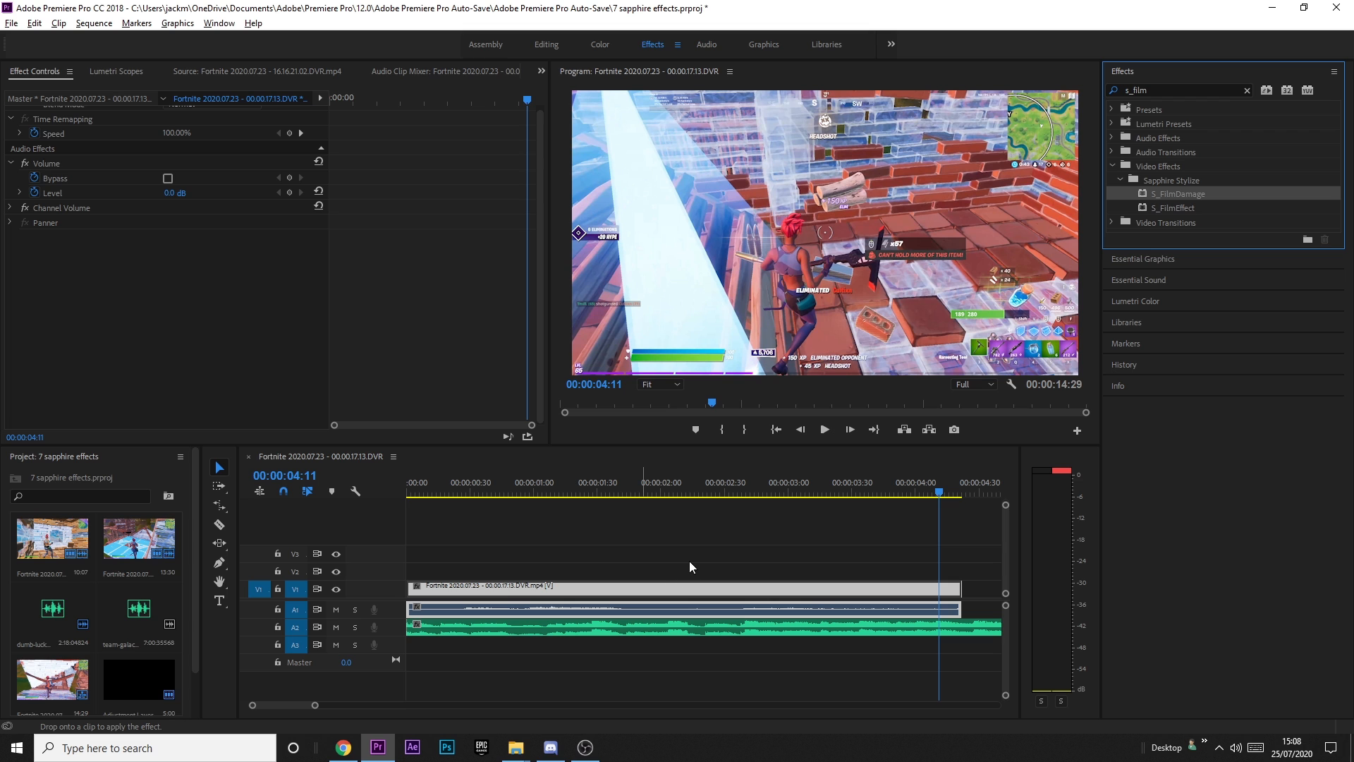
{"action": "left_click_drag", "start_coordinate": [913, 166], "coordinate": [855, 120]}
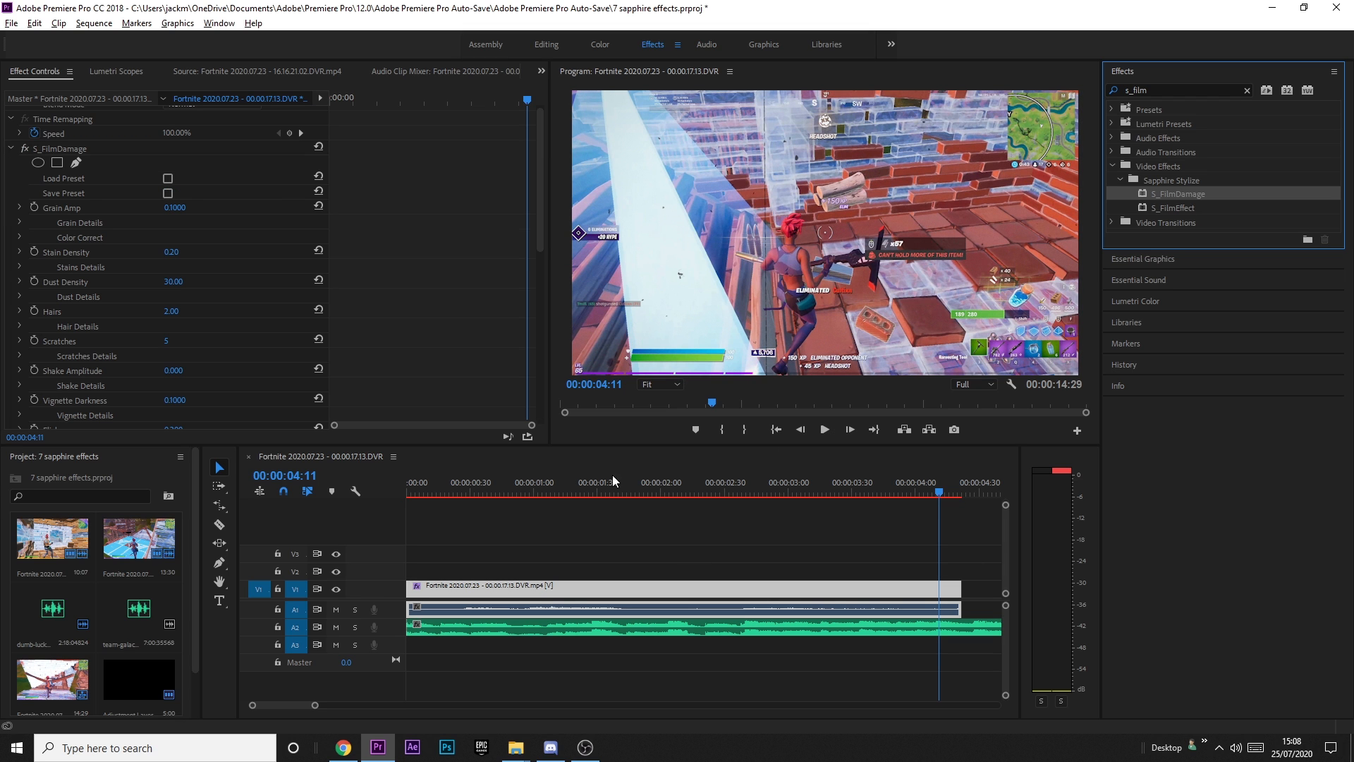
{"action": "mouse_move", "coordinate": [612, 479]}
{"action": "left_mouse_down"}
{"action": "mouse_move", "coordinate": [649, 480]}
{"action": "mouse_move", "coordinate": [591, 491]}
{"action": "left_mouse_up"}
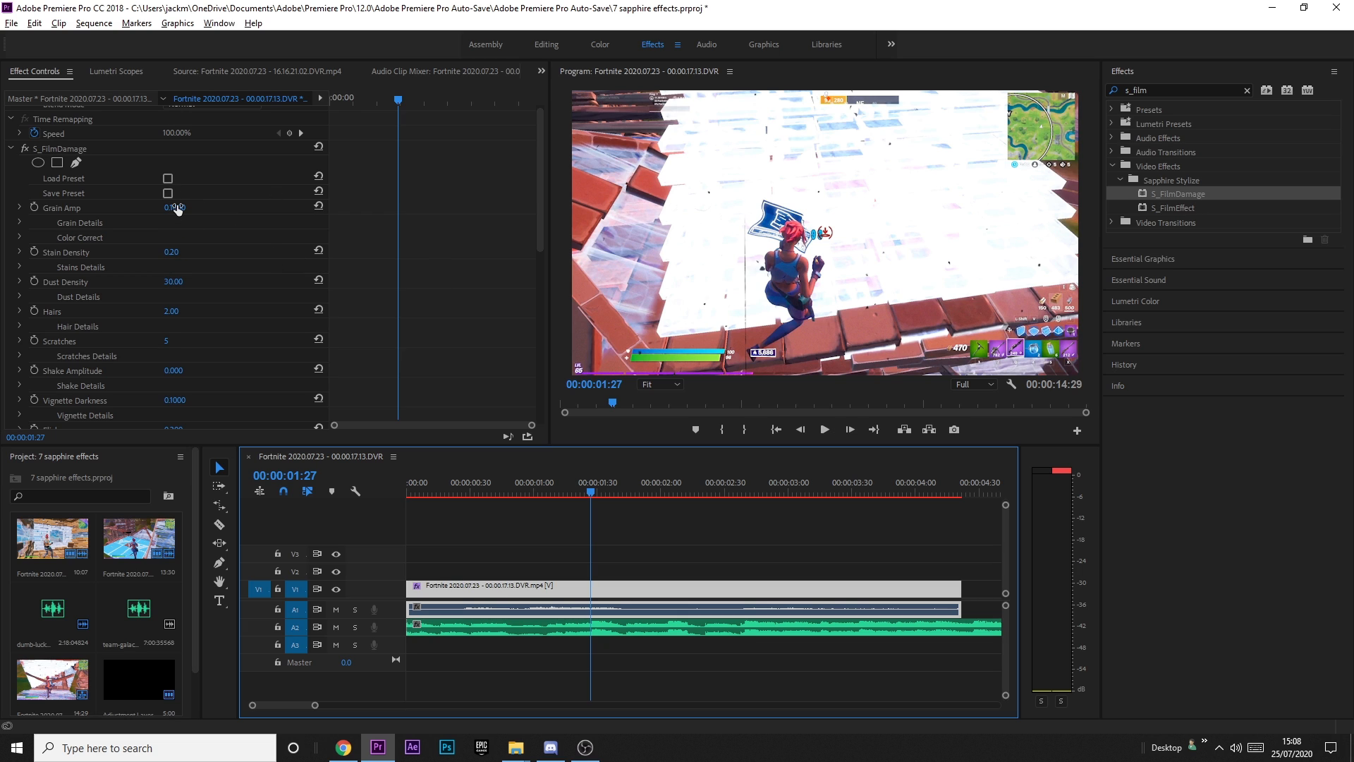
Set S_FilmDamage's Grain Amp, Stain Density and Hairs to 0 and its Dust Density to 10.
{"action": "left_click", "coordinate": [146, 201]}
{"action": "left_click_drag", "start_coordinate": [173, 207], "coordinate": [141, 207]}
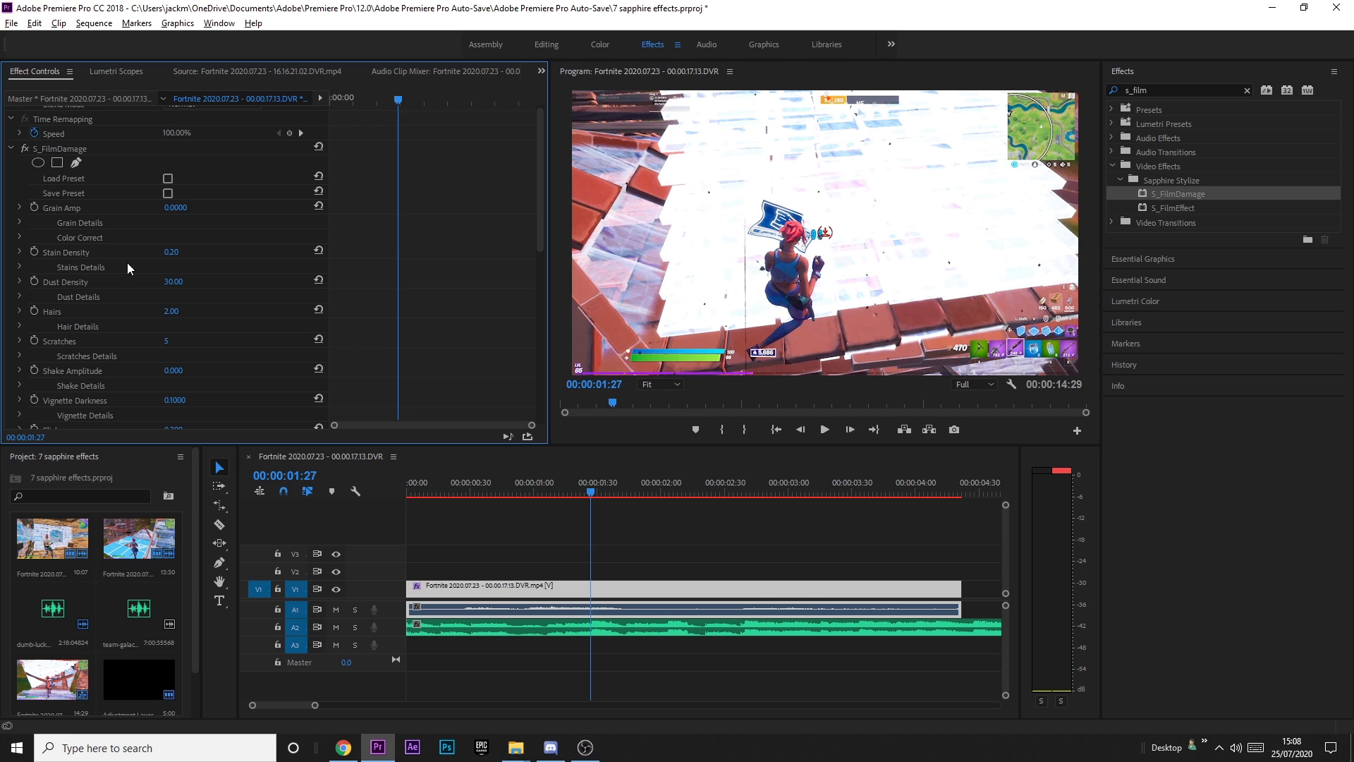
{"action": "left_click_drag", "start_coordinate": [171, 283], "coordinate": [141, 283]}
{"action": "left_click_drag", "start_coordinate": [177, 251], "coordinate": [145, 251]}
{"action": "left_click_drag", "start_coordinate": [165, 313], "coordinate": [161, 313]}
{"action": "left_click", "coordinate": [173, 279]}
{"action": "type", "text": "10"}
{"action": "key", "text": "Return"}
Set S_FilmDamage's Scratches, Vignette Darkness and Flicker to 0.
{"action": "scroll", "coordinate": [127, 388], "scroll_direction": "up", "scroll_amount": 3}
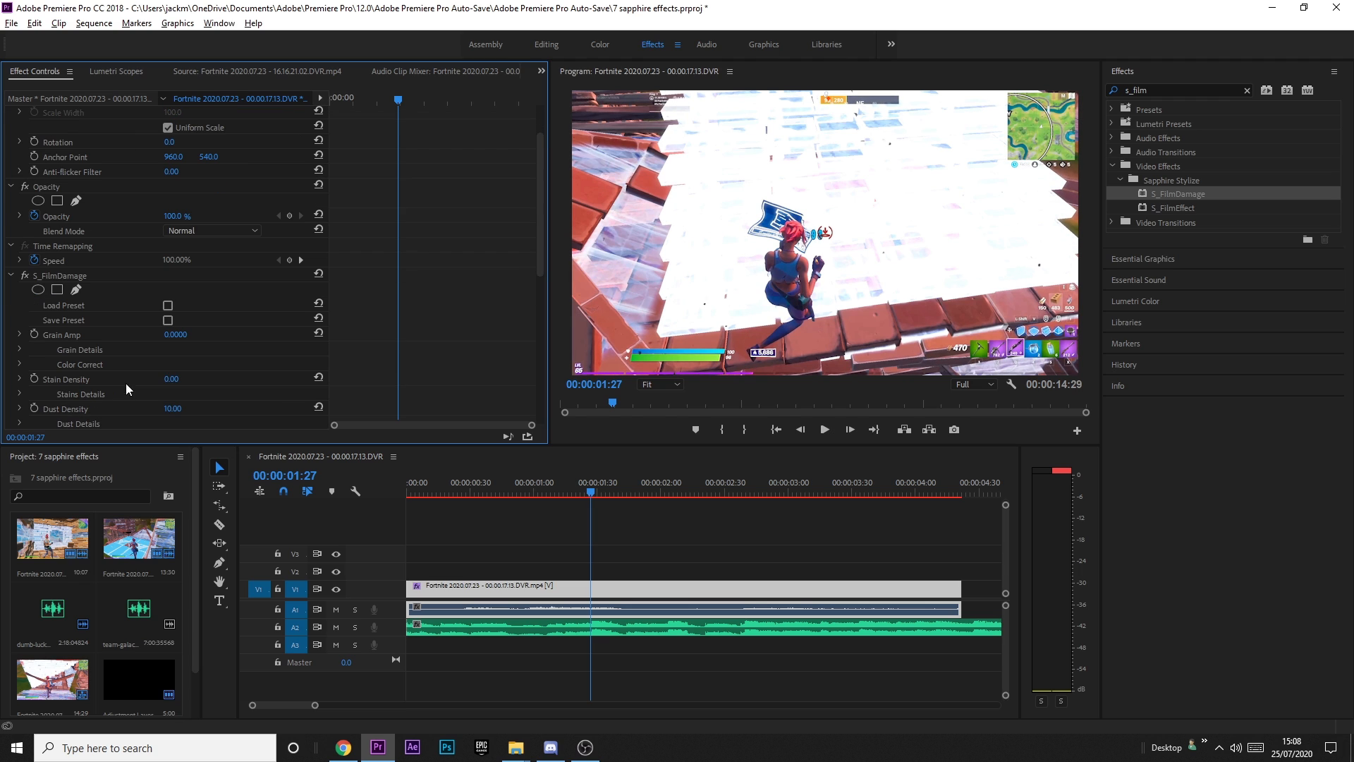
{"action": "scroll", "coordinate": [126, 384], "scroll_direction": "down", "scroll_amount": 4}
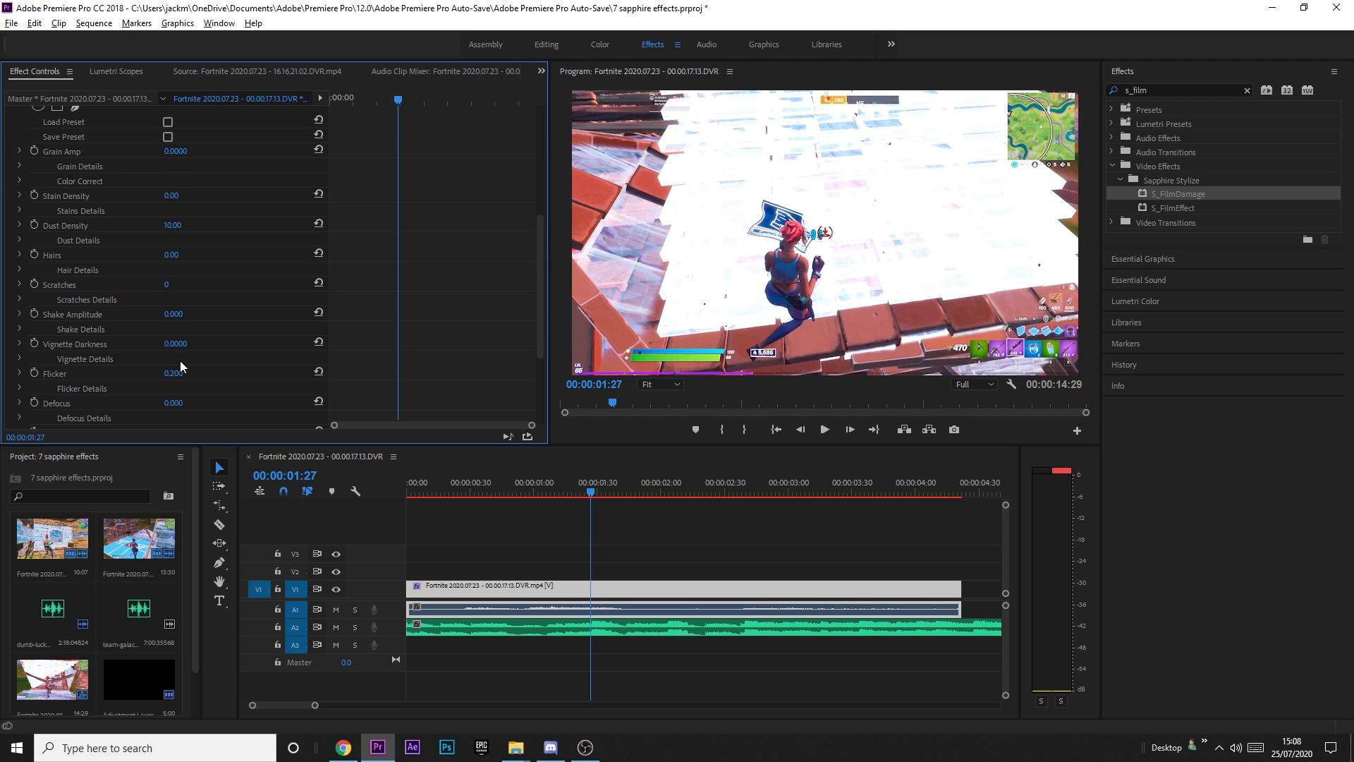
{"action": "left_click_drag", "start_coordinate": [175, 374], "coordinate": [142, 374]}
{"action": "scroll", "coordinate": [117, 366], "scroll_direction": "down", "scroll_amount": 2}
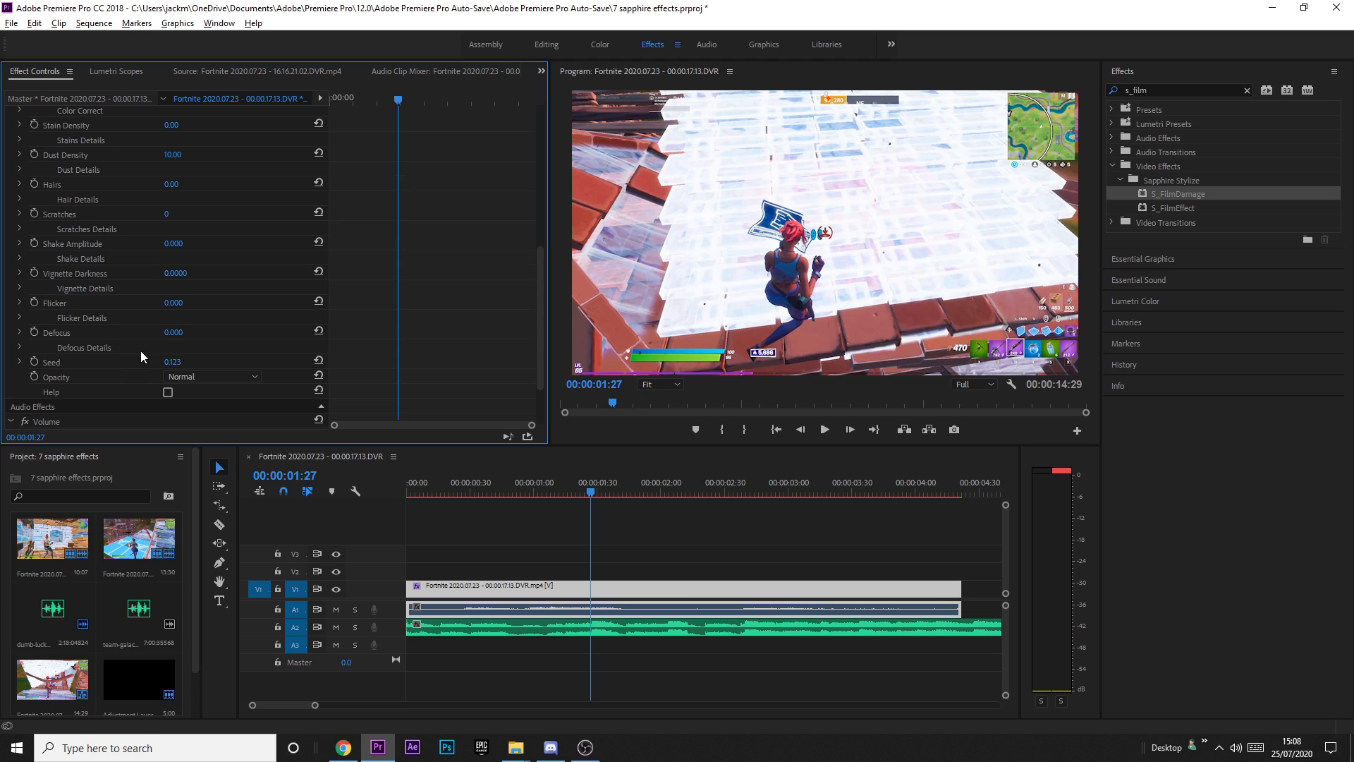
Set Dust Color1 and Dust Color2 in S_FilmDamage's Dust Details to white, and return the playhead to 00:00:00:16.
{"action": "scroll", "coordinate": [91, 360], "scroll_direction": "up", "scroll_amount": 1}
{"action": "scroll", "coordinate": [210, 331], "scroll_direction": "up", "scroll_amount": 3}
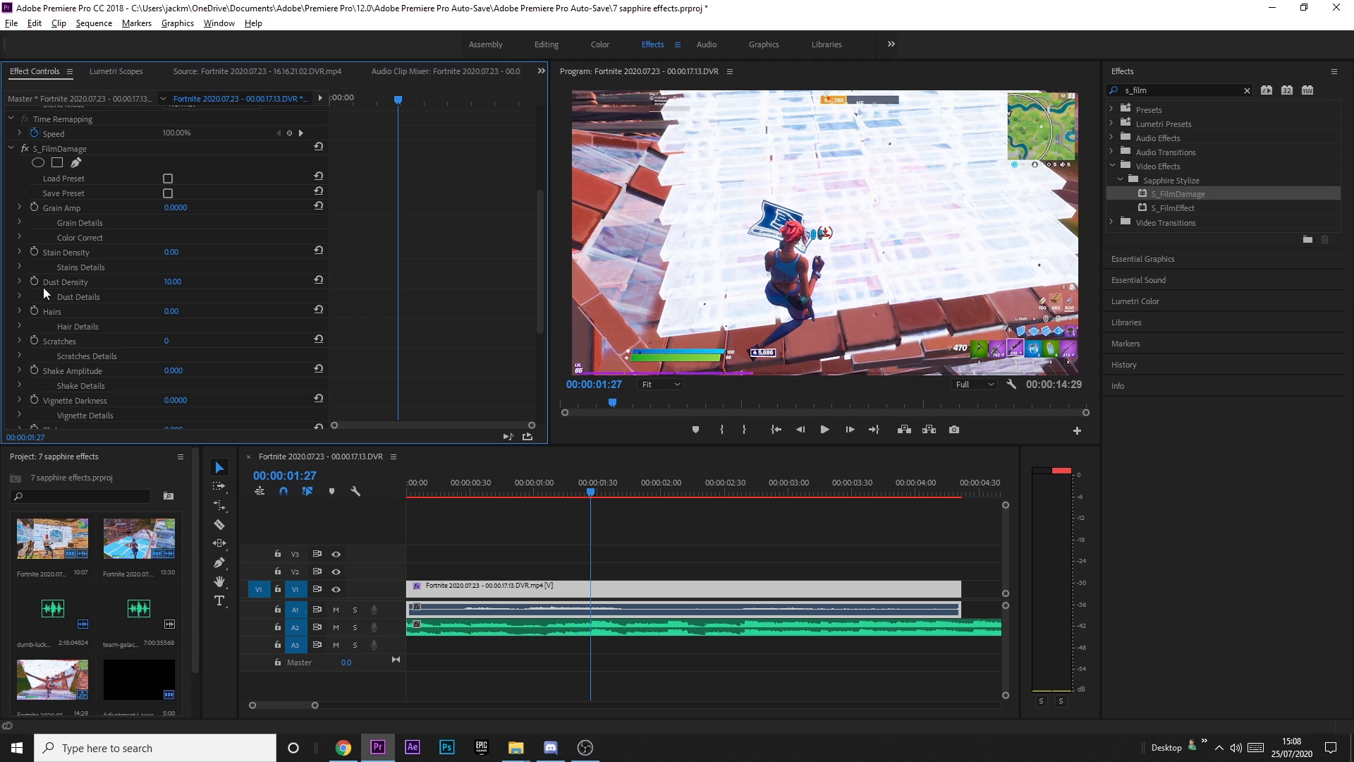
{"action": "left_click", "coordinate": [19, 296]}
{"action": "scroll", "coordinate": [155, 277], "scroll_direction": "down", "scroll_amount": 1}
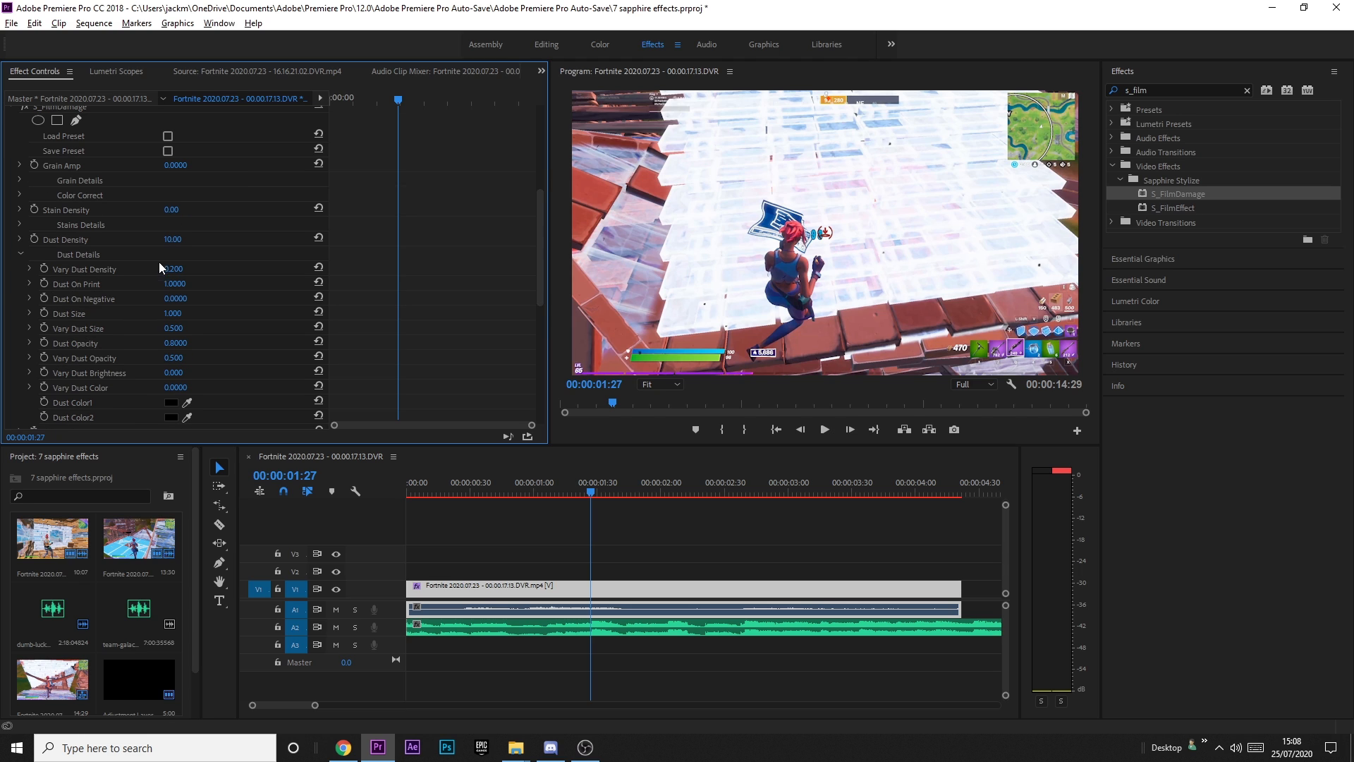
{"action": "left_click", "coordinate": [171, 402]}
{"action": "left_click_drag", "start_coordinate": [611, 345], "coordinate": [494, 296]}
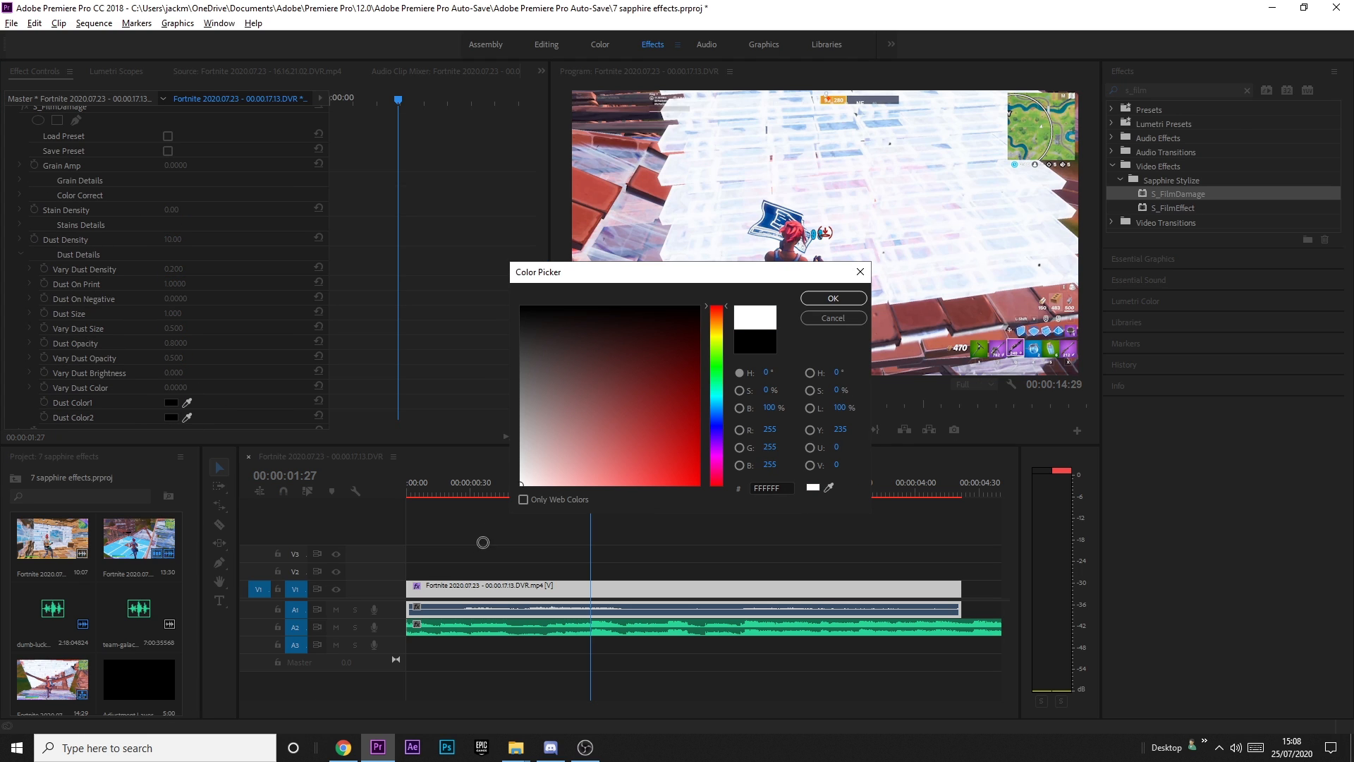
{"action": "left_click", "coordinate": [831, 298]}
{"action": "left_click", "coordinate": [171, 417]}
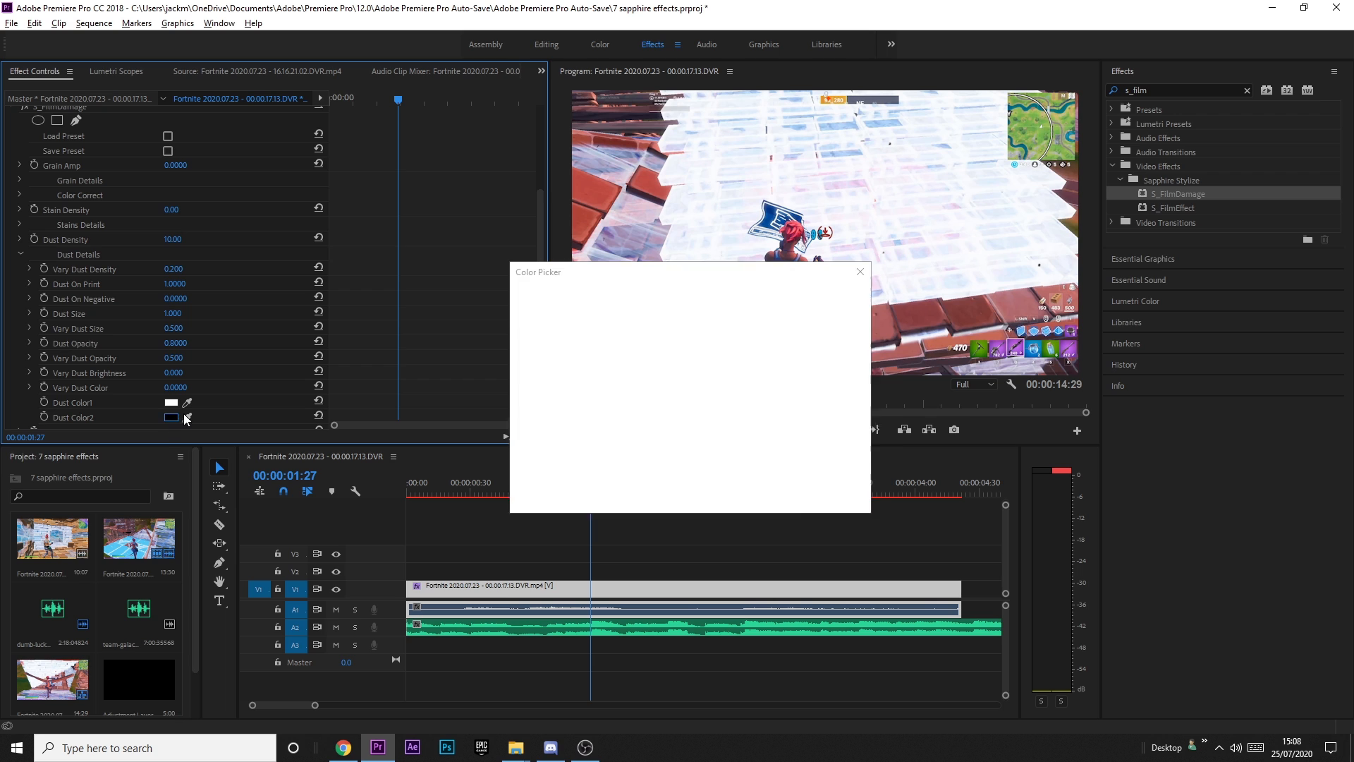
{"action": "left_click_drag", "start_coordinate": [598, 408], "coordinate": [340, 556]}
{"action": "left_click", "coordinate": [833, 298]}
{"action": "left_click", "coordinate": [441, 485]}
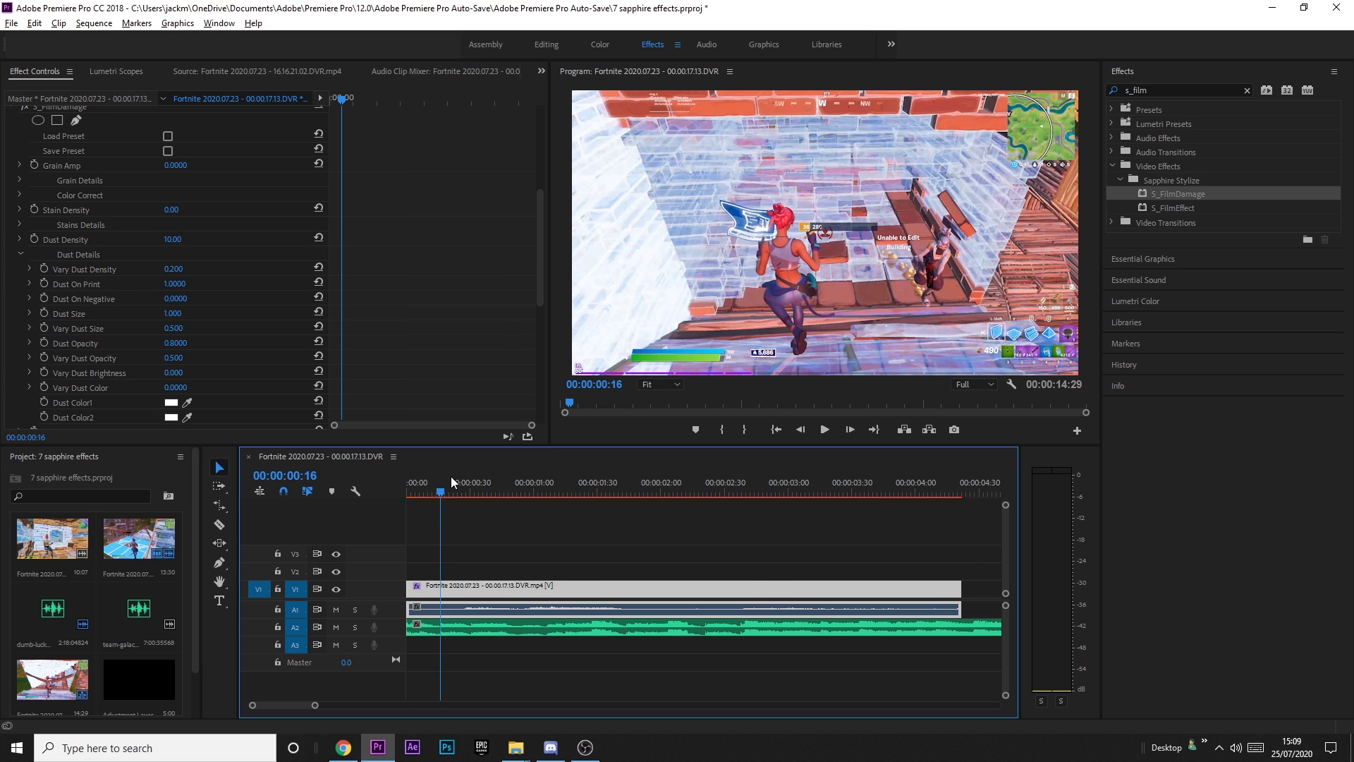
Set S_FilmDamage's Dust Density to 15 and play the clip from 00:00:00:00 to about 00:00:03:17.
{"action": "left_click_drag", "start_coordinate": [436, 489], "coordinate": [406, 489]}
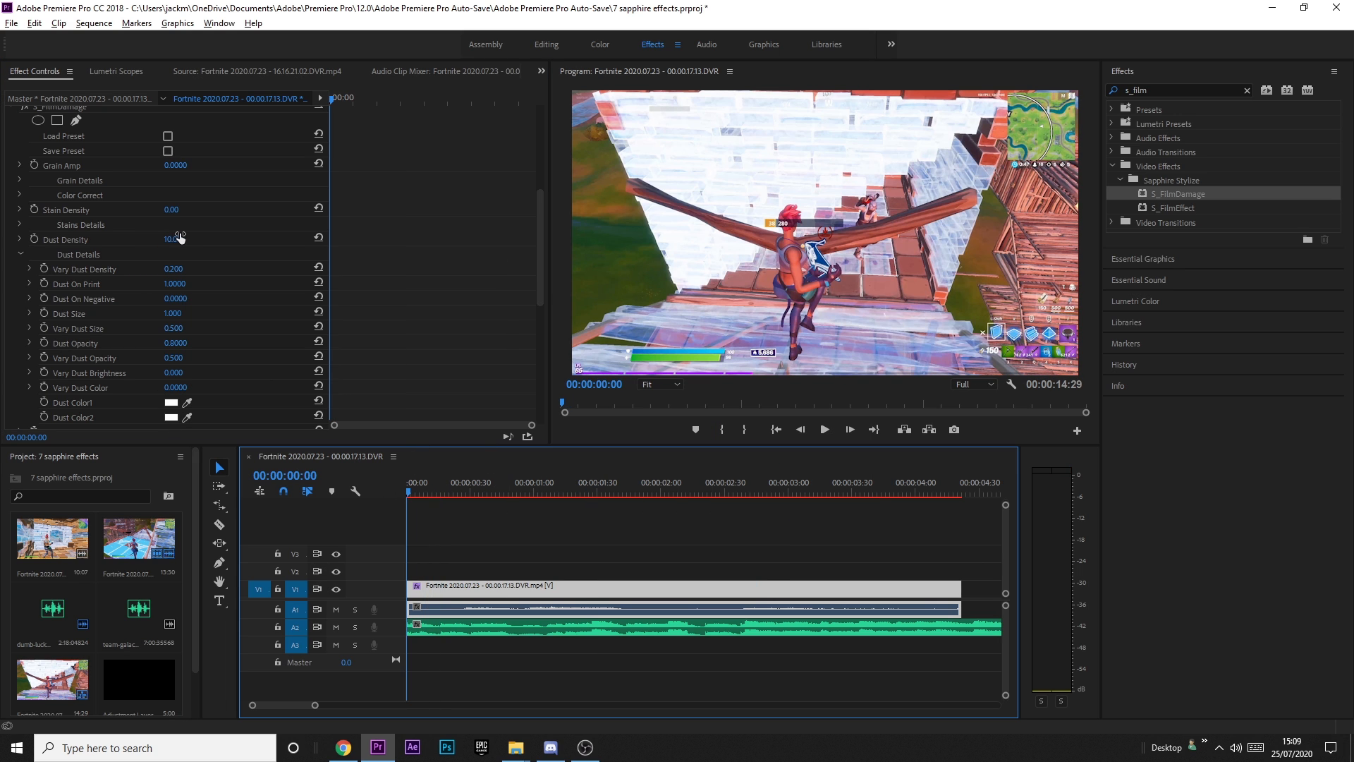
{"action": "left_click", "coordinate": [177, 240]}
{"action": "type", "text": "15"}
{"action": "key", "text": "Return"}
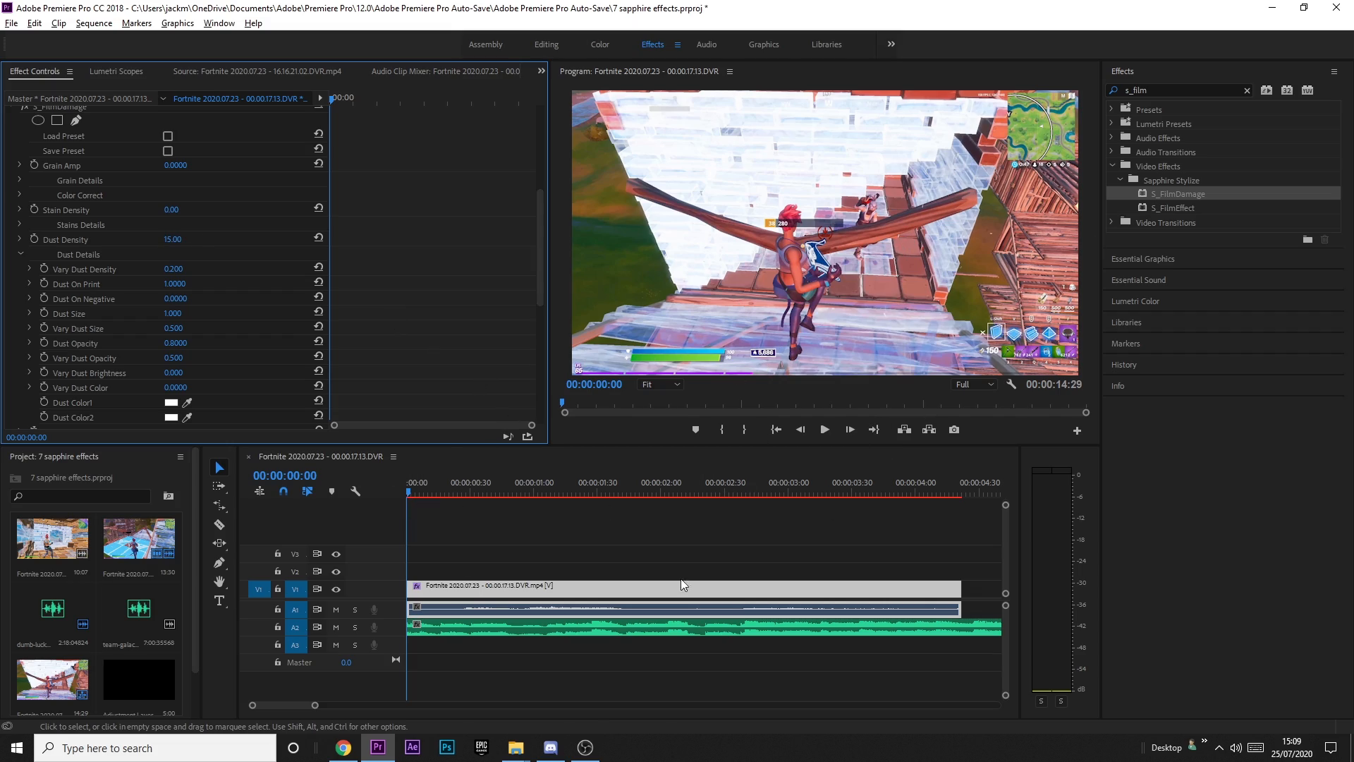
{"action": "key", "text": "space"}
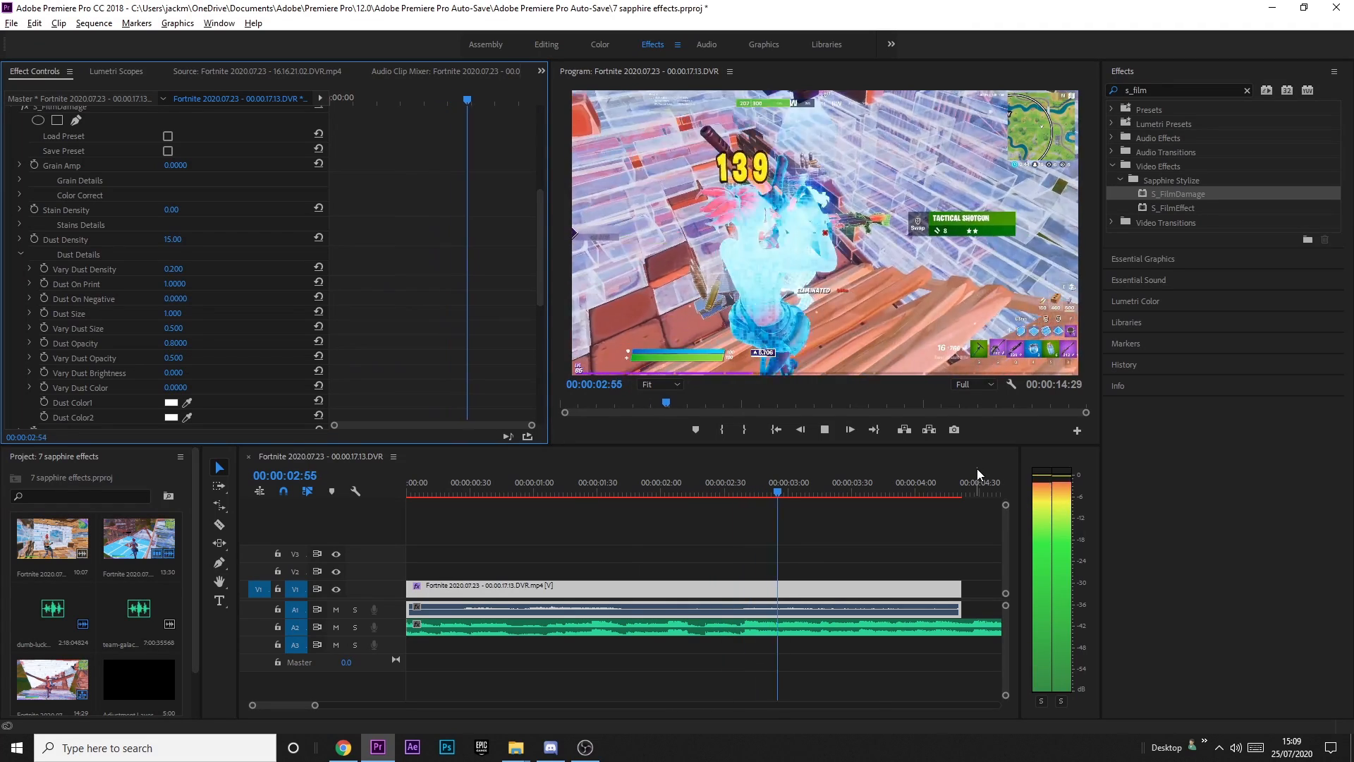
{"action": "key", "text": "space"}
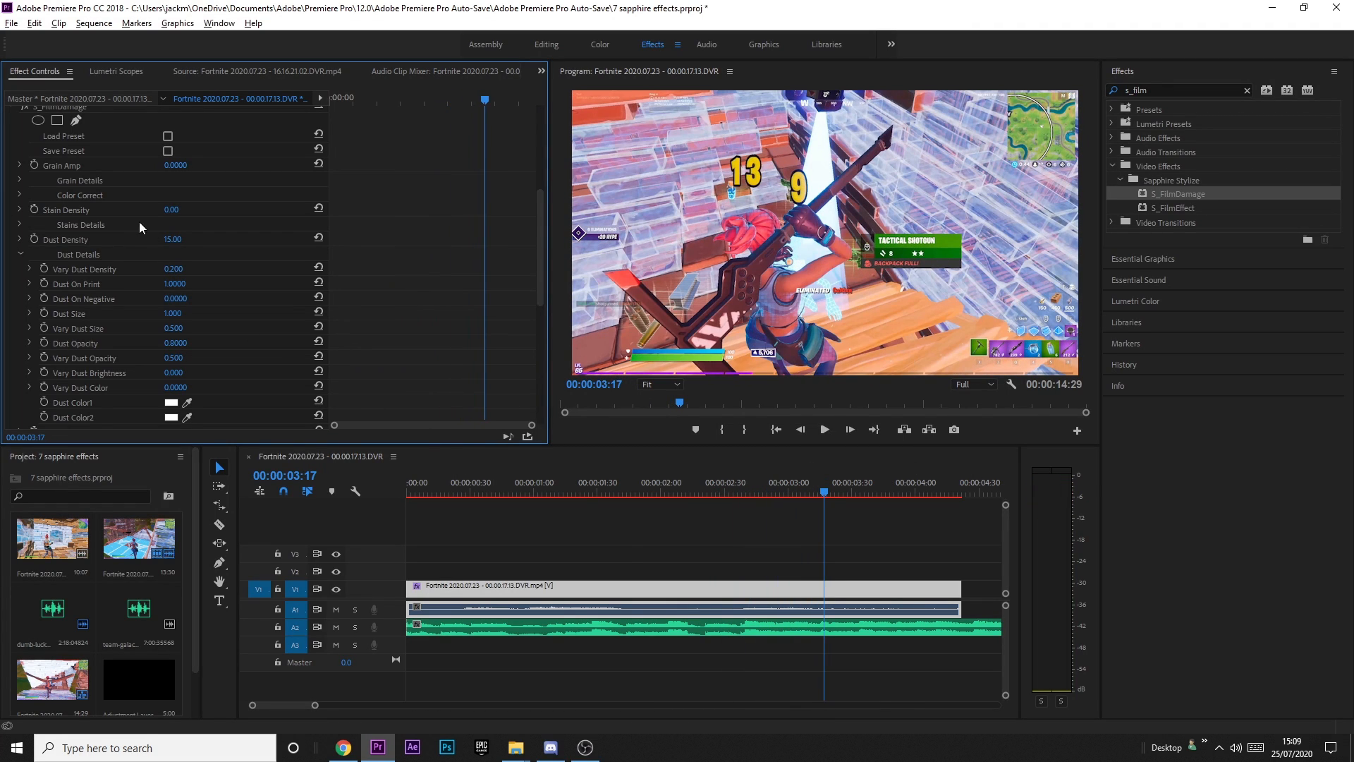
Set S_FilmDamage's Dust Density to 35 and move the playhead to 00:00:01:13.
{"action": "left_click", "coordinate": [165, 240]}
{"action": "type", "text": "35"}
{"action": "key", "text": "Return"}
{"action": "left_click", "coordinate": [561, 492]}
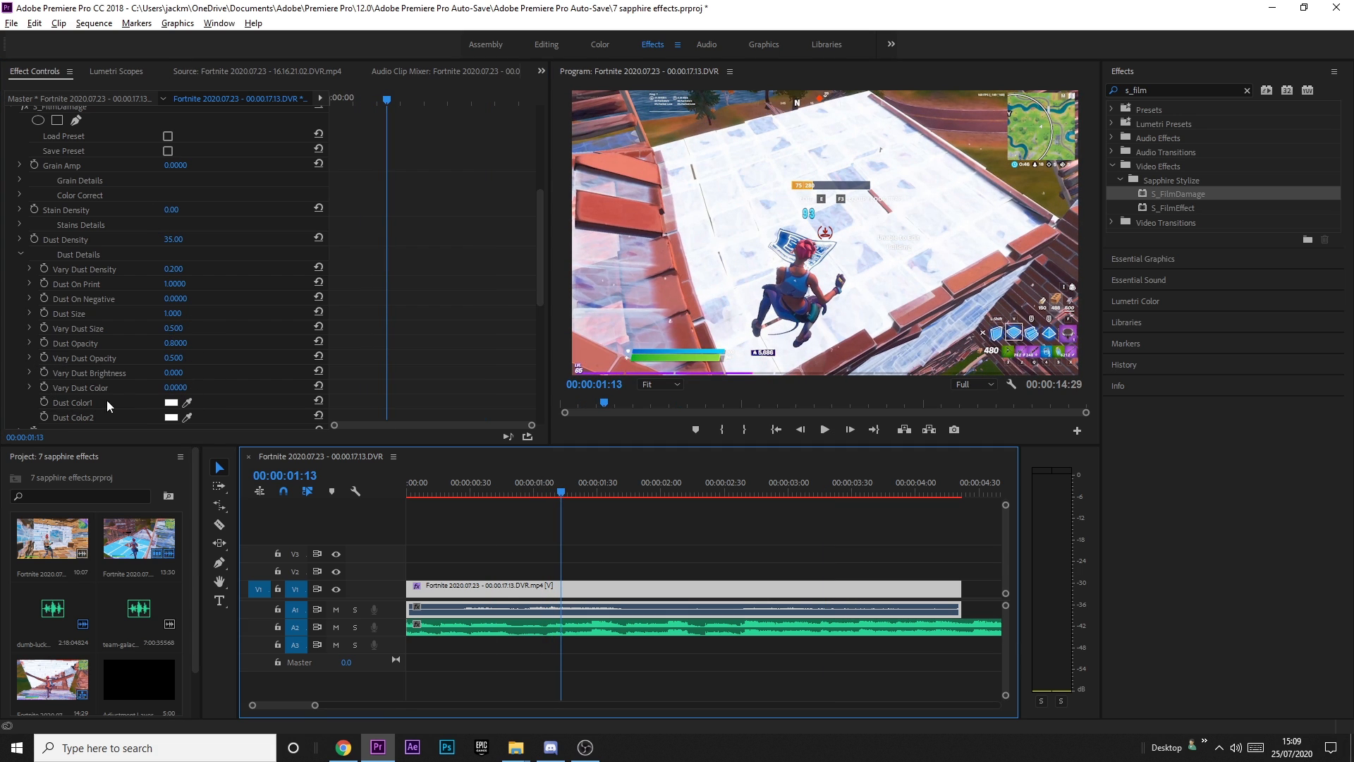
{"action": "key", "text": "ctrl+s"}
Set Vary Dust Color in the Dust Details to 36.9, raise it to 39.6, and move the playhead to 00:00:00:33.
{"action": "left_click", "coordinate": [174, 387]}
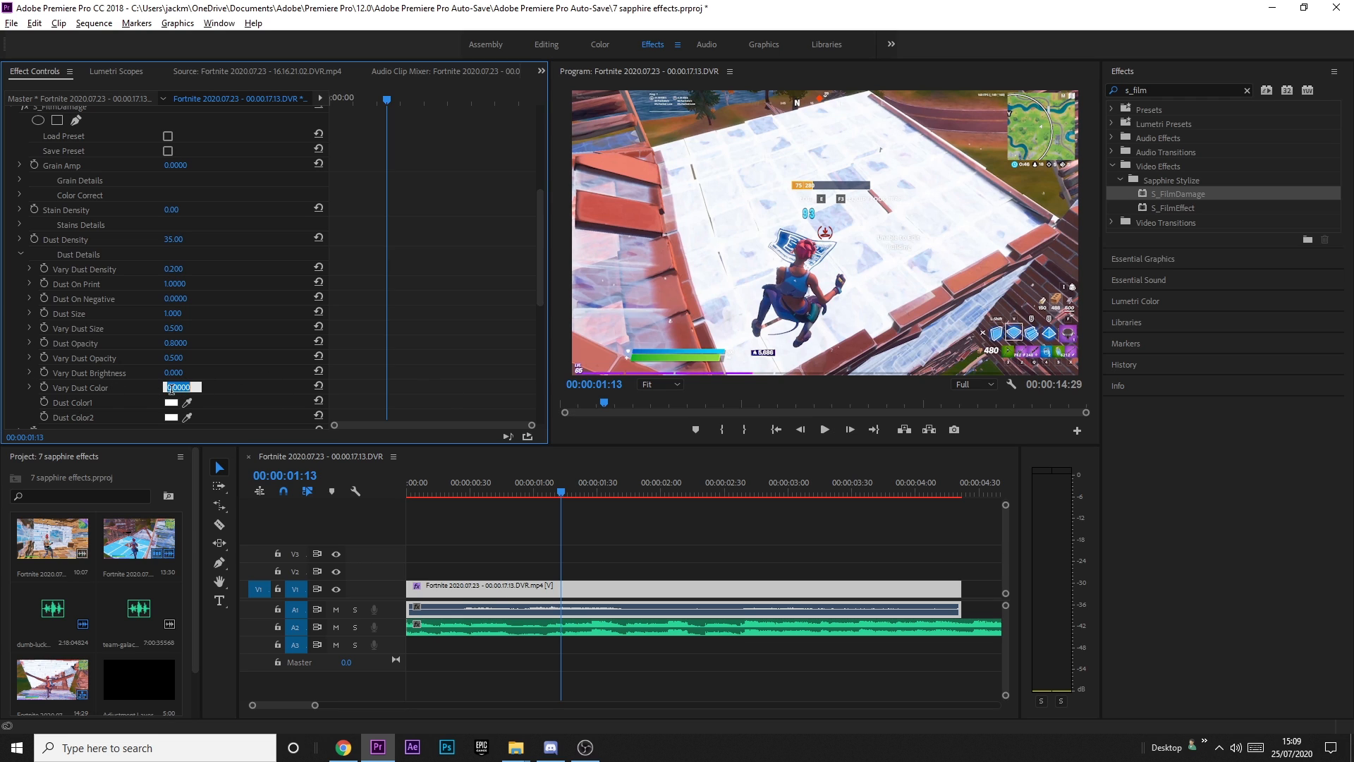
{"action": "type", "text": "36.9"}
{"action": "key", "text": "Return"}
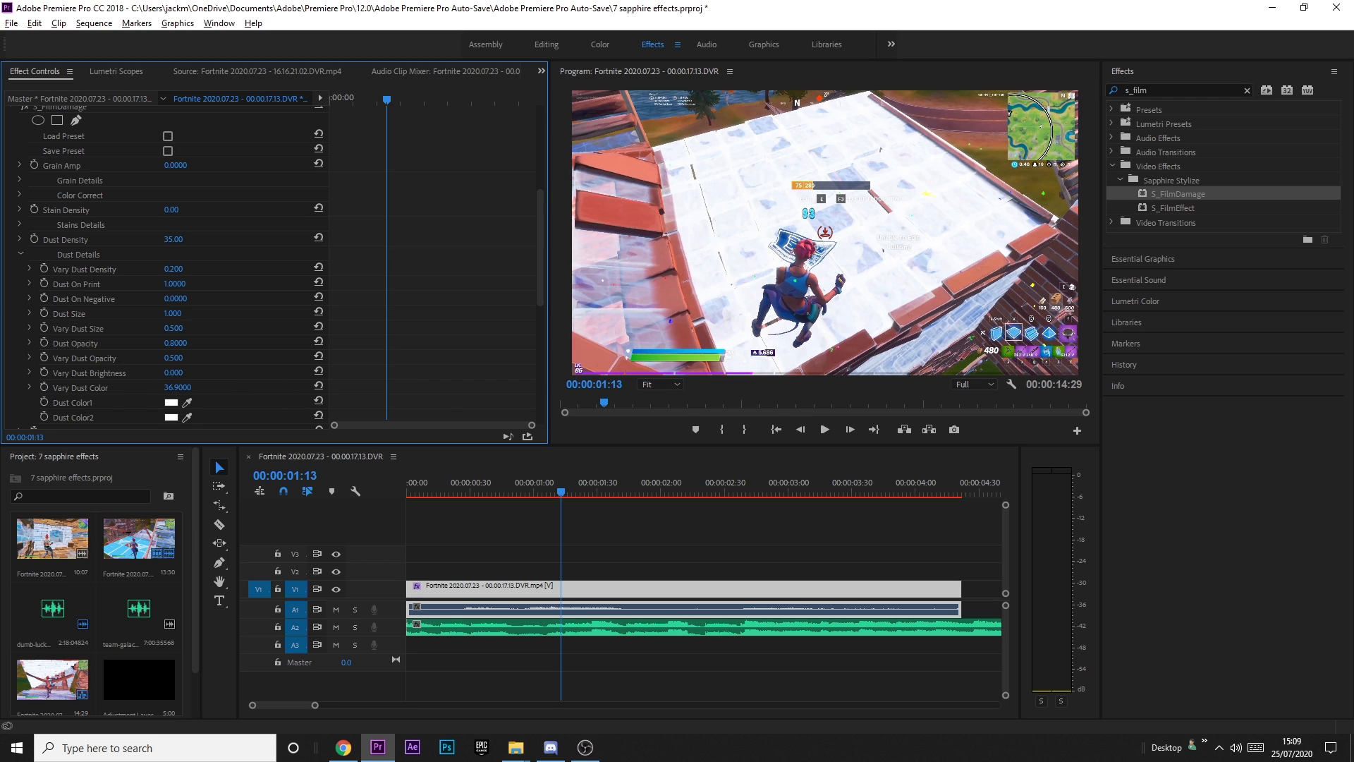
{"action": "left_click_drag", "start_coordinate": [177, 387], "coordinate": [191, 387]}
{"action": "left_click", "coordinate": [476, 487]}
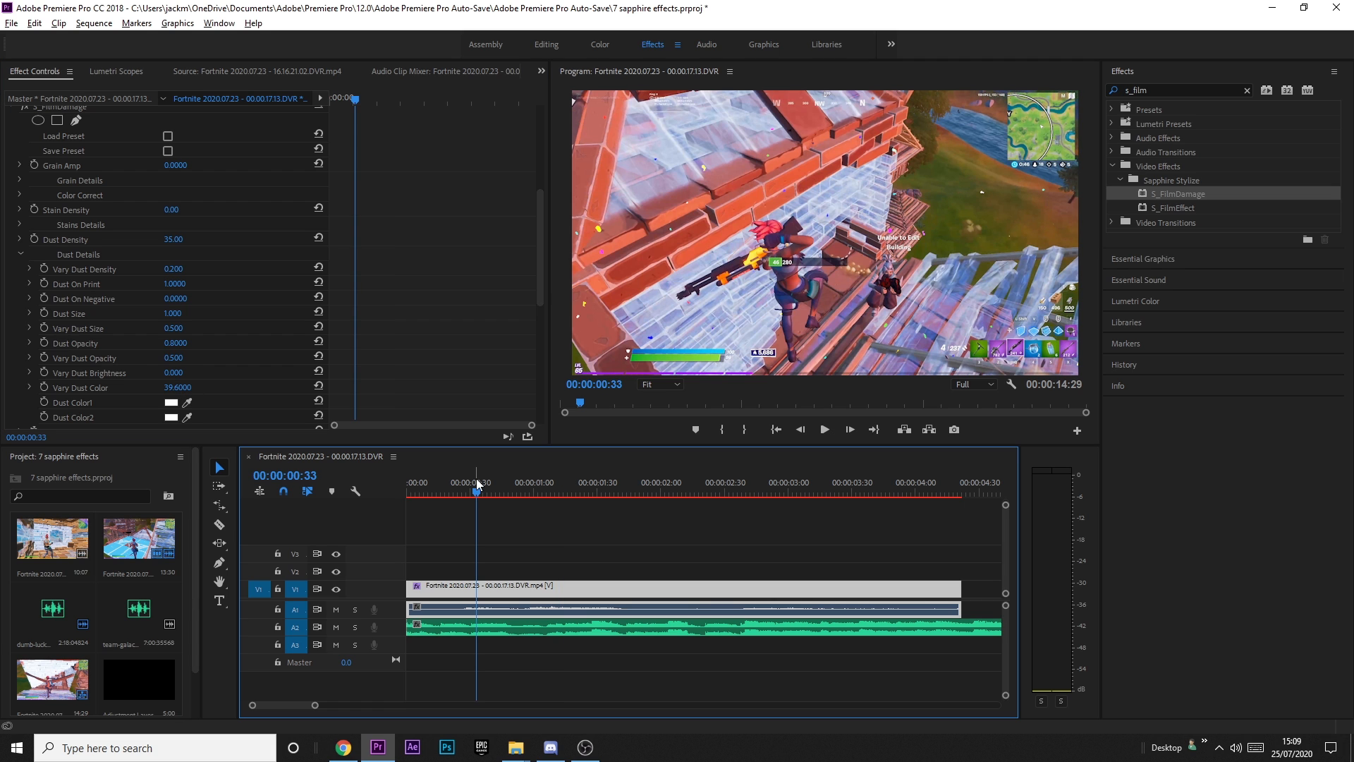
Play the clip from its first frame to examine the coloured dust in motion.
{"action": "key", "text": "Home"}
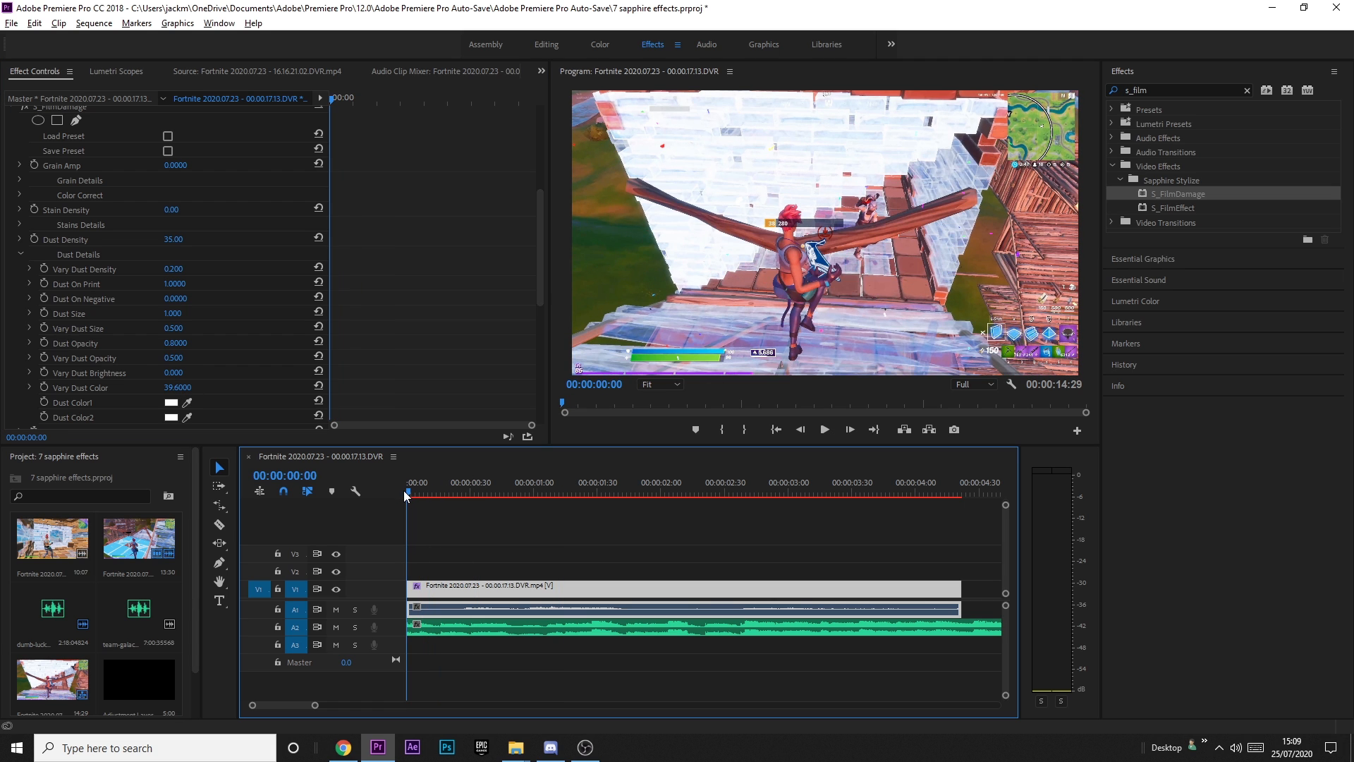
{"action": "mouse_move", "coordinate": [410, 488]}
{"action": "left_mouse_down"}
{"action": "mouse_move", "coordinate": [441, 489]}
{"action": "mouse_move", "coordinate": [406, 489]}
{"action": "left_mouse_up"}
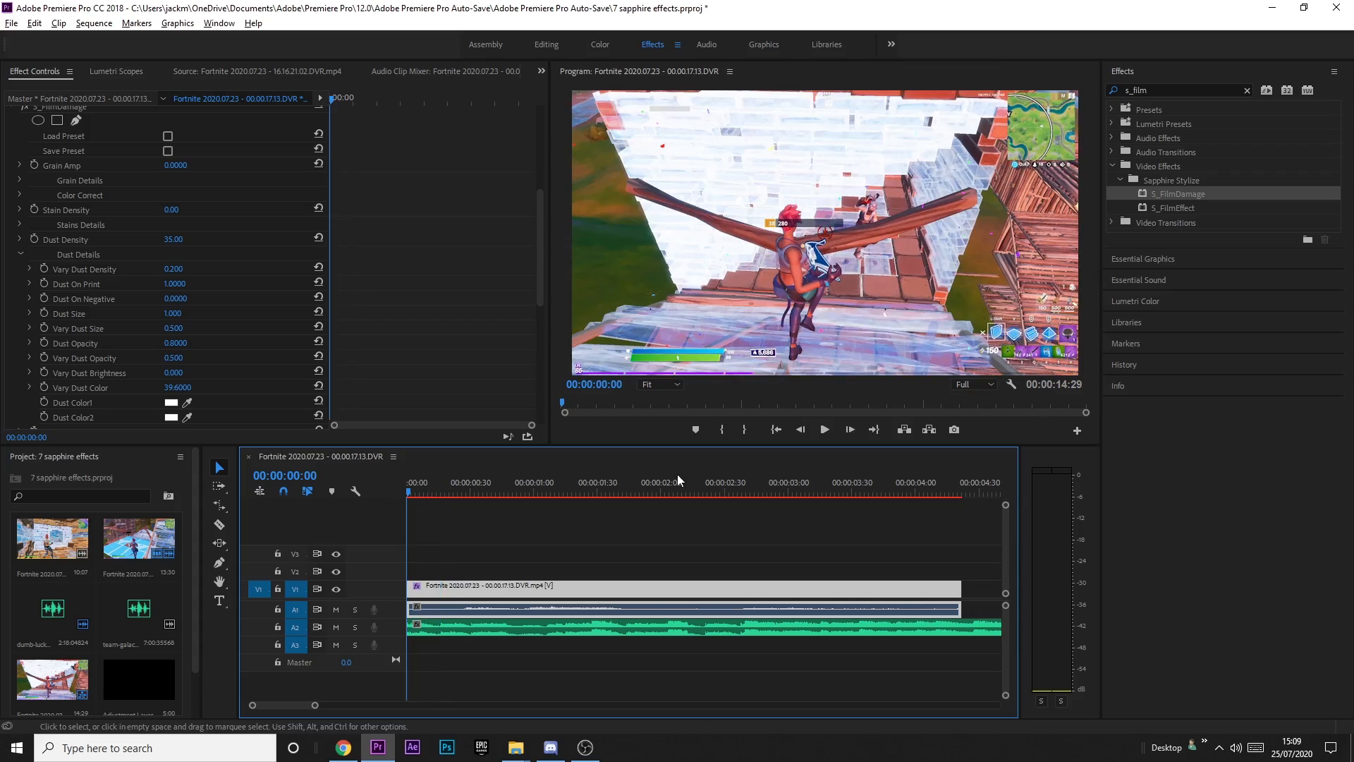
{"action": "key", "text": "space"}
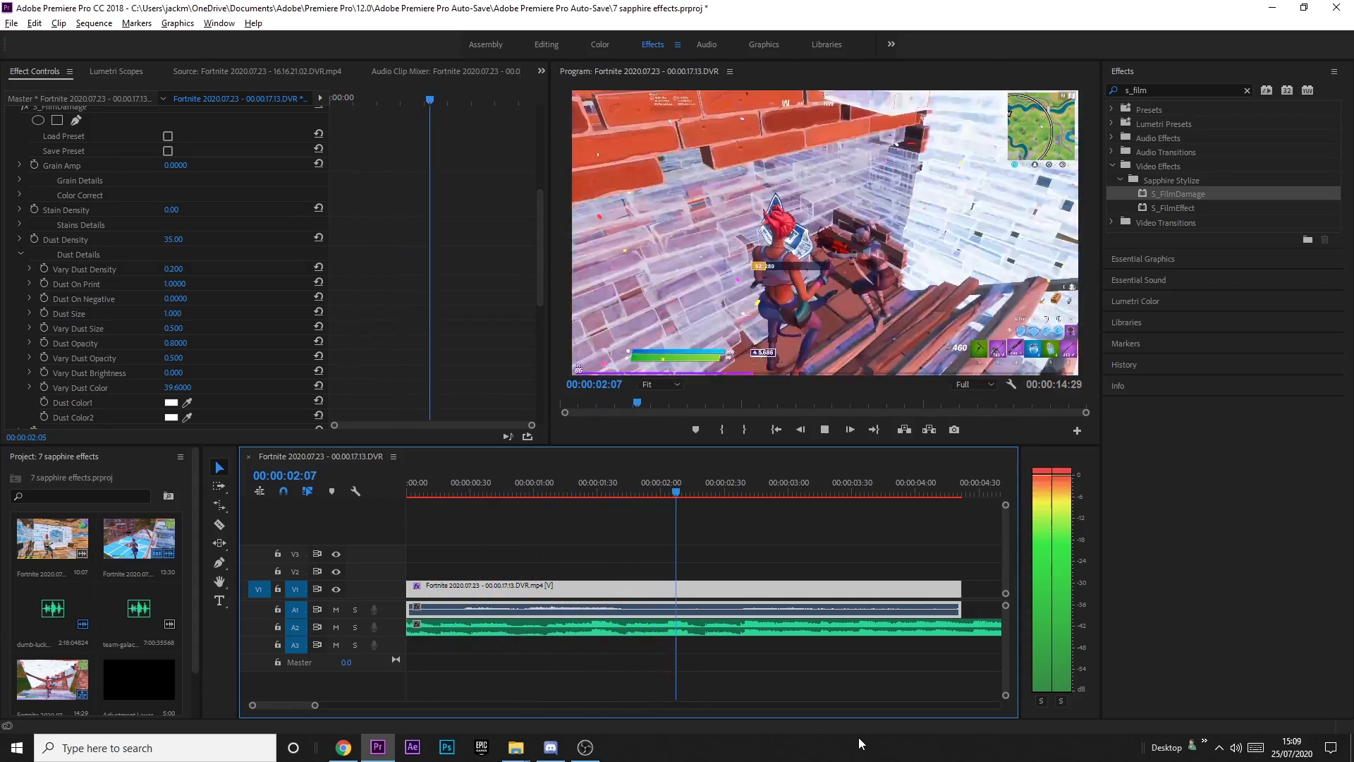
{"action": "key", "text": "space"}
Set Vary Dust Color back to 0 and start keyframing Dust Density with a value of 0 at 00:00:01:20.
{"action": "left_click_drag", "start_coordinate": [540, 488], "coordinate": [576, 481]}
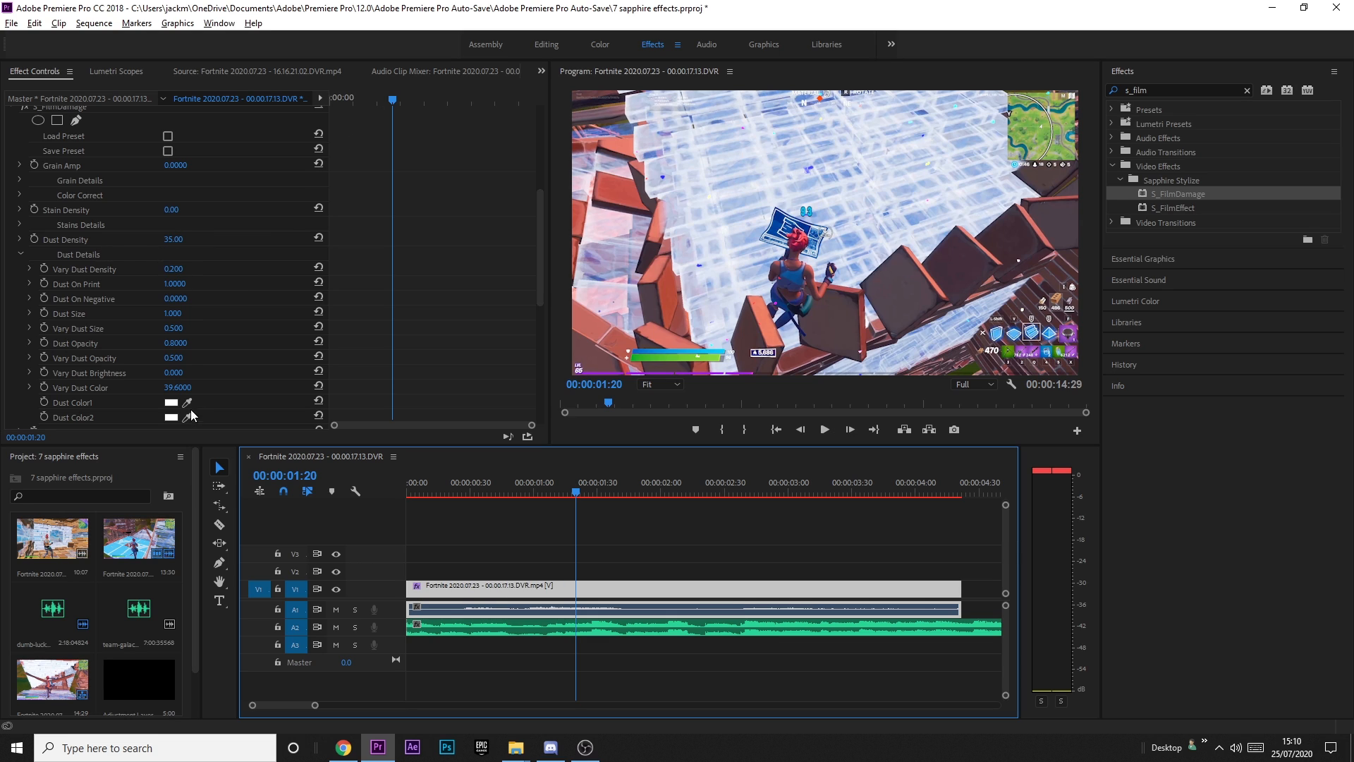
{"action": "left_click", "coordinate": [177, 388]}
{"action": "type", "text": "0"}
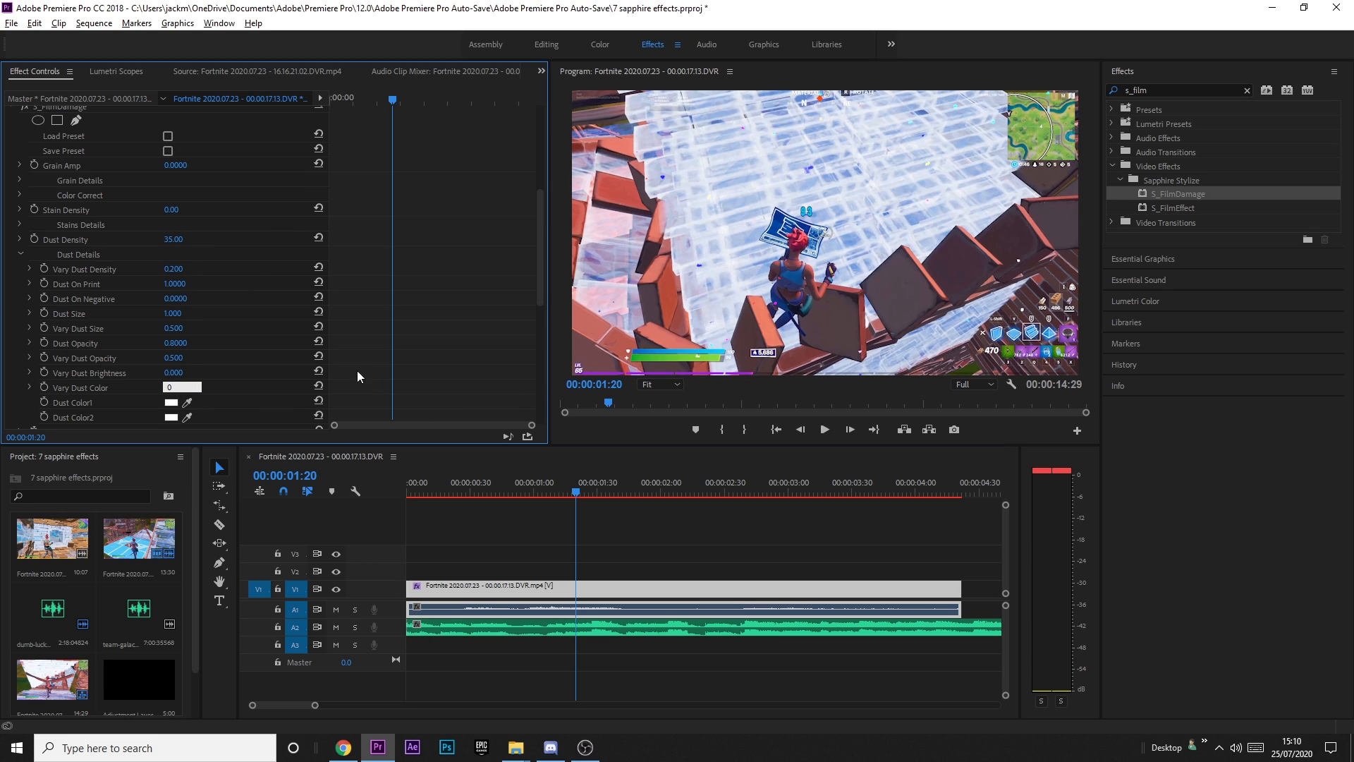
{"action": "key", "text": "Return"}
{"action": "left_click", "coordinate": [34, 238]}
{"action": "left_click_drag", "start_coordinate": [172, 239], "coordinate": [141, 239]}
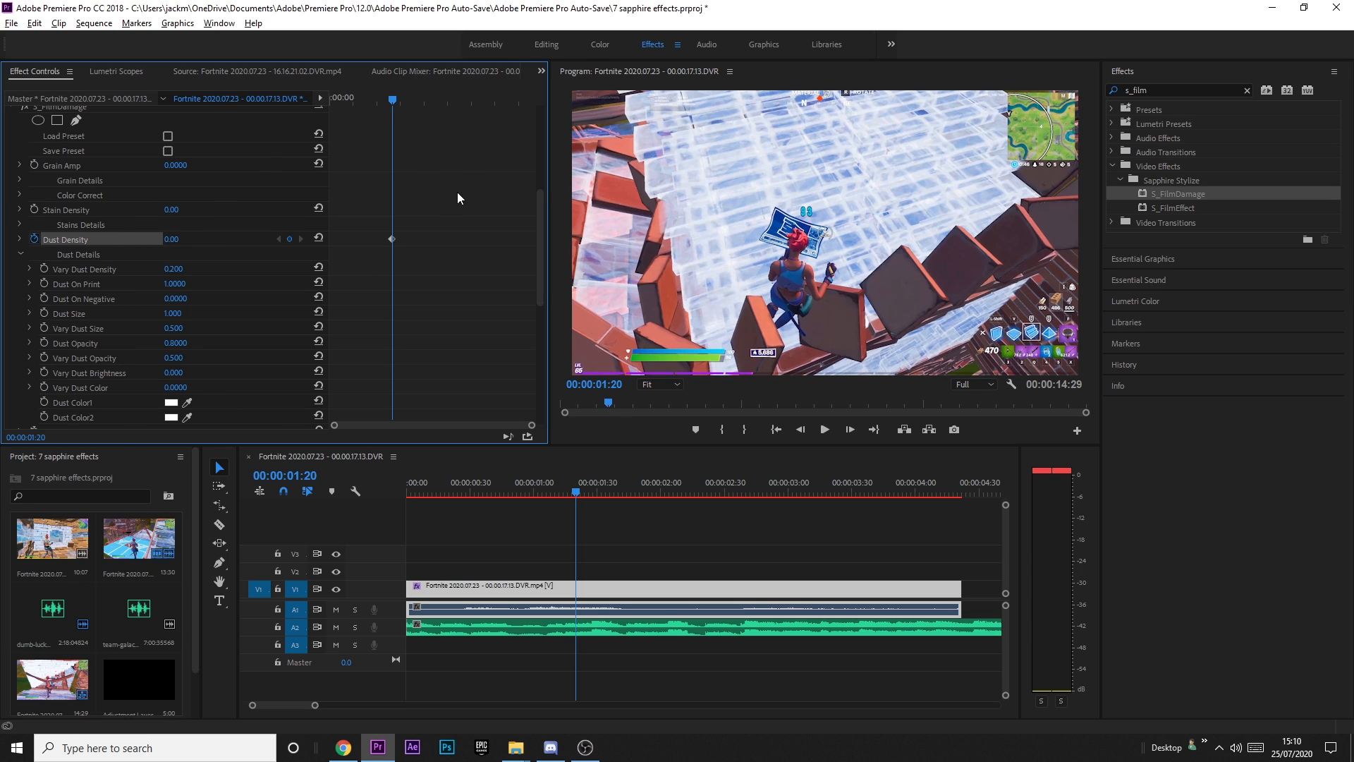
Keyframe Dust Density at 50 on 00:00:02:36 and at 0 one frame after it, and preview the dust build-up.
{"action": "left_click_drag", "start_coordinate": [395, 104], "coordinate": [452, 103]}
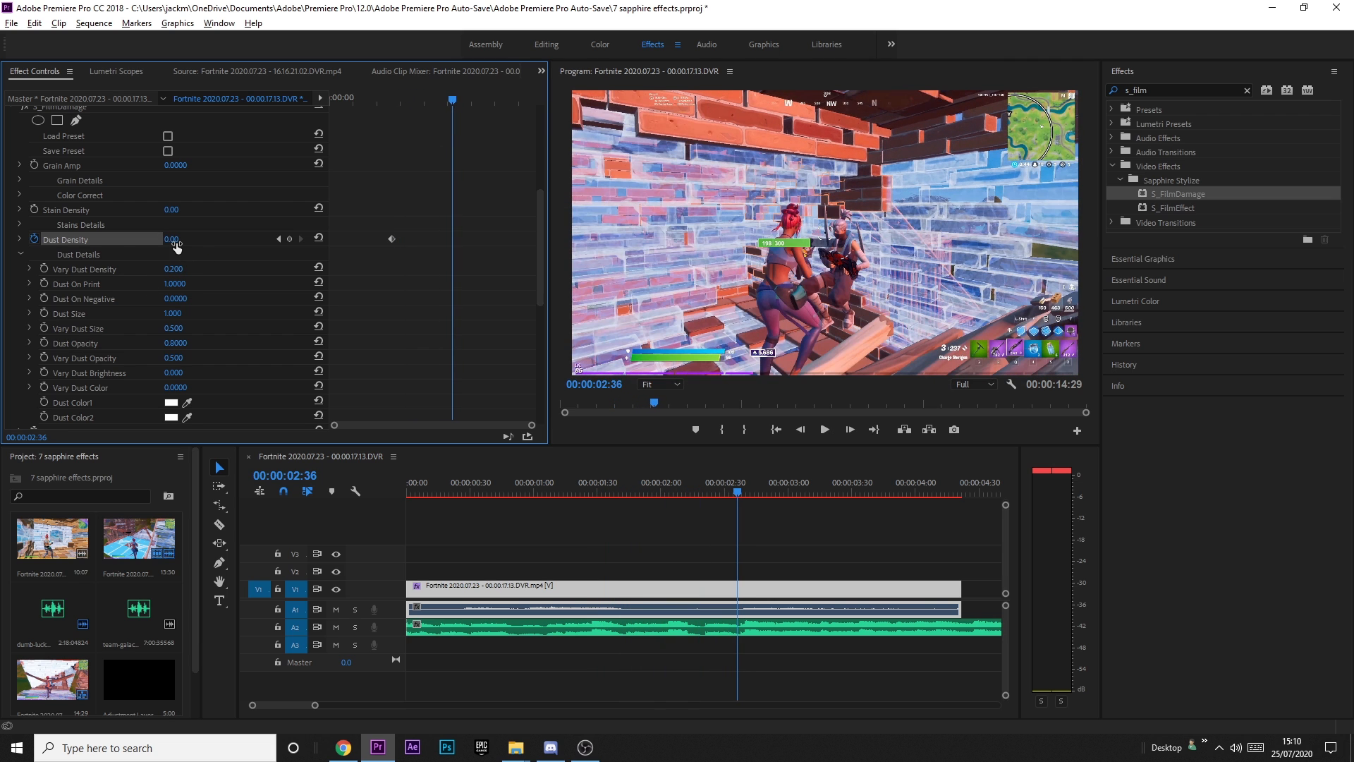
{"action": "left_click", "coordinate": [175, 240]}
{"action": "type", "text": "14"}
{"action": "key", "text": "Return"}
{"action": "left_click_drag", "start_coordinate": [173, 239], "coordinate": [202, 239]}
{"action": "key", "text": "Right"}
{"action": "left_click_drag", "start_coordinate": [173, 239], "coordinate": [153, 232]}
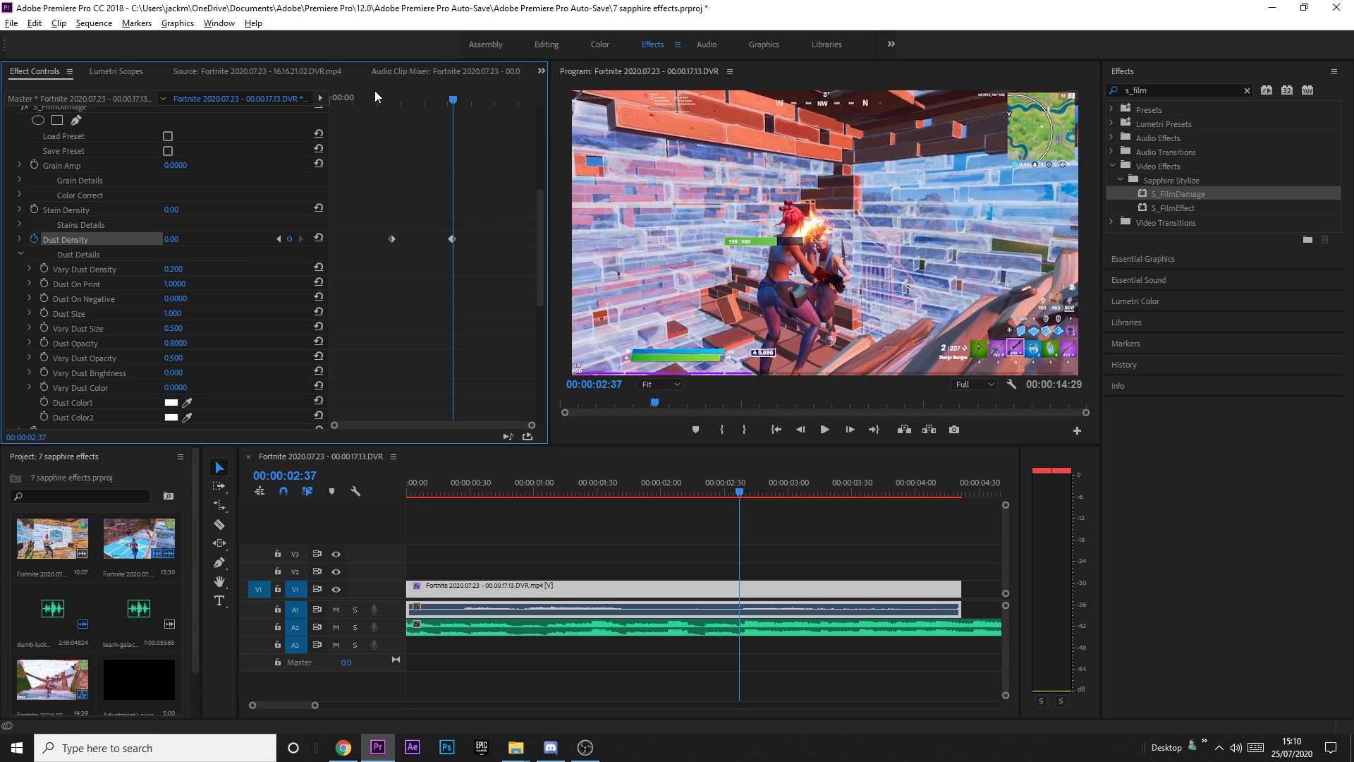
{"action": "mouse_move", "coordinate": [375, 93]}
{"action": "left_mouse_down"}
{"action": "mouse_move", "coordinate": [437, 107]}
{"action": "mouse_move", "coordinate": [362, 100]}
{"action": "left_mouse_up"}
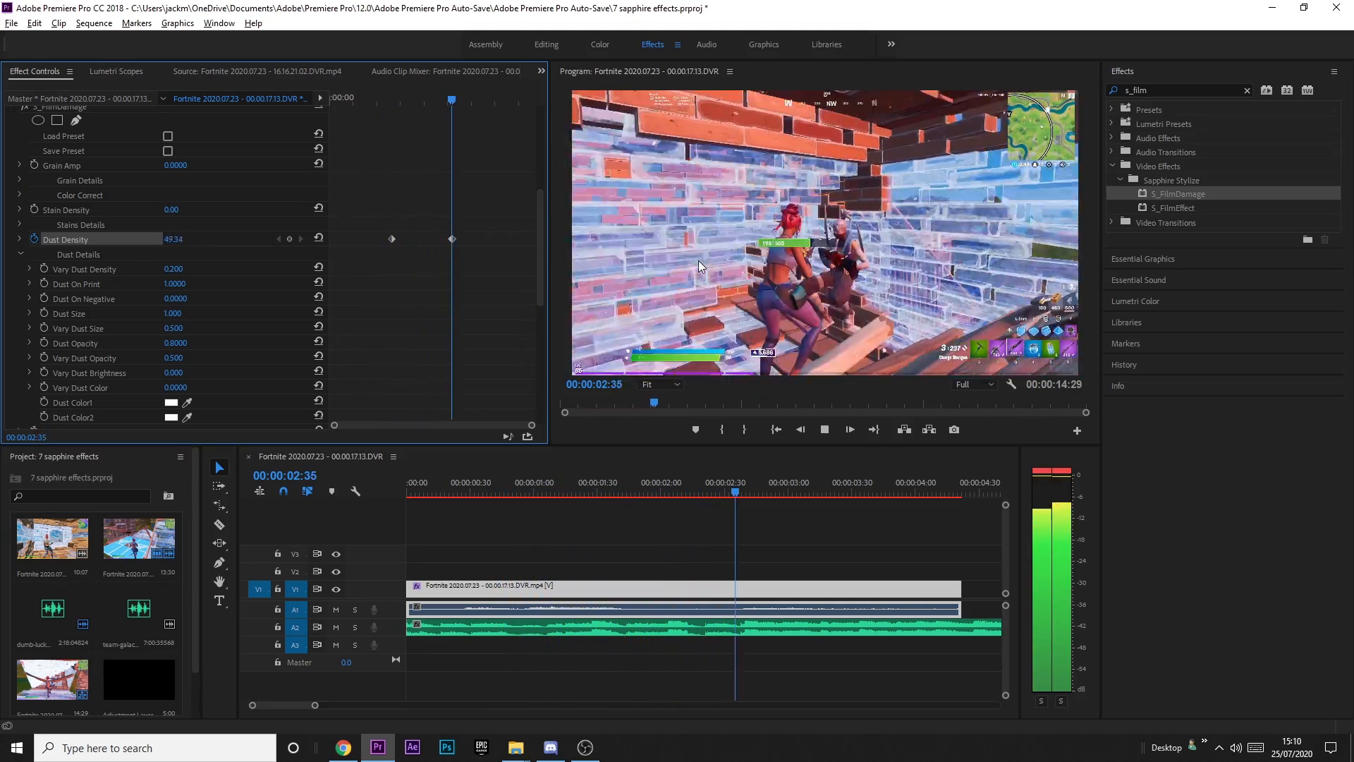
{"action": "left_click_drag", "start_coordinate": [416, 101], "coordinate": [443, 103]}
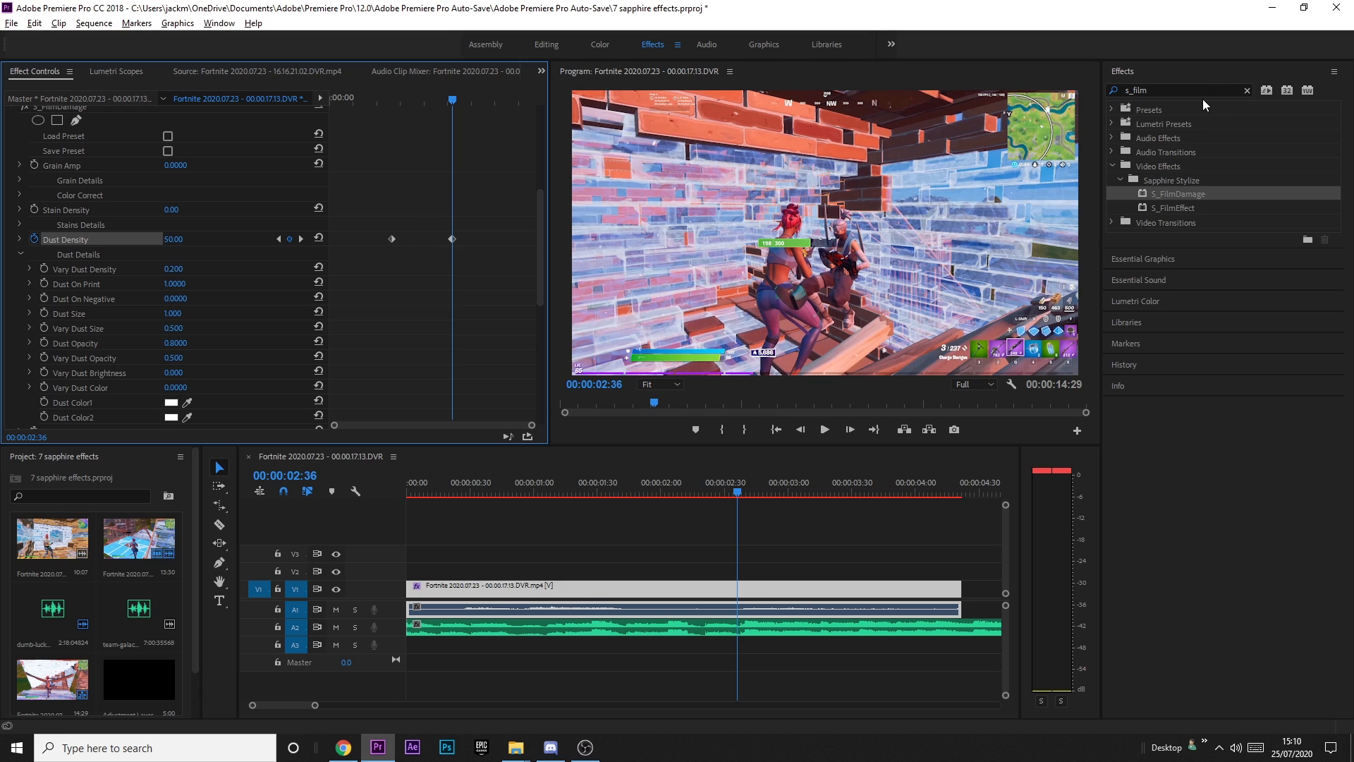
Search the effects for "lumetri color" and apply Lumetri Color to the gameplay clip.
{"action": "left_click", "coordinate": [1247, 90]}
{"action": "left_click", "coordinate": [1175, 89]}
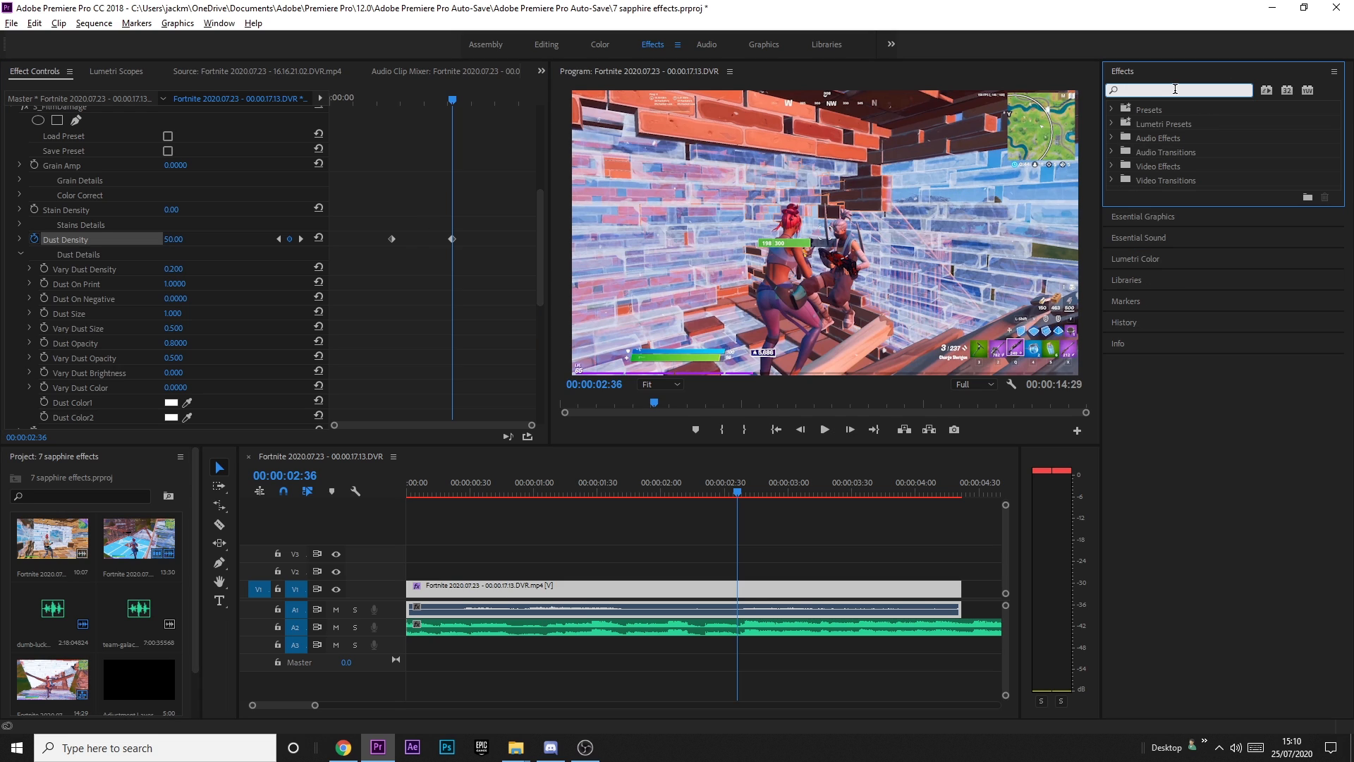
{"action": "type", "text": "lu"}
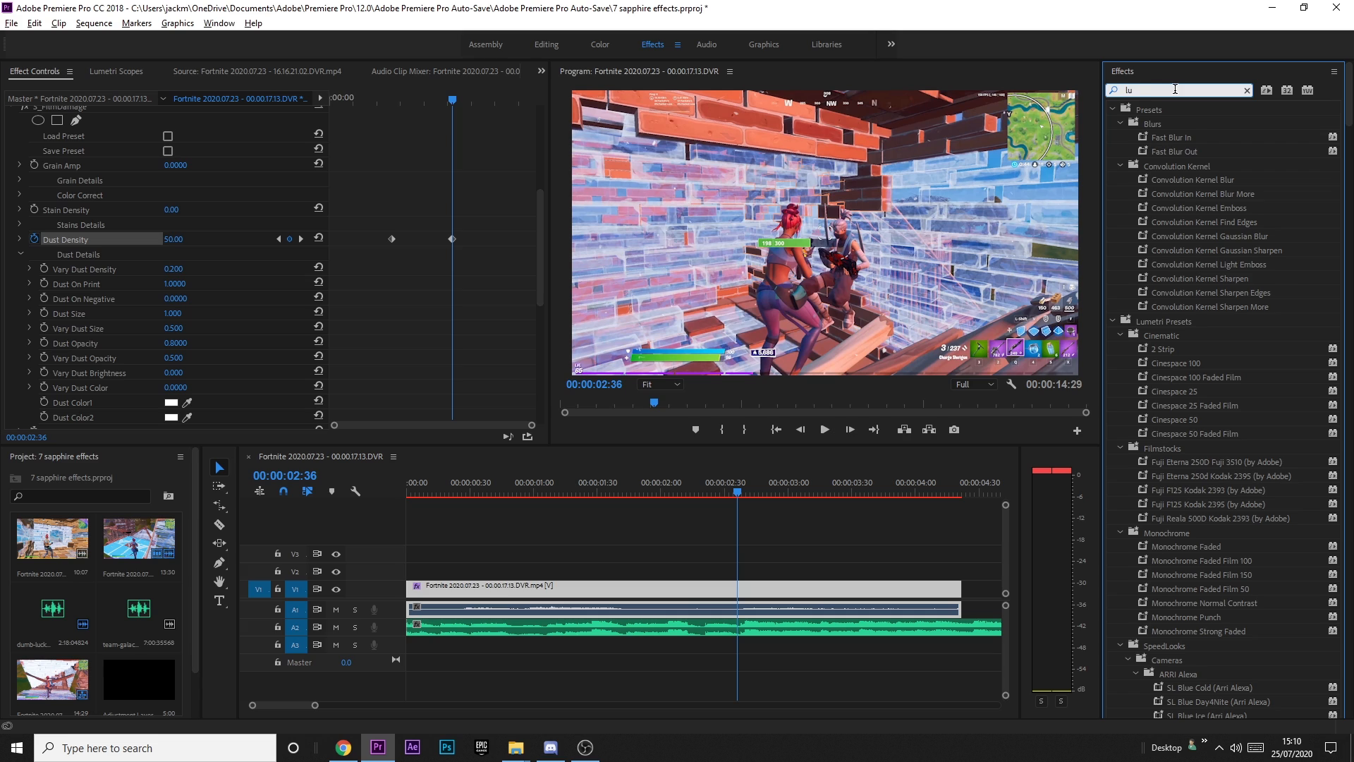
{"action": "type", "text": "metri "}
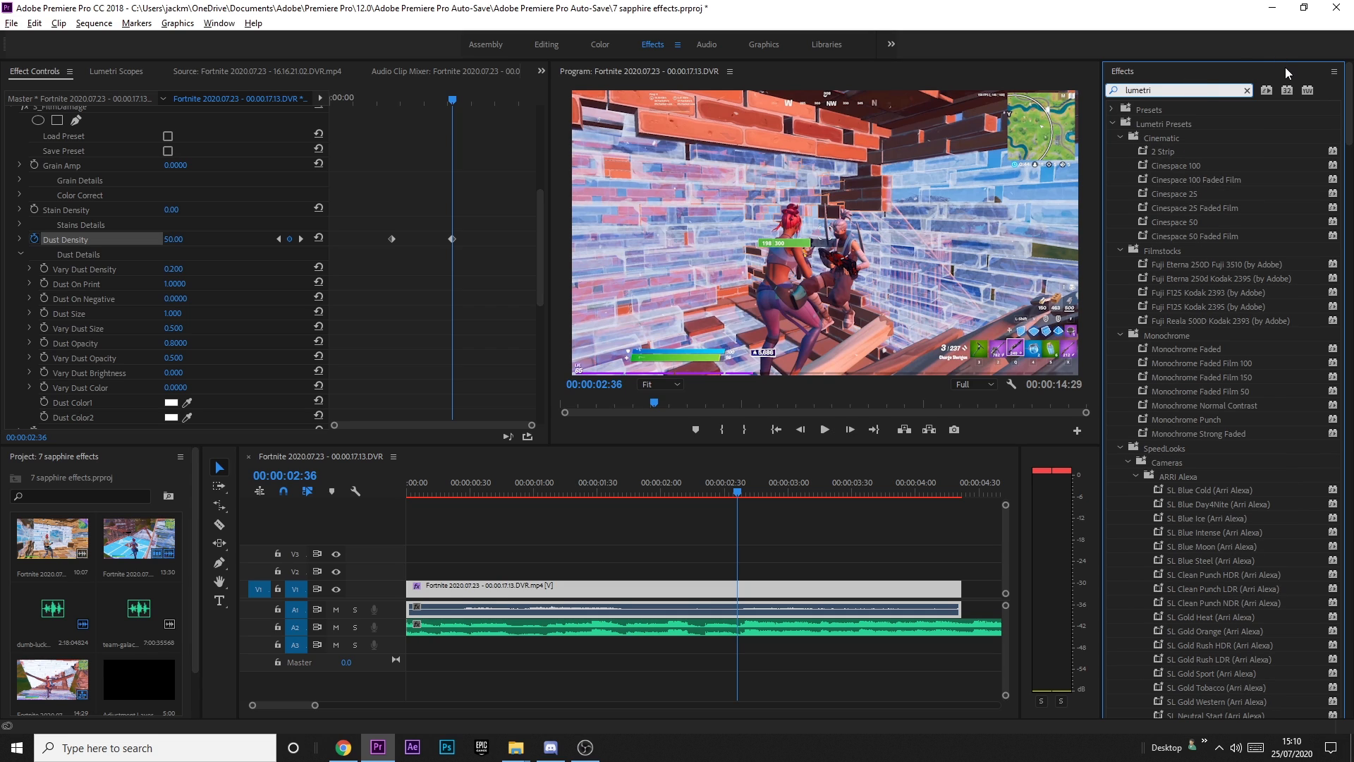
{"action": "type", "text": "color"}
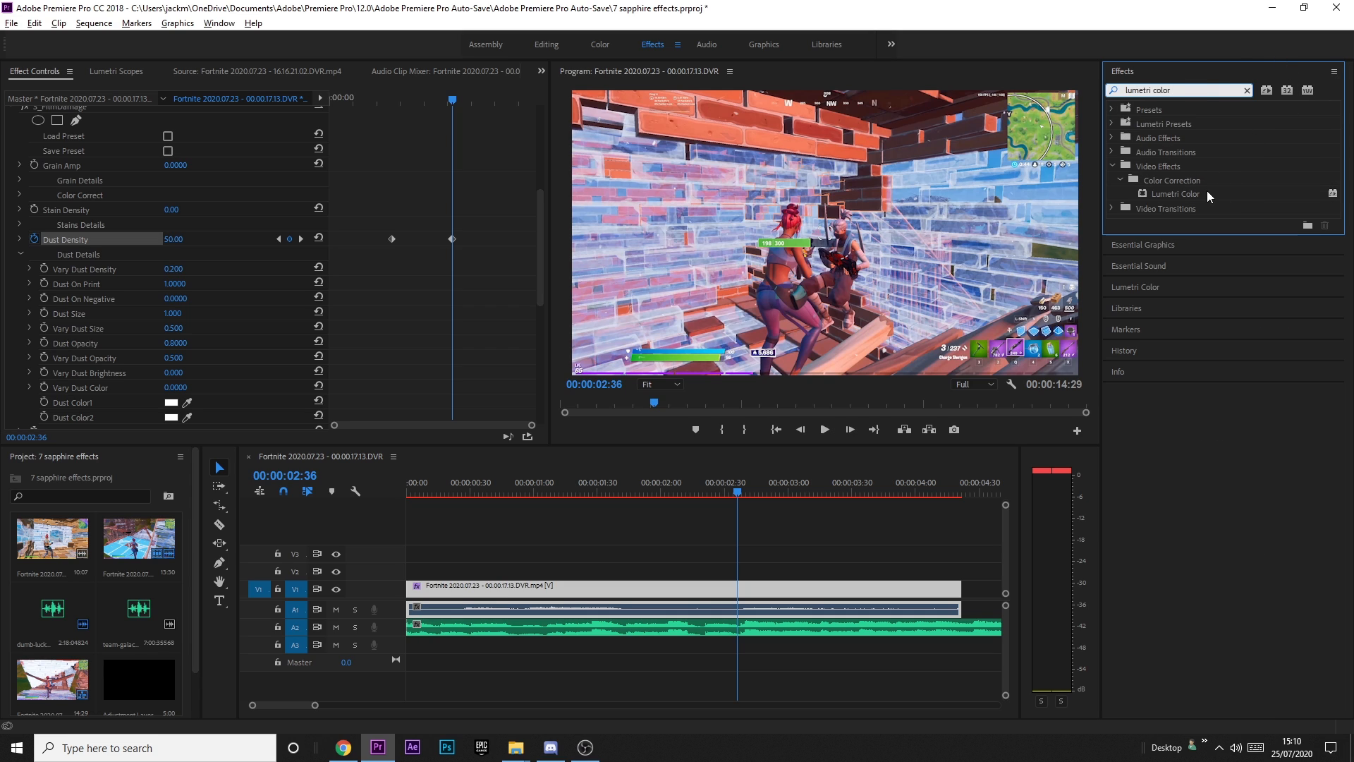
{"action": "left_click_drag", "start_coordinate": [1196, 197], "coordinate": [711, 588]}
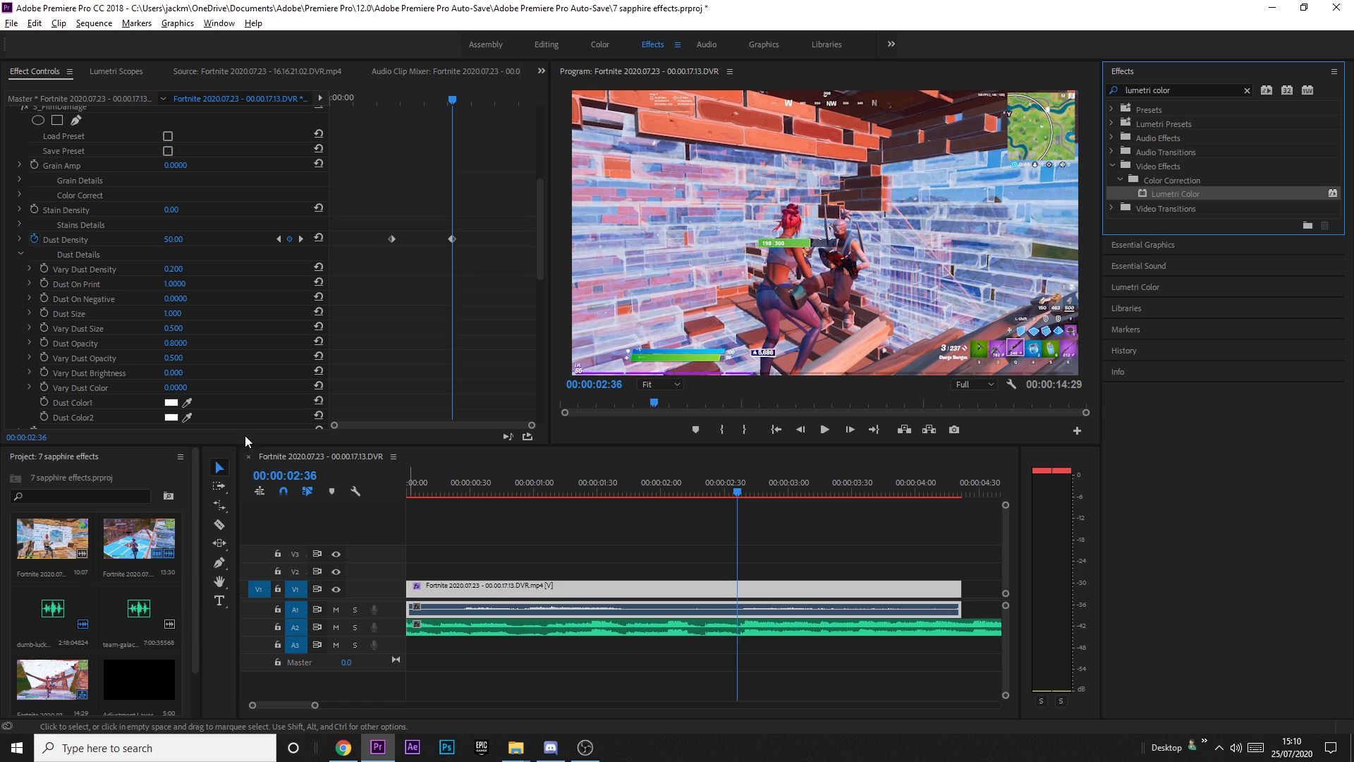
Start keyframing Saturation in Lumetri Color's Basic Correction with a value of 100 at 00:00:01:20.
{"action": "scroll", "coordinate": [151, 302], "scroll_direction": "down", "scroll_amount": 3}
{"action": "left_click", "coordinate": [392, 99]}
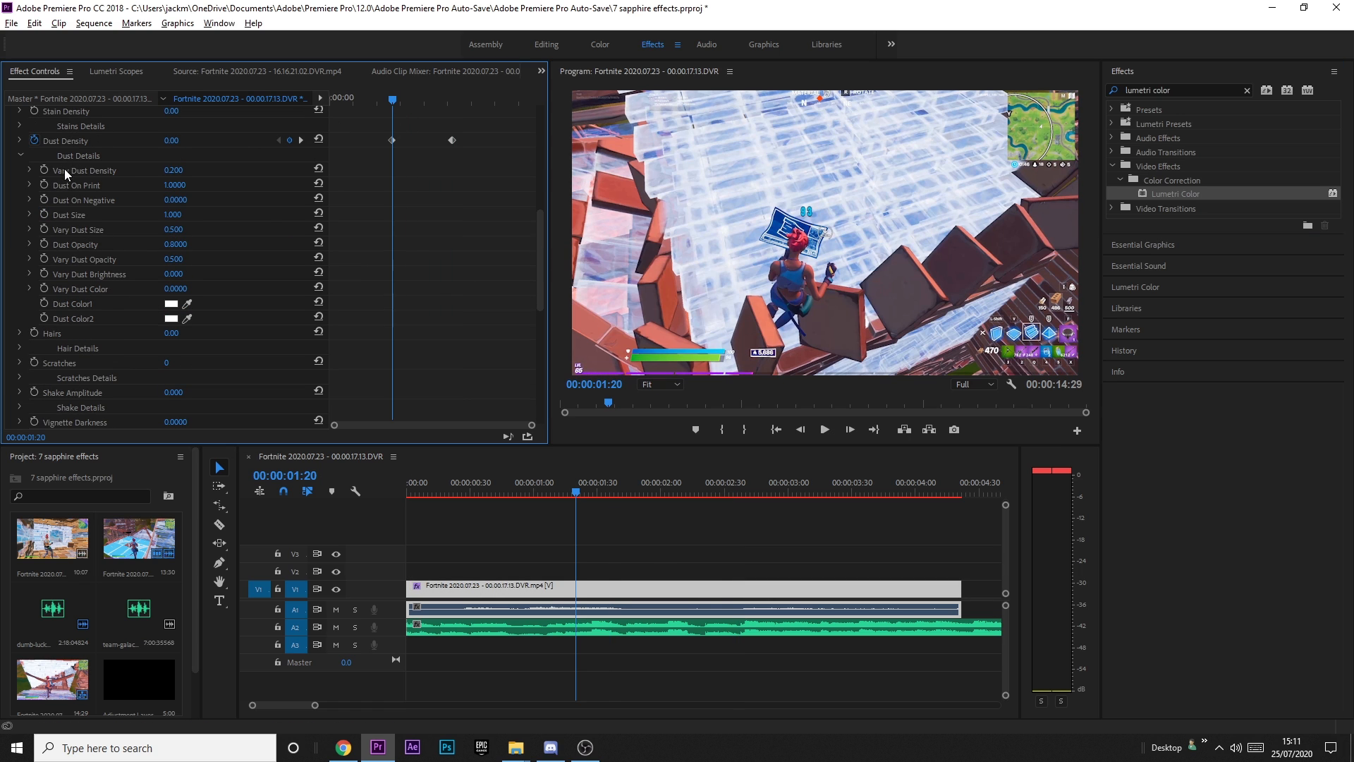
{"action": "scroll", "coordinate": [99, 273], "scroll_direction": "down", "scroll_amount": 10}
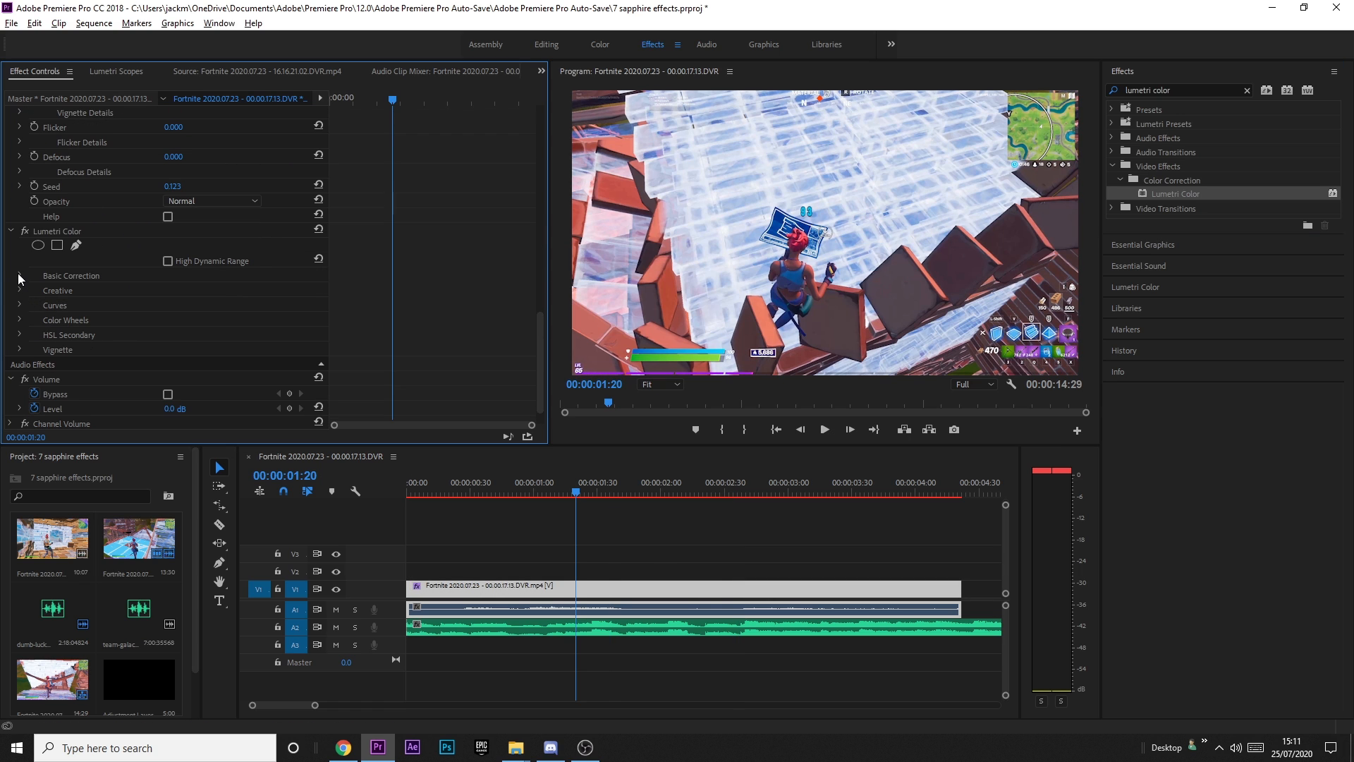
{"action": "left_click", "coordinate": [19, 275]}
{"action": "scroll", "coordinate": [95, 360], "scroll_direction": "down", "scroll_amount": 5}
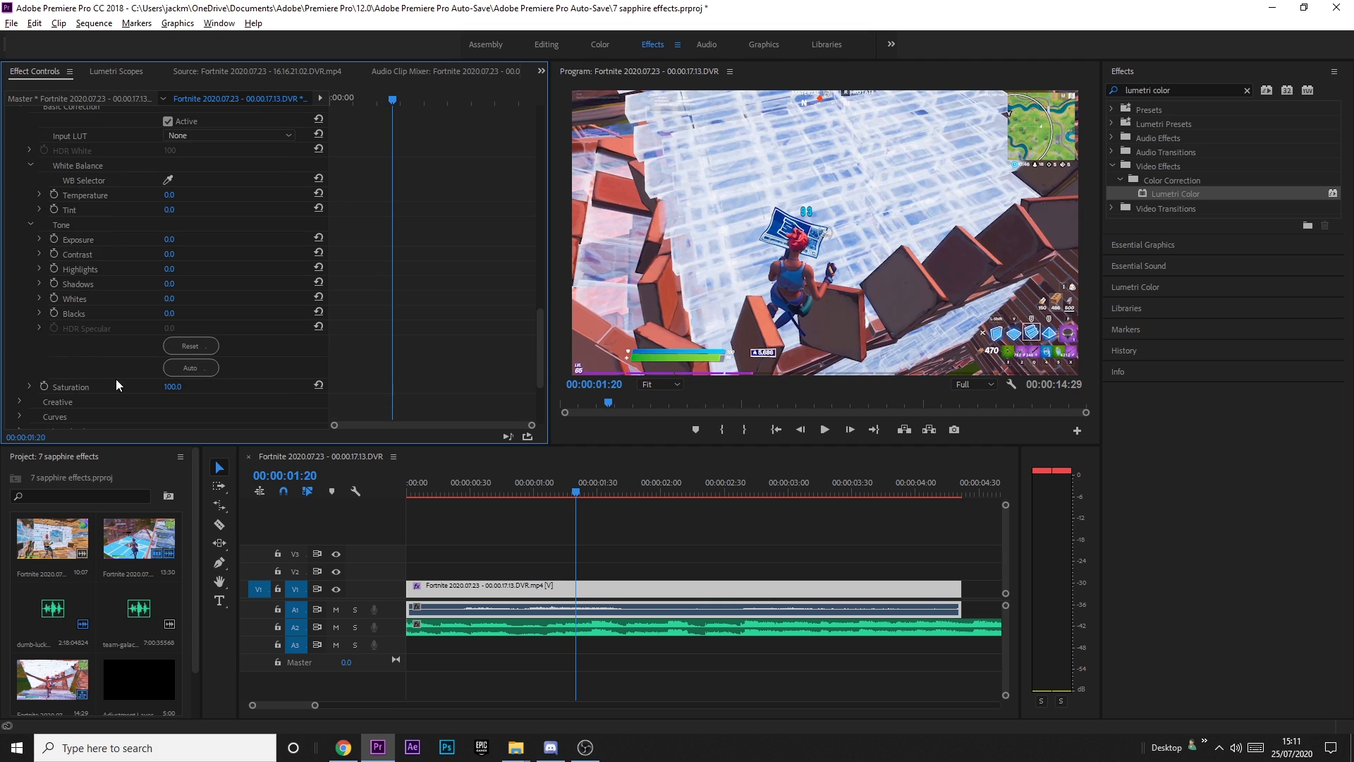
{"action": "scroll", "coordinate": [461, 179], "scroll_direction": "up", "scroll_amount": 12}
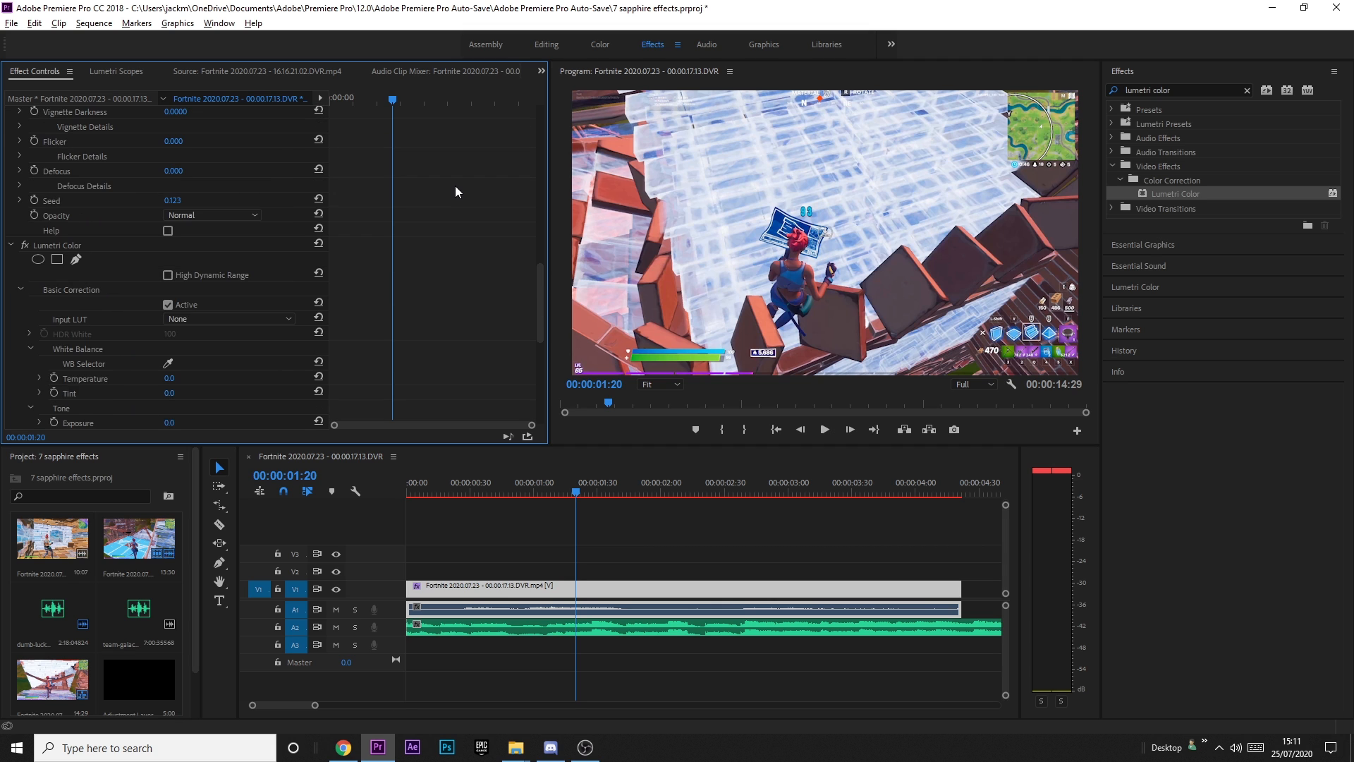
{"action": "scroll", "coordinate": [408, 137], "scroll_direction": "up", "scroll_amount": 2}
Keyframe Lumetri Color's Saturation down to about 20 at 00:00:02:36 and back up to 101 at 00:00:02:37.
{"action": "left_click", "coordinate": [432, 102], "text": "shift"}
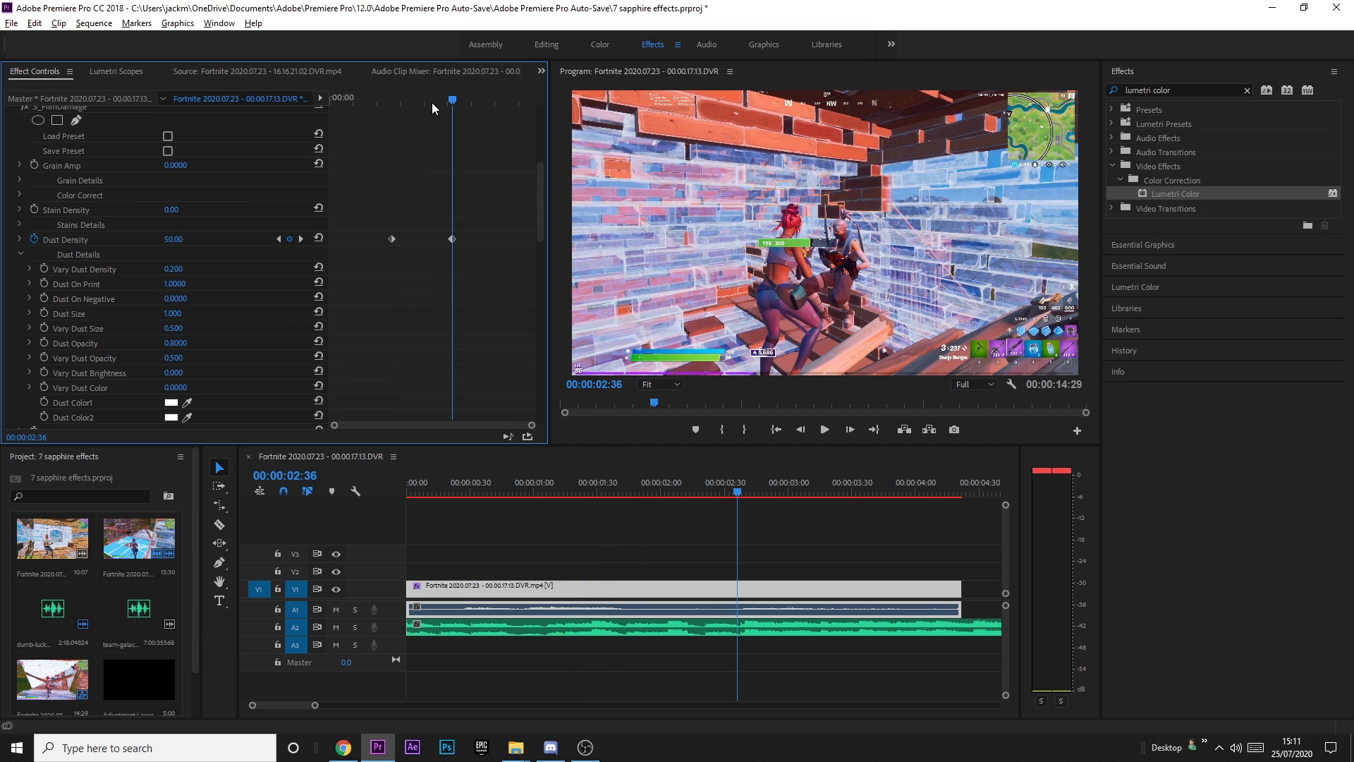
{"action": "scroll", "coordinate": [393, 159], "scroll_direction": "down", "scroll_amount": 7}
{"action": "scroll", "coordinate": [381, 191], "scroll_direction": "down", "scroll_amount": 10}
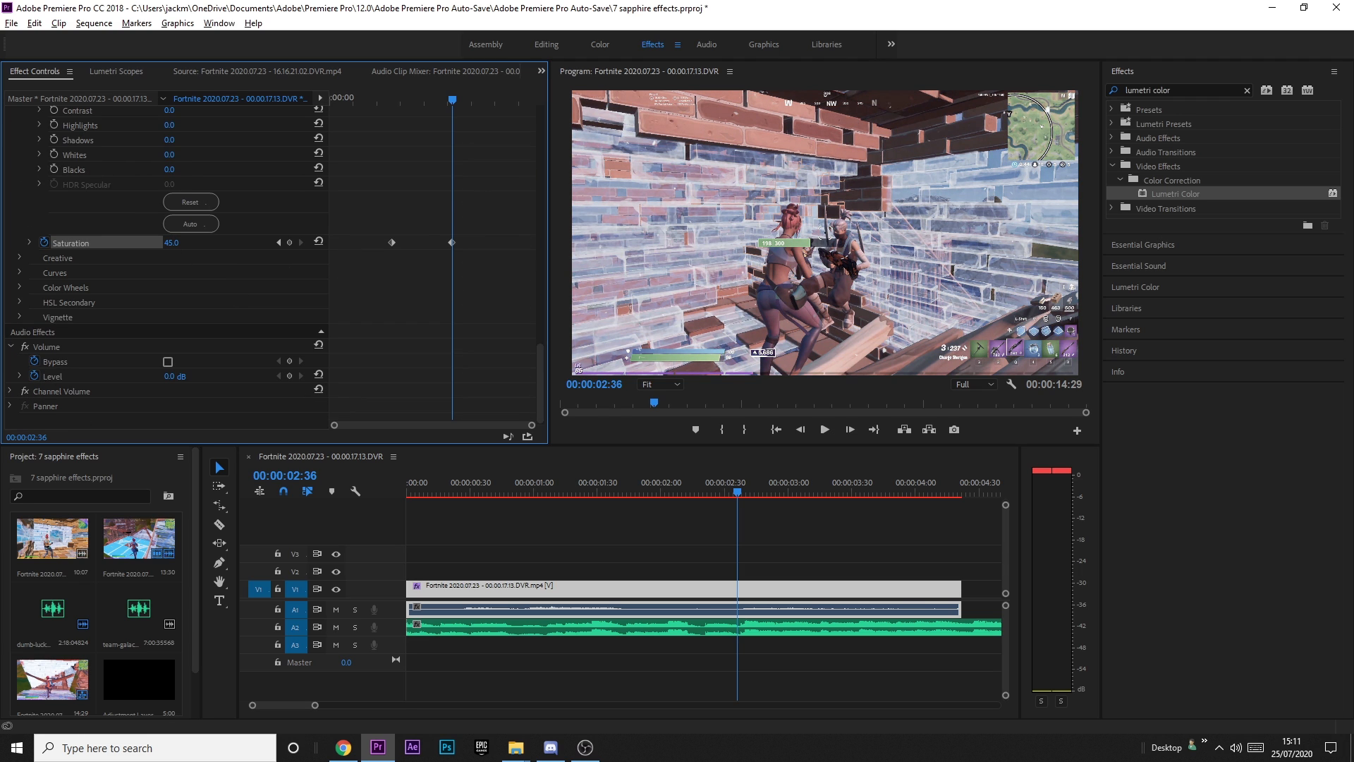
{"action": "left_click_drag", "start_coordinate": [171, 243], "coordinate": [165, 242]}
{"action": "key", "text": "Right"}
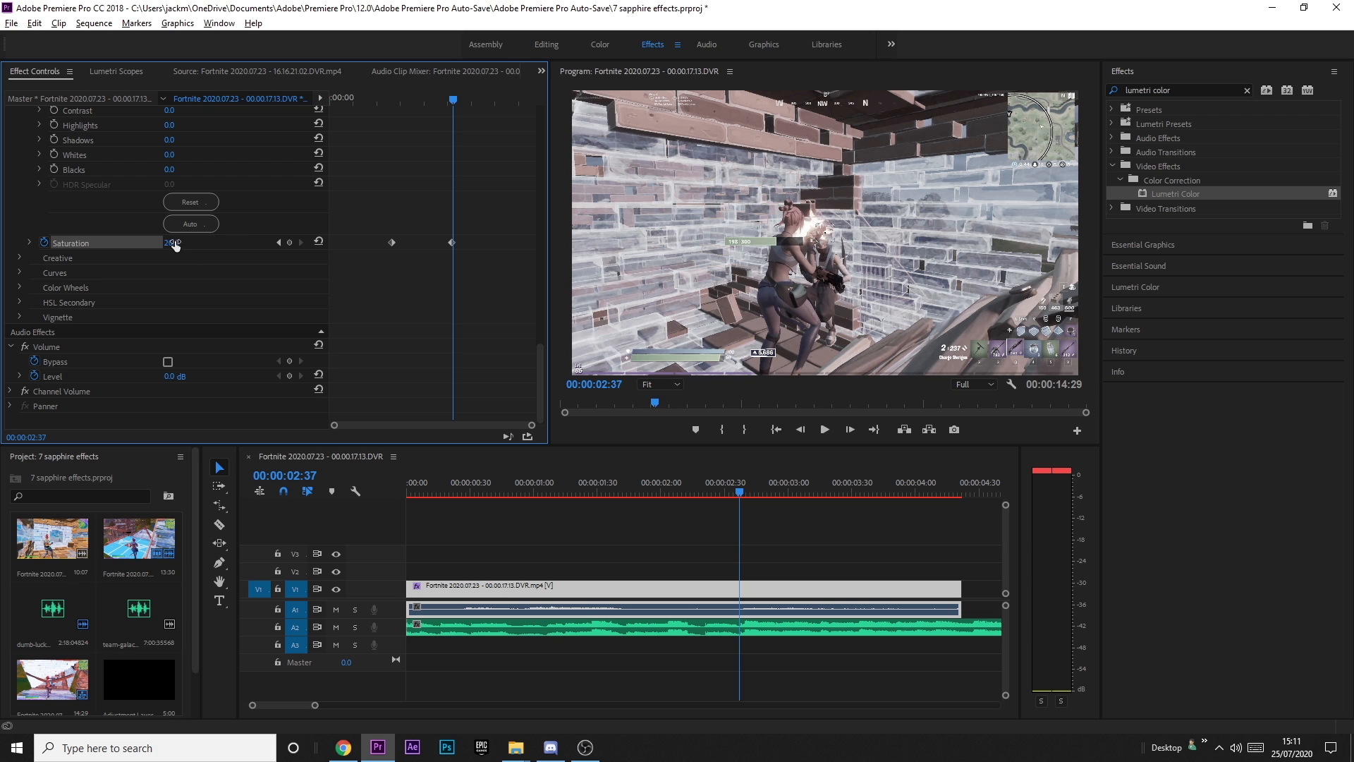
{"action": "left_click_drag", "start_coordinate": [173, 243], "coordinate": [201, 242]}
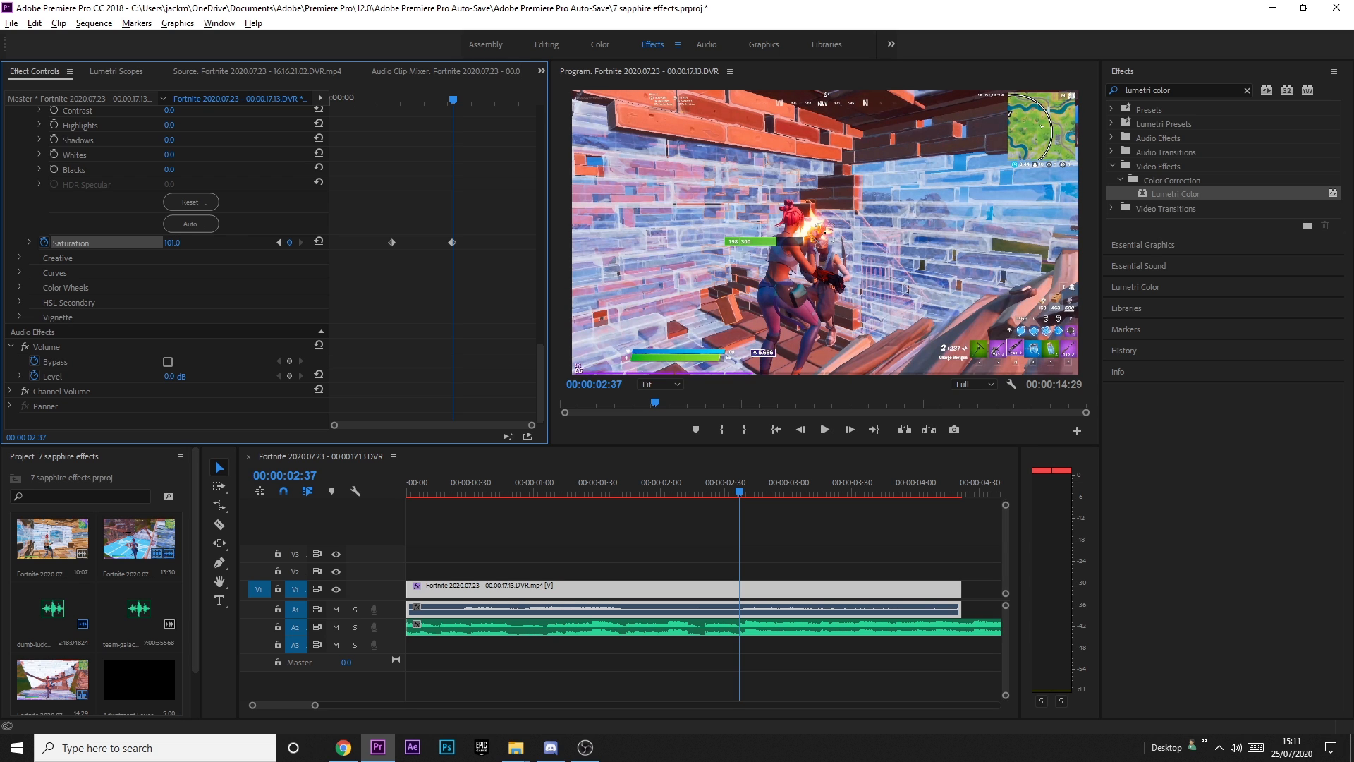
Preview the dust build-up combined with the desaturation on the gameplay clip, and collapse the Lumetri Color and S_FilmDamage settings.
{"action": "left_click_drag", "start_coordinate": [388, 100], "coordinate": [414, 104]}
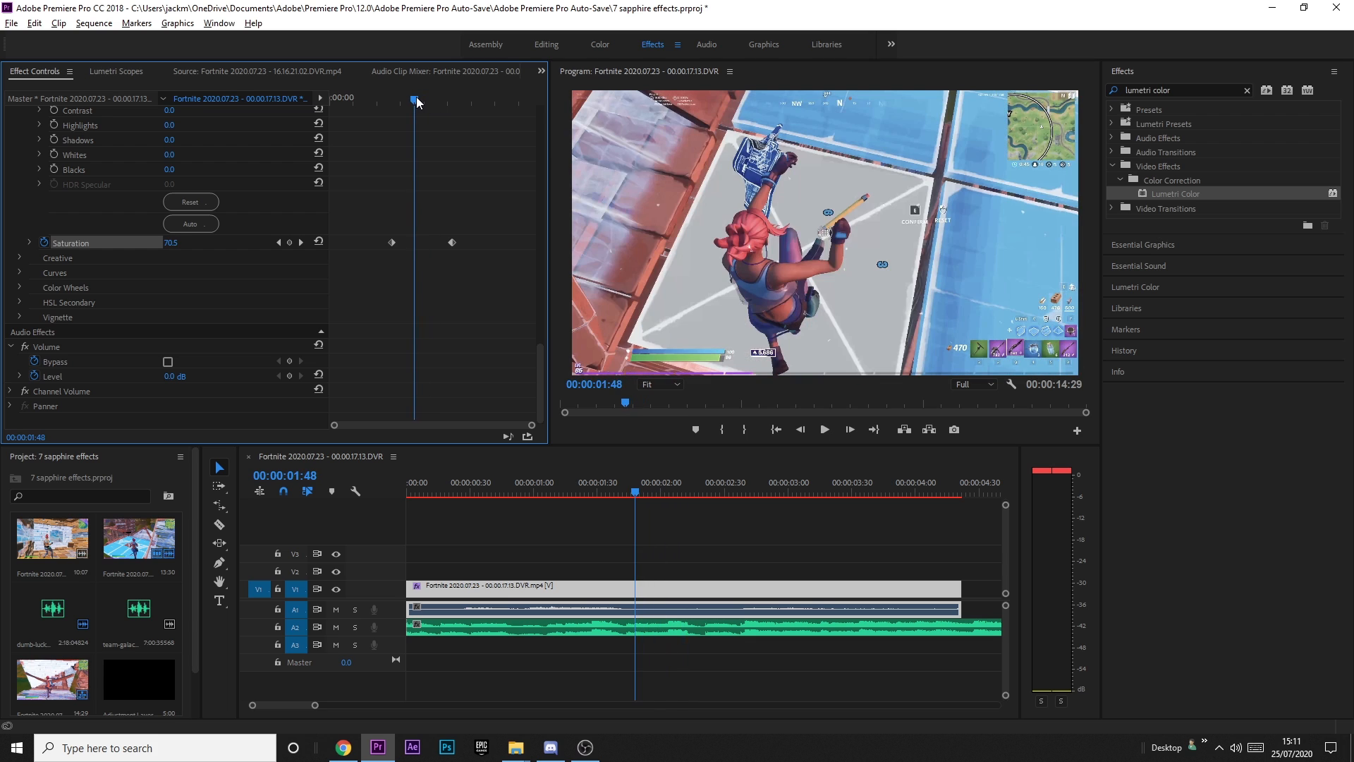
{"action": "left_click", "coordinate": [552, 485]}
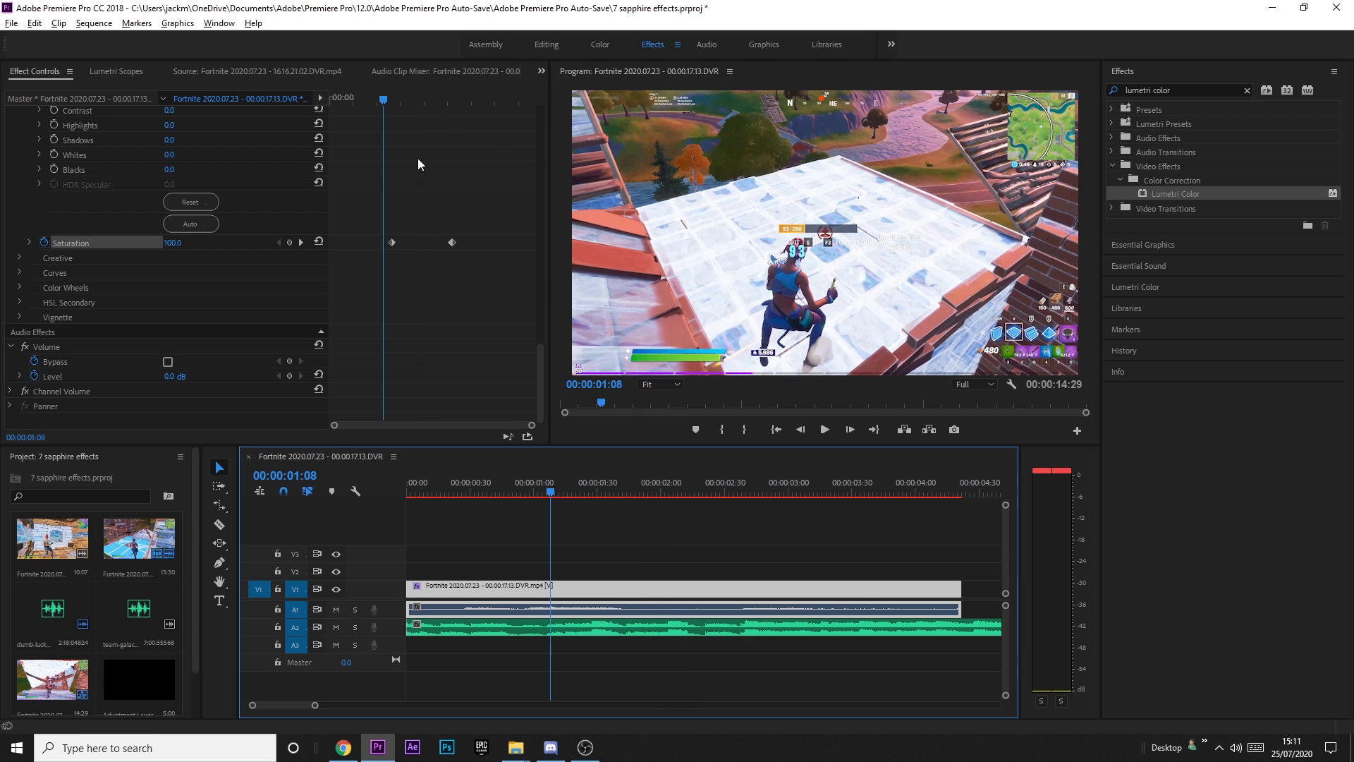
{"action": "scroll", "coordinate": [83, 218], "scroll_direction": "up", "scroll_amount": 2}
{"action": "scroll", "coordinate": [80, 218], "scroll_direction": "up", "scroll_amount": 3}
{"action": "left_click", "coordinate": [12, 244]}
{"action": "scroll", "coordinate": [19, 240], "scroll_direction": "up", "scroll_amount": 2}
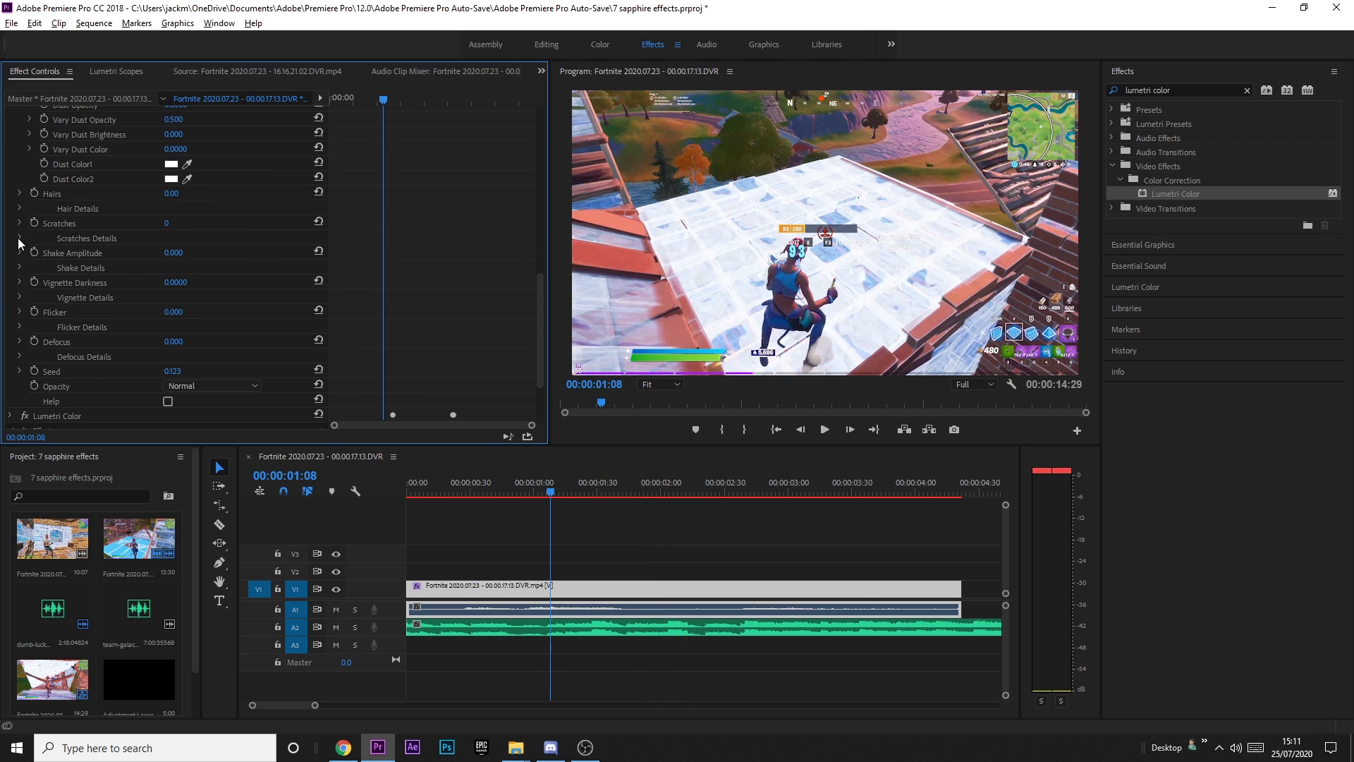
{"action": "scroll", "coordinate": [25, 176], "scroll_direction": "up", "scroll_amount": 2}
{"action": "scroll", "coordinate": [15, 191], "scroll_direction": "up", "scroll_amount": 2}
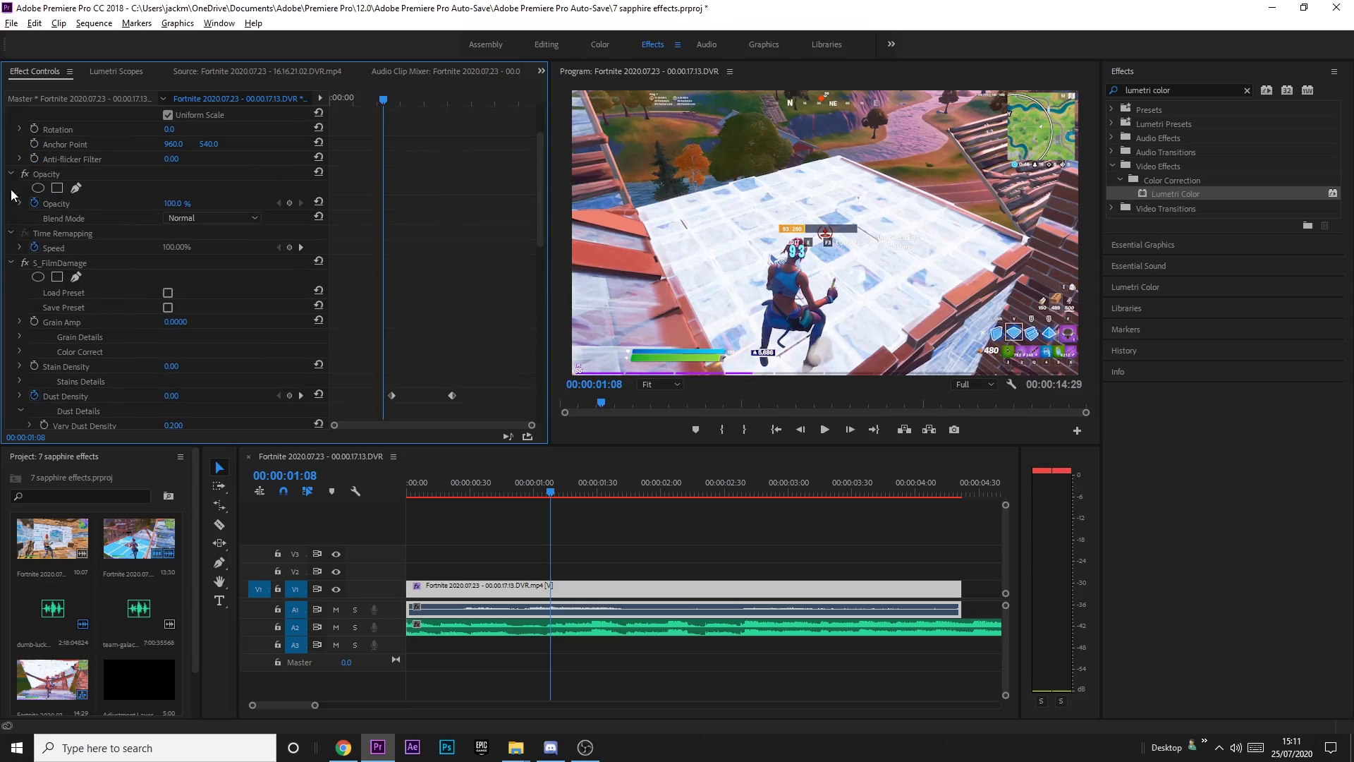
{"action": "left_click", "coordinate": [11, 263]}
{"action": "key", "text": "j"}
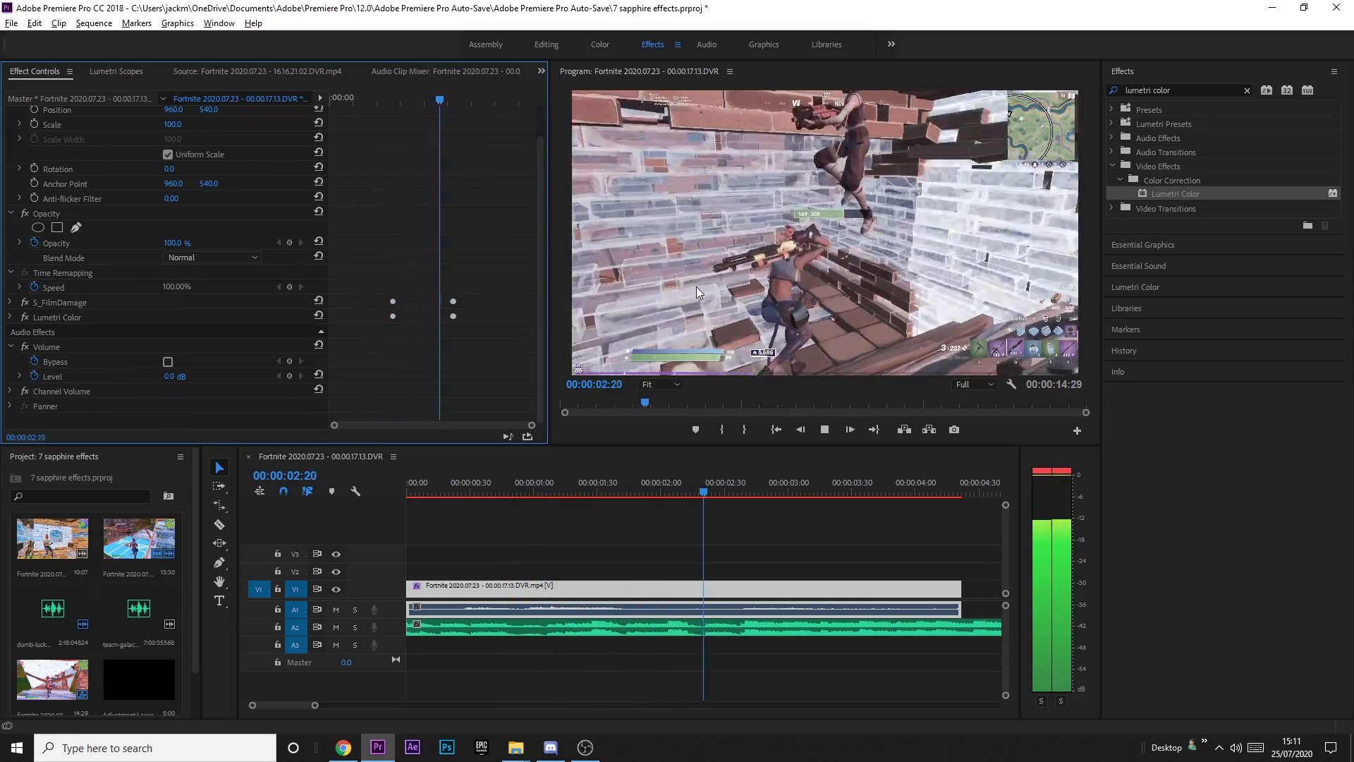
Remove the Lumetri Color effect from the gameplay clip.
{"action": "left_click_drag", "start_coordinate": [409, 100], "coordinate": [426, 103]}
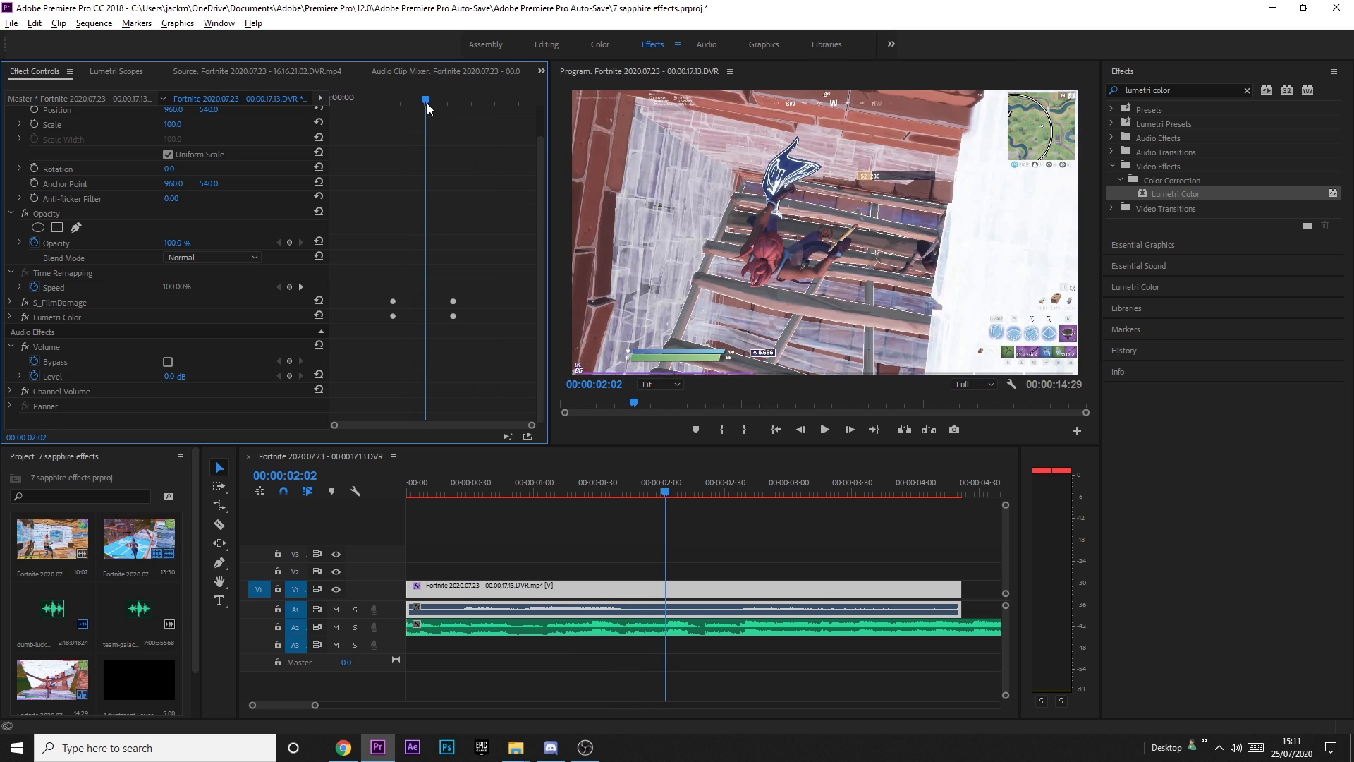
{"action": "left_click", "coordinate": [119, 316]}
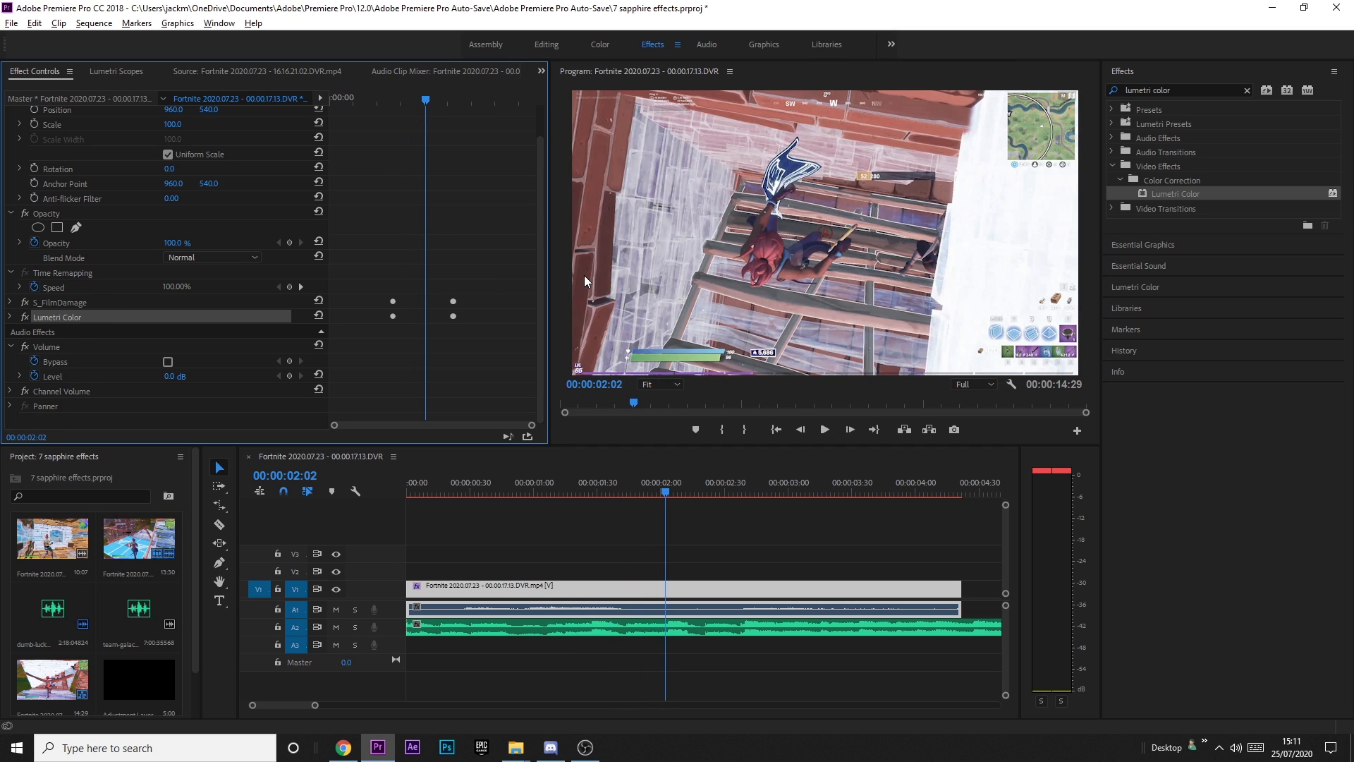
{"action": "key", "text": "Delete"}
Delete S_FilmDamage's first Dust Density keyframe and swap the two remaining ones so the density jumps from 0 to 50 at 00:00:02:36.
{"action": "left_click", "coordinate": [10, 302]}
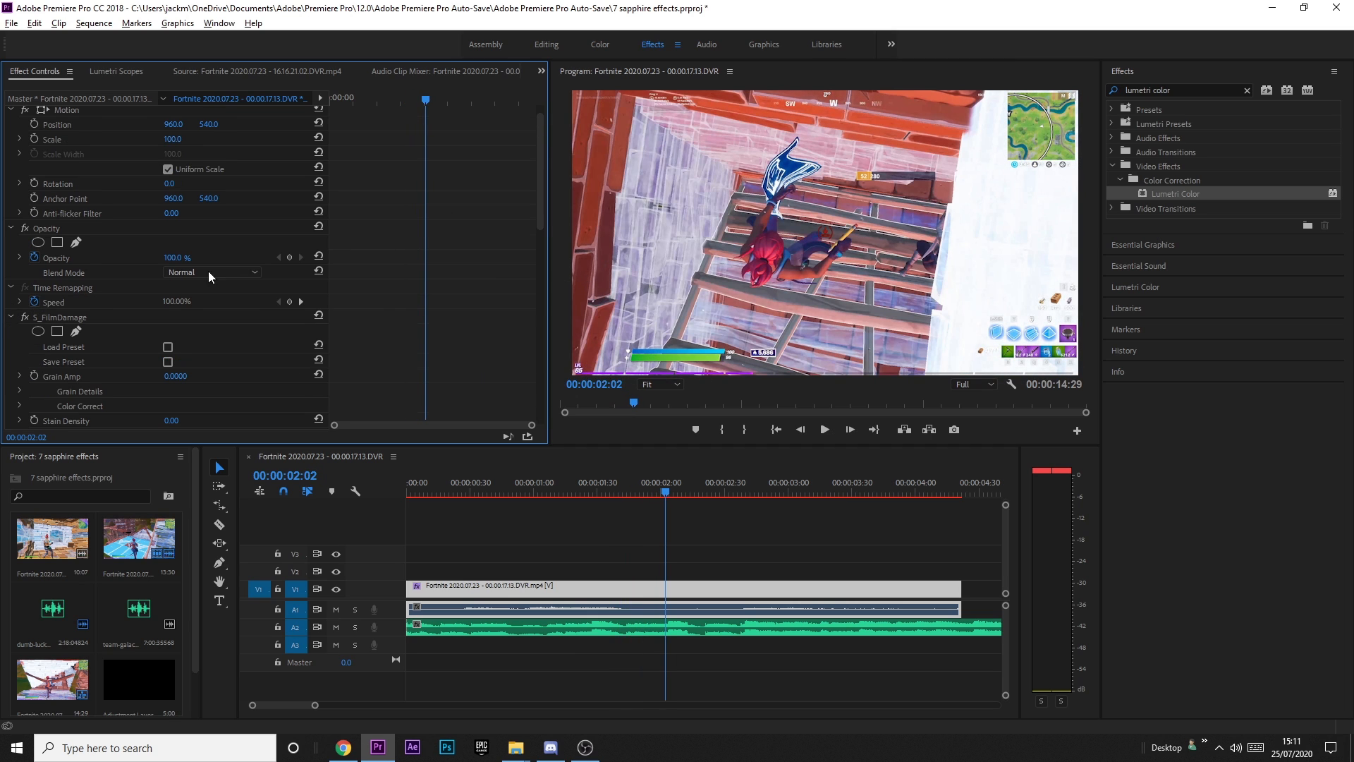
{"action": "scroll", "coordinate": [451, 292], "scroll_direction": "down", "scroll_amount": 5}
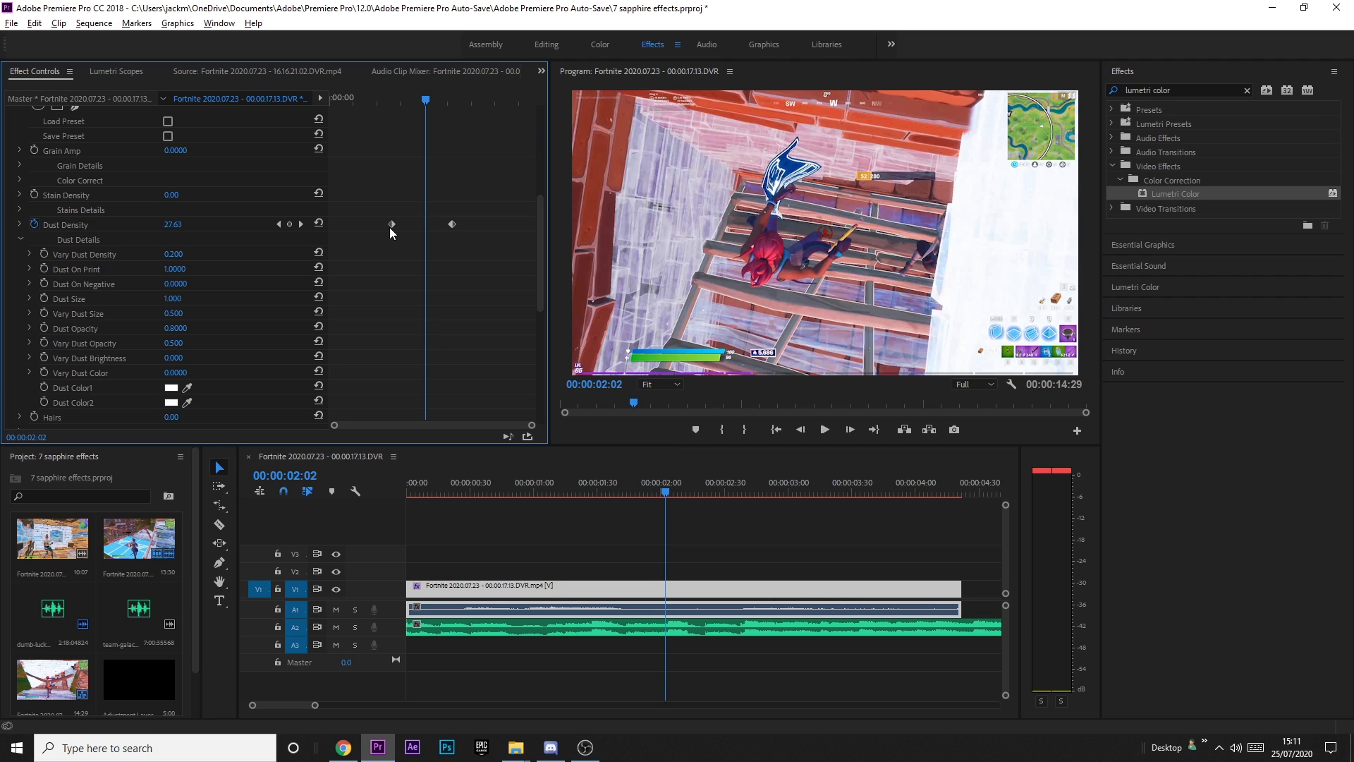
{"action": "key", "text": "Delete"}
{"action": "left_click", "coordinate": [446, 97]}
{"action": "left_click_drag", "start_coordinate": [335, 425], "coordinate": [436, 417]}
{"action": "mouse_move", "coordinate": [432, 223]}
{"action": "left_mouse_down"}
{"action": "mouse_move", "coordinate": [465, 227]}
{"action": "mouse_move", "coordinate": [443, 225]}
{"action": "left_mouse_up"}
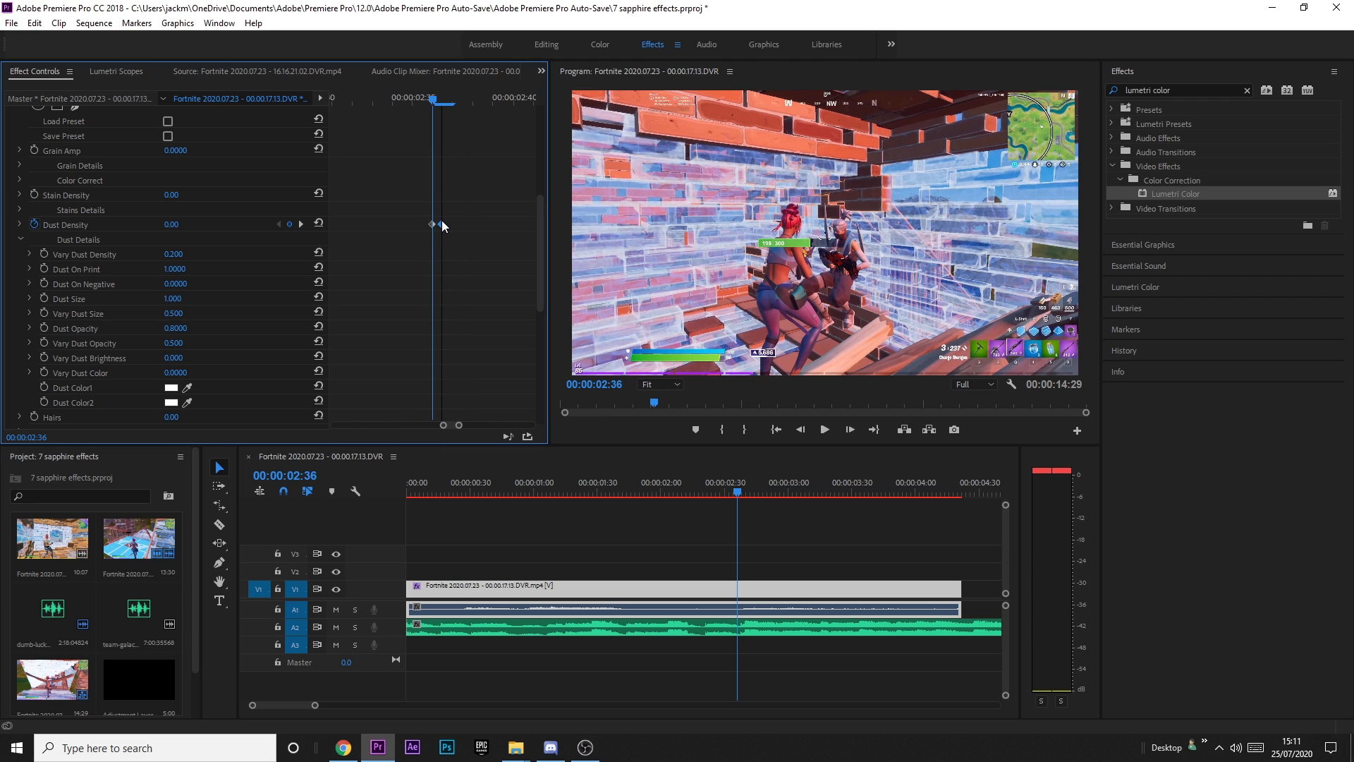
Keyframe Dust Density down to about 10 at 00:00:03:55 so the dust fades out after the shot.
{"action": "left_click_drag", "start_coordinate": [422, 97], "coordinate": [544, 115]}
{"action": "left_click_drag", "start_coordinate": [458, 425], "coordinate": [523, 425]}
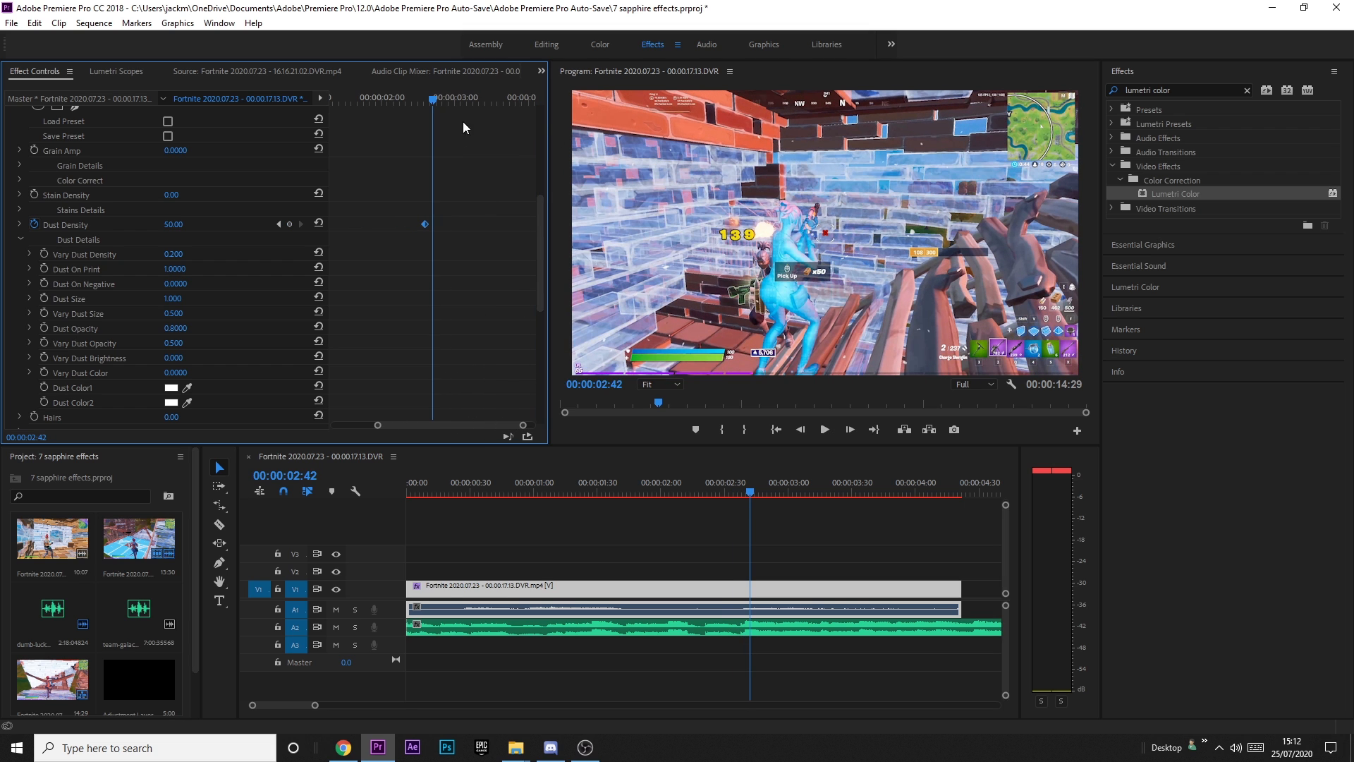
{"action": "left_click_drag", "start_coordinate": [463, 122], "coordinate": [523, 110]}
{"action": "left_click", "coordinate": [175, 225]}
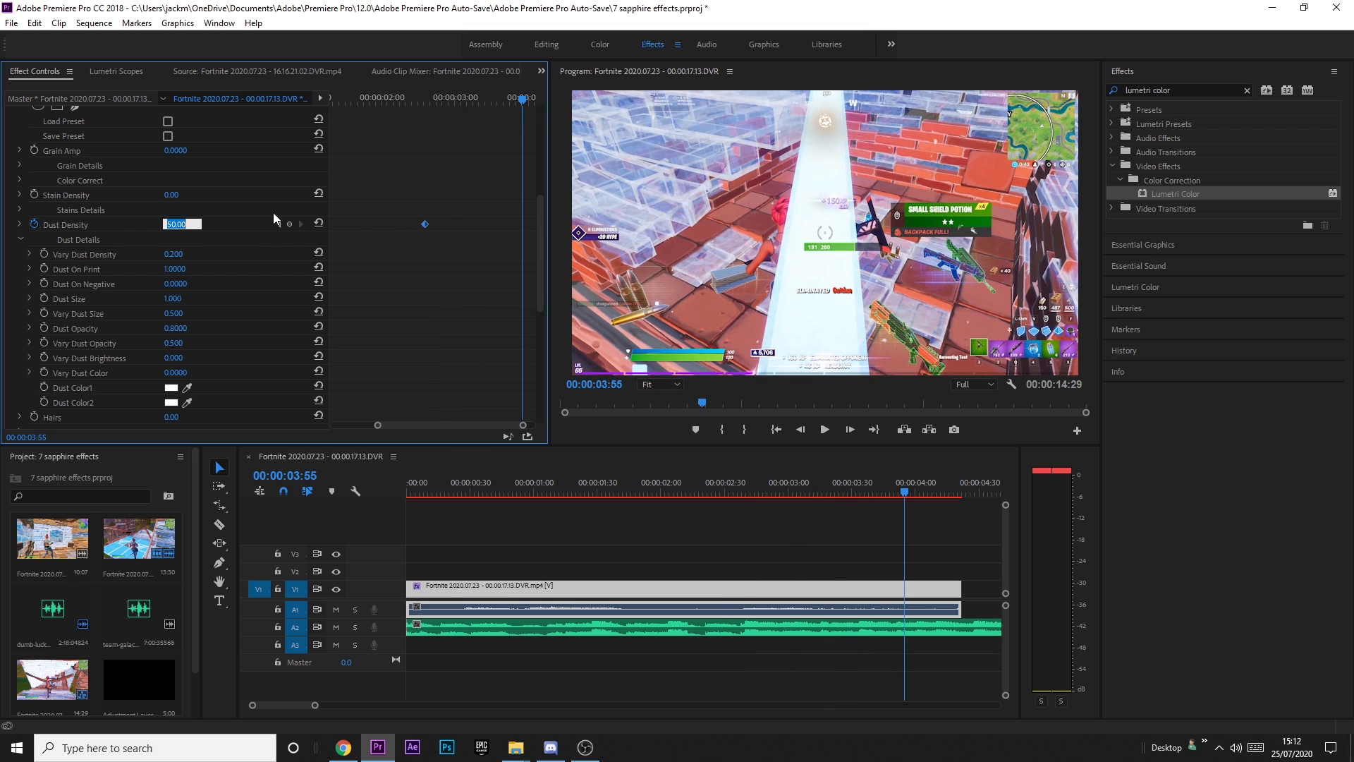
{"action": "type", "text": "10.51"}
{"action": "key", "text": "Return"}
Set S_FilmDamage's Vary Dust Color to 40.5 and preview the fading dust burst from 00:00:02:12.
{"action": "left_click_drag", "start_coordinate": [518, 105], "coordinate": [425, 106]}
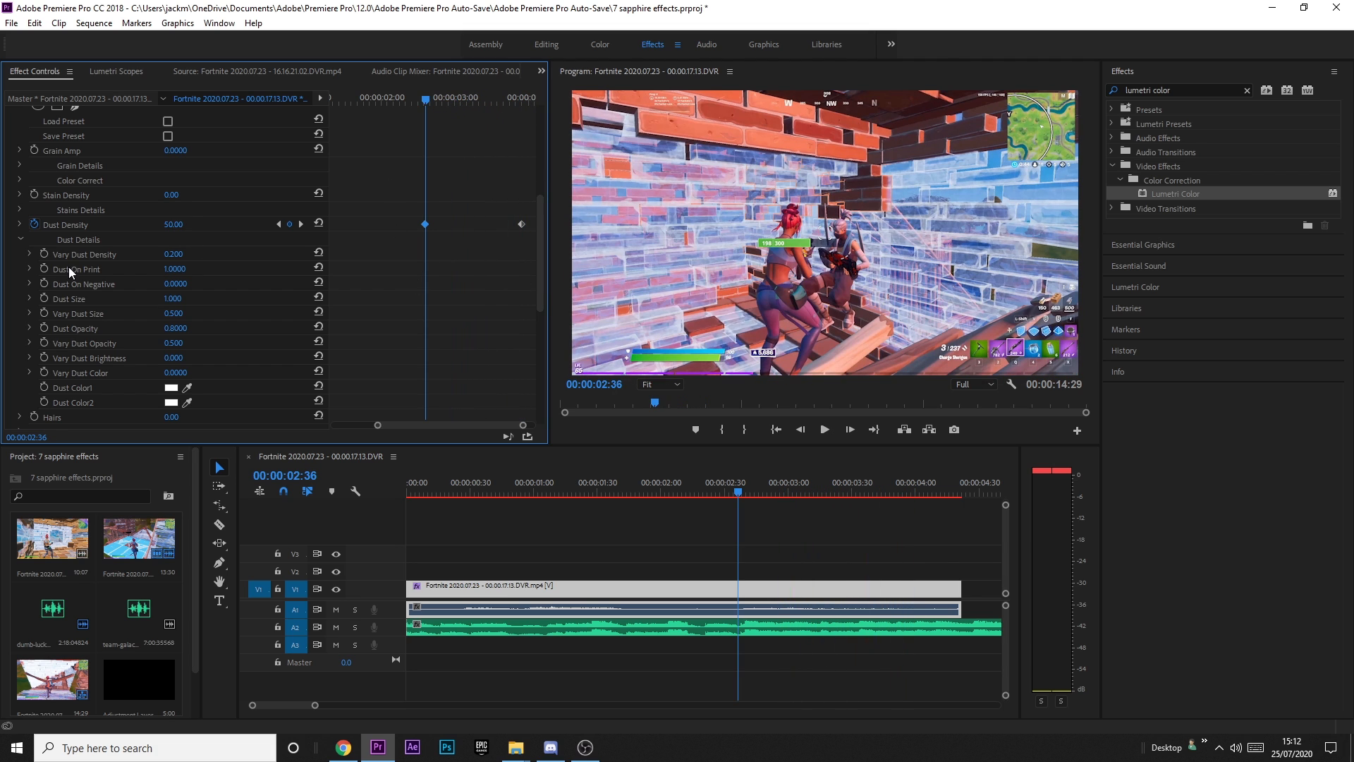
{"action": "scroll", "coordinate": [69, 267], "scroll_direction": "down", "scroll_amount": 2}
{"action": "left_click_drag", "start_coordinate": [172, 296], "coordinate": [444, 302]}
{"action": "left_click", "coordinate": [394, 105]}
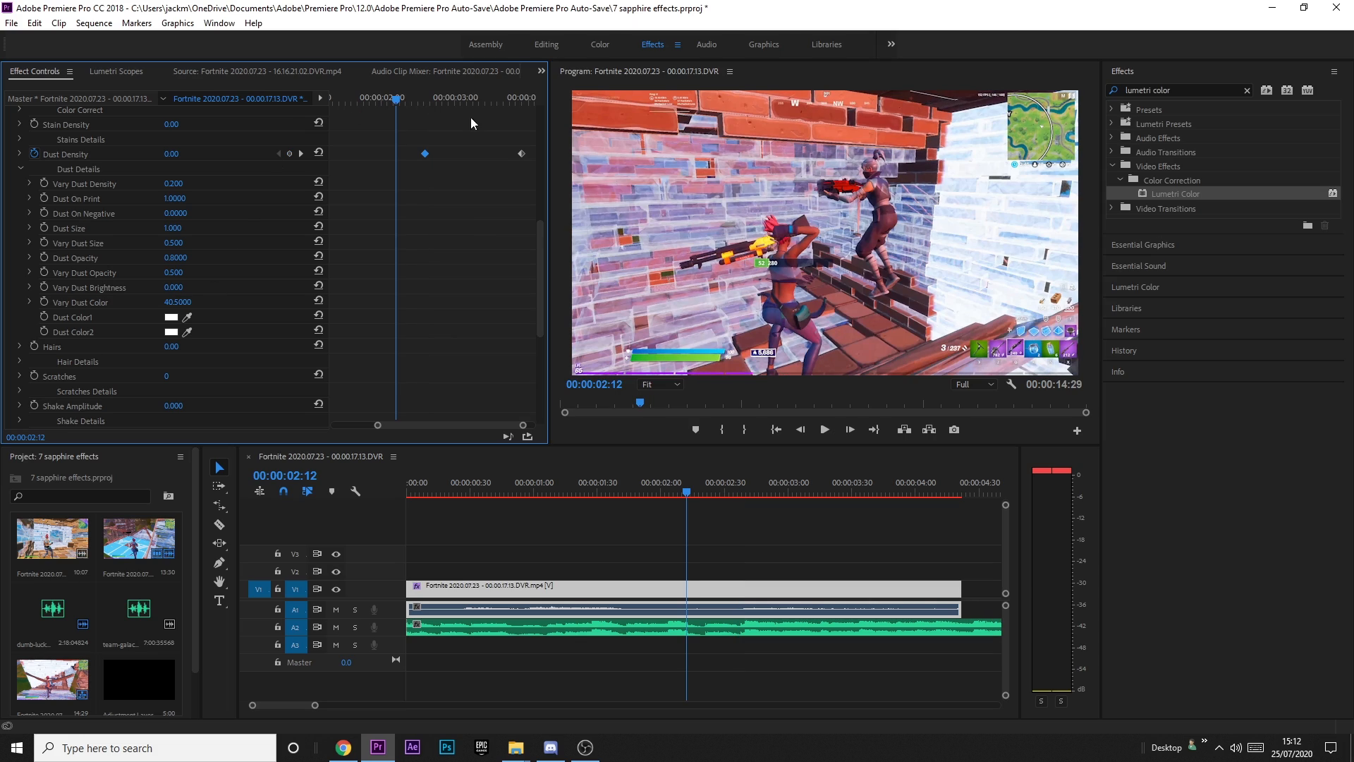
{"action": "left_click", "coordinate": [453, 181]}
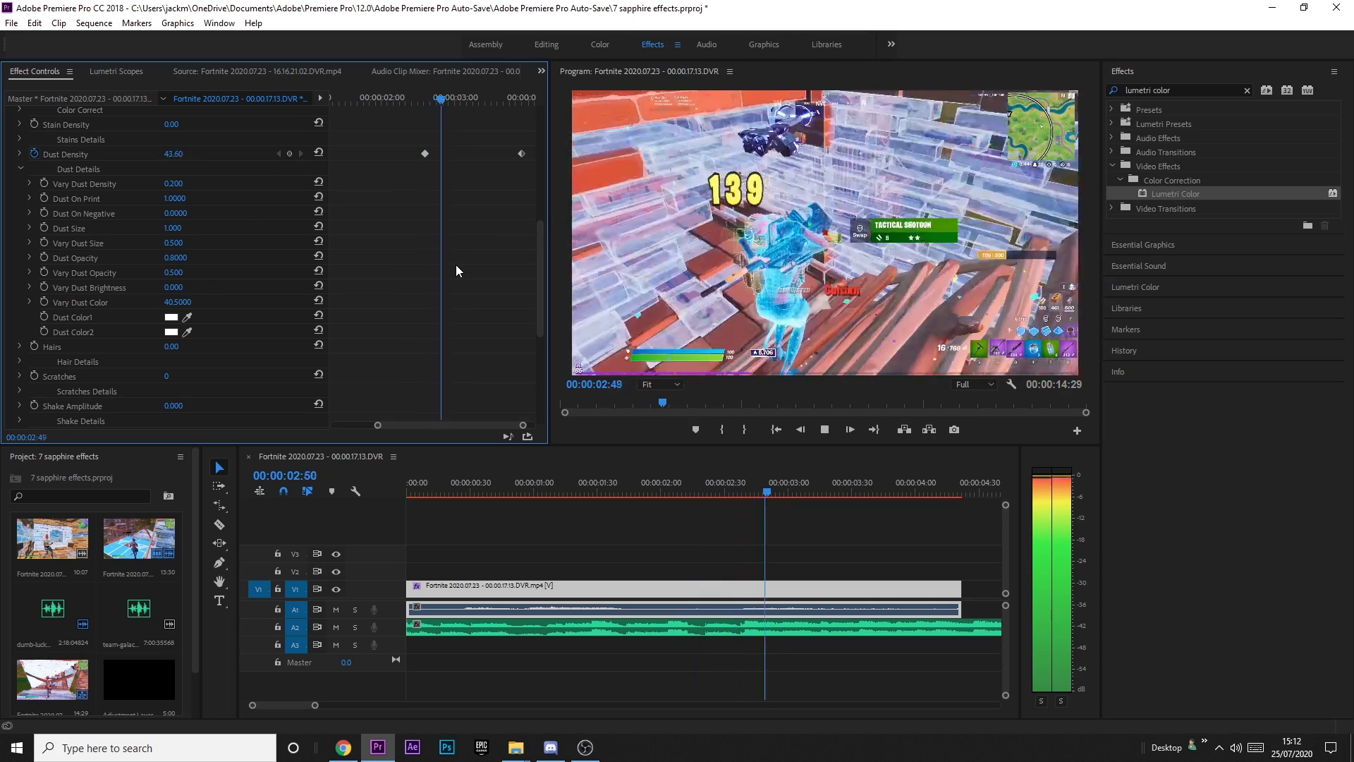
{"action": "key", "text": "space"}
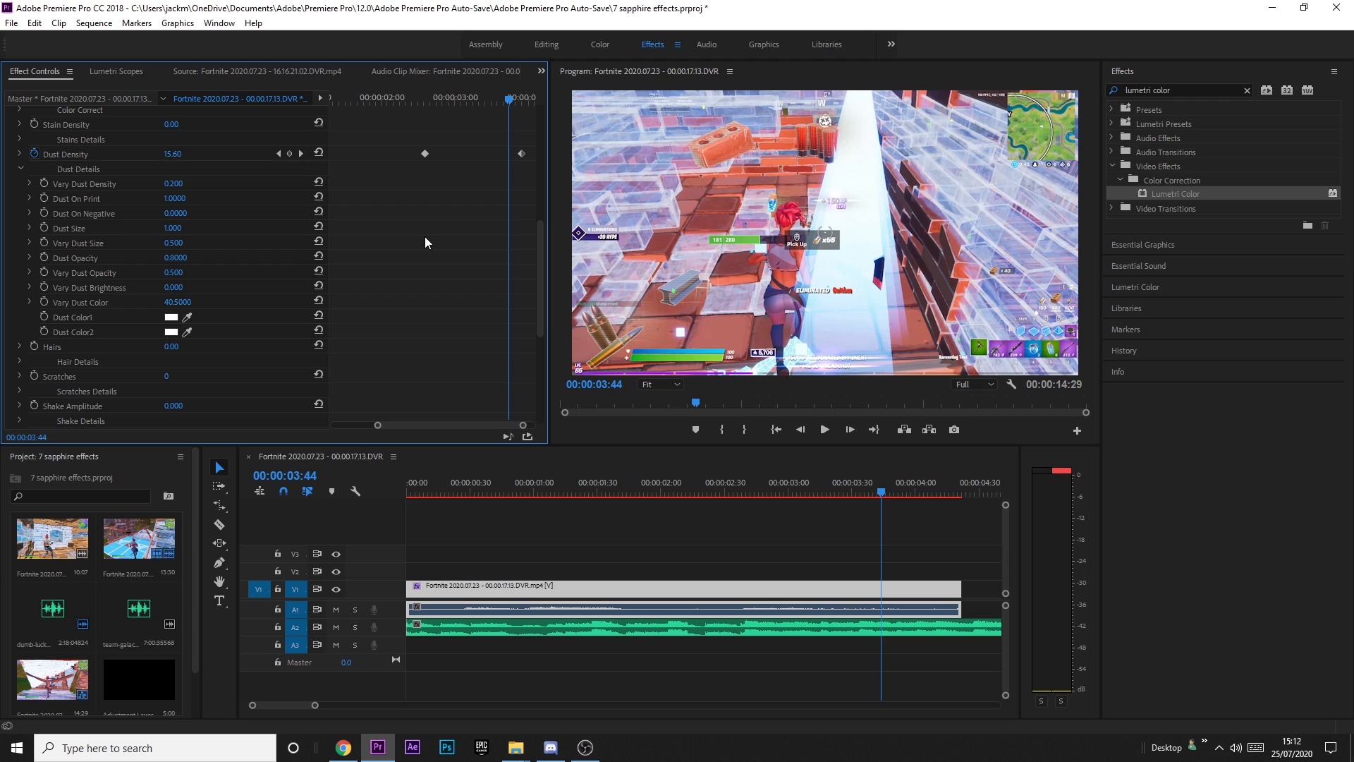
Search the effects for "s_flicker" and apply S_Flicker to the gameplay clip.
{"action": "scroll", "coordinate": [142, 263], "scroll_direction": "up", "scroll_amount": 5}
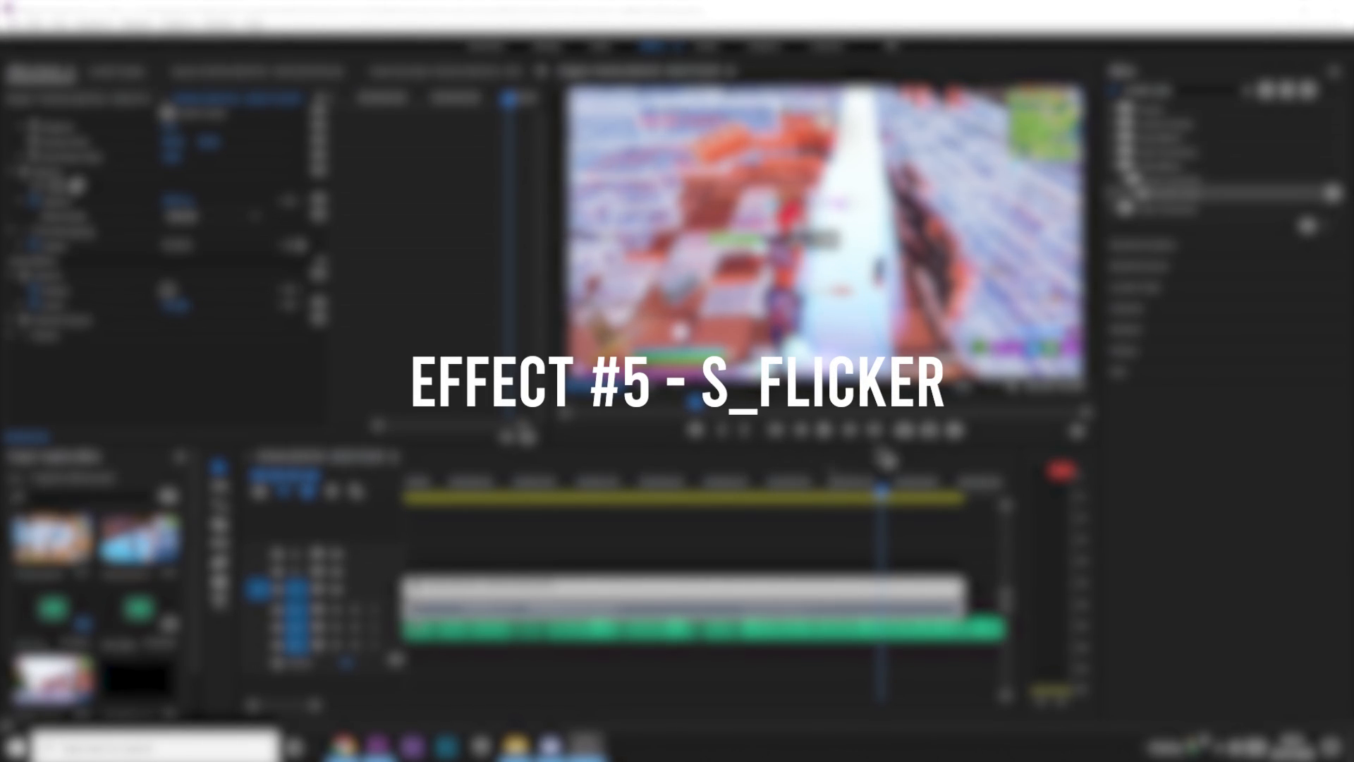
{"action": "left_click", "coordinate": [1246, 90]}
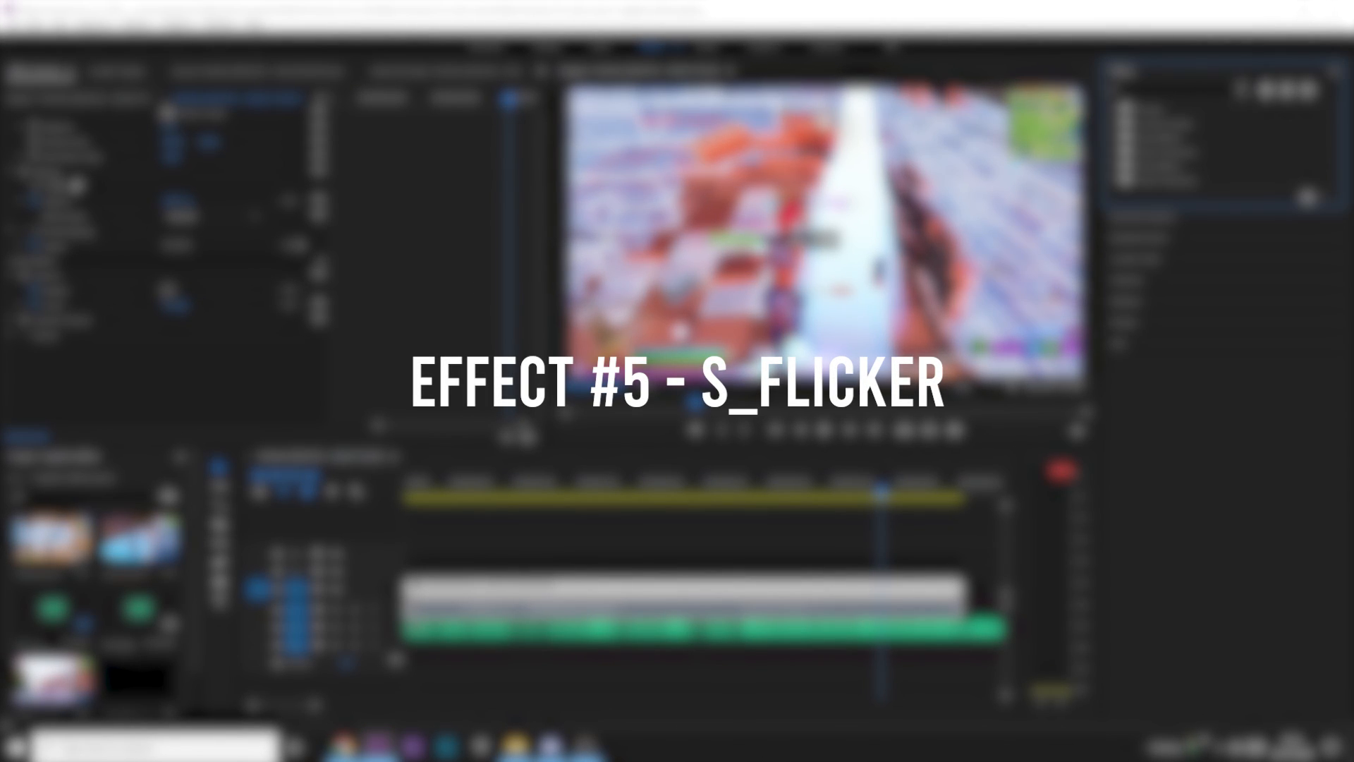
{"action": "left_click", "coordinate": [1231, 91]}
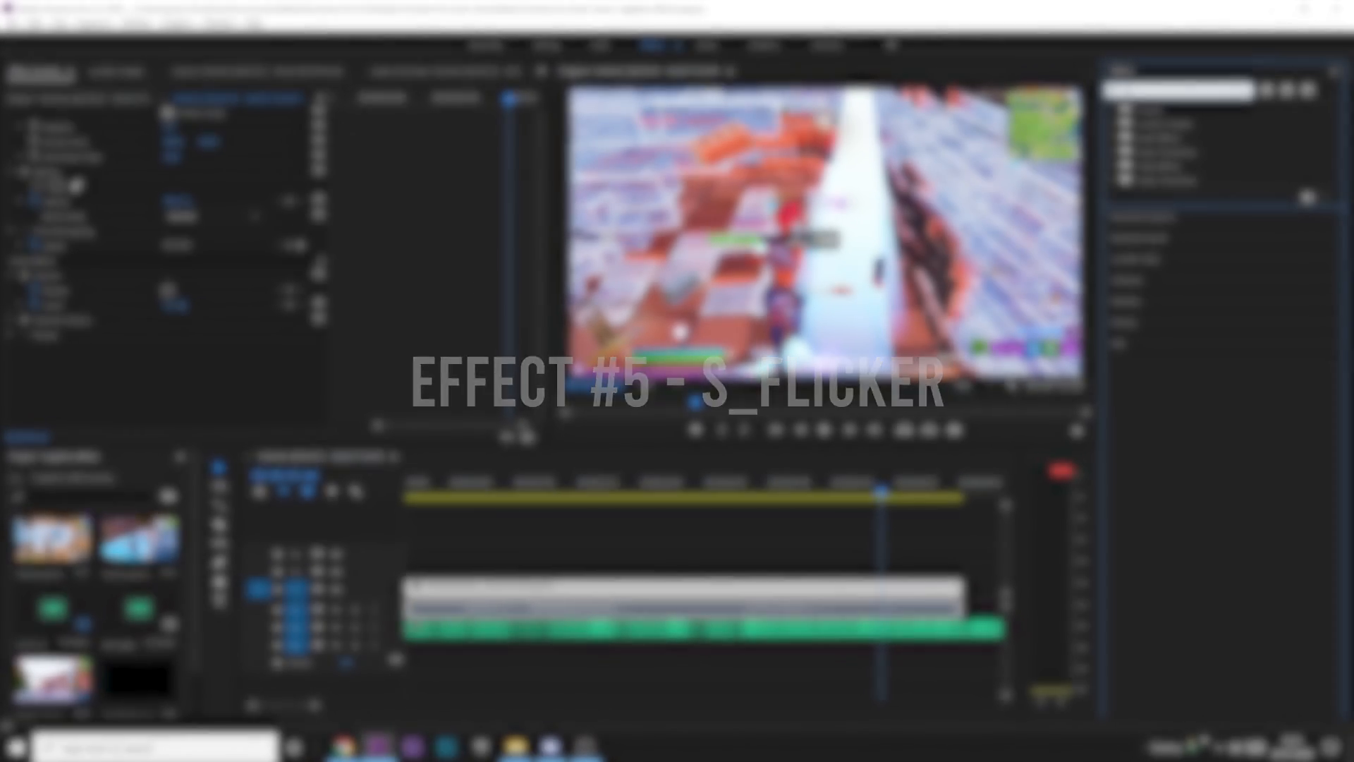
{"action": "type", "text": "s_flicker"}
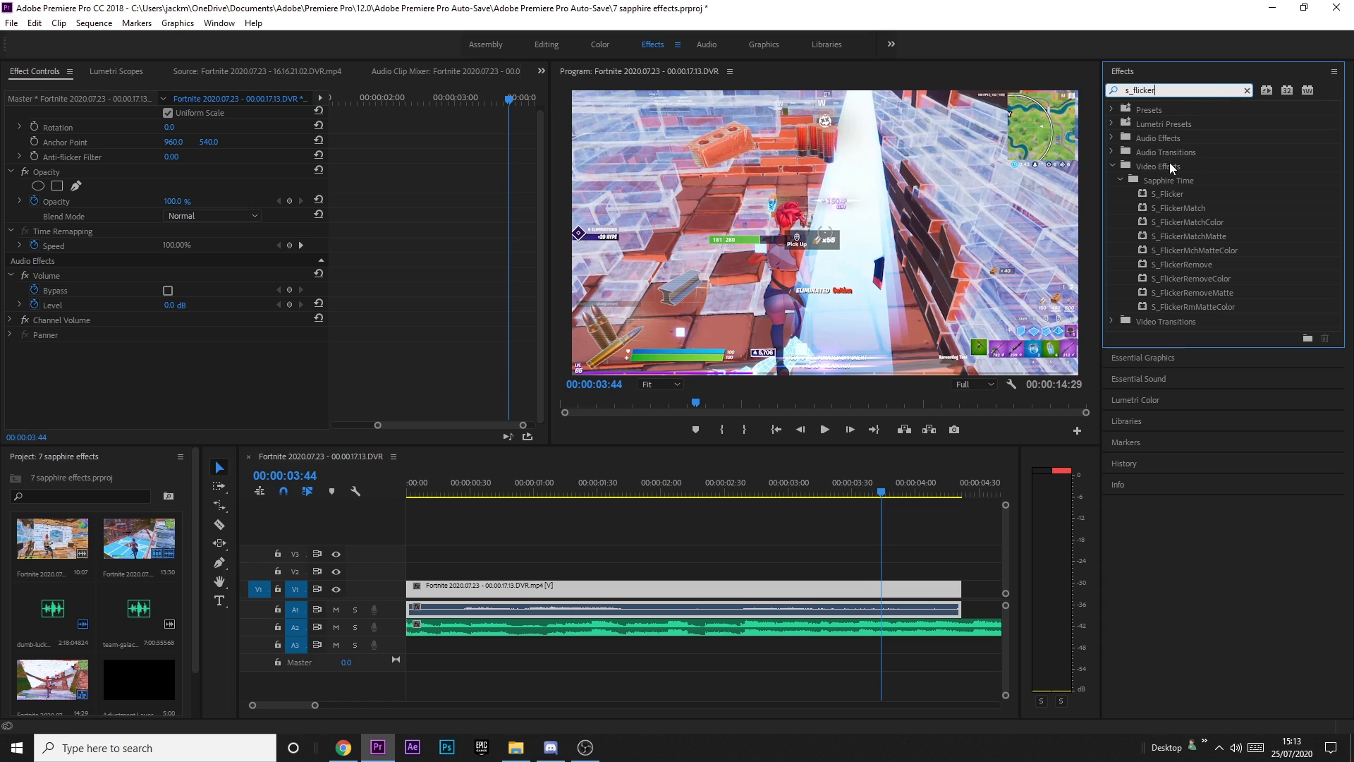
{"action": "left_click", "coordinate": [1170, 193]}
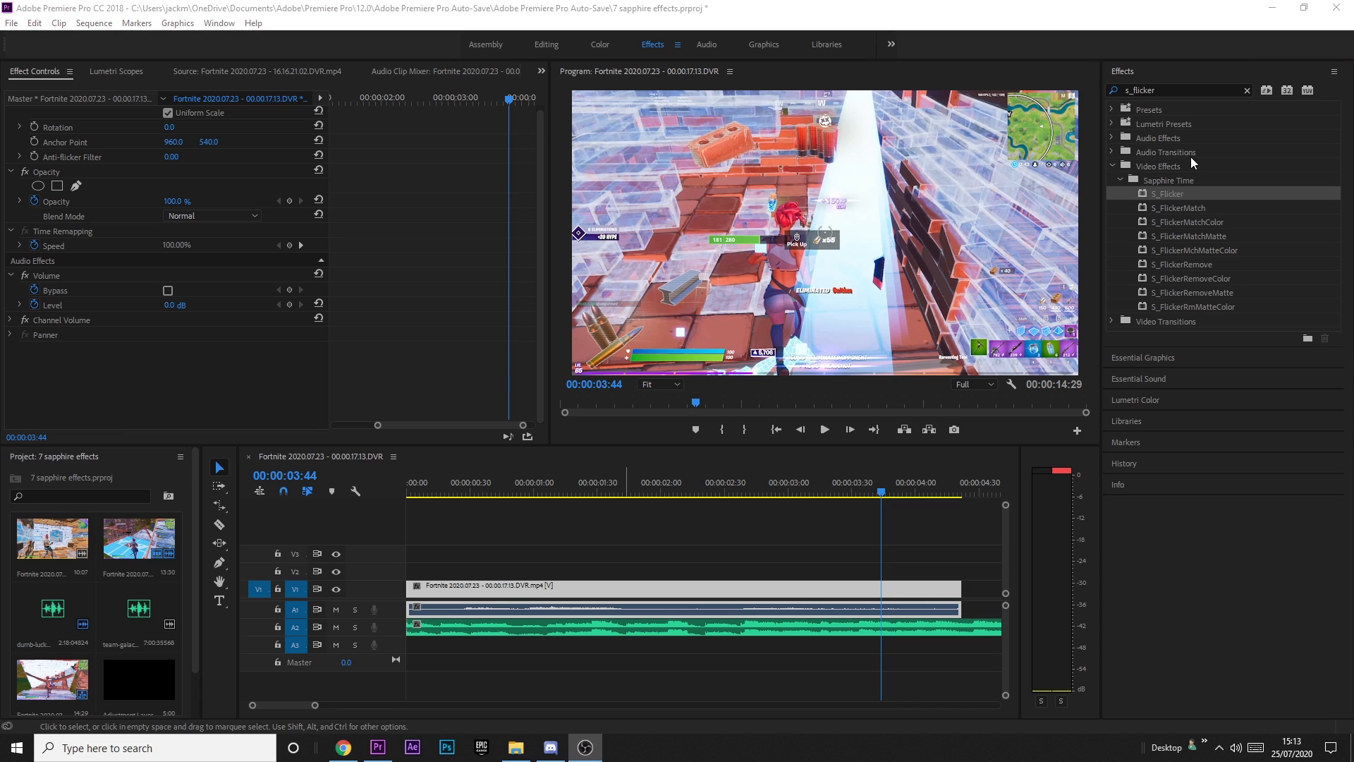
{"action": "left_click", "coordinate": [1174, 193]}
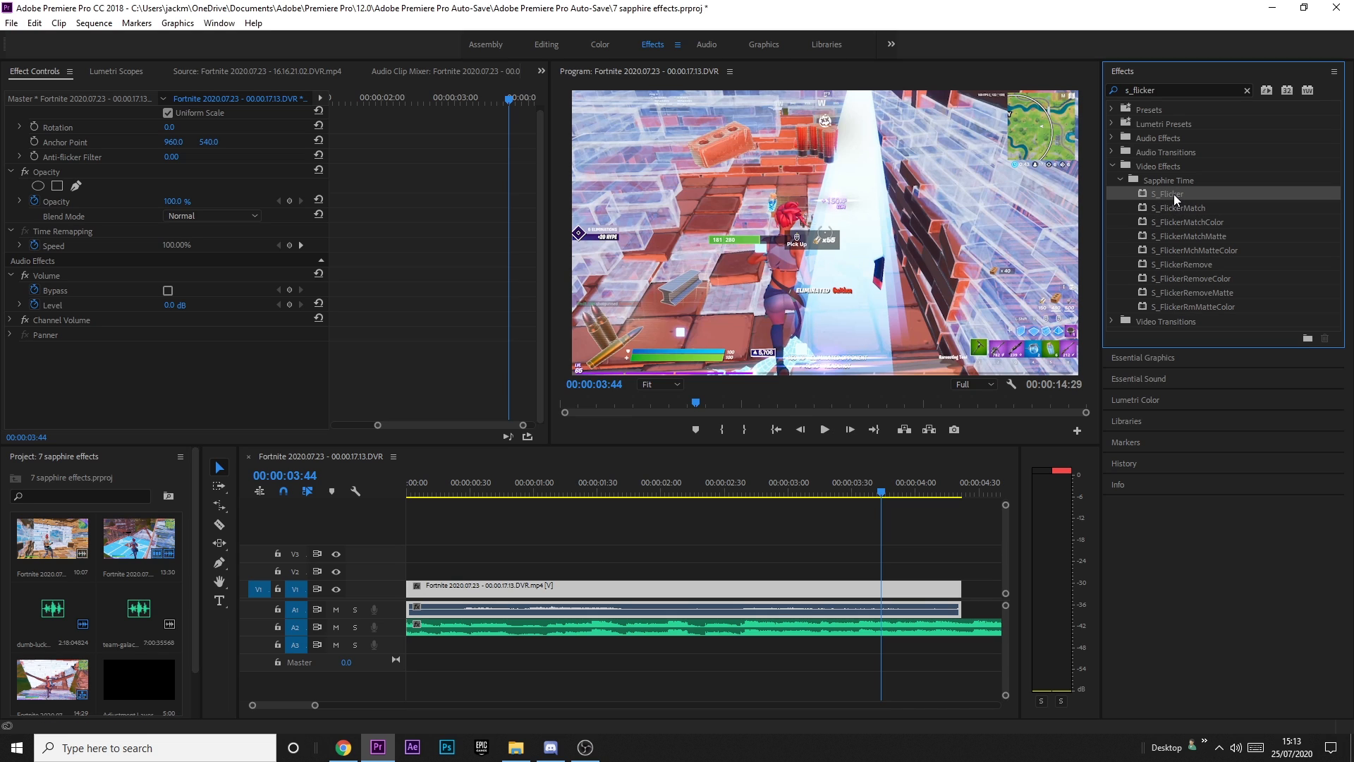
{"action": "left_click_drag", "start_coordinate": [1183, 193], "coordinate": [638, 583]}
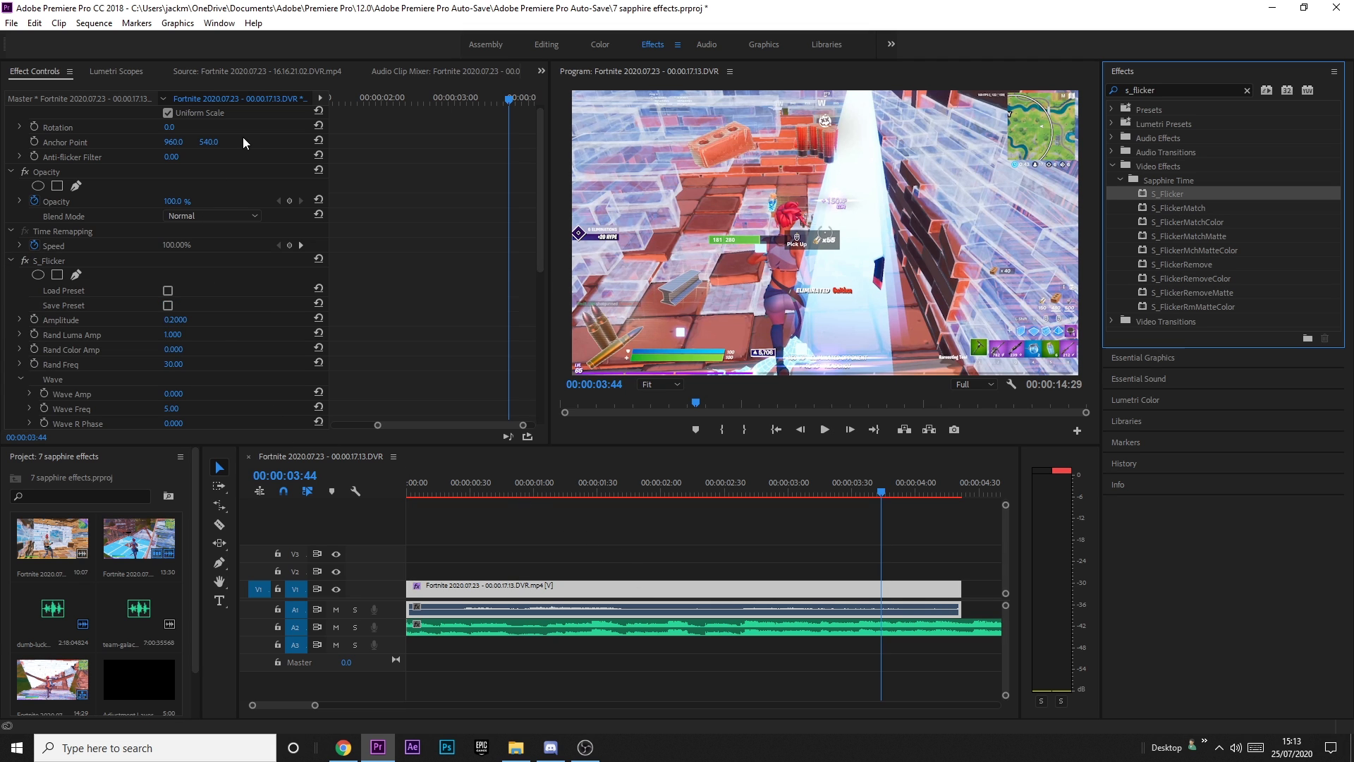
Set S_Flicker's Amplitude to 0.1 and Rand Freq to 50, and preview the flicker from the start of the sequence.
{"action": "mouse_move", "coordinate": [521, 490]}
{"action": "left_mouse_down"}
{"action": "mouse_move", "coordinate": [558, 491]}
{"action": "mouse_move", "coordinate": [501, 477]}
{"action": "mouse_move", "coordinate": [522, 479]}
{"action": "left_mouse_up"}
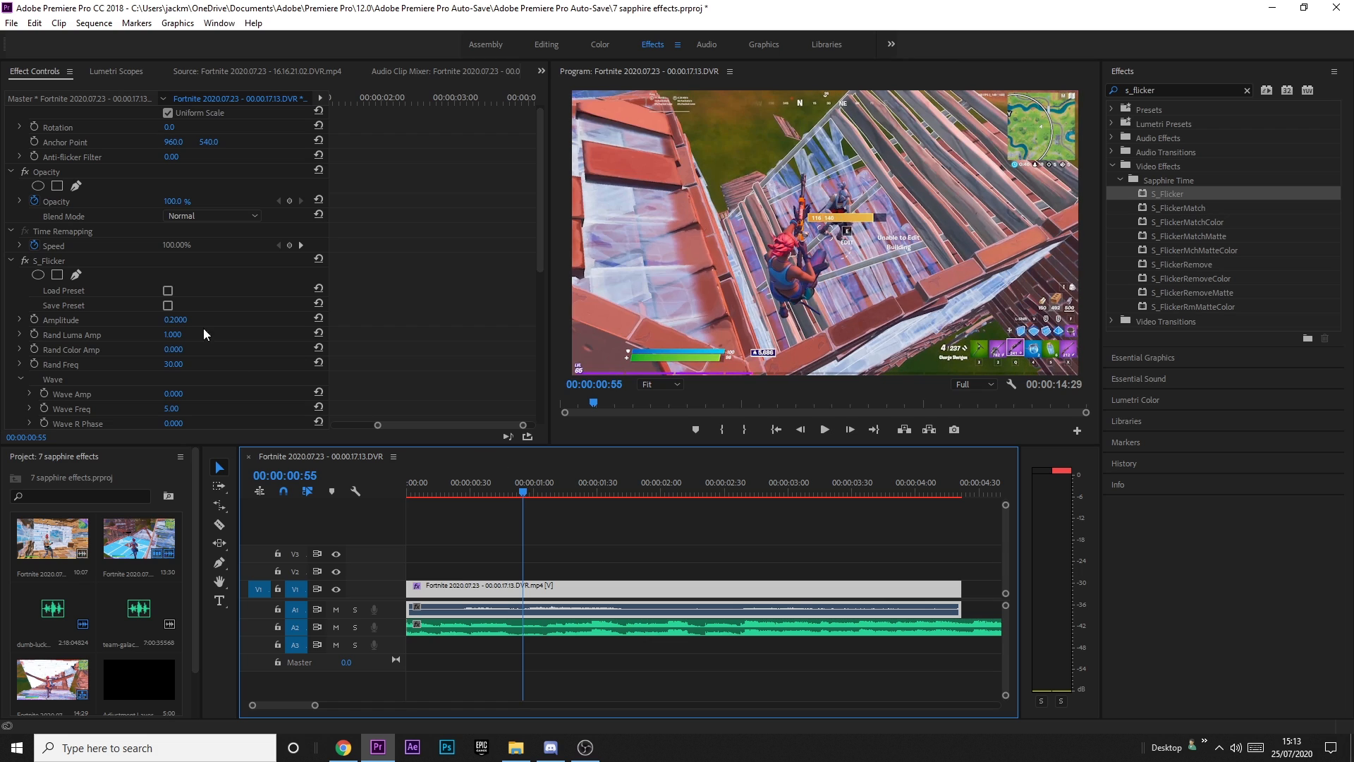
{"action": "scroll", "coordinate": [150, 317], "scroll_direction": "up", "scroll_amount": 1}
{"action": "scroll", "coordinate": [127, 392], "scroll_direction": "down", "scroll_amount": 1}
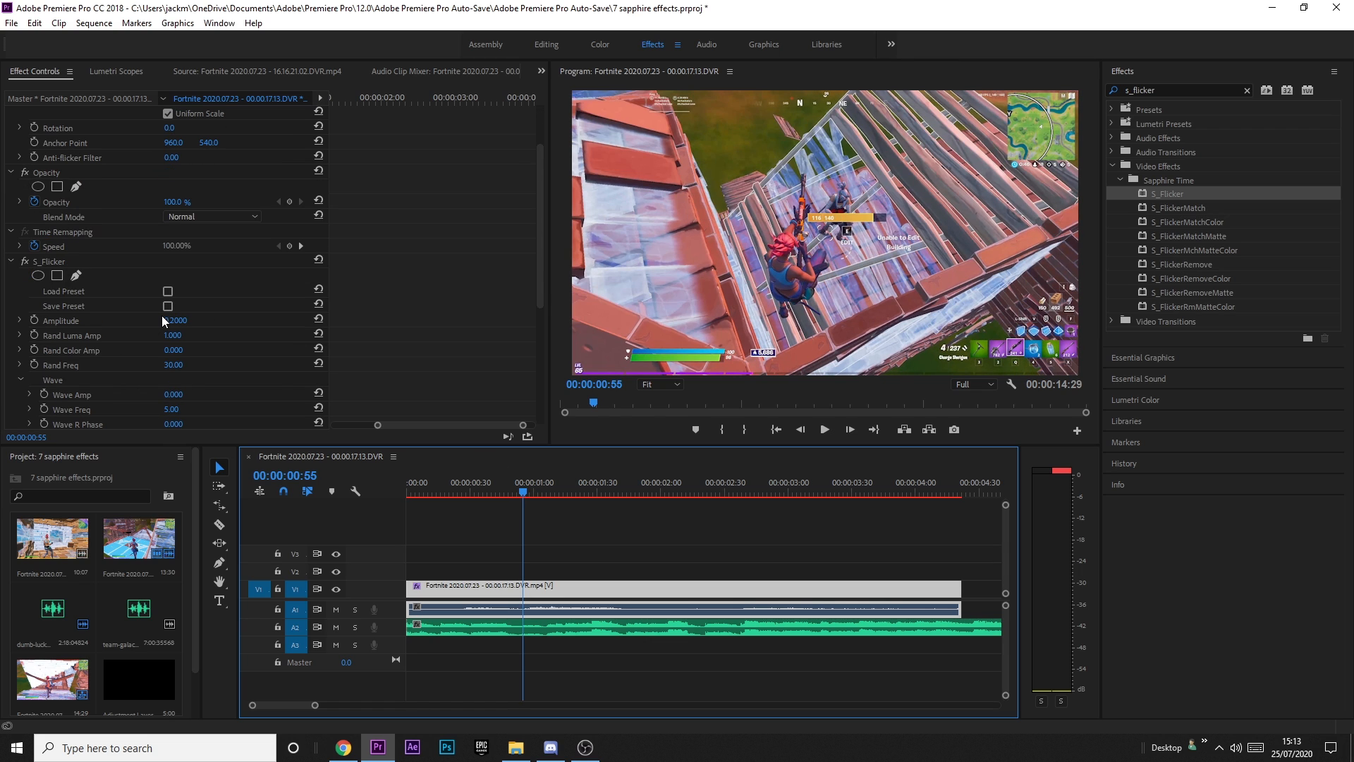
{"action": "left_click", "coordinate": [177, 320]}
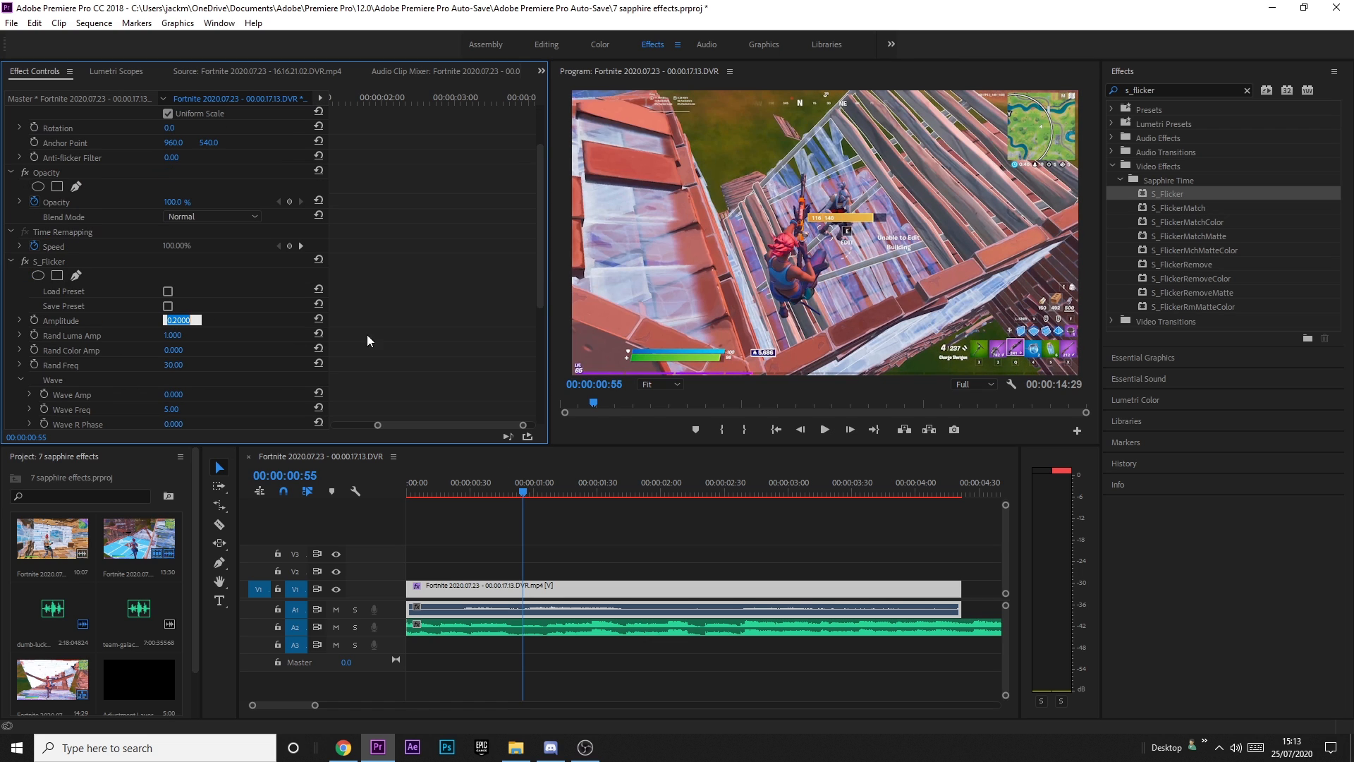
{"action": "type", "text": "0.1"}
{"action": "key", "text": "Return"}
{"action": "left_click", "coordinate": [176, 365]}
{"action": "type", "text": "50"}
{"action": "key", "text": "Return"}
{"action": "scroll", "coordinate": [163, 410], "scroll_direction": "down", "scroll_amount": 2}
{"action": "left_click_drag", "start_coordinate": [439, 490], "coordinate": [353, 489]}
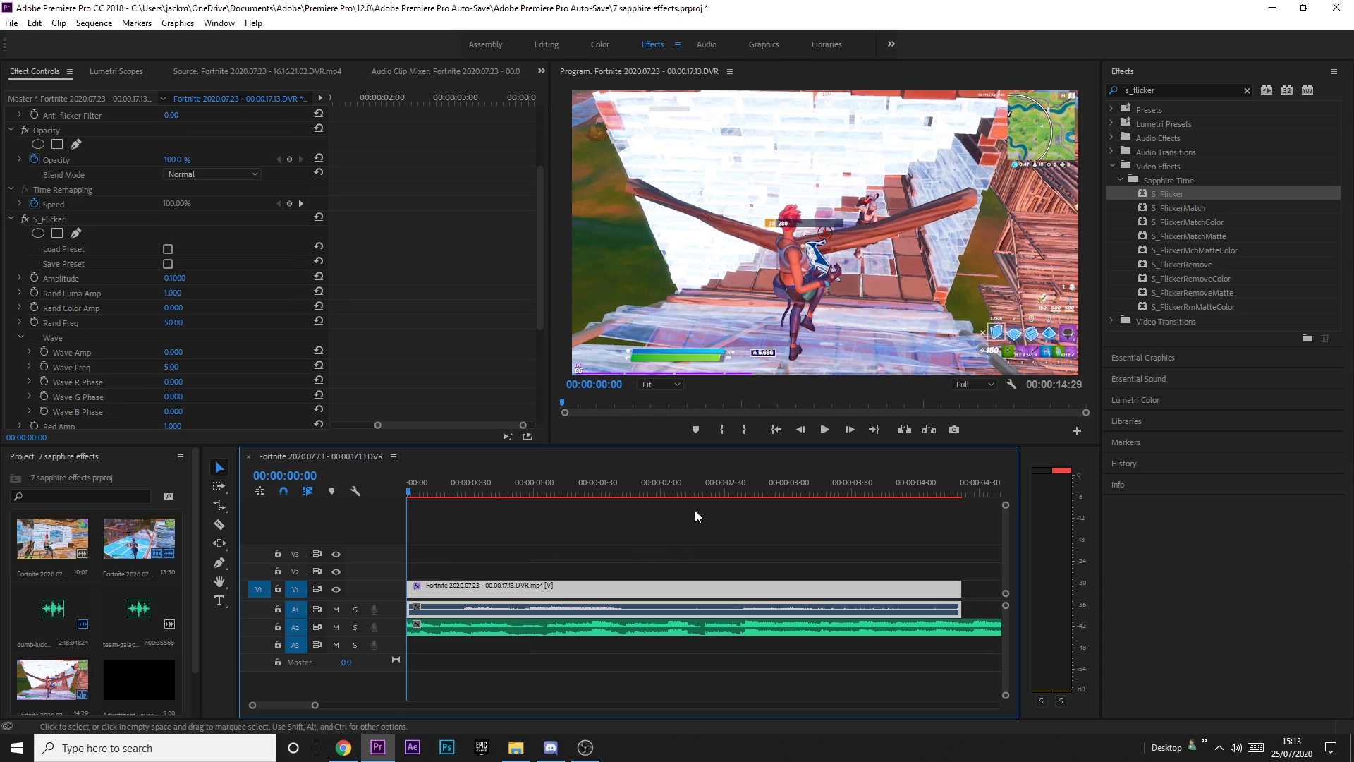
{"action": "key", "text": "space"}
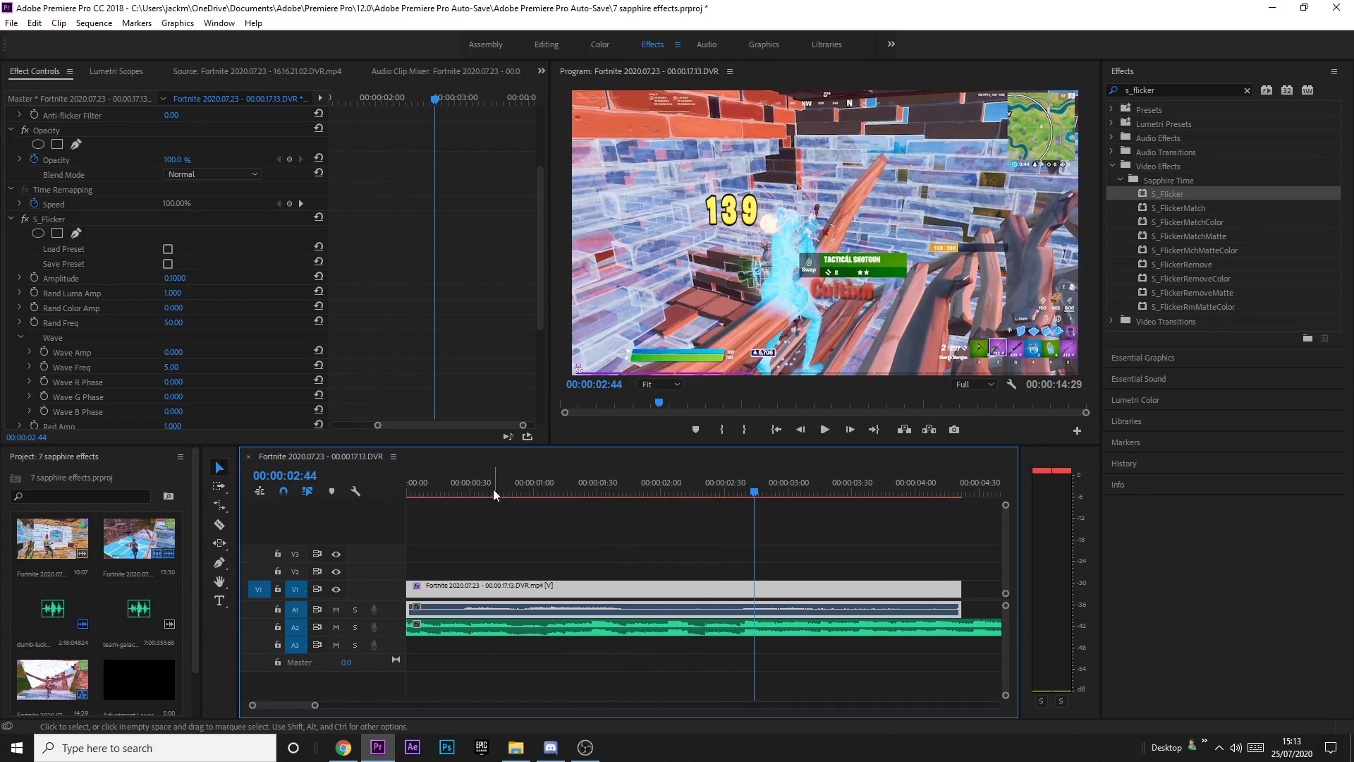
Lower S_Flicker's Amplitude to 0.07 and play the clip from the beginning to check the subtler flicker.
{"action": "left_click_drag", "start_coordinate": [496, 491], "coordinate": [510, 492]}
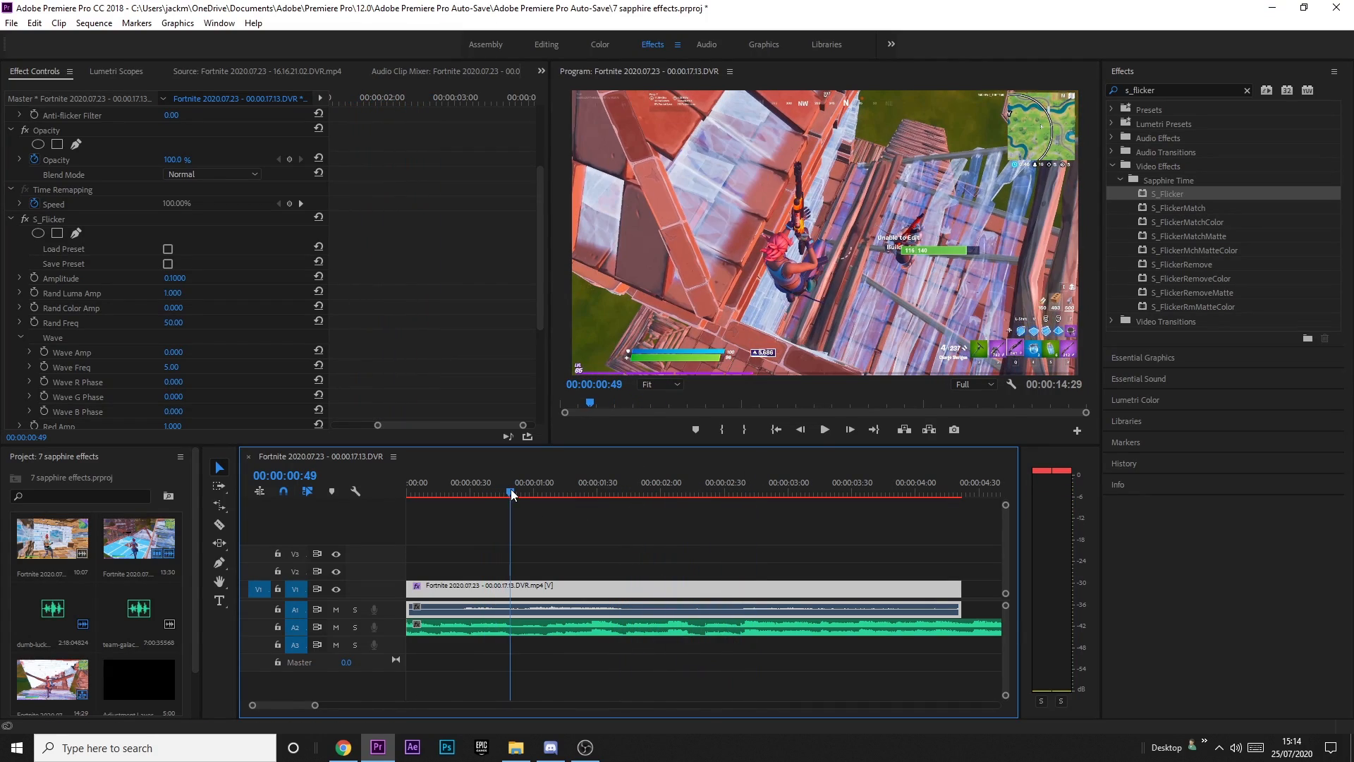
{"action": "left_click", "coordinate": [178, 278]}
{"action": "type", "text": "0.0"}
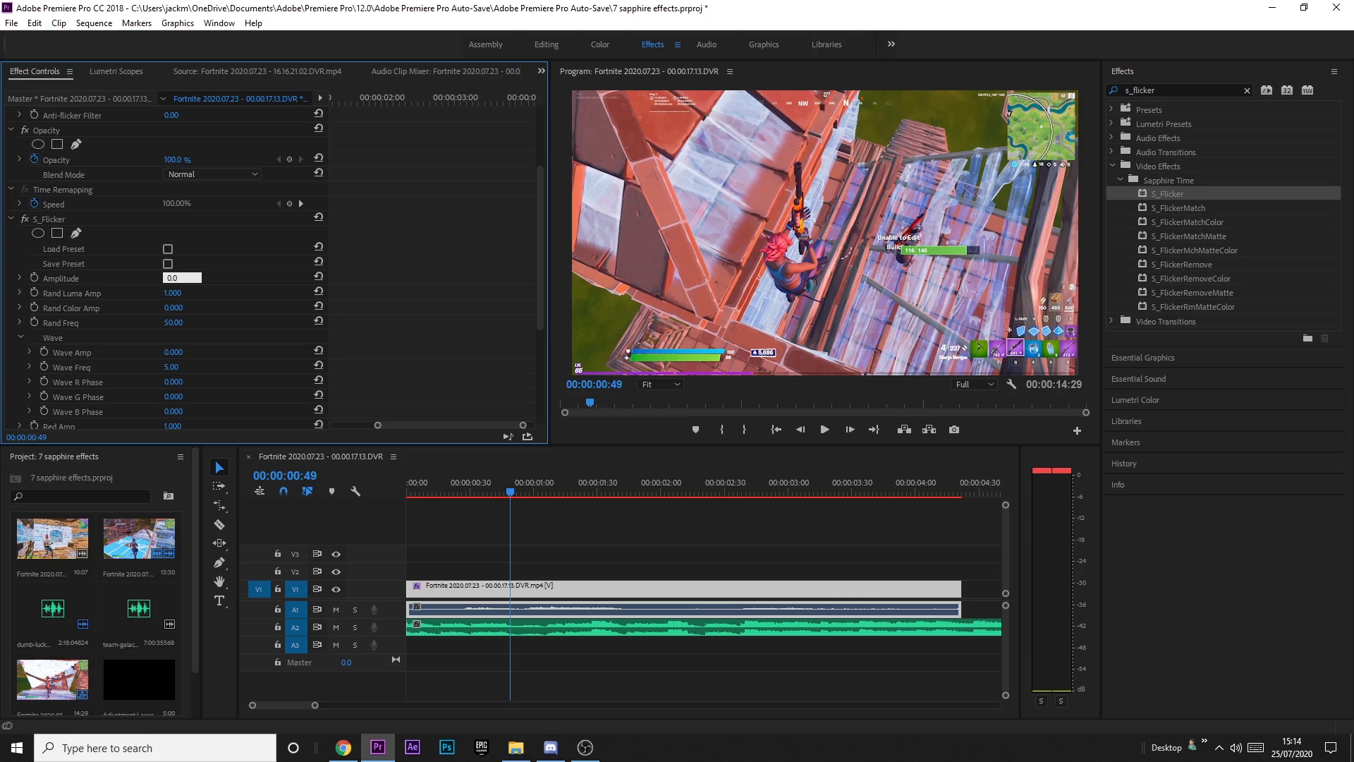
{"action": "type", "text": "7"}
{"action": "key", "text": "Return"}
{"action": "left_click", "coordinate": [379, 487]}
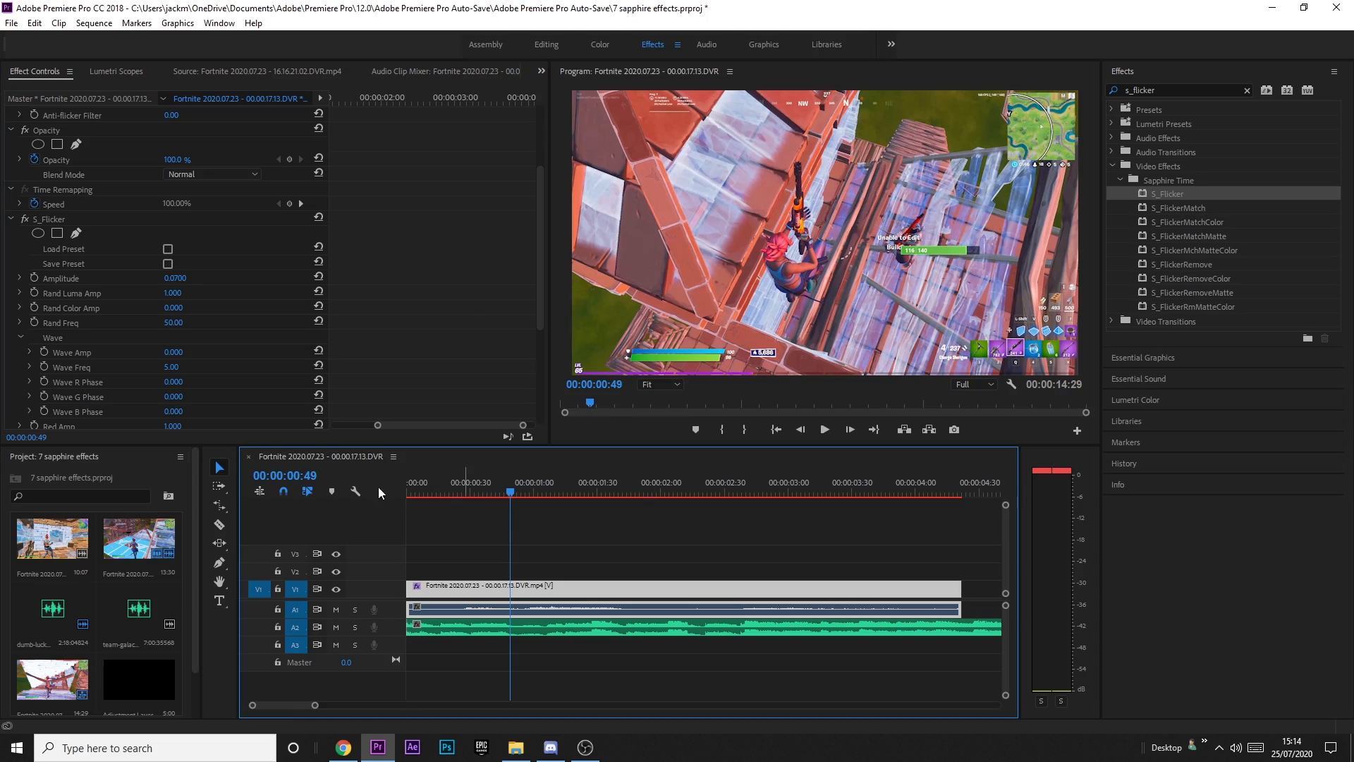
{"action": "key", "text": "Home"}
{"action": "key", "text": "space"}
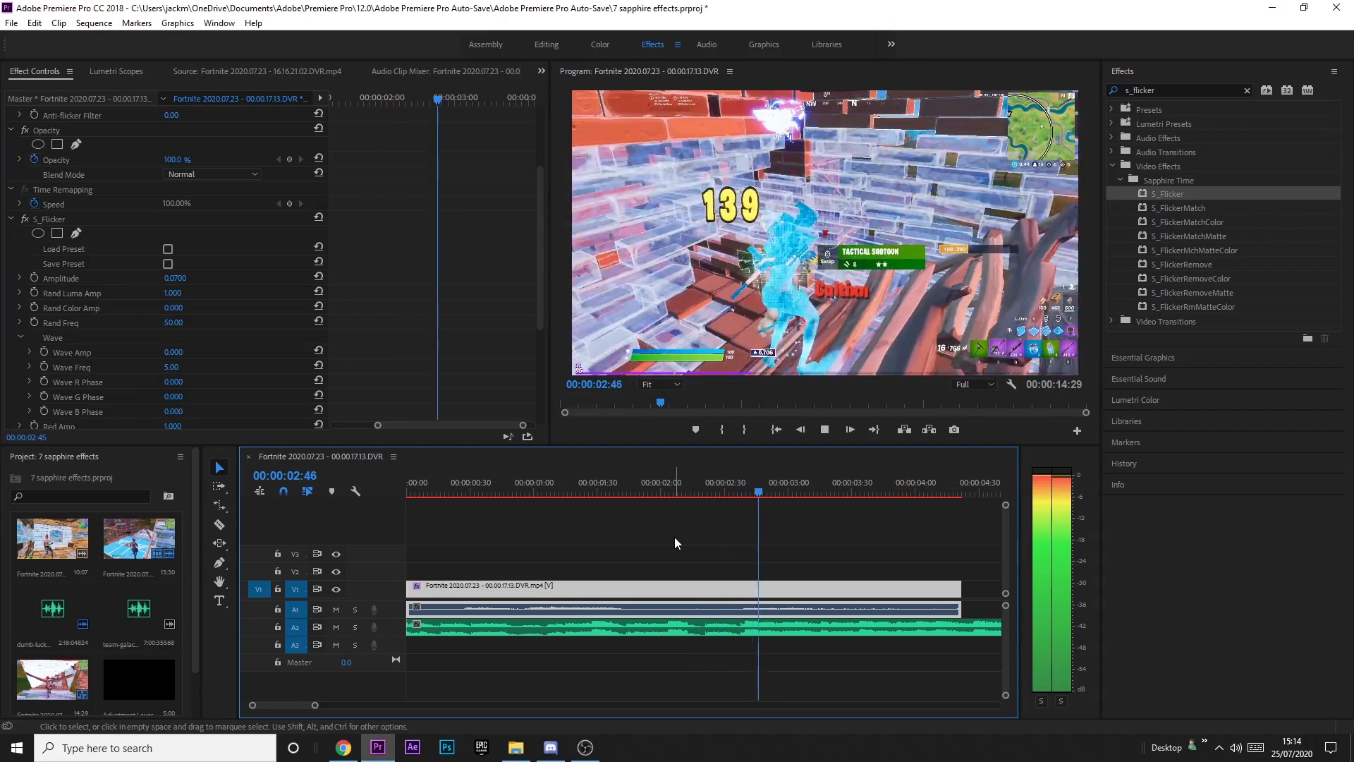
{"action": "key", "text": "space"}
Set S_Flicker's Rand Freq to 0, Wave Amp to 1.1 and Wave Freq to 20.
{"action": "left_click_drag", "start_coordinate": [604, 483], "coordinate": [636, 481]}
{"action": "scroll", "coordinate": [158, 333], "scroll_direction": "down", "scroll_amount": 1}
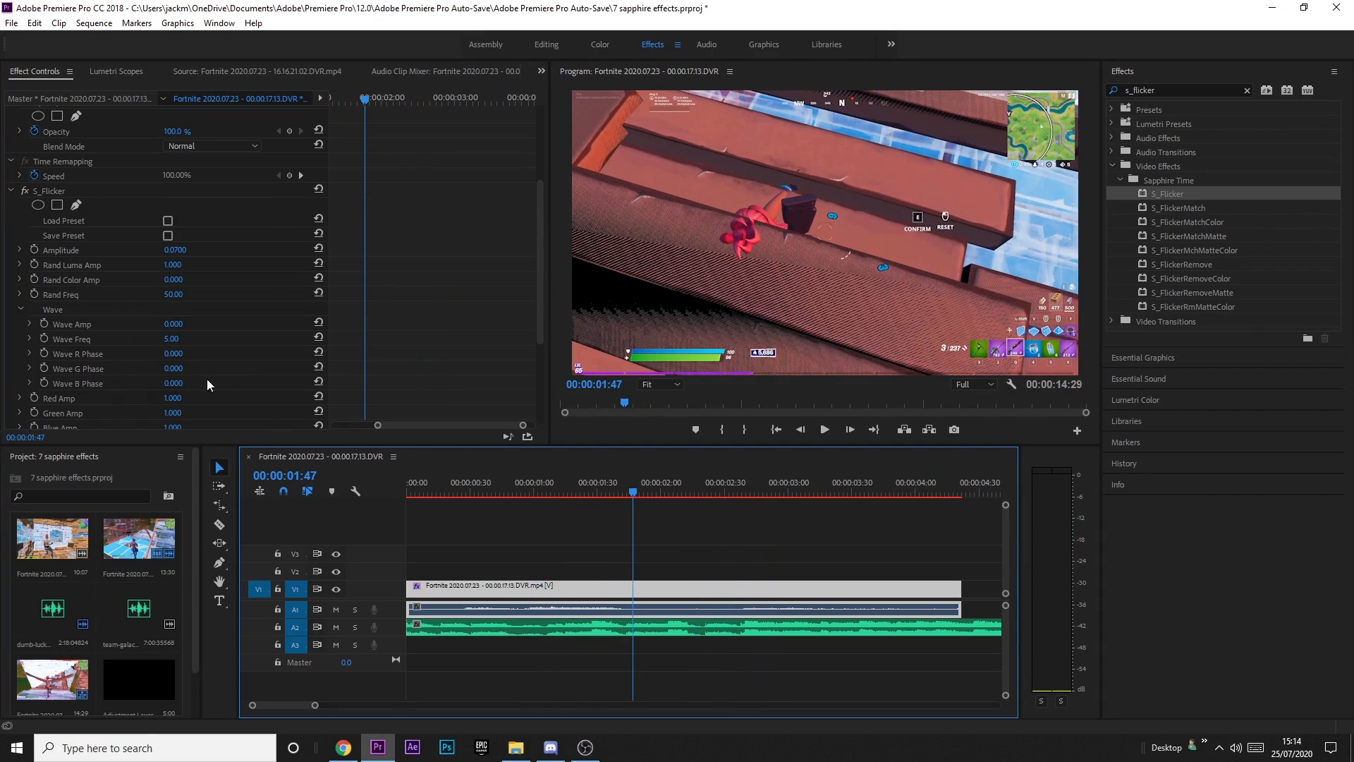
{"action": "scroll", "coordinate": [124, 376], "scroll_direction": "down", "scroll_amount": 3}
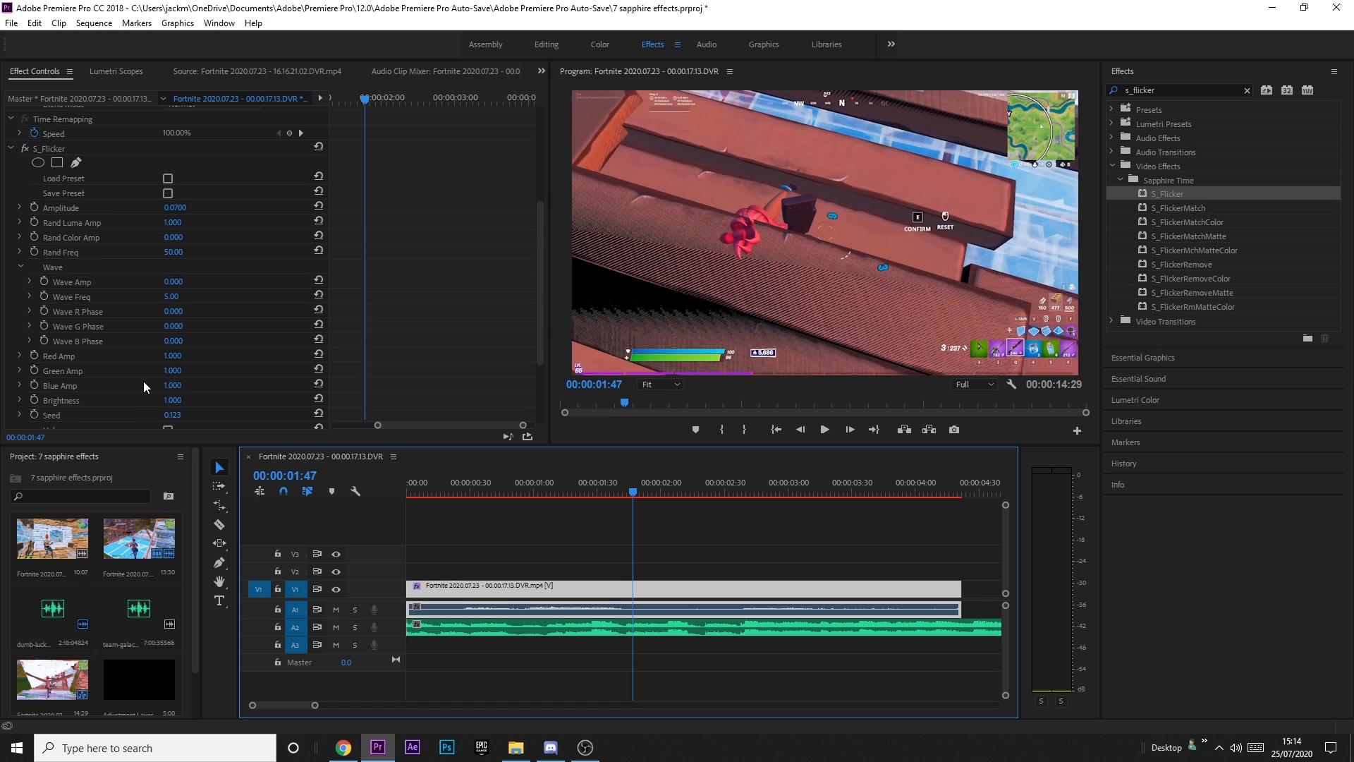
{"action": "left_click_drag", "start_coordinate": [178, 253], "coordinate": [181, 296]}
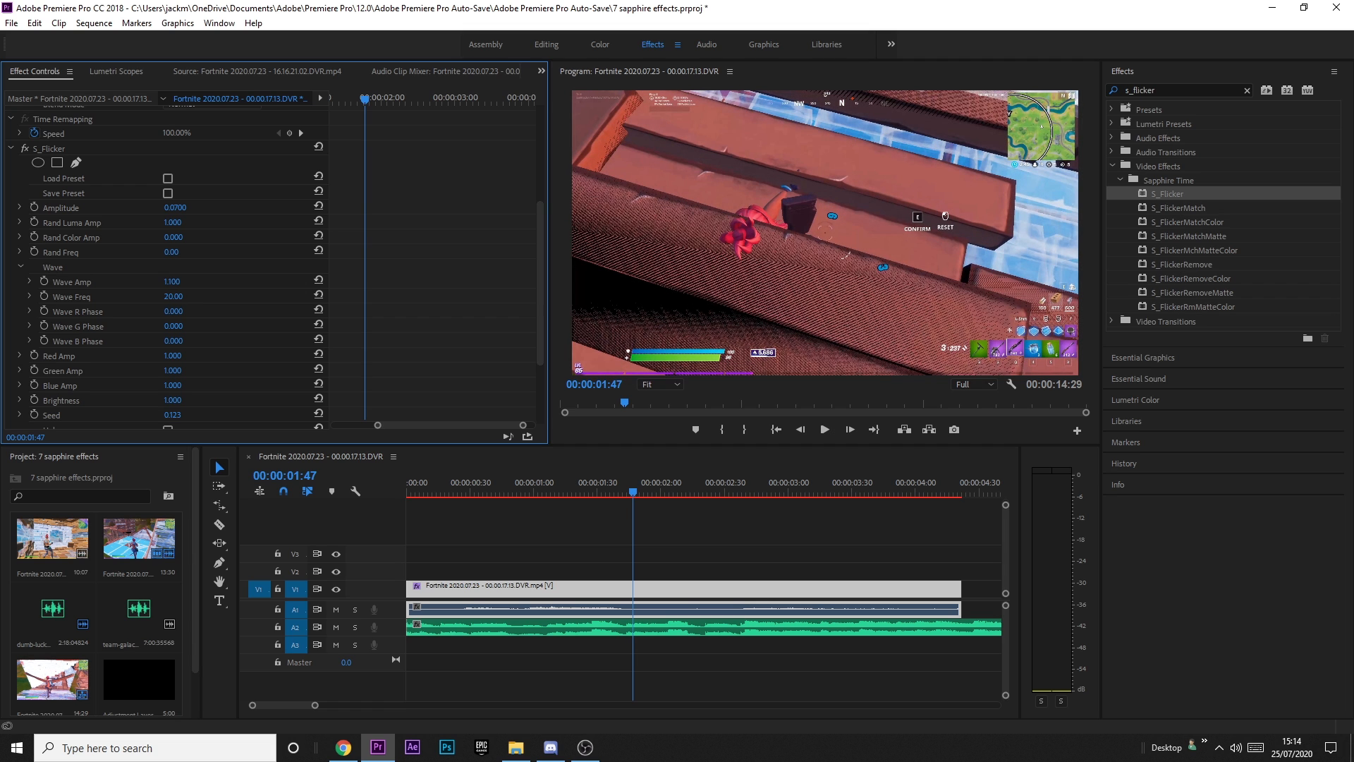
Set S_Flicker's Wave Amp to 0.5 and play the clip from the beginning to check the wave flicker.
{"action": "left_click_drag", "start_coordinate": [584, 487], "coordinate": [610, 487]}
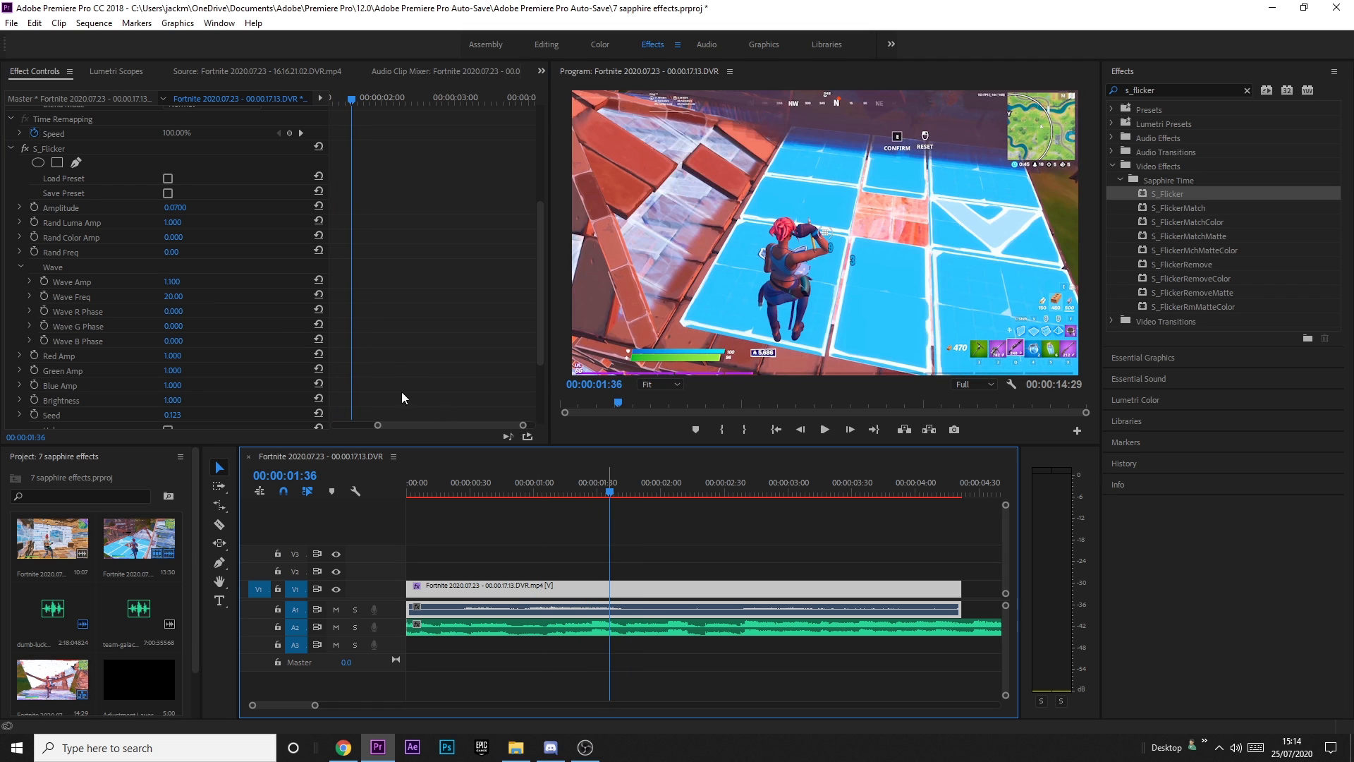
{"action": "left_click", "coordinate": [168, 282]}
{"action": "type", "text": "0.5"}
{"action": "left_click", "coordinate": [375, 319]}
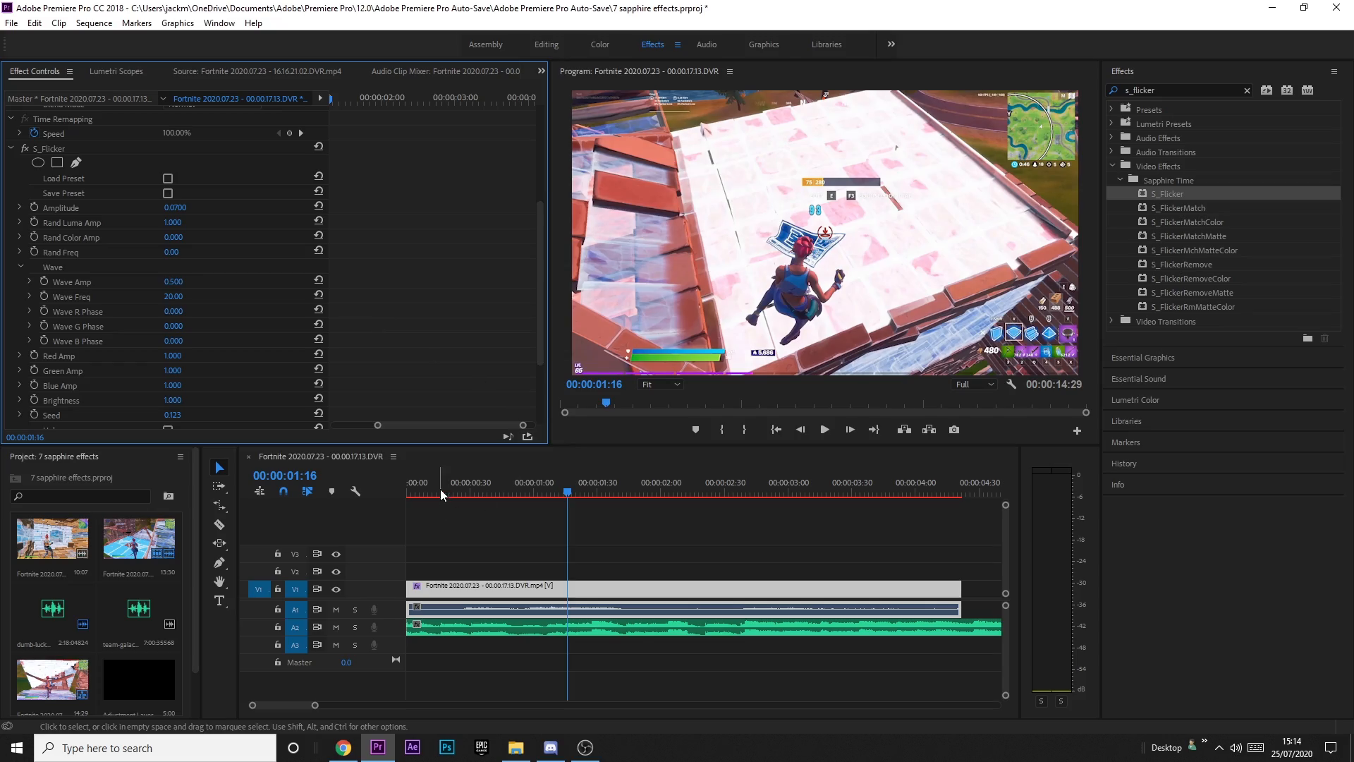
{"action": "left_click_drag", "start_coordinate": [440, 489], "coordinate": [406, 487]}
{"action": "key", "text": "space"}
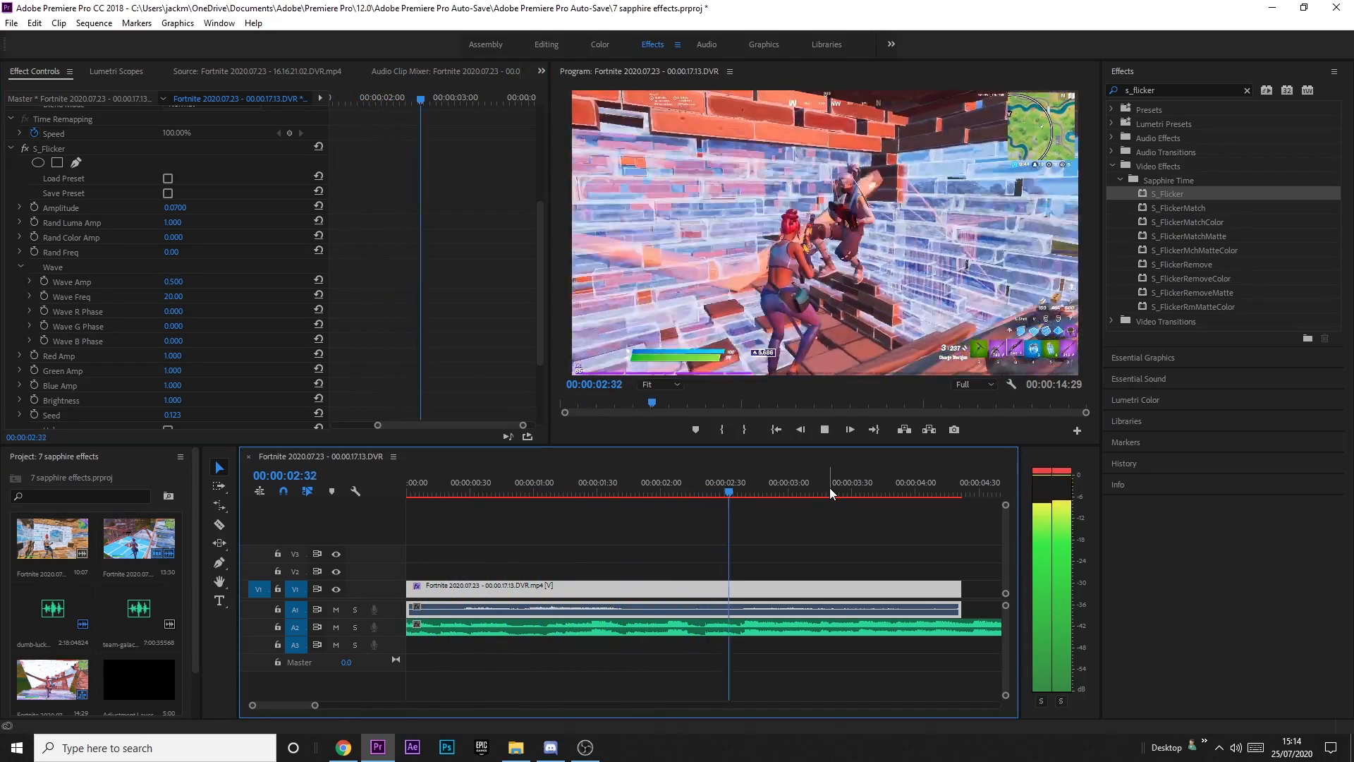
{"action": "key", "text": "space"}
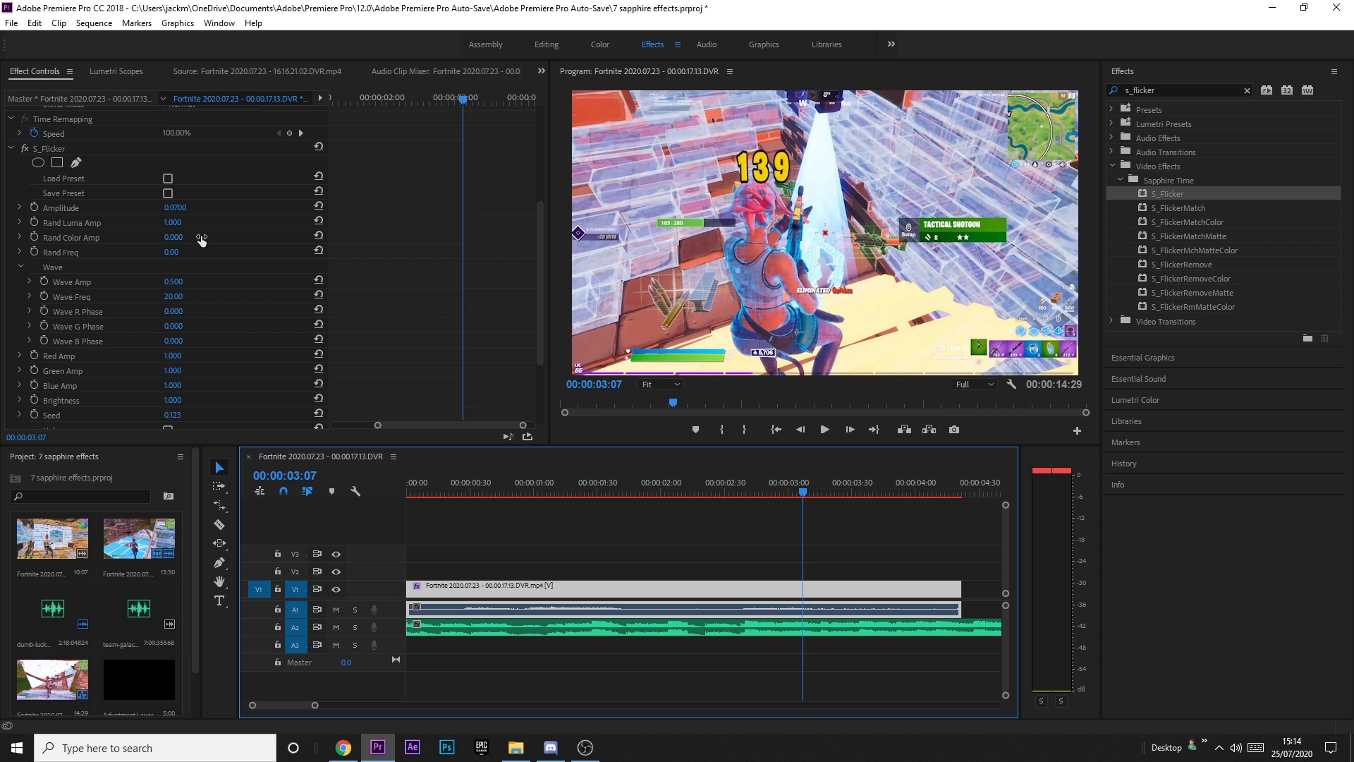
Undo the recent changes to S_Flicker's Rand Freq, Wave Amp and Wave Freq.
{"action": "left_click_drag", "start_coordinate": [172, 281], "coordinate": [259, 277]}
{"action": "key", "text": "ctrl+z"}
{"action": "key", "text": "ctrl+z"}
{"action": "key", "text": "ctrl+z"}
Start keyframing S_Flicker's Amplitude at 00:00:02:36, the frame just before the shot fires, with a value of 0.
{"action": "left_click", "coordinate": [568, 494]}
{"action": "left_click_drag", "start_coordinate": [570, 493], "coordinate": [732, 487]}
{"action": "key", "text": "Right"}
{"action": "key", "text": "Right"}
{"action": "key", "text": "Right"}
{"action": "key", "text": "Right"}
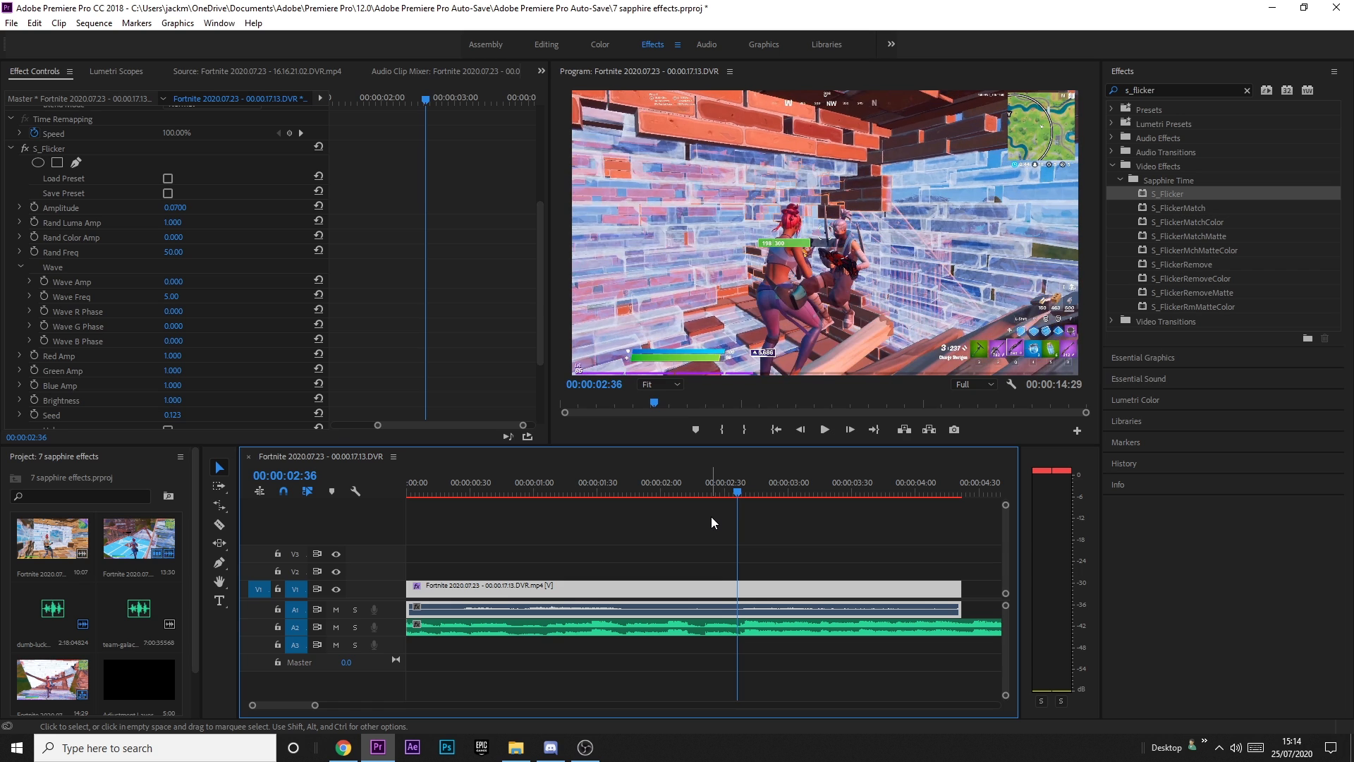
{"action": "key", "text": "Left"}
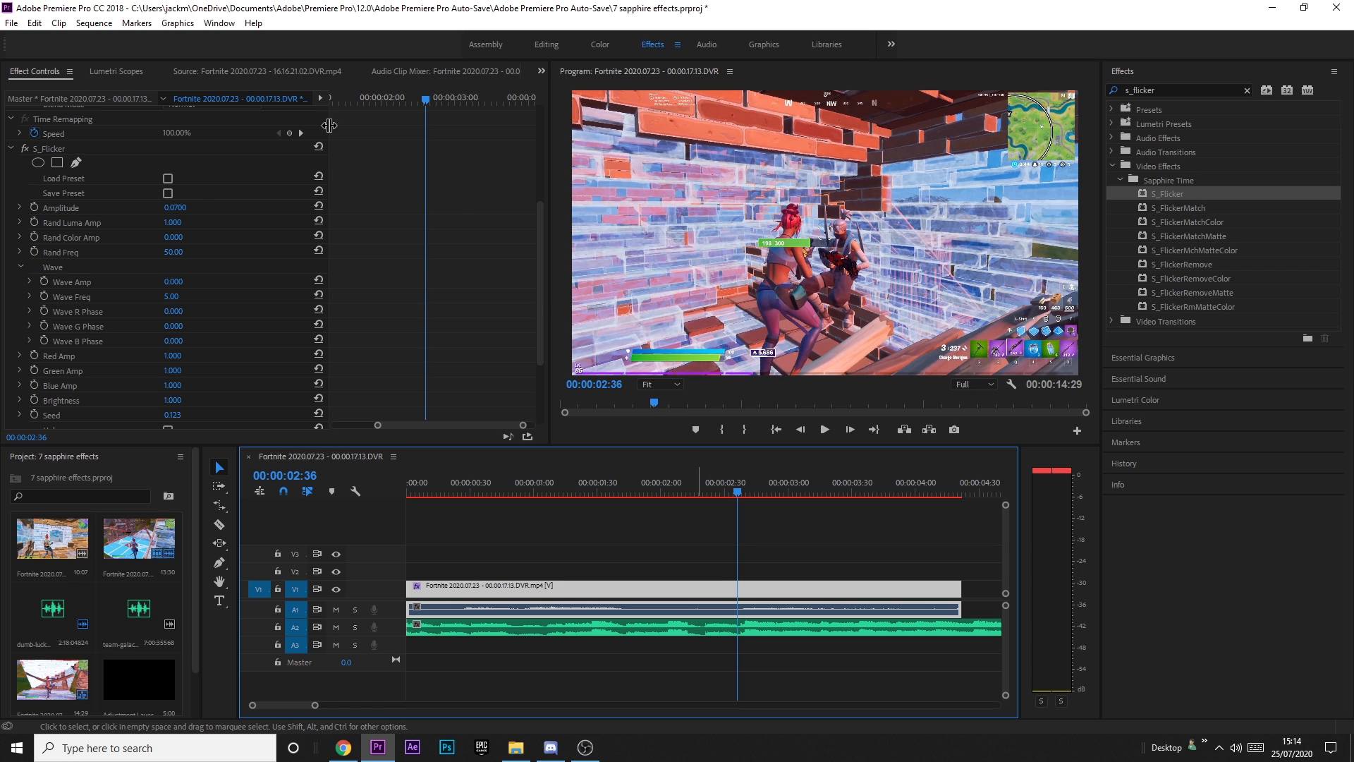
{"action": "left_click", "coordinate": [175, 210]}
{"action": "left_click", "coordinate": [34, 207]}
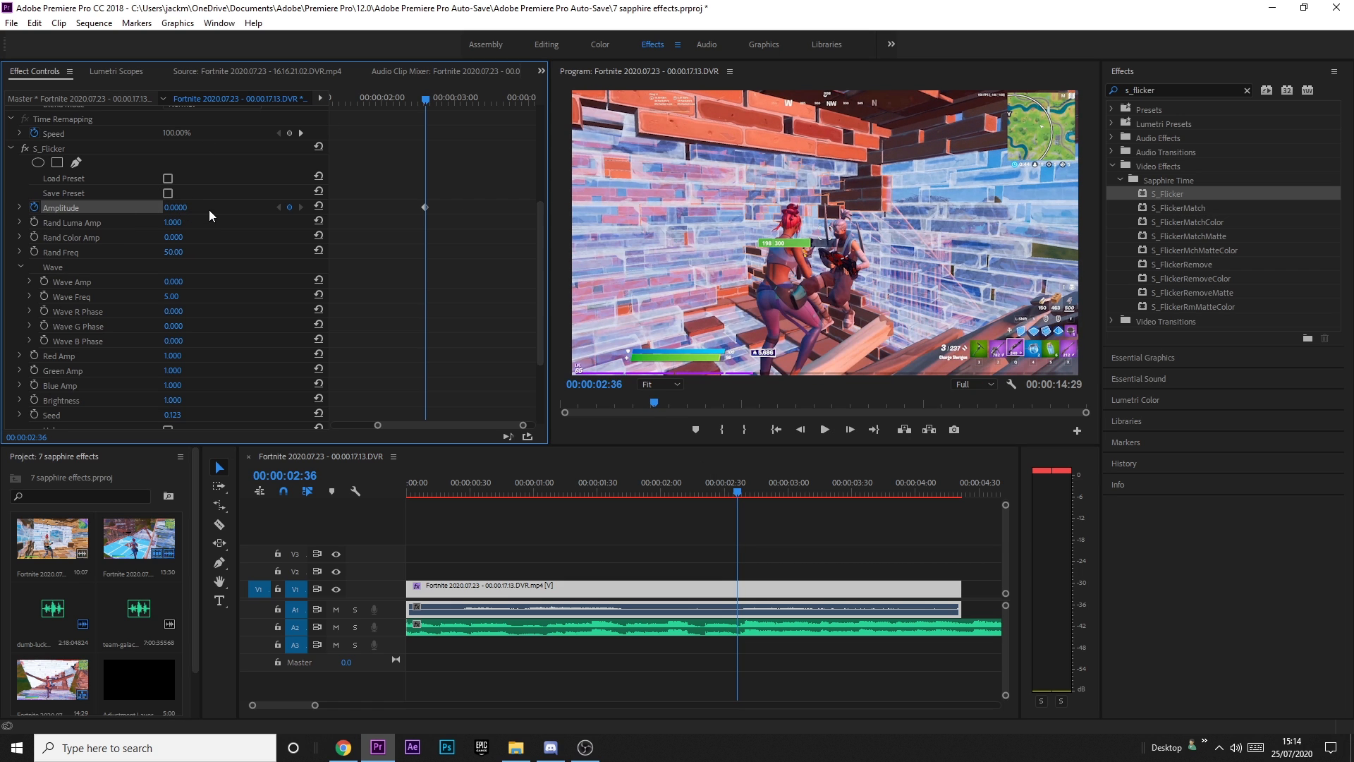
Add an Amplitude keyframe of 0.2 one frame further on, at 00:00:02:37.
{"action": "key", "text": "Right"}
{"action": "left_click", "coordinate": [188, 207]}
{"action": "type", "text": "0."}
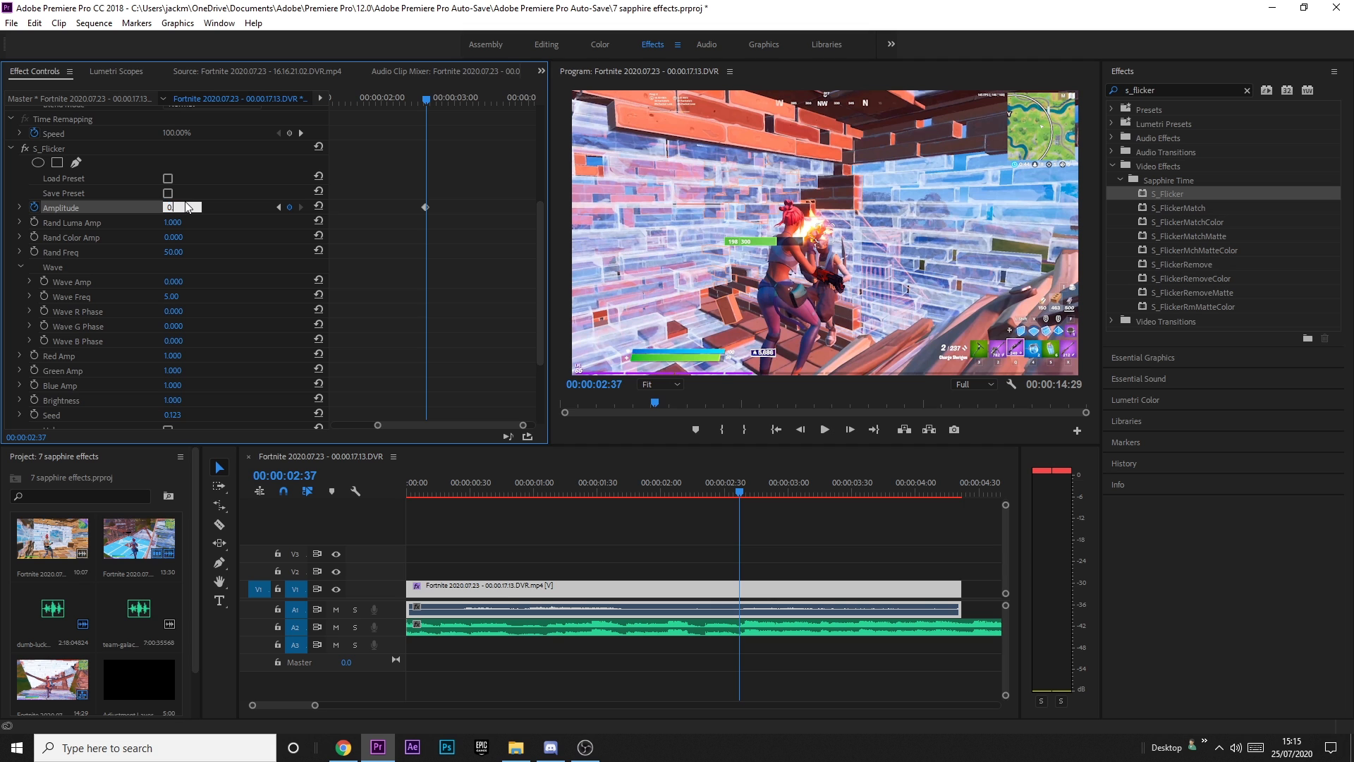
{"action": "type", "text": "2"}
{"action": "key", "text": "Return"}
Add an Amplitude keyframe of 0 near the end of the clip, at 00:00:04:04, so the flicker fades out.
{"action": "left_click_drag", "start_coordinate": [497, 97], "coordinate": [534, 101]}
{"action": "left_click_drag", "start_coordinate": [184, 206], "coordinate": [164, 206]}
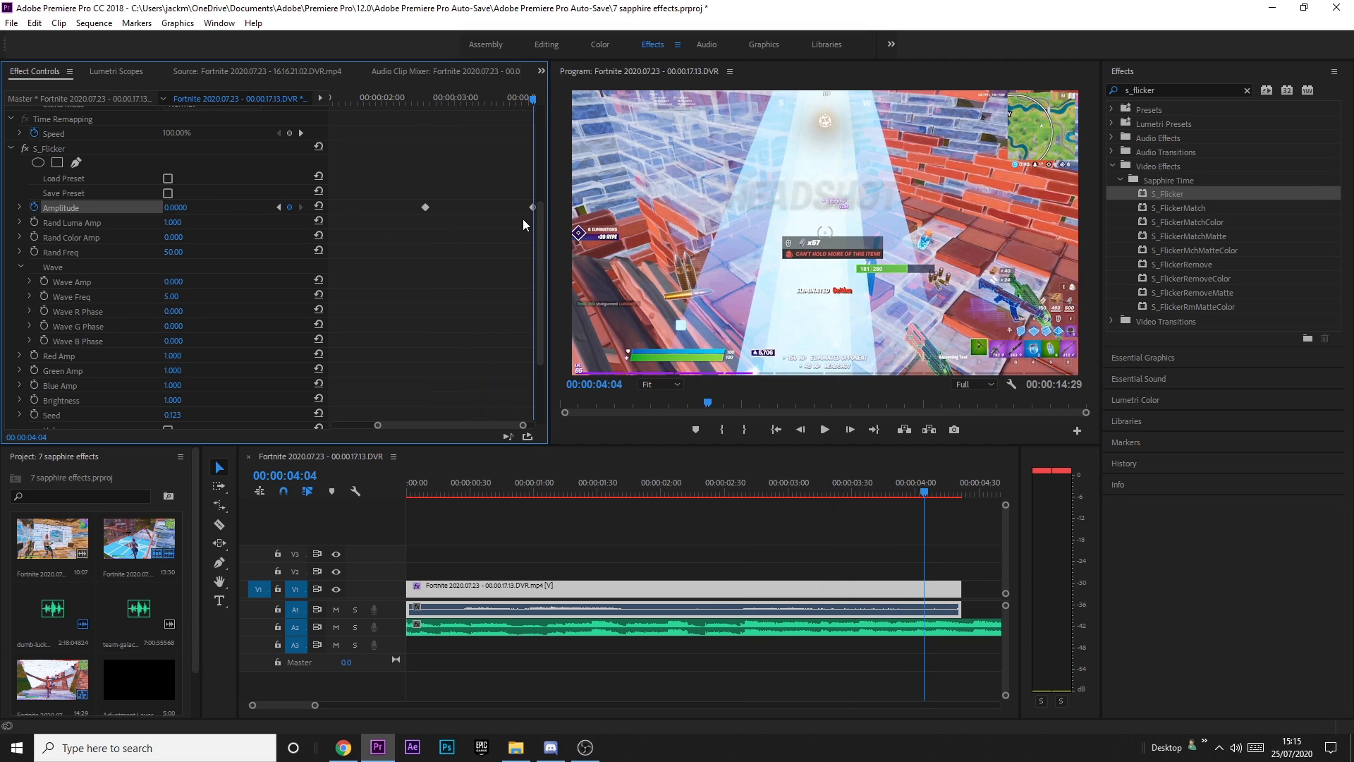
{"action": "scroll", "coordinate": [524, 225], "scroll_direction": "up", "scroll_amount": 5}
{"action": "scroll", "coordinate": [508, 352], "scroll_direction": "down", "scroll_amount": 4}
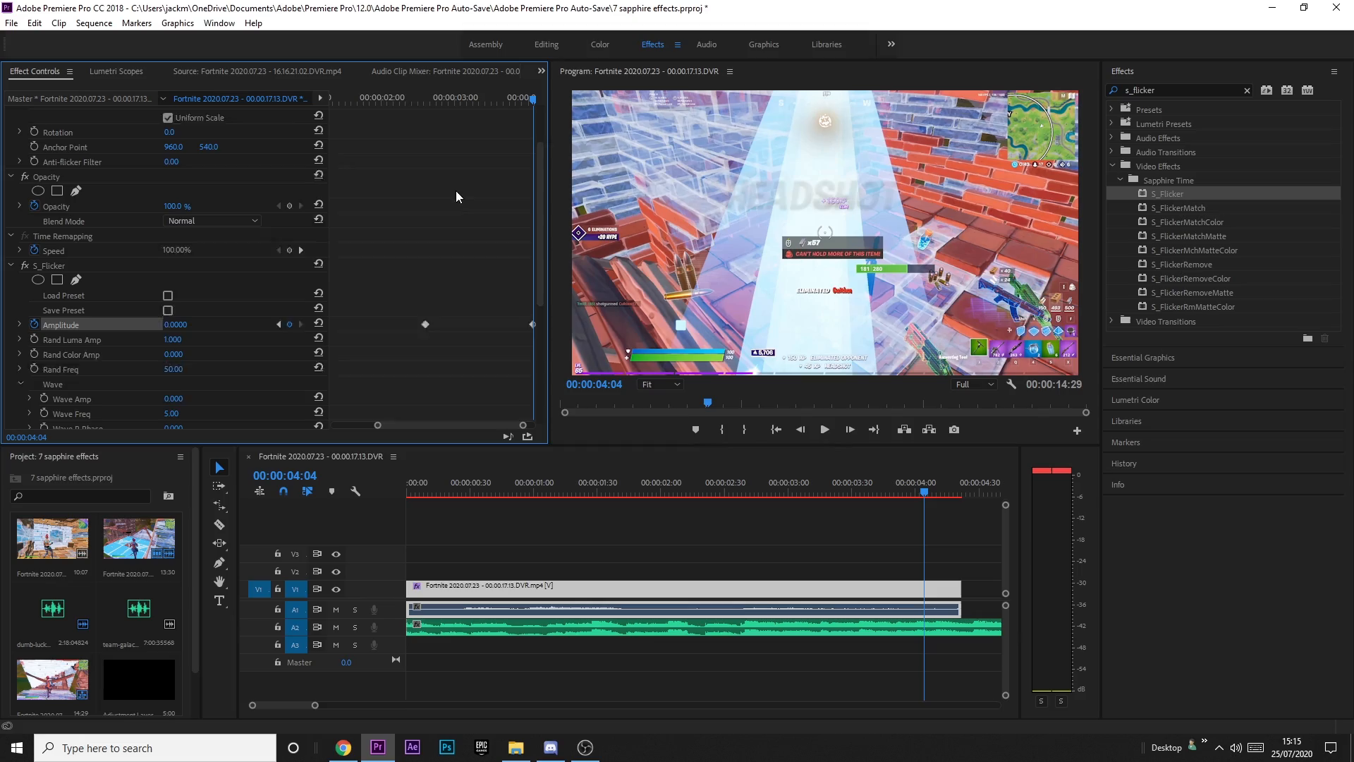
Preview the keyframed flicker from before the shot, return to 00:00:02:37 and collapse the S_Flicker settings.
{"action": "left_click", "coordinate": [365, 97]}
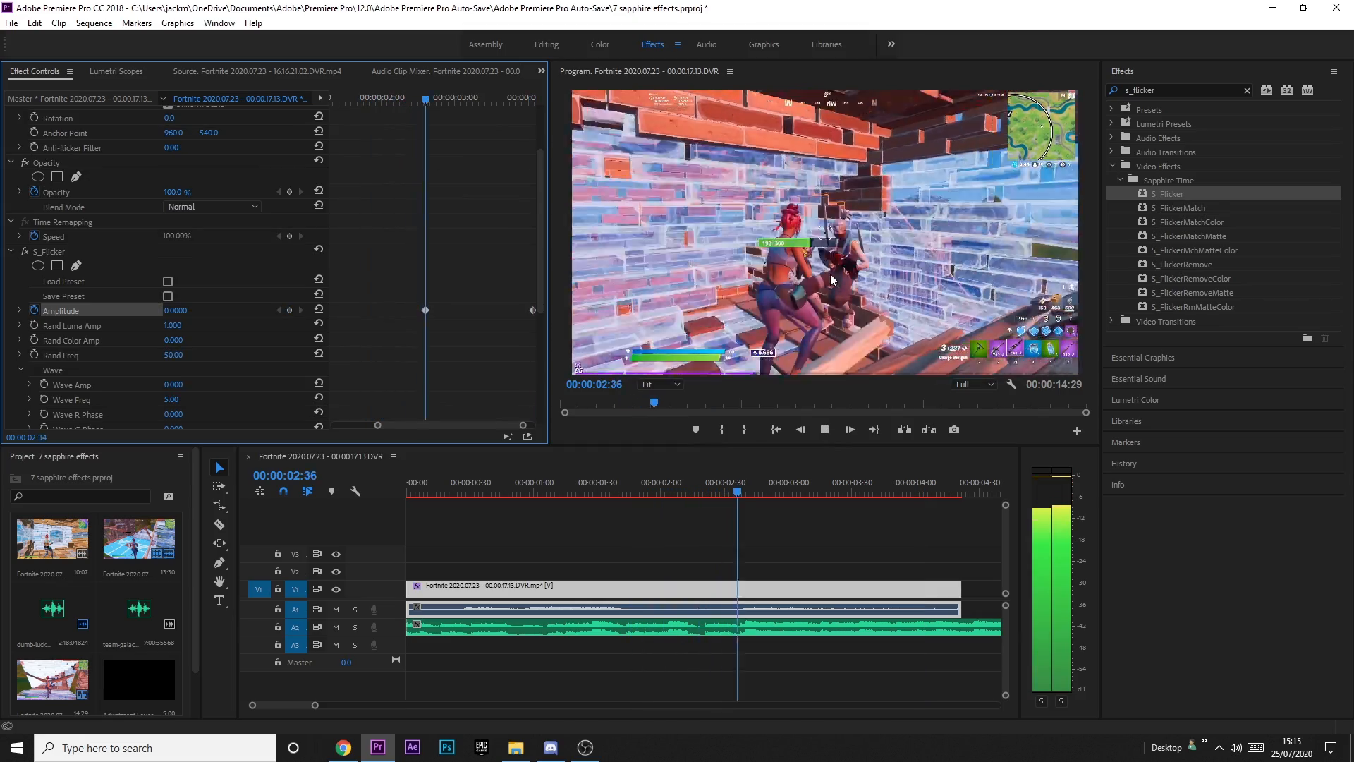
{"action": "left_click", "coordinate": [428, 97]}
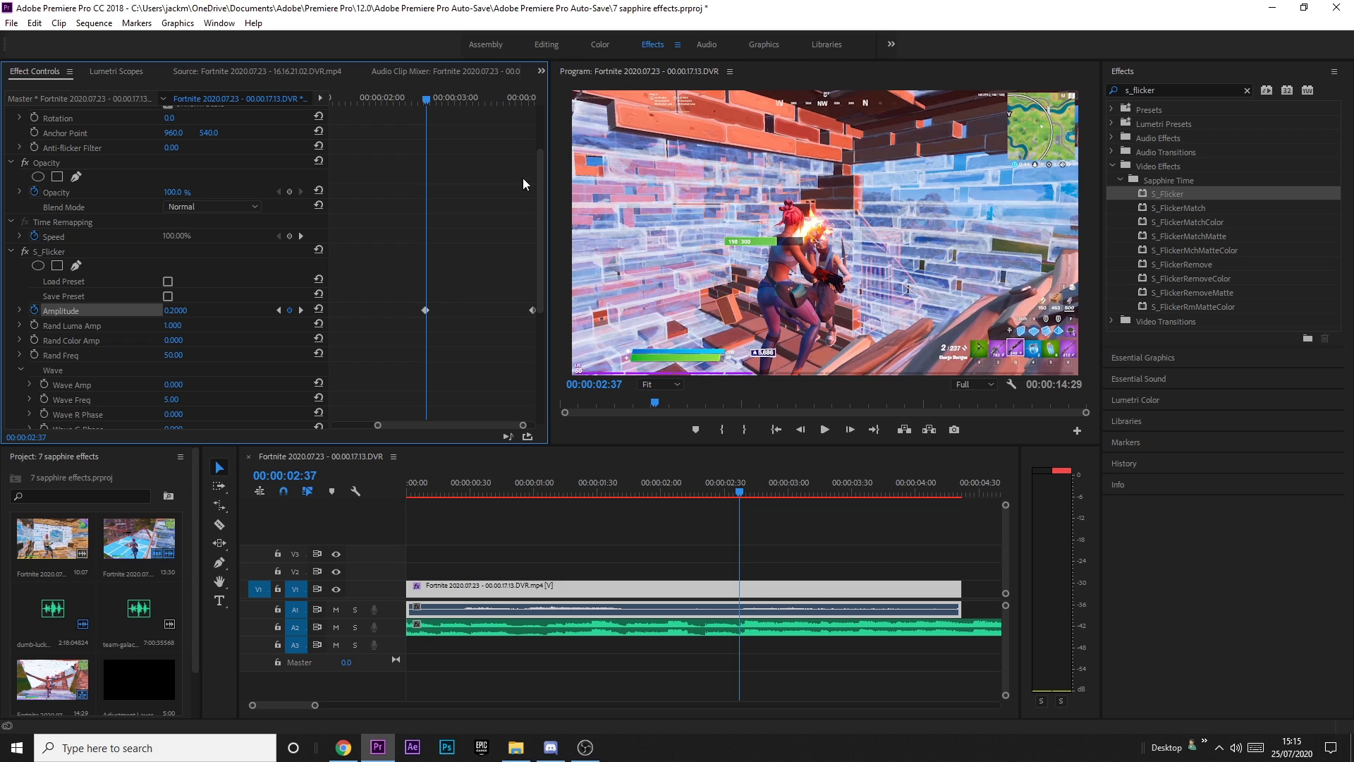
{"action": "scroll", "coordinate": [198, 299], "scroll_direction": "down", "scroll_amount": 2}
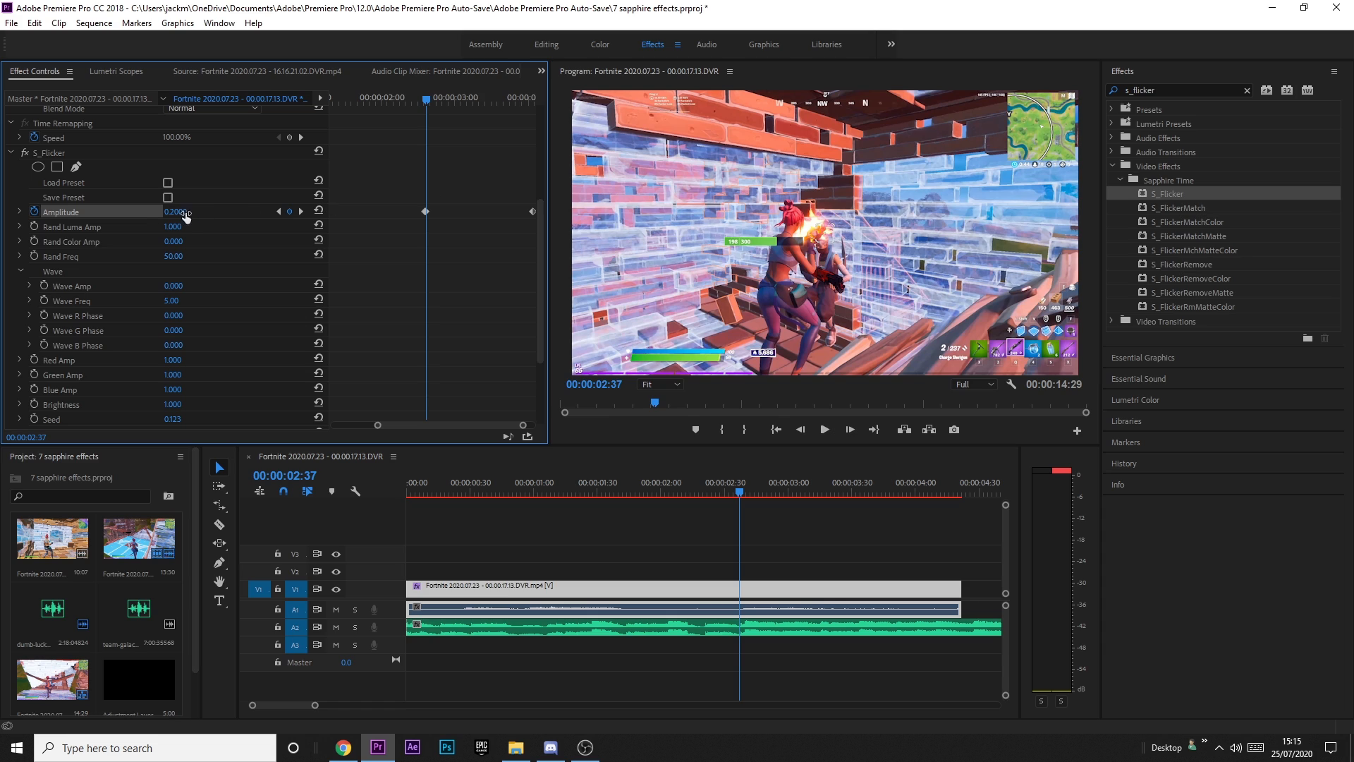
{"action": "scroll", "coordinate": [206, 227], "scroll_direction": "down", "scroll_amount": 1}
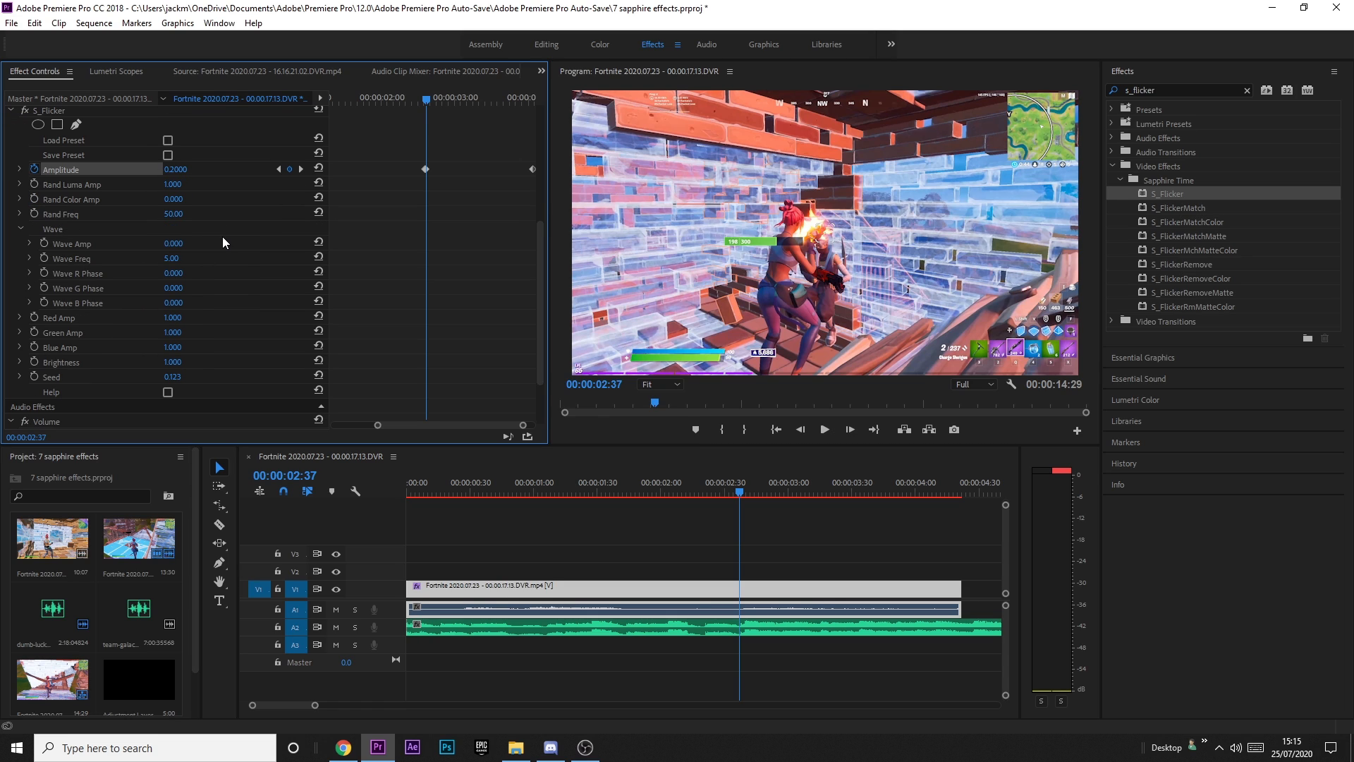
{"action": "left_click", "coordinate": [11, 111]}
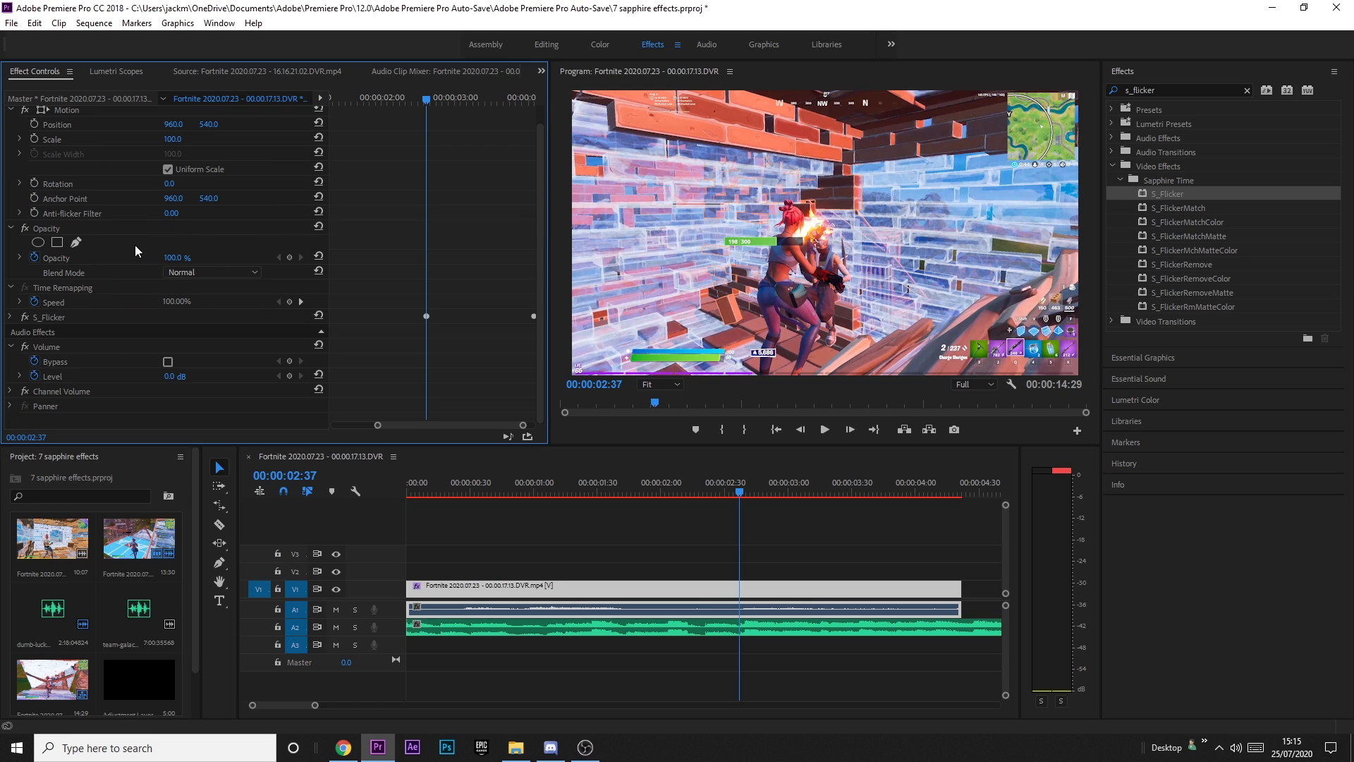